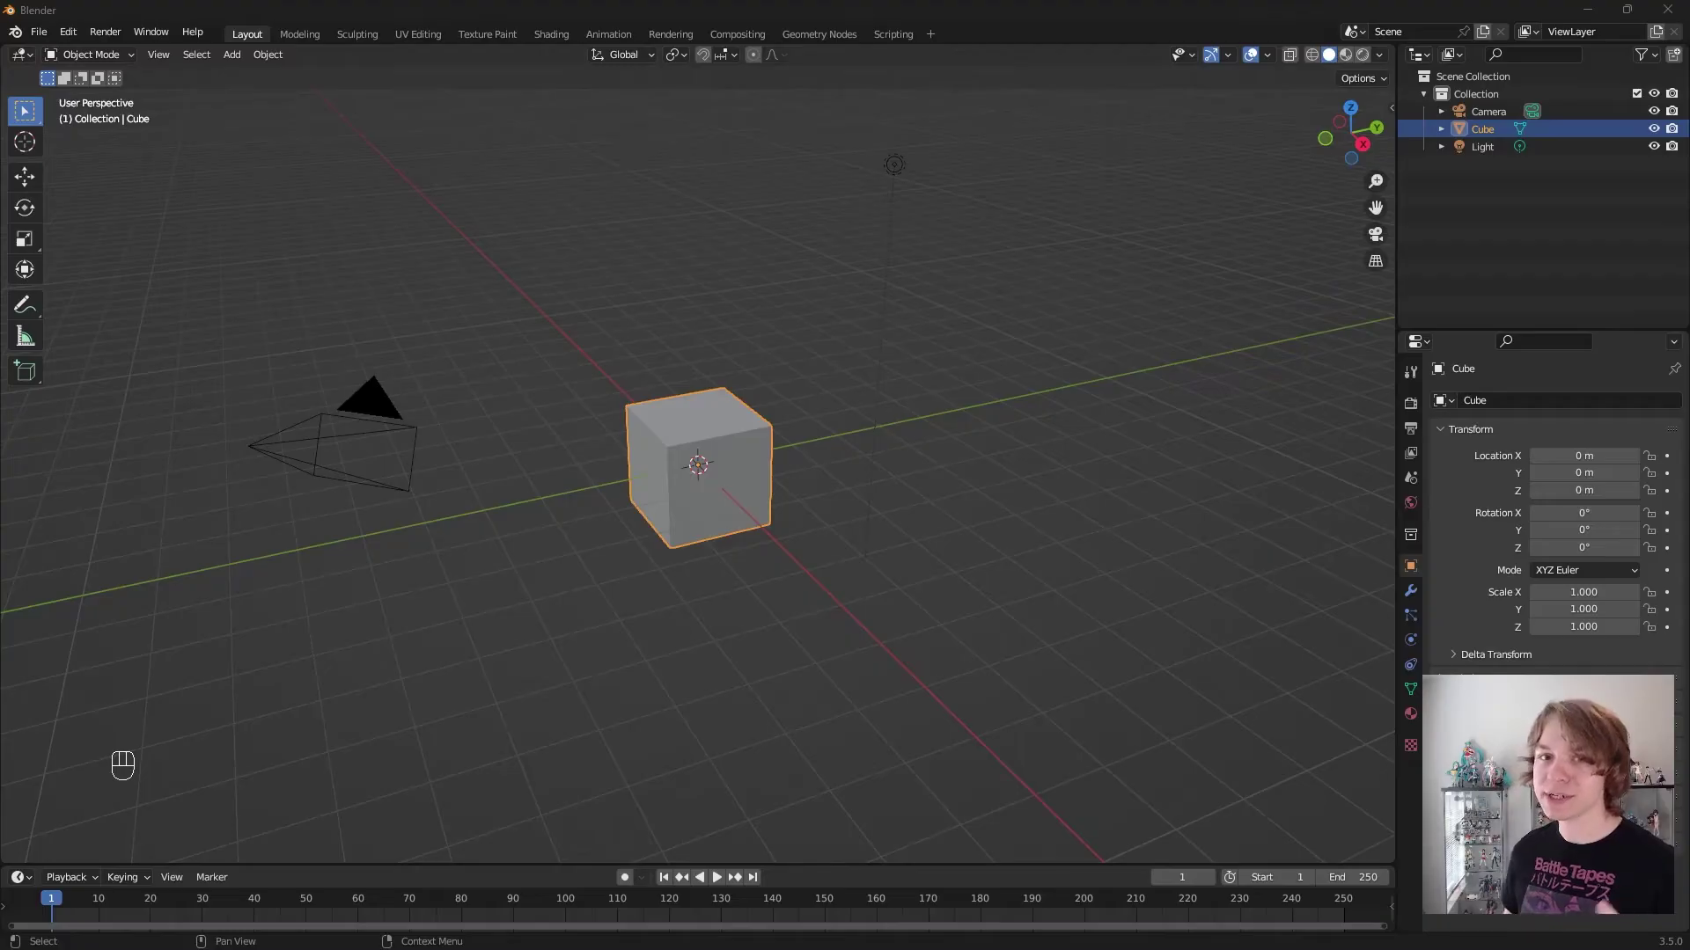
Step: Show the Graph Editor in the Animation workspace and insert a Location, Rotation & Scale keyframe on the cube at frame 1
click(620, 33)
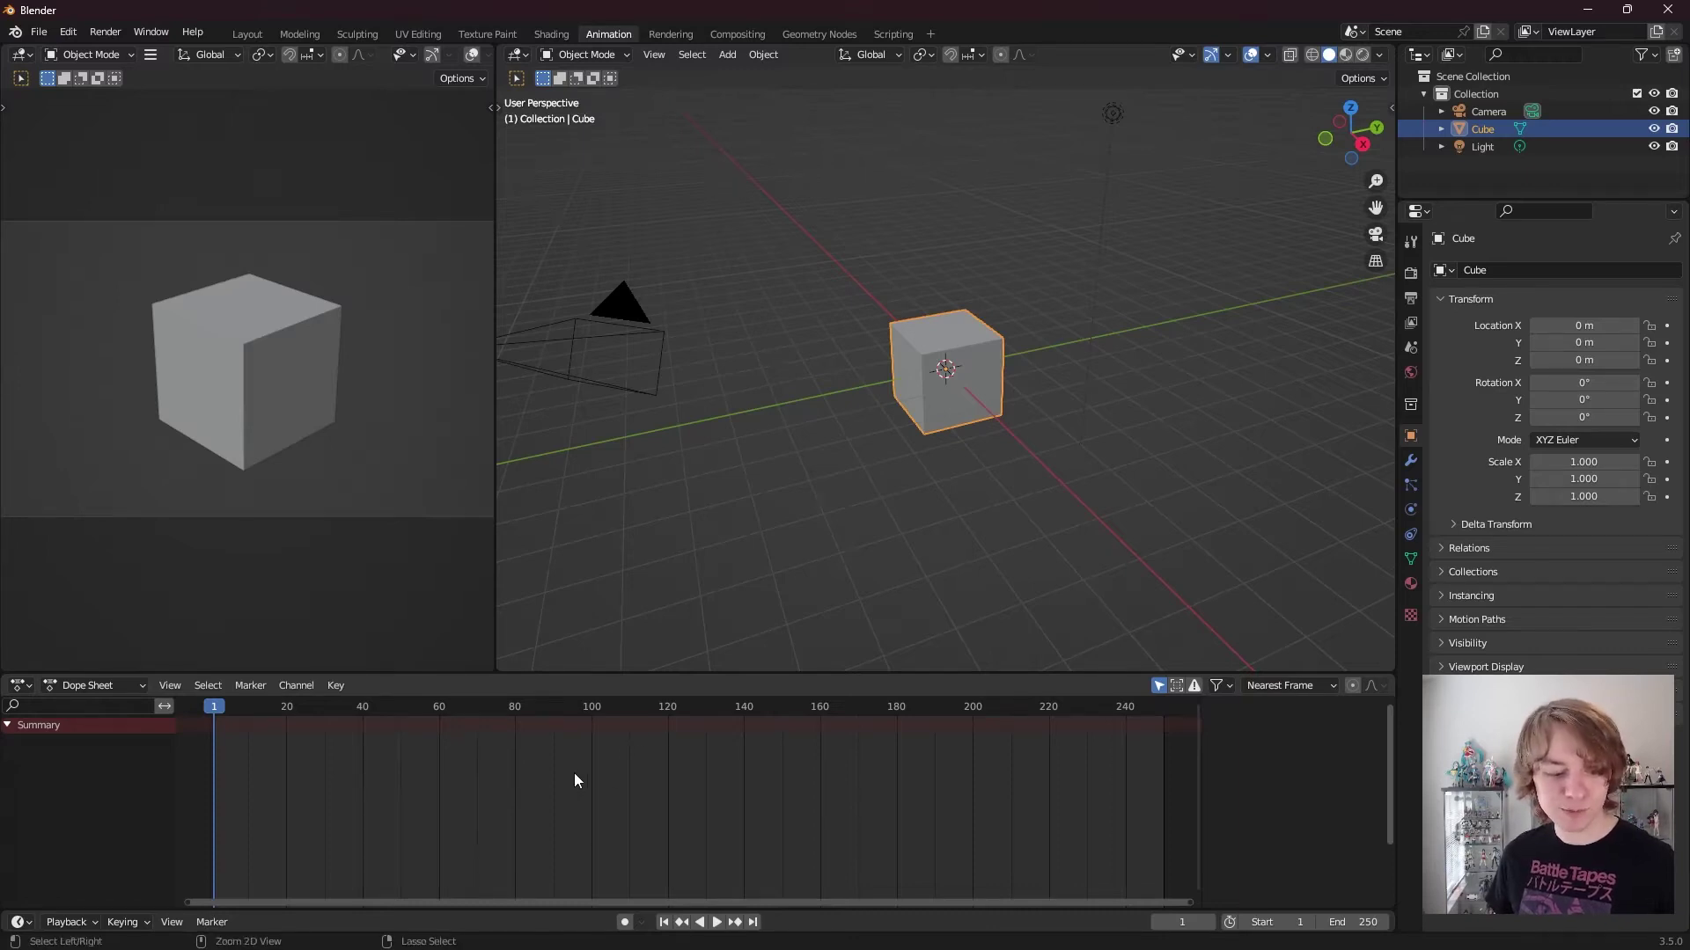
key(ctrl+Tab)
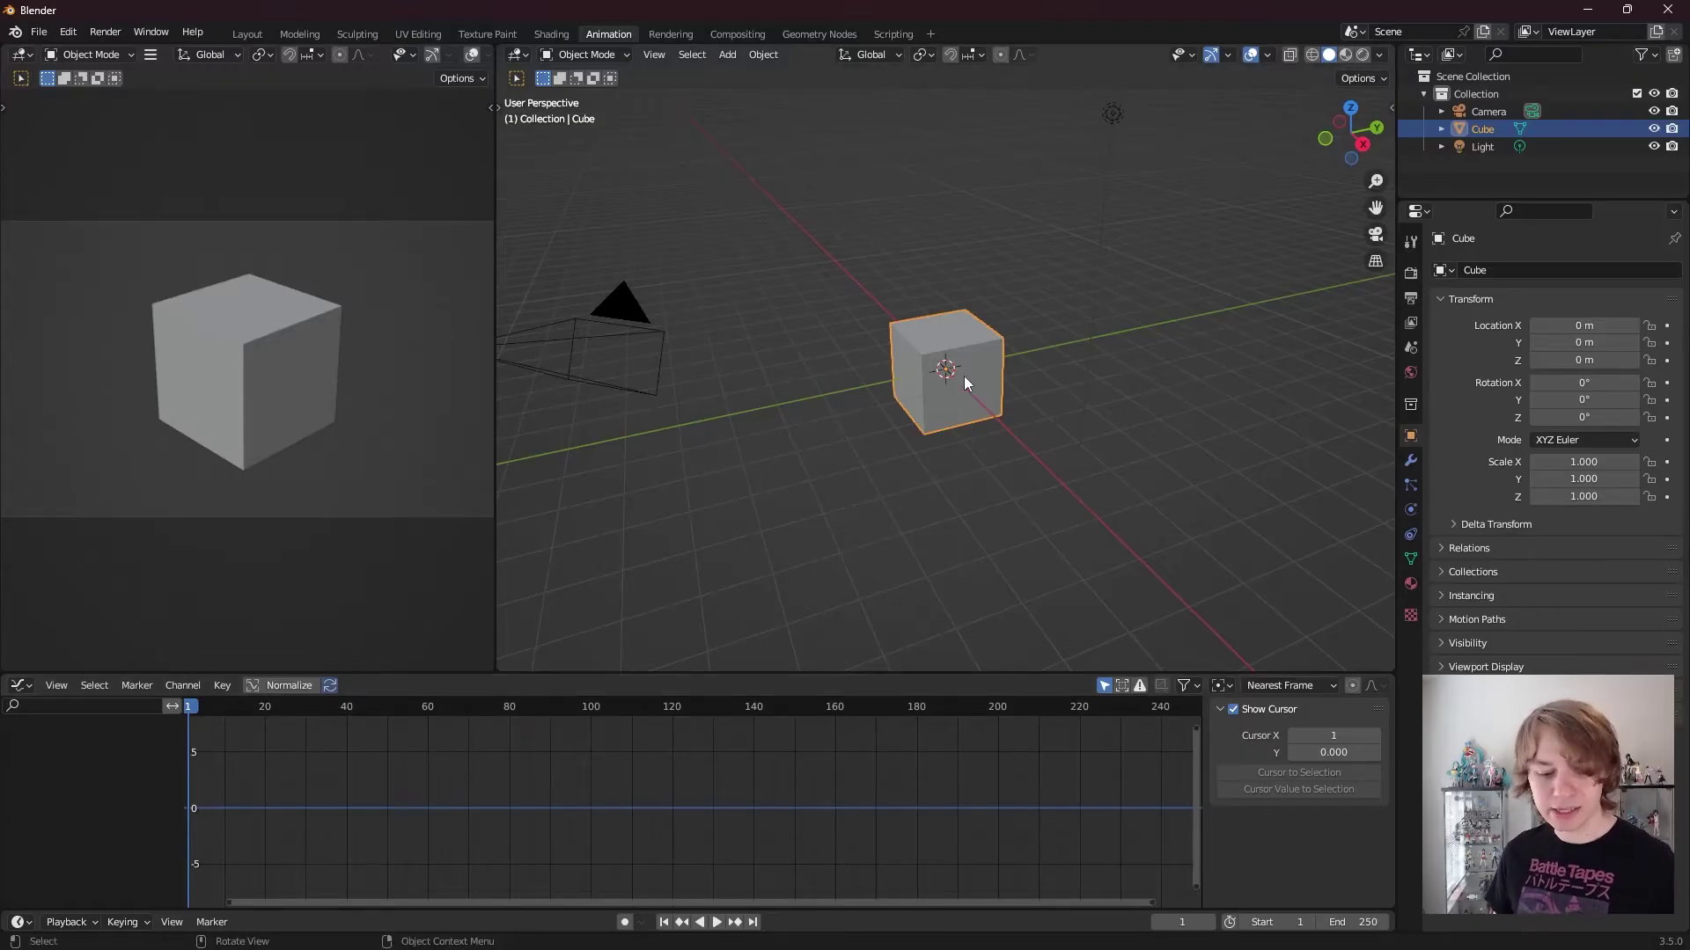
key(i)
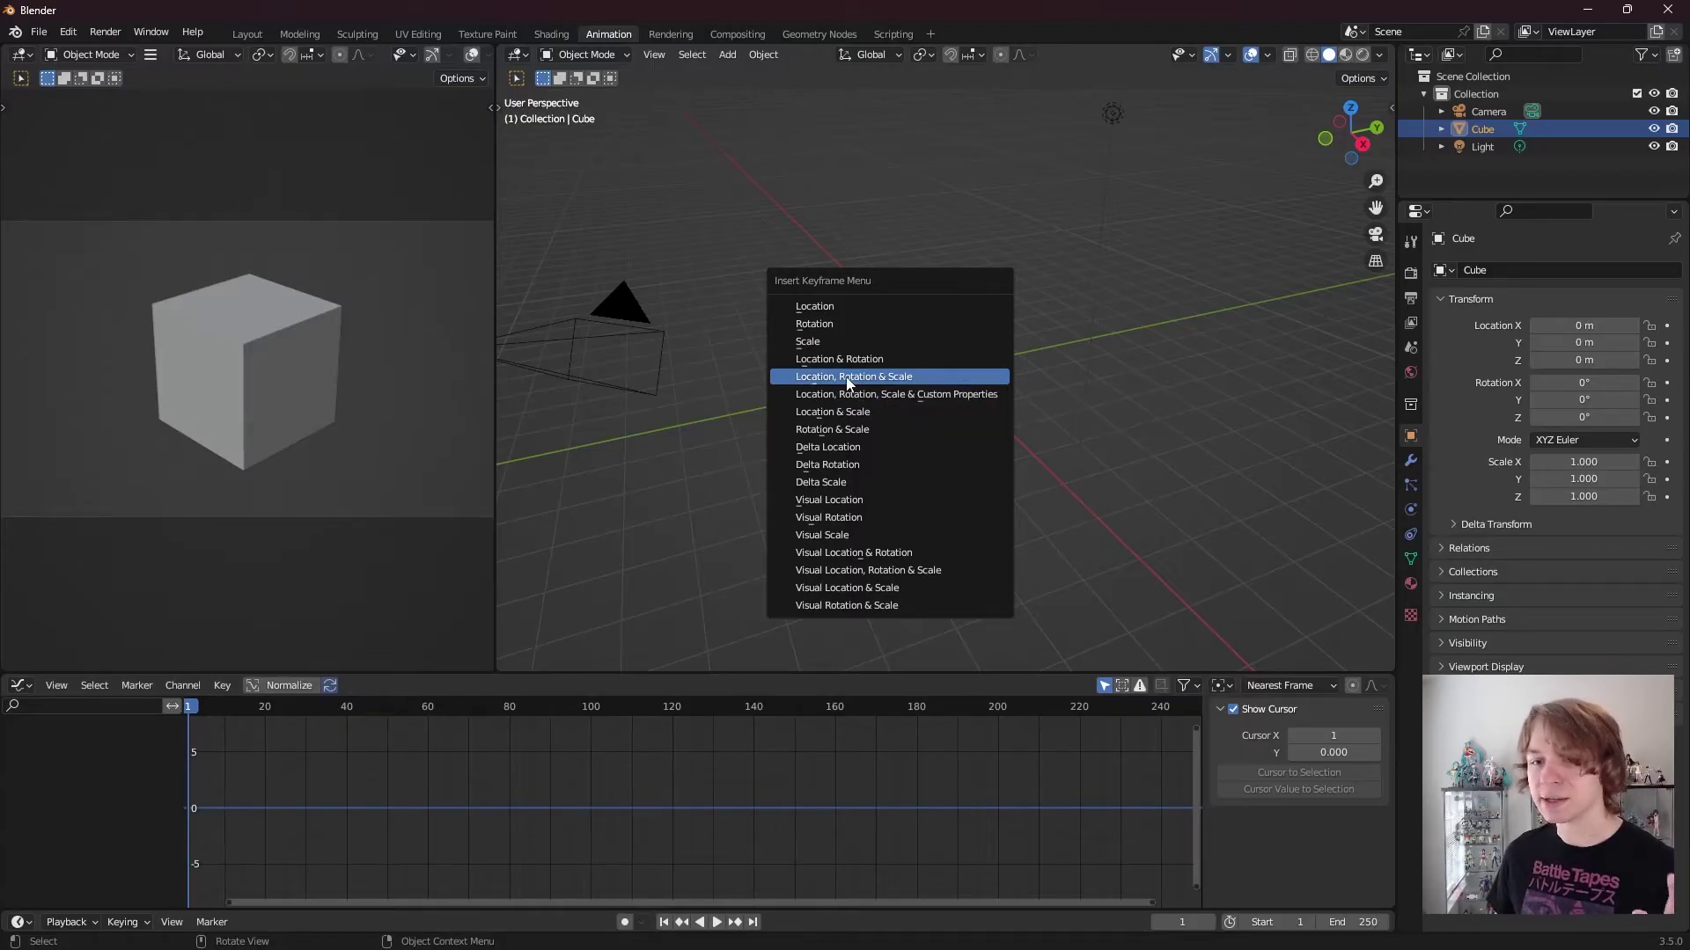
click(924, 372)
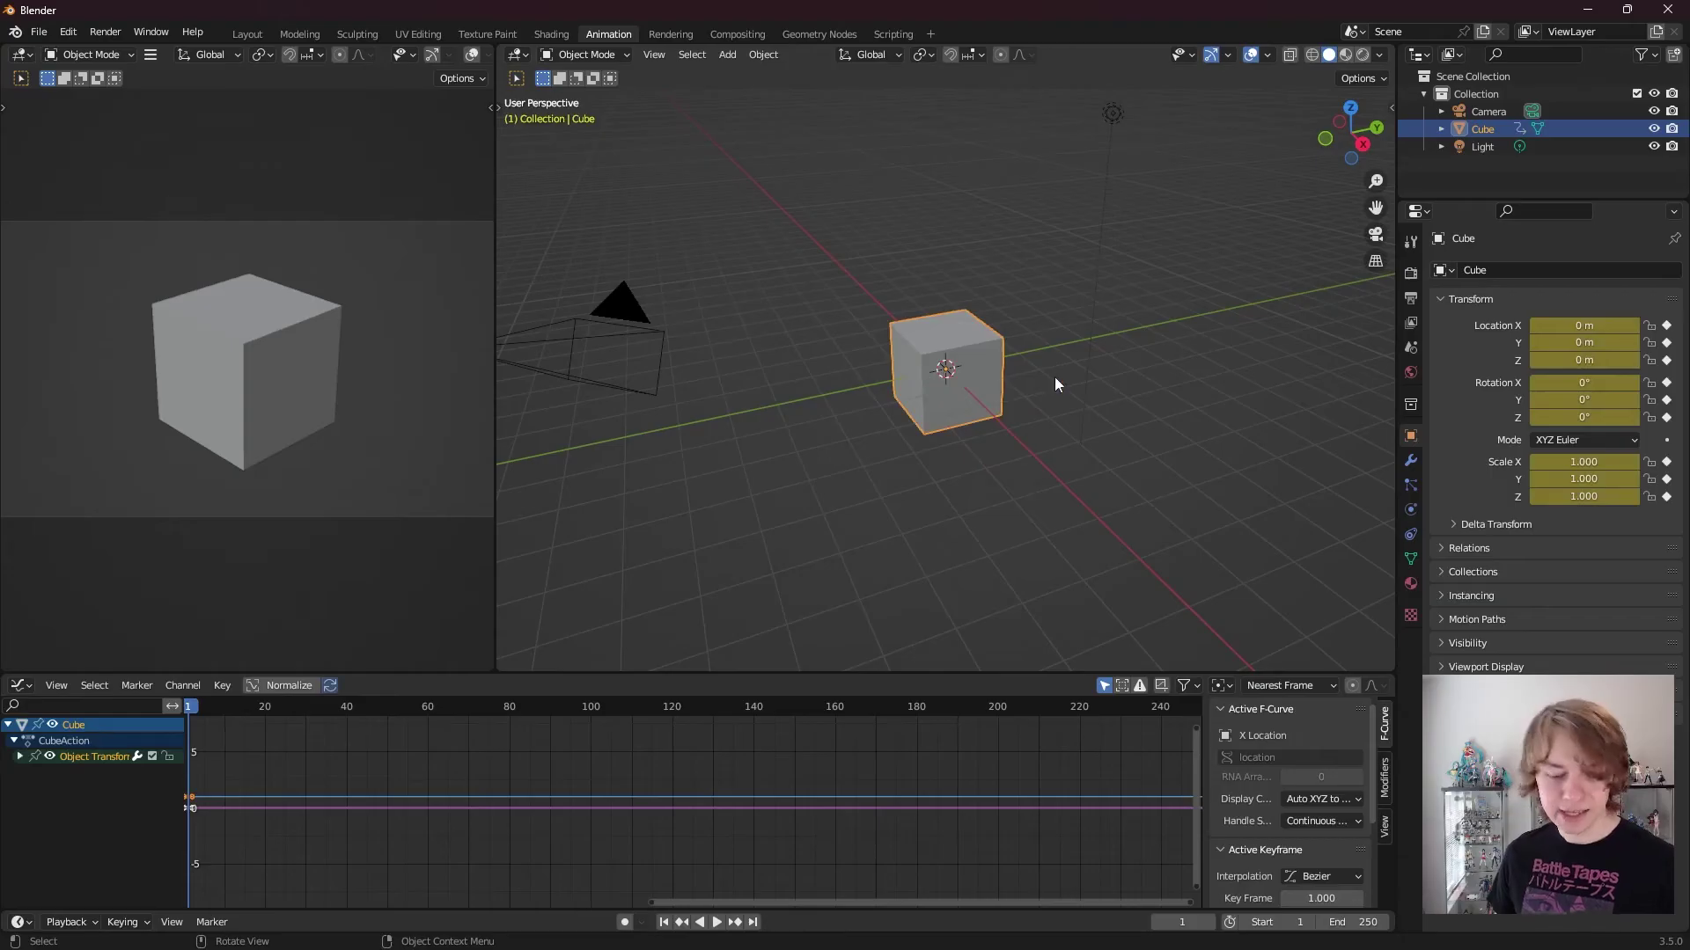
Step: Re-enable the Screencast Keys display in the main 3D viewport of this workspace
key(n)
click(1384, 256)
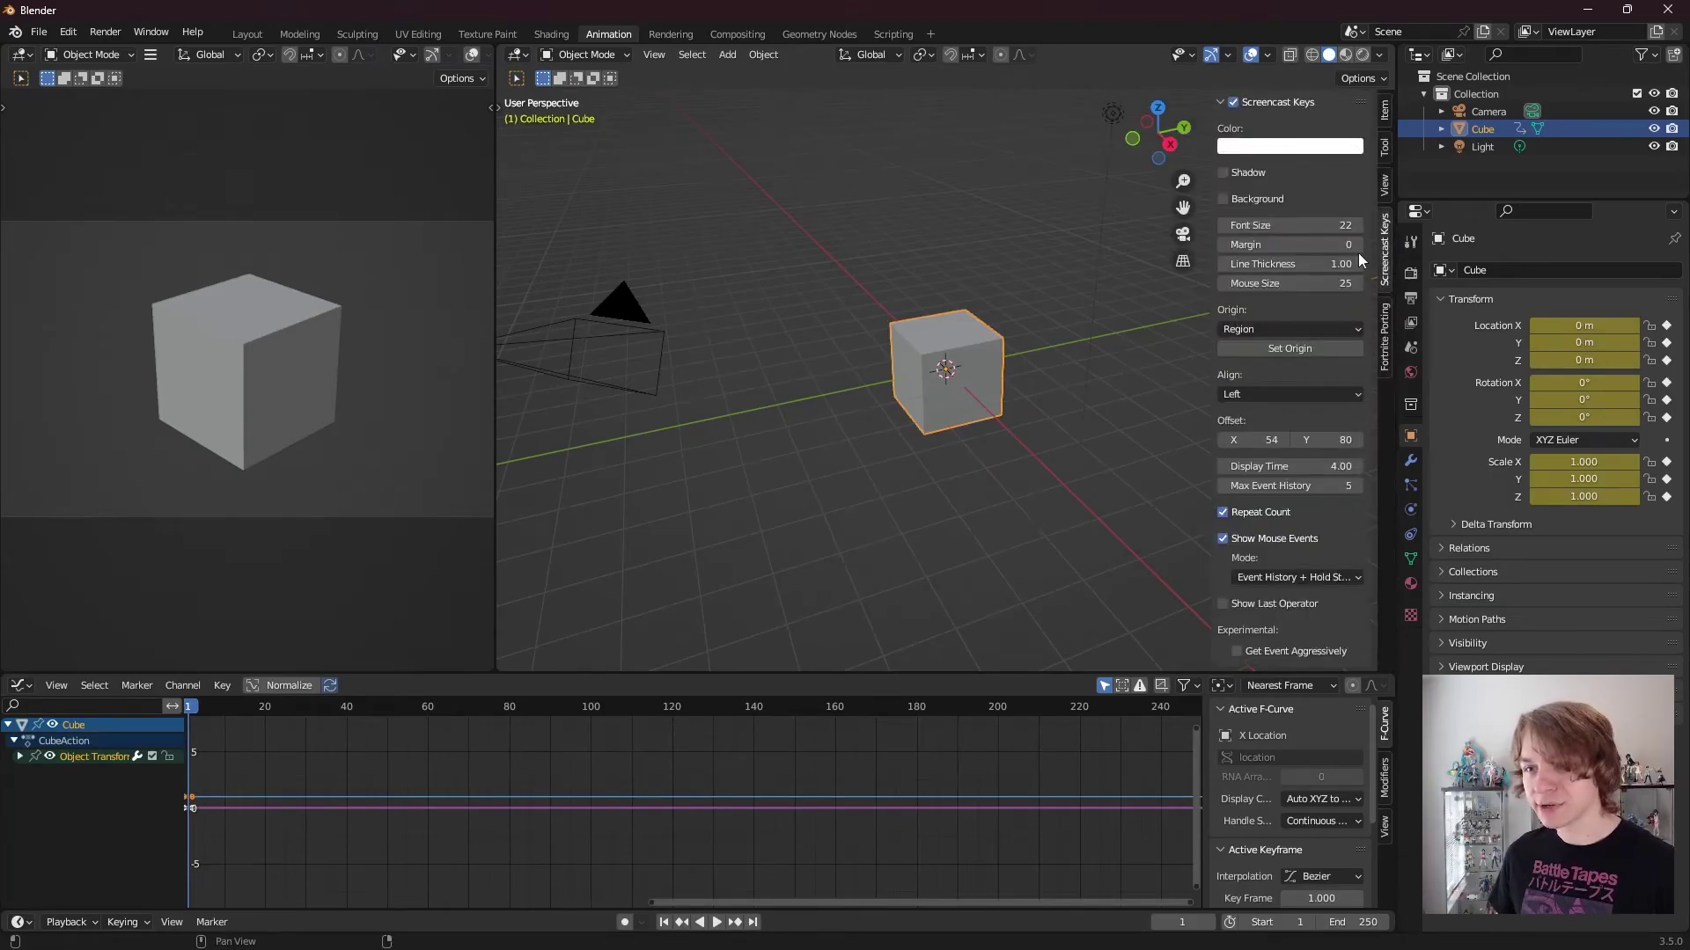
click(1233, 102)
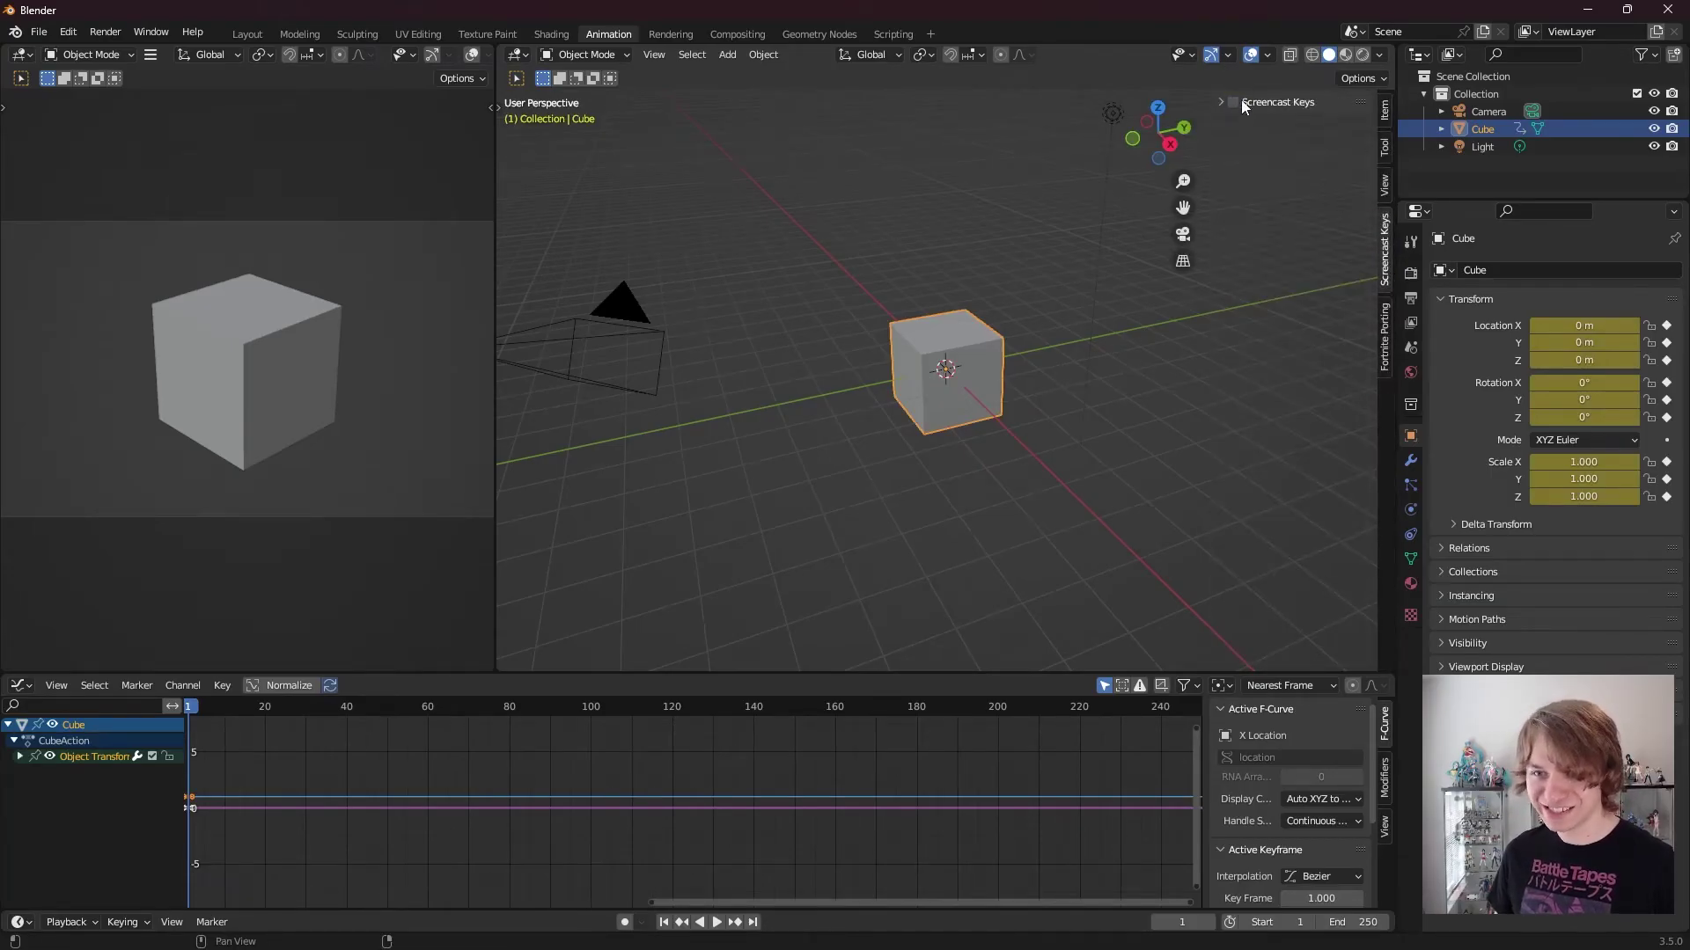
key(n)
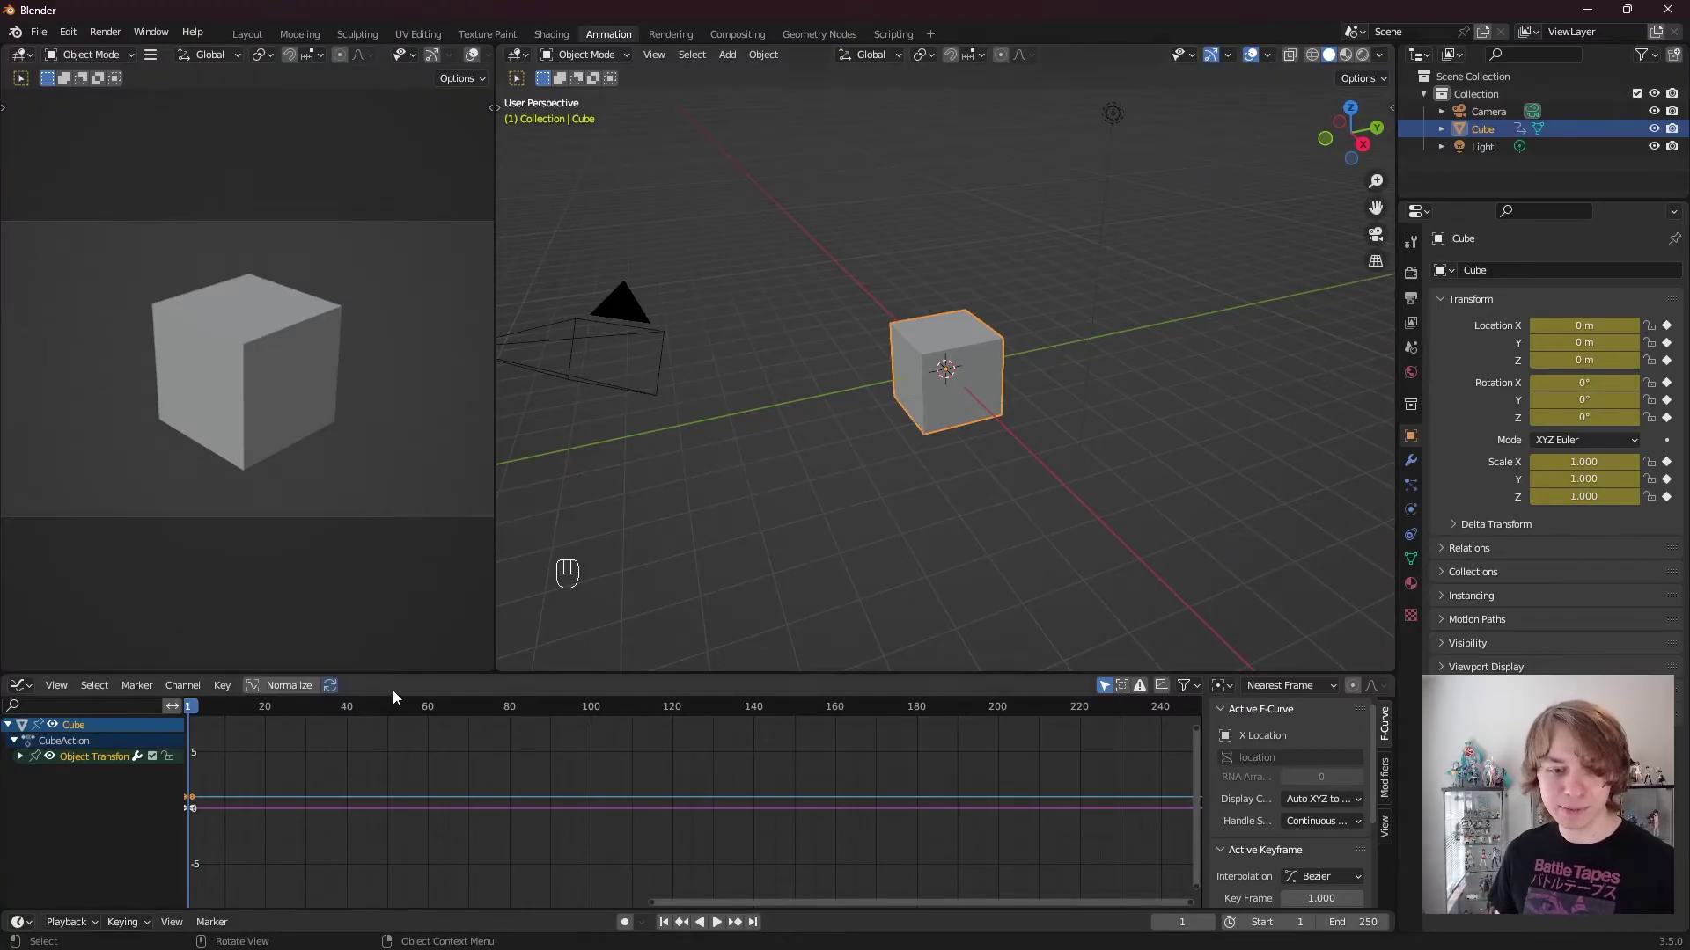
Step: At frame 50, enable auto keying and move the cube about 8.65 m along the global Y axis
drag(211, 709, 388, 710)
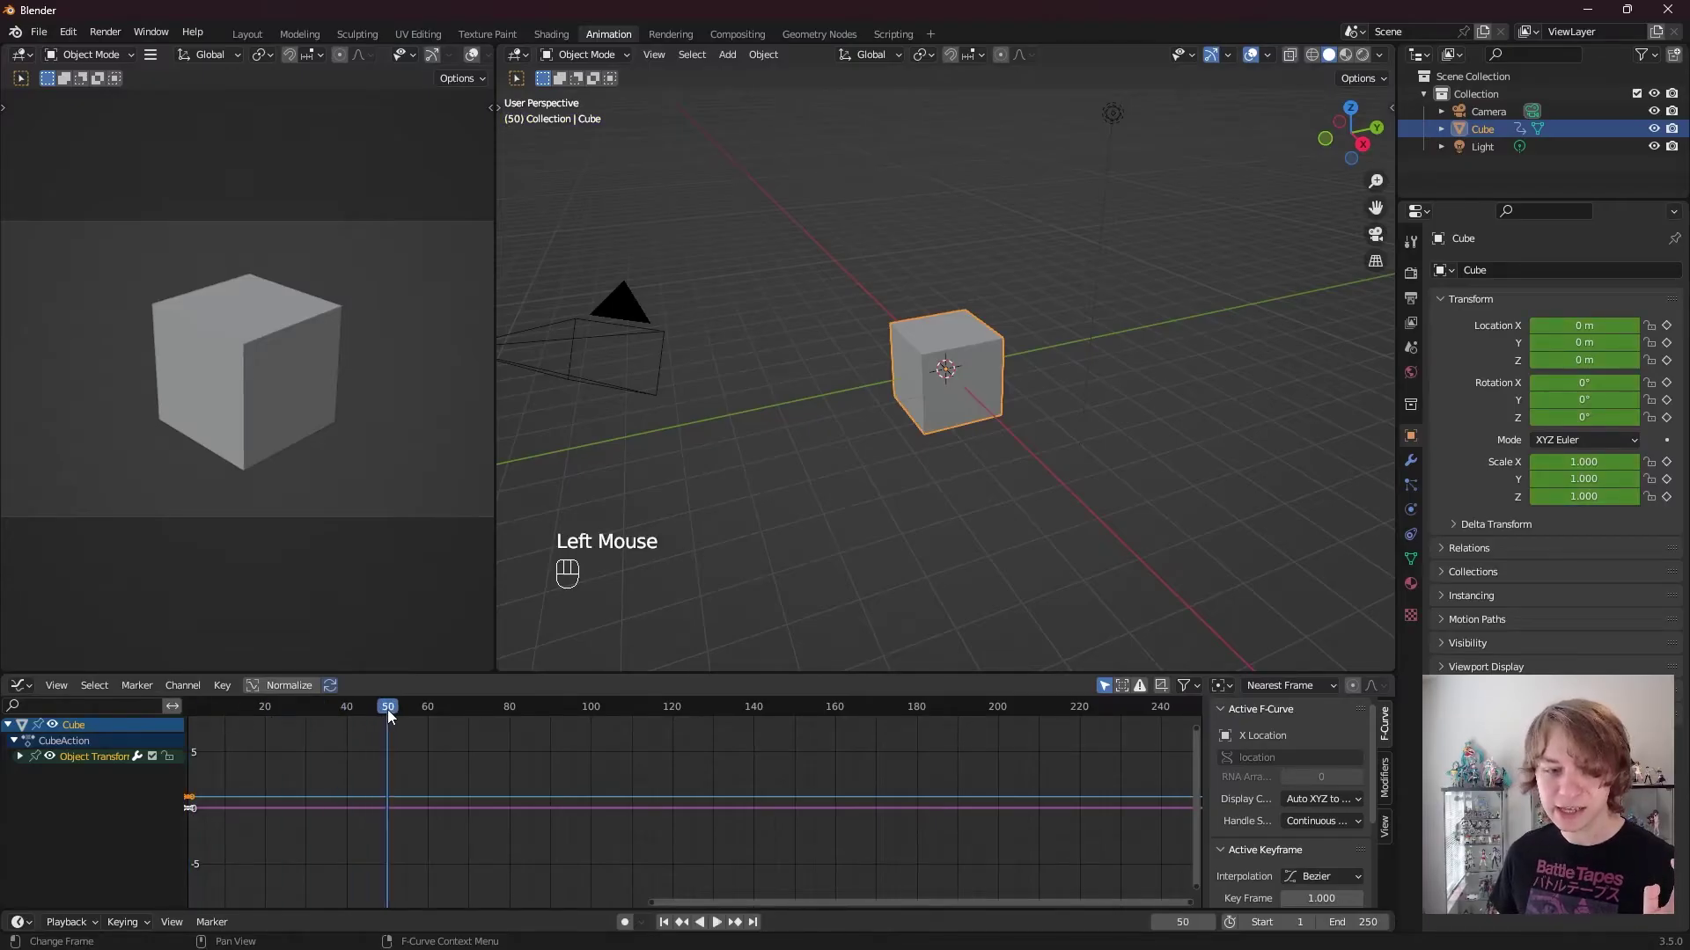
click(624, 922)
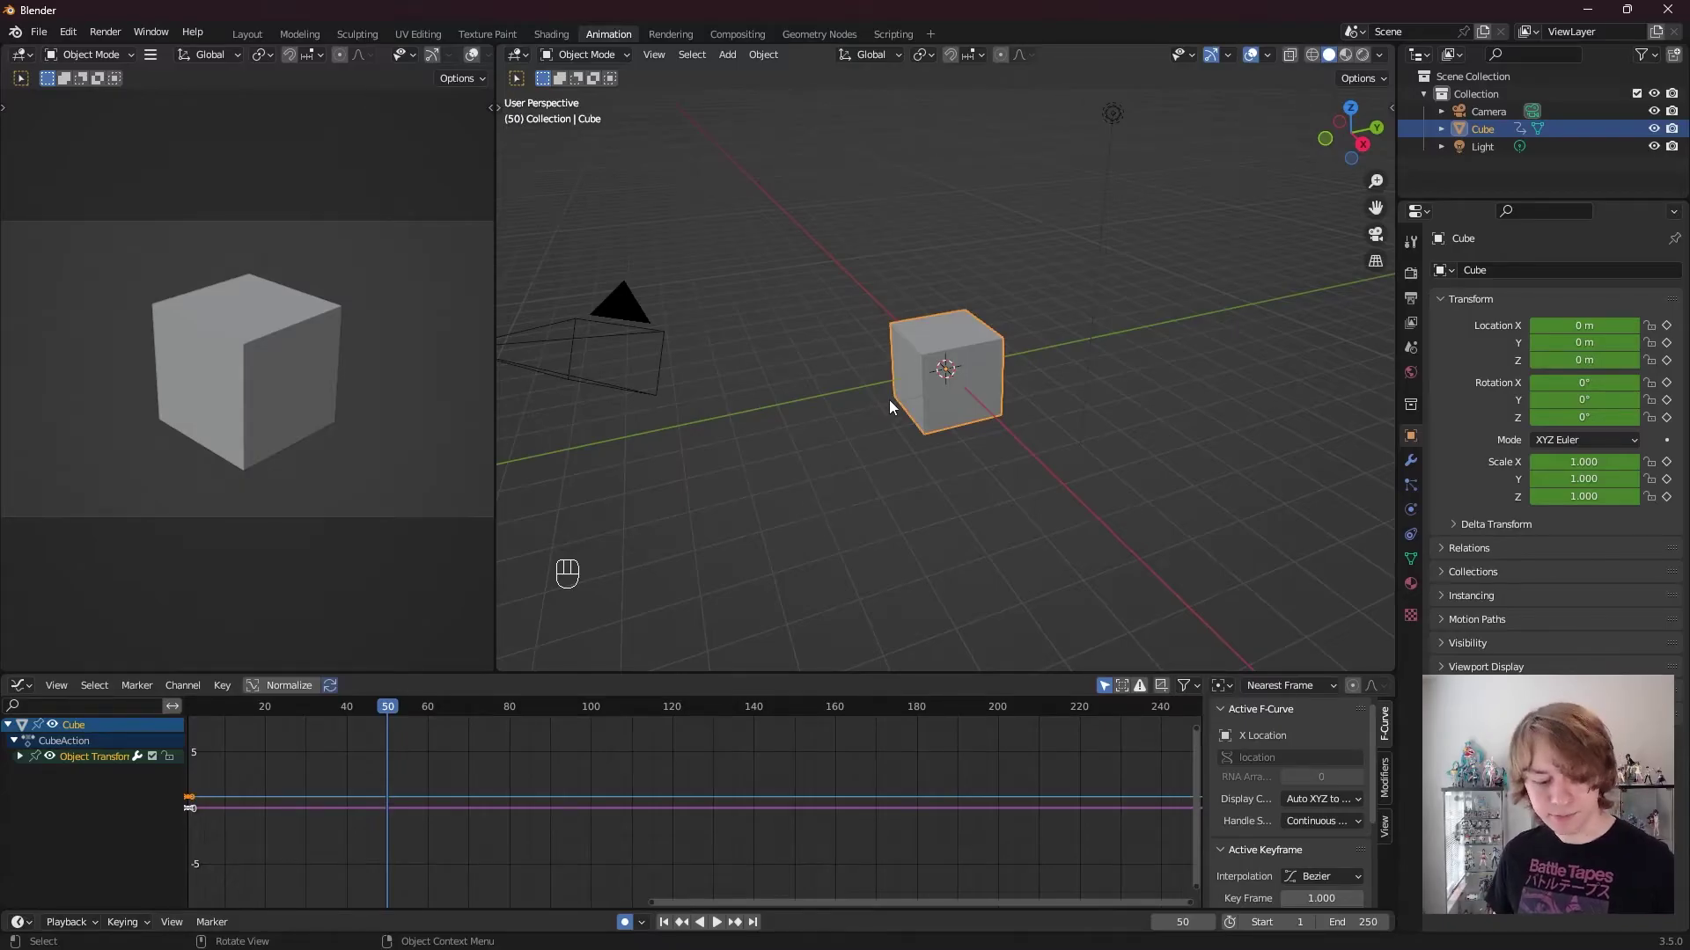
key(g)
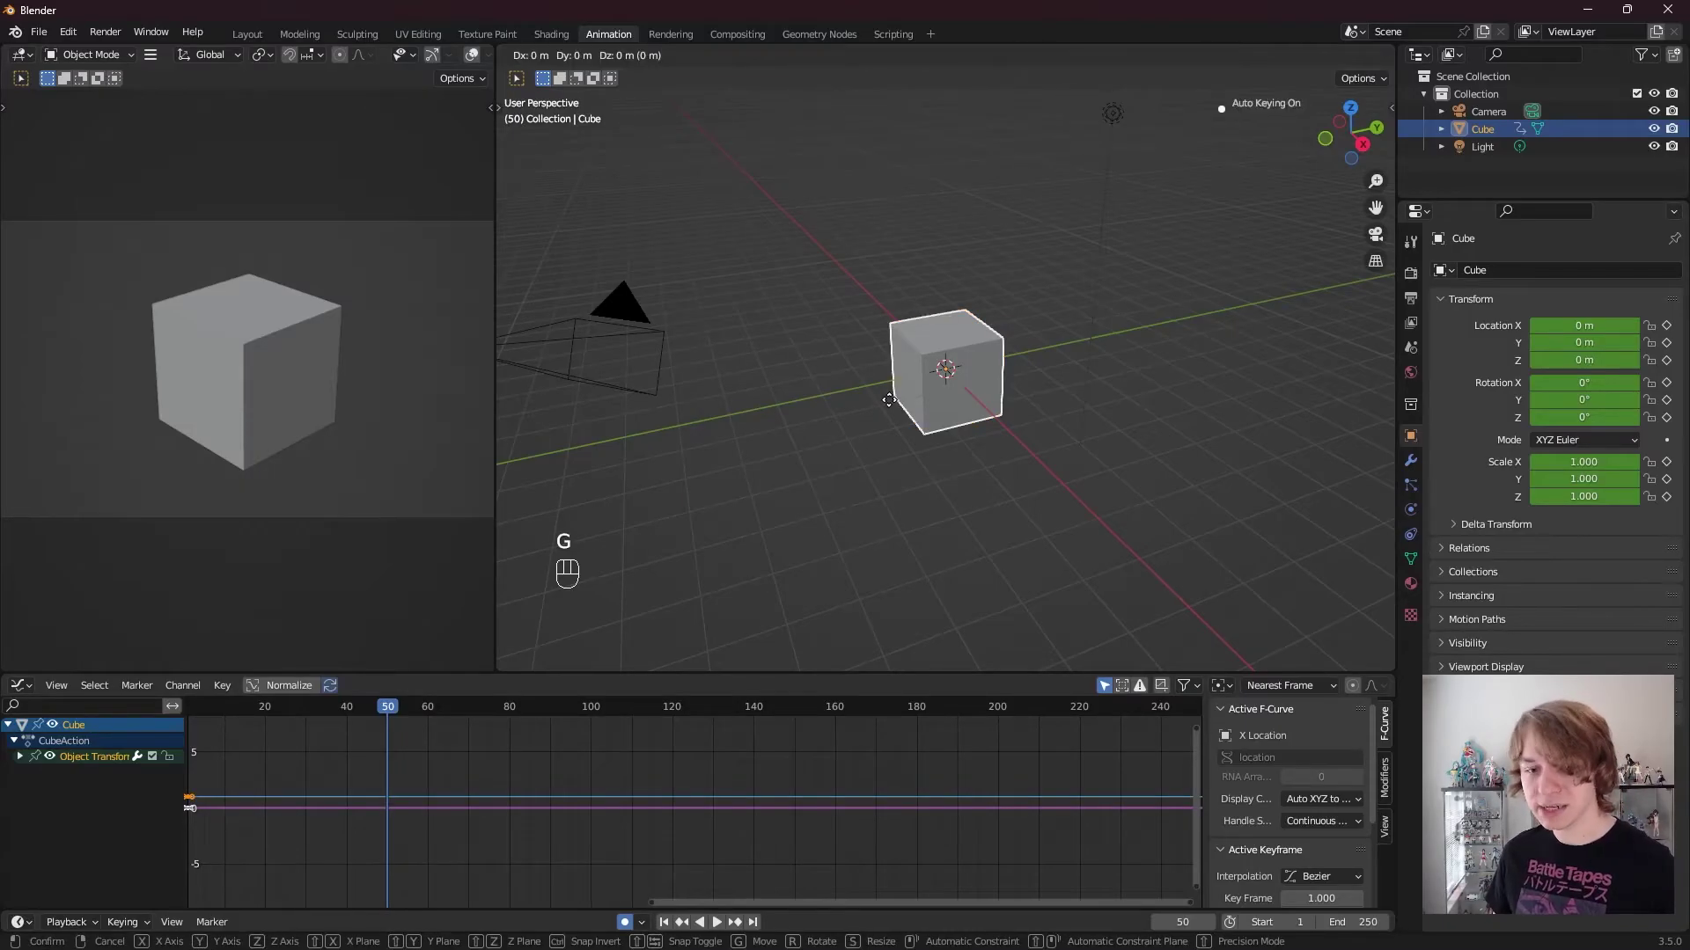
key(y)
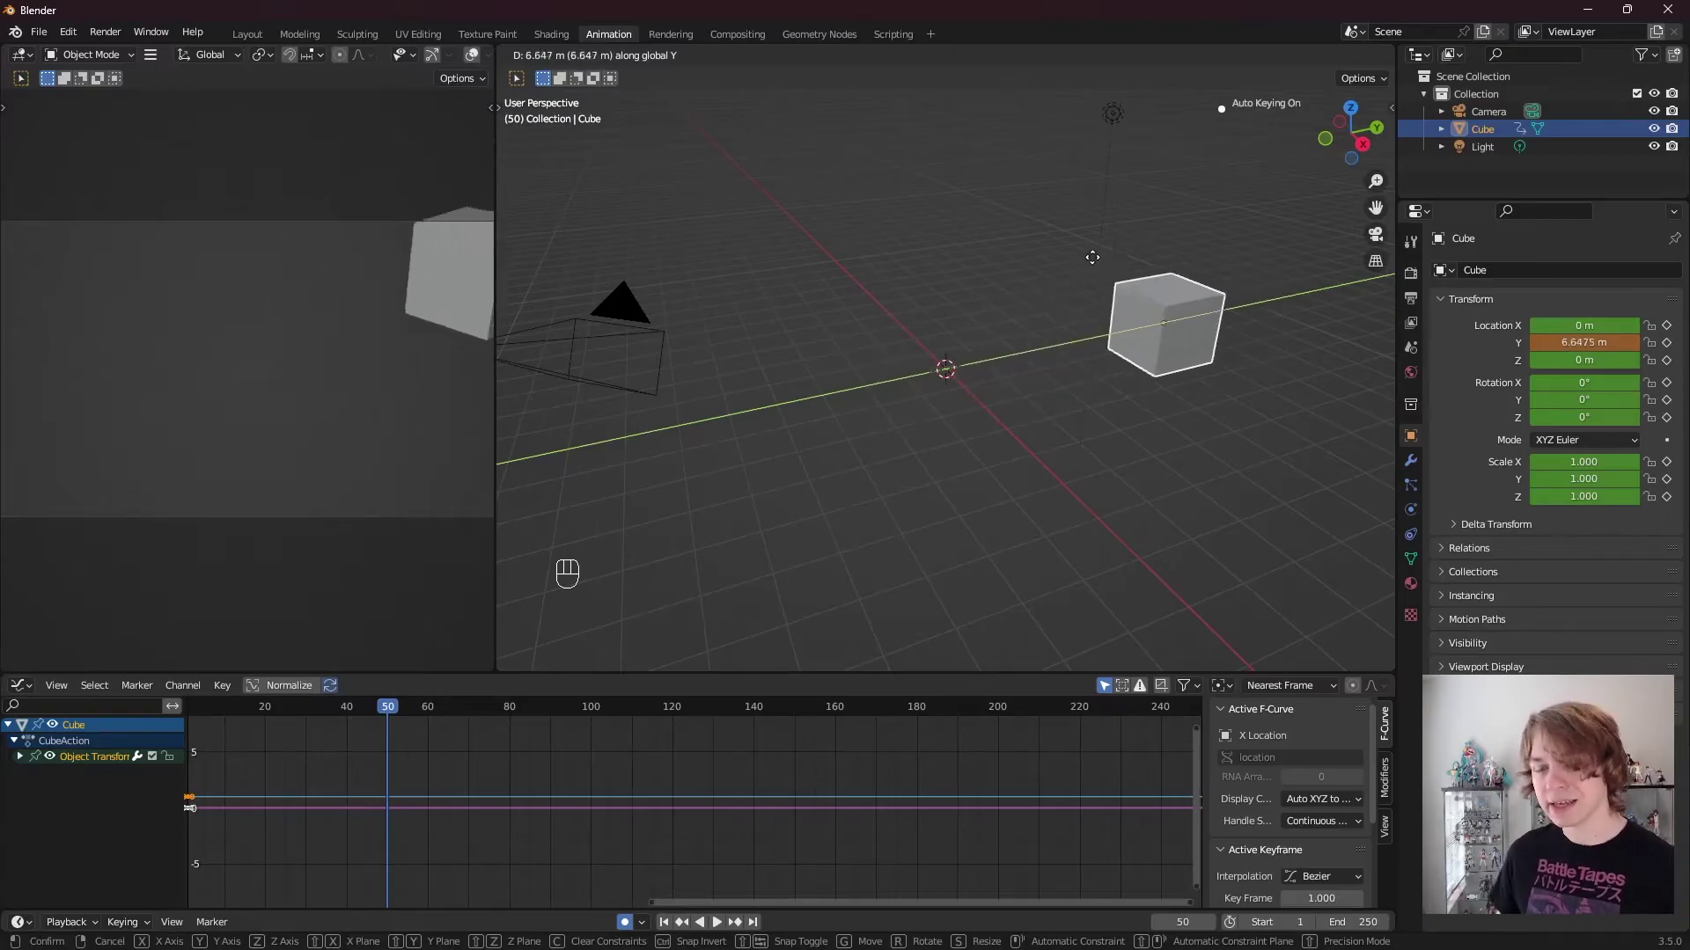
click(1139, 237)
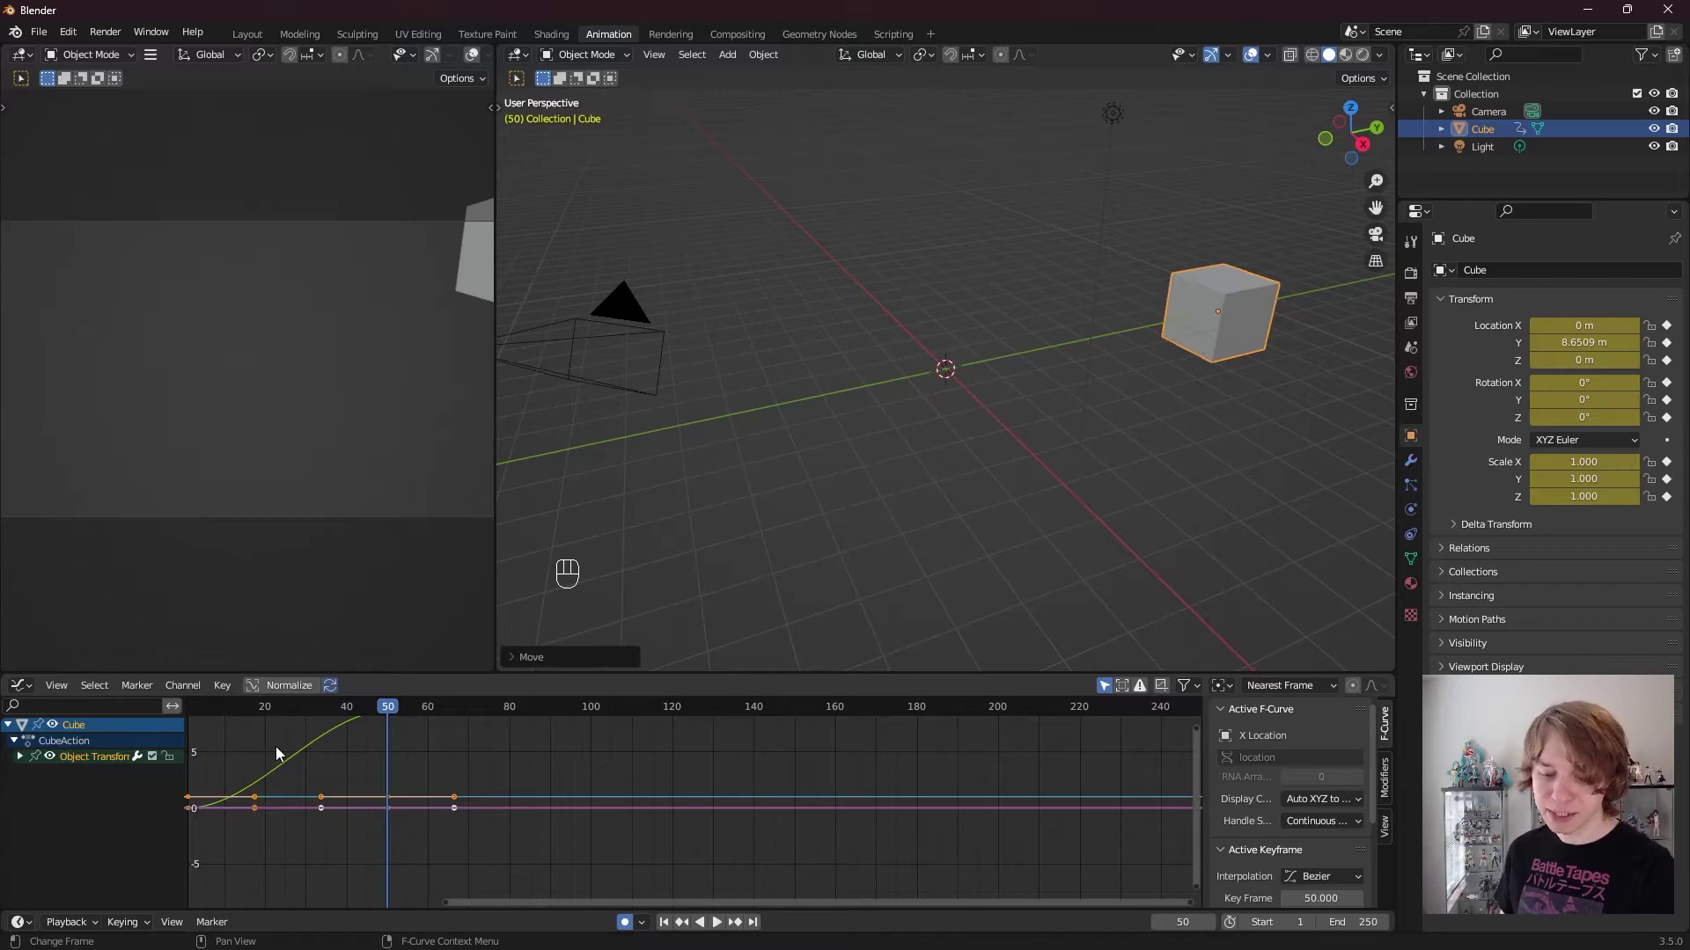
Step: Frame the animation curves and the cube in their views and play back the animation briefly
key(KP_Decimal)
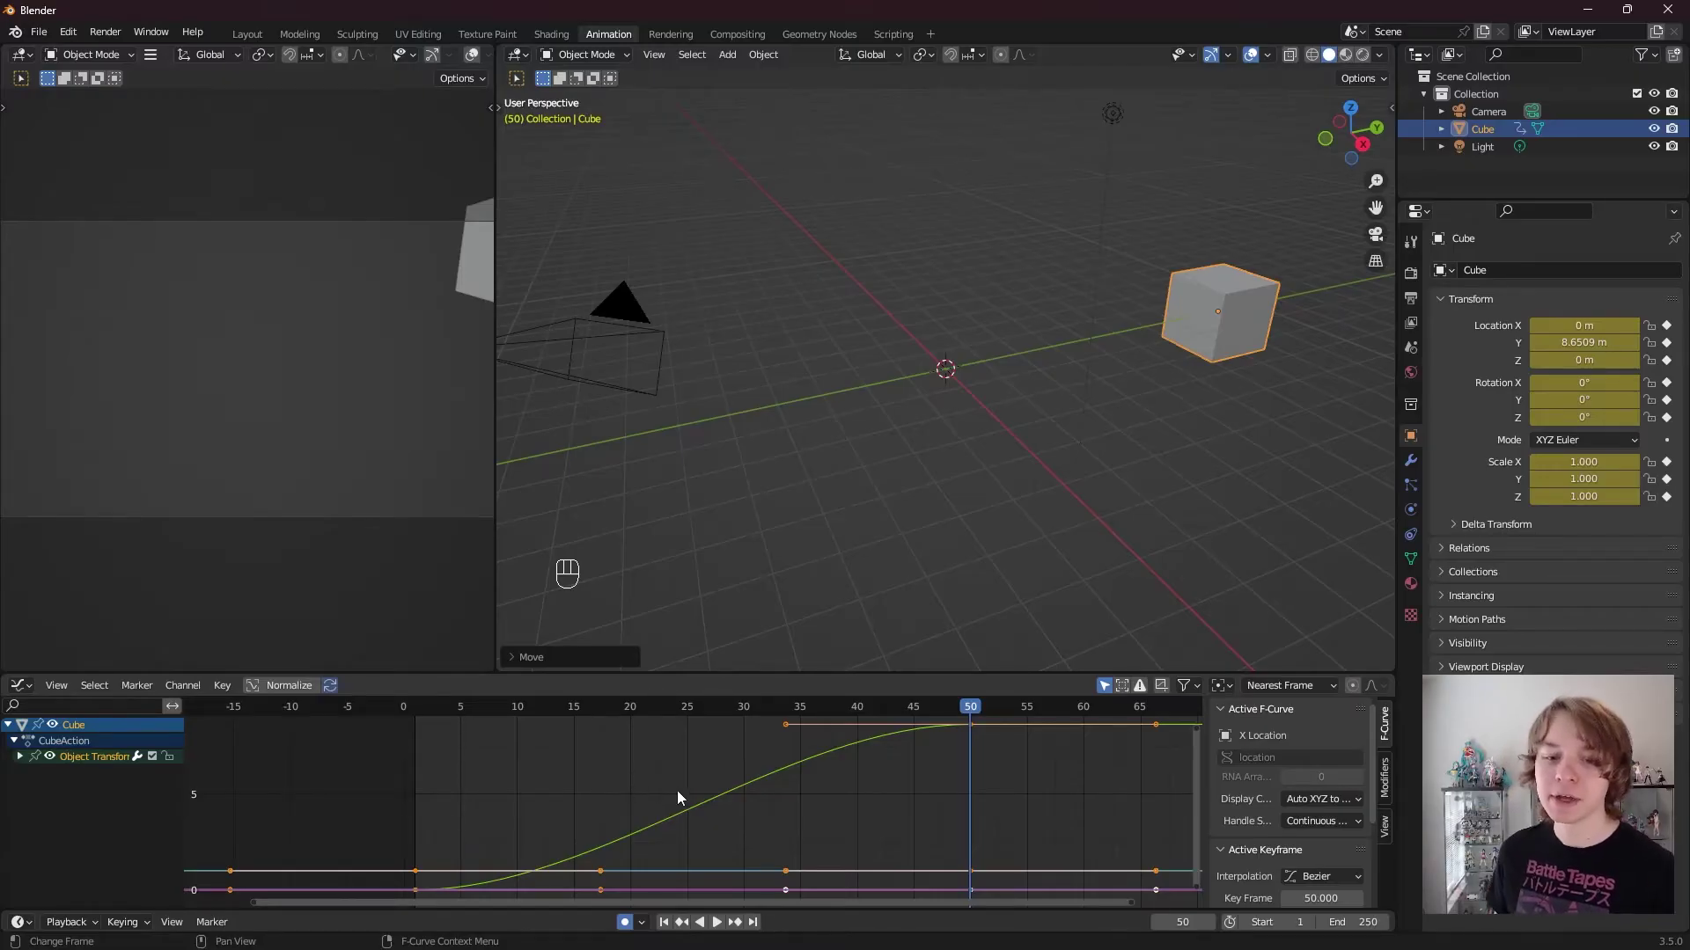
scroll(679, 800, down, 1)
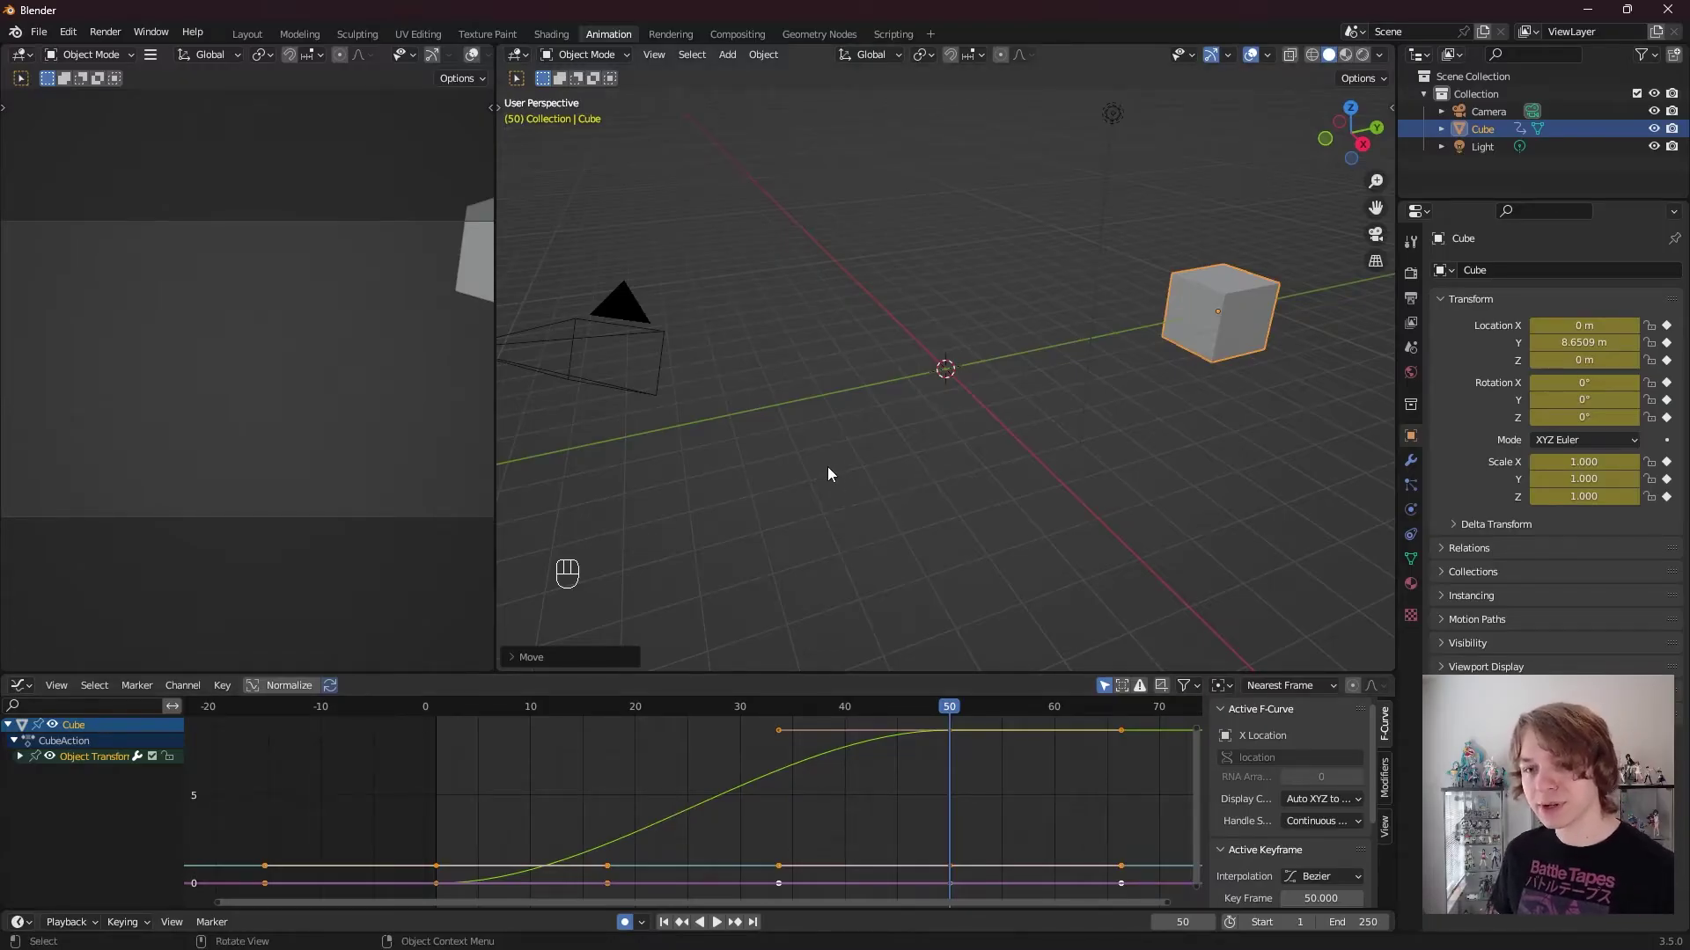
key(KP_Decimal)
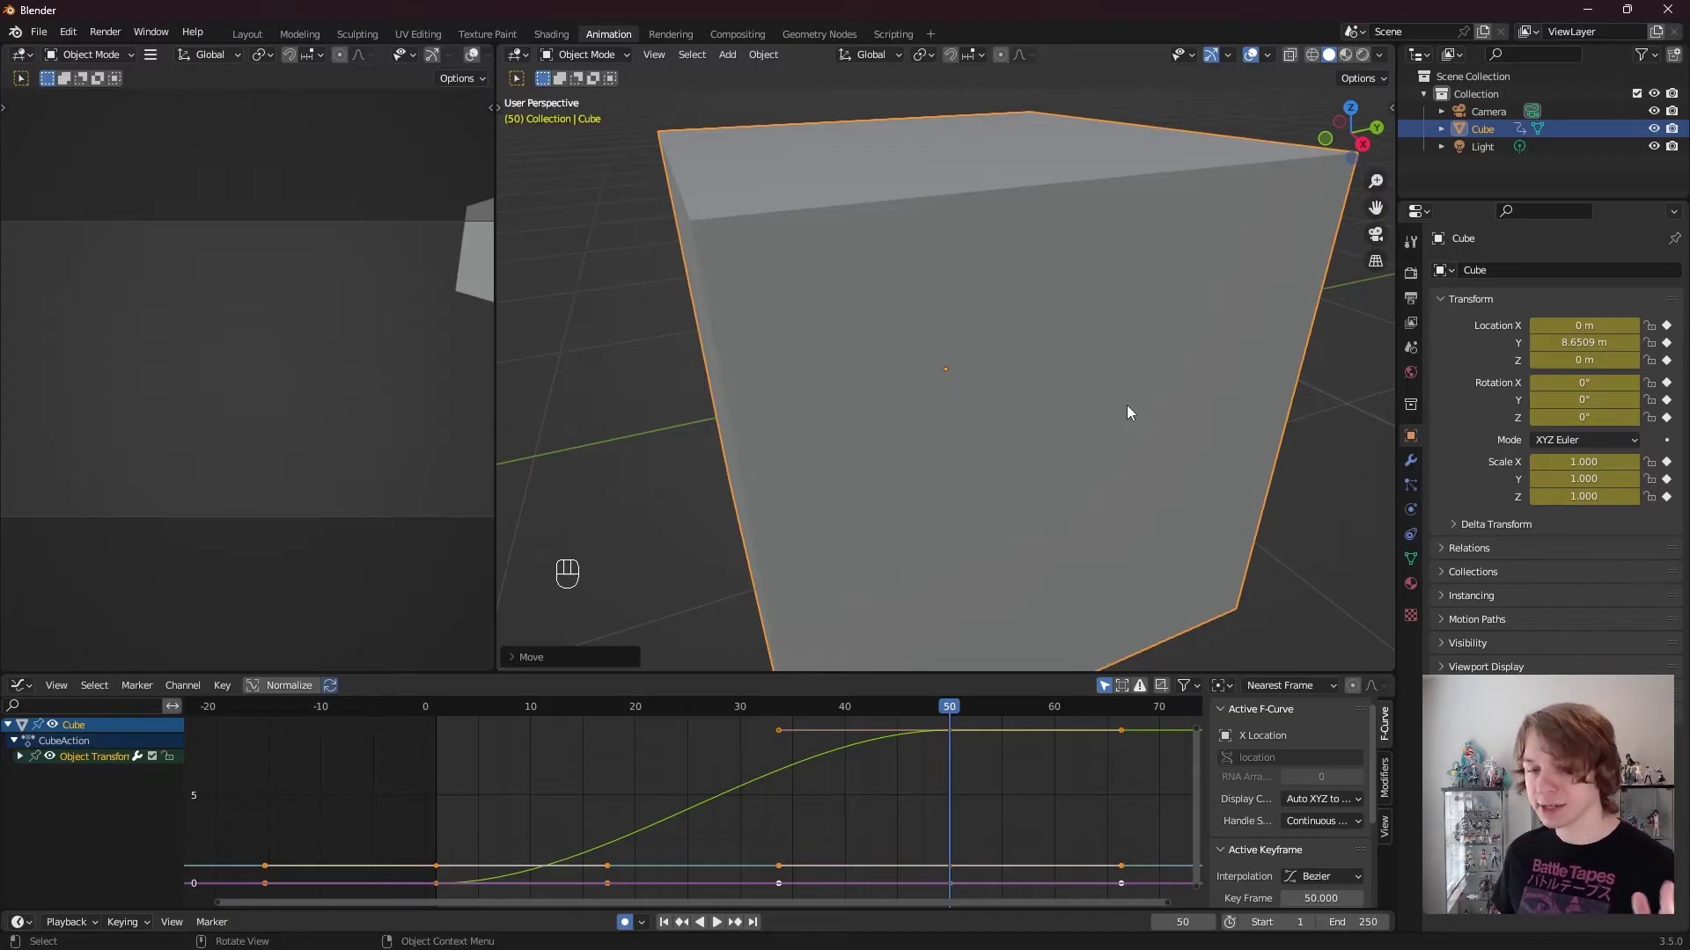
scroll(1125, 407, down, 6)
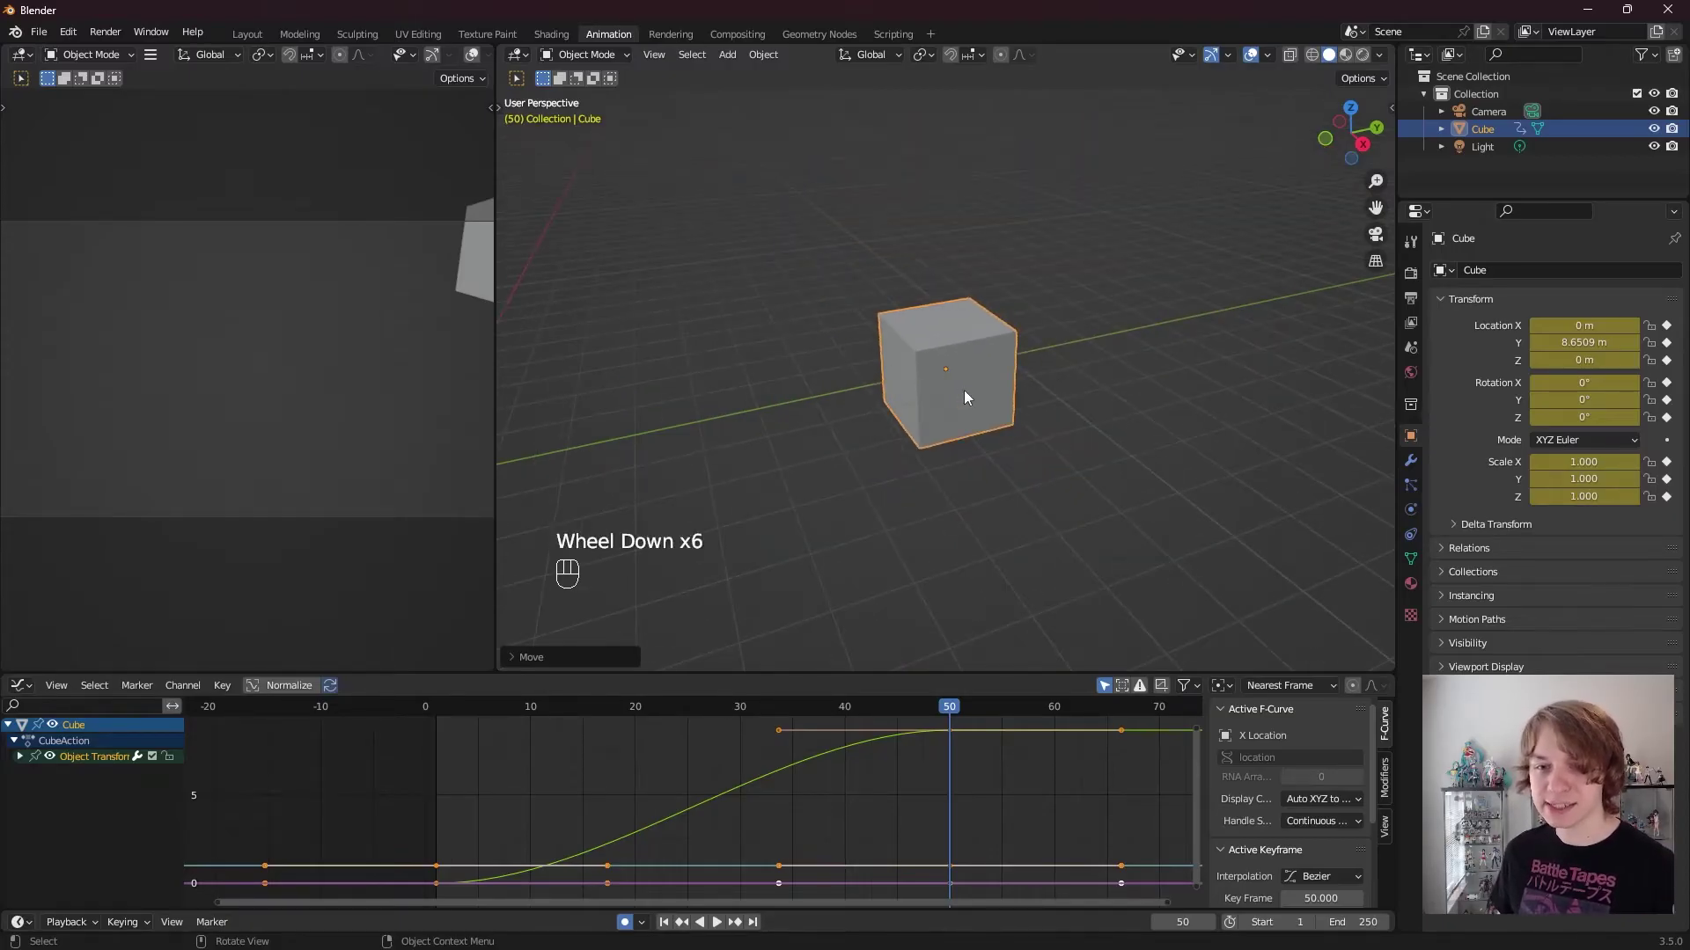
scroll(966, 410, down, 1)
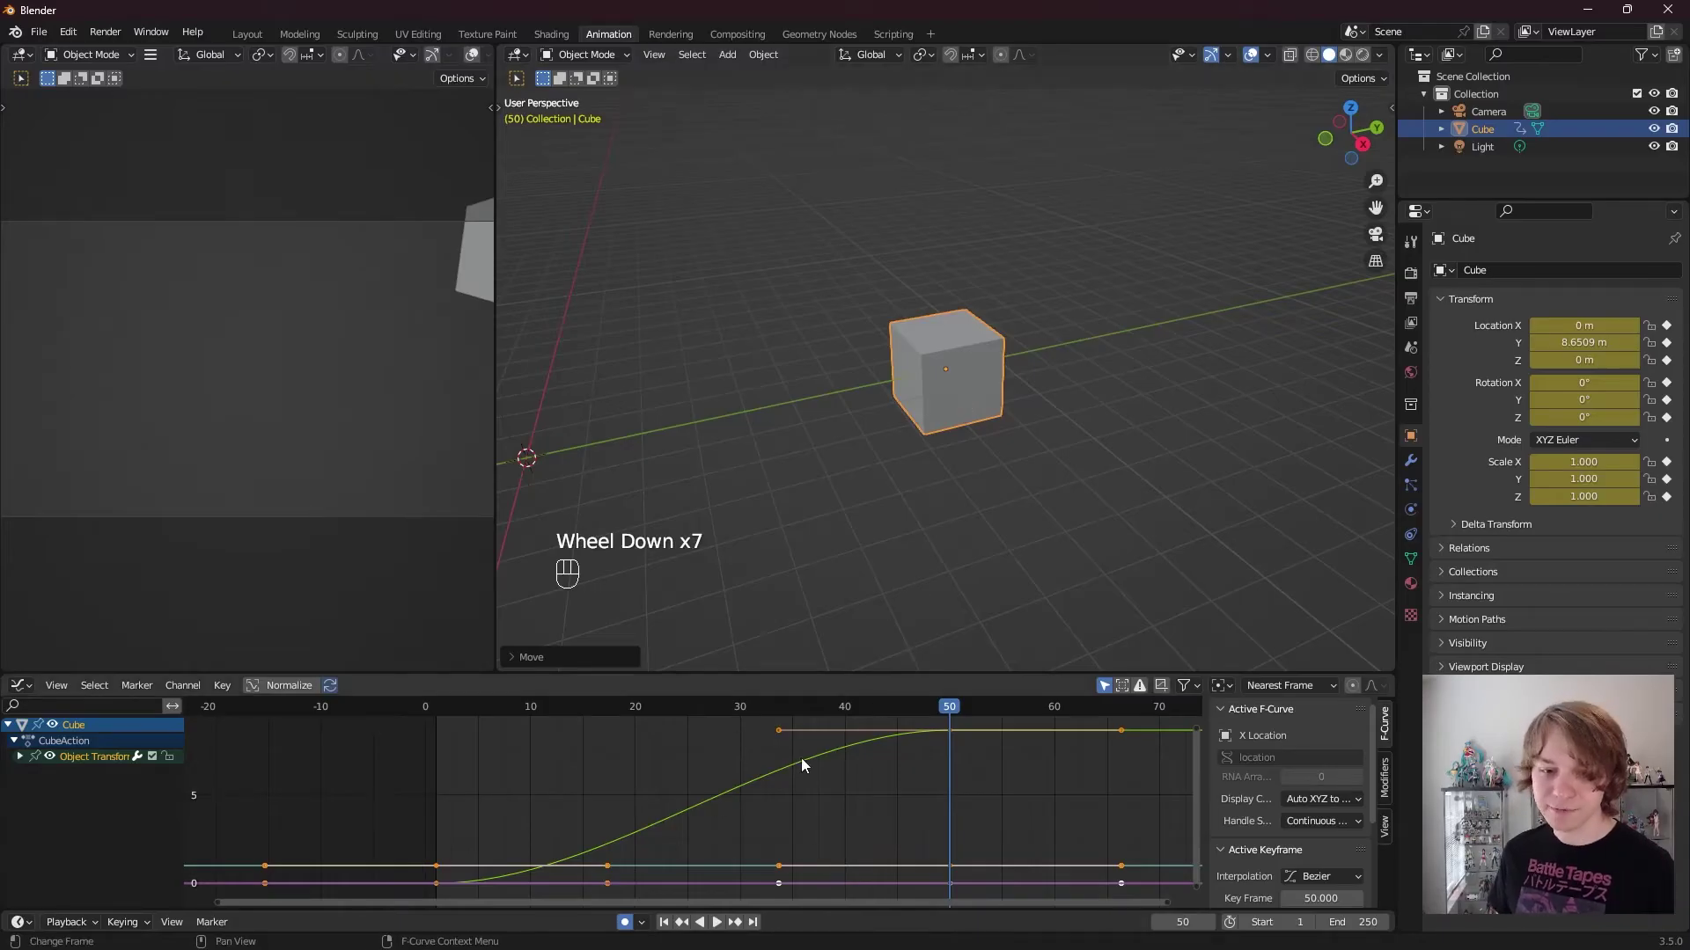
scroll(786, 779, down, 1)
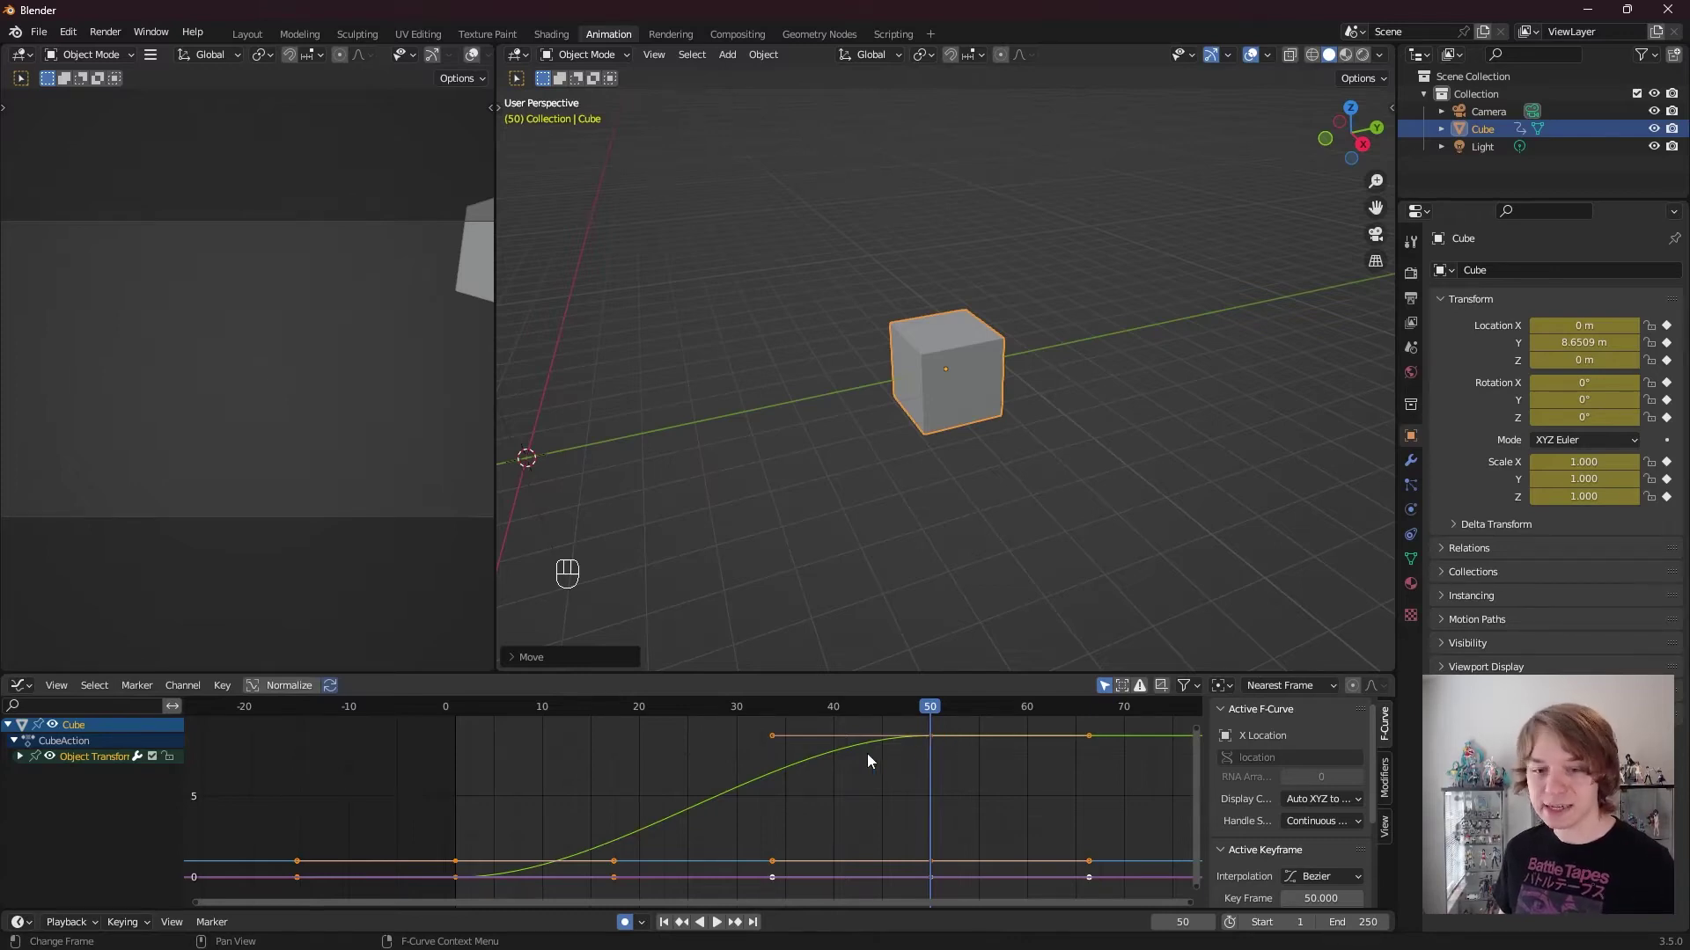
key(space)
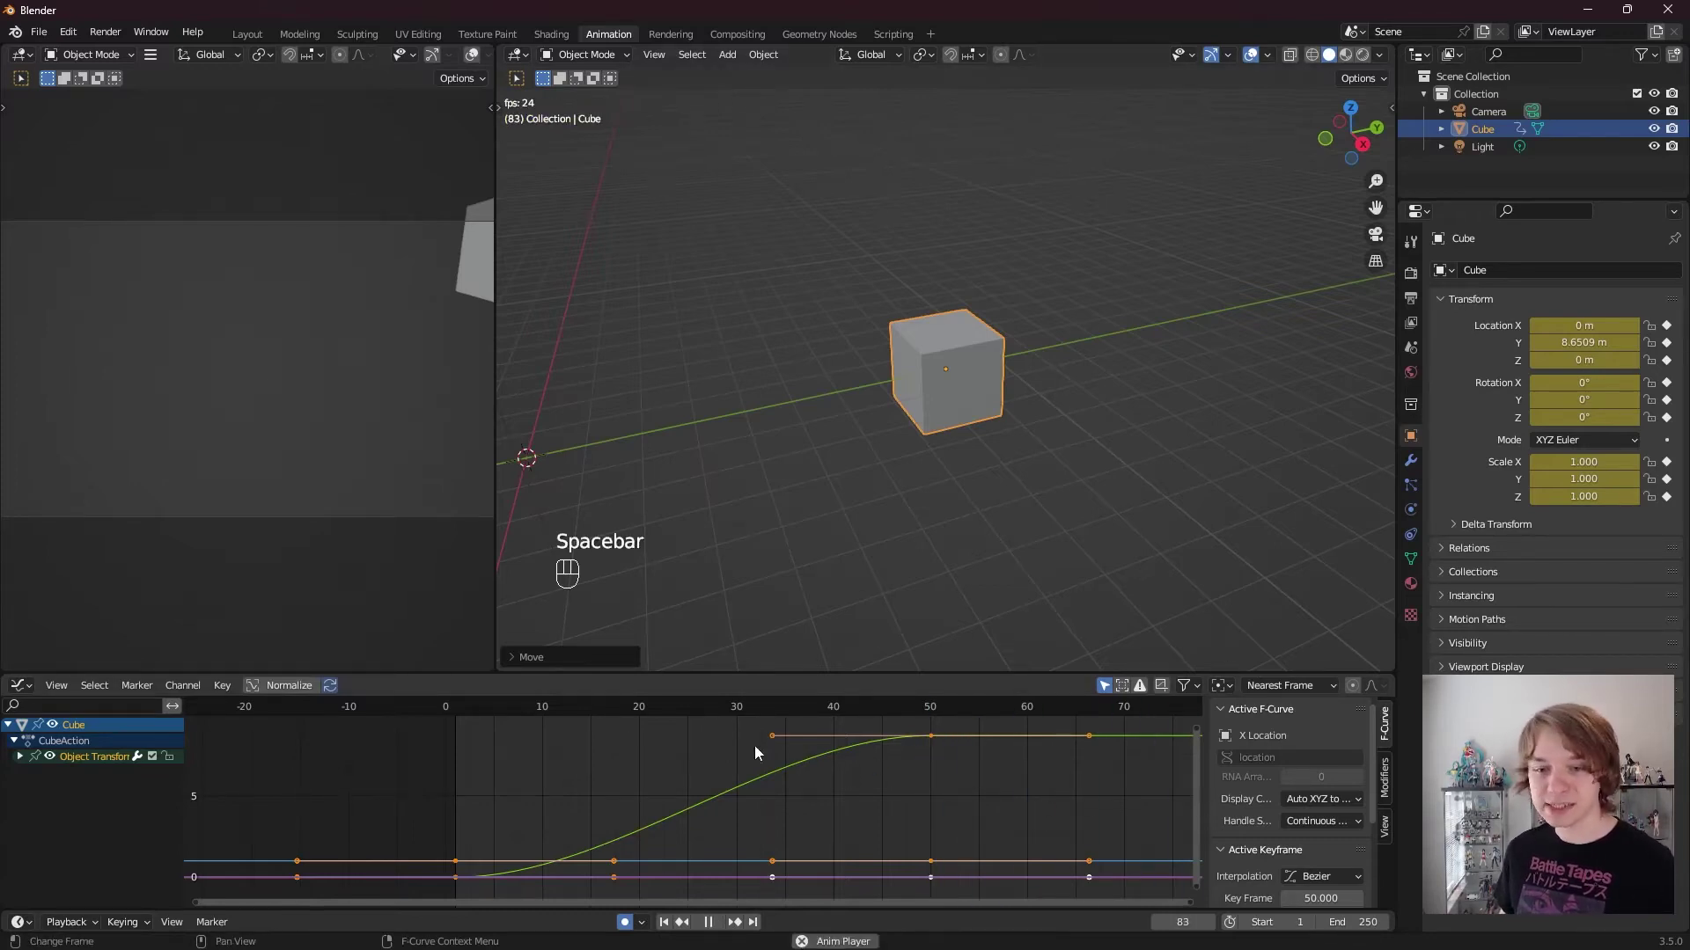
key(space)
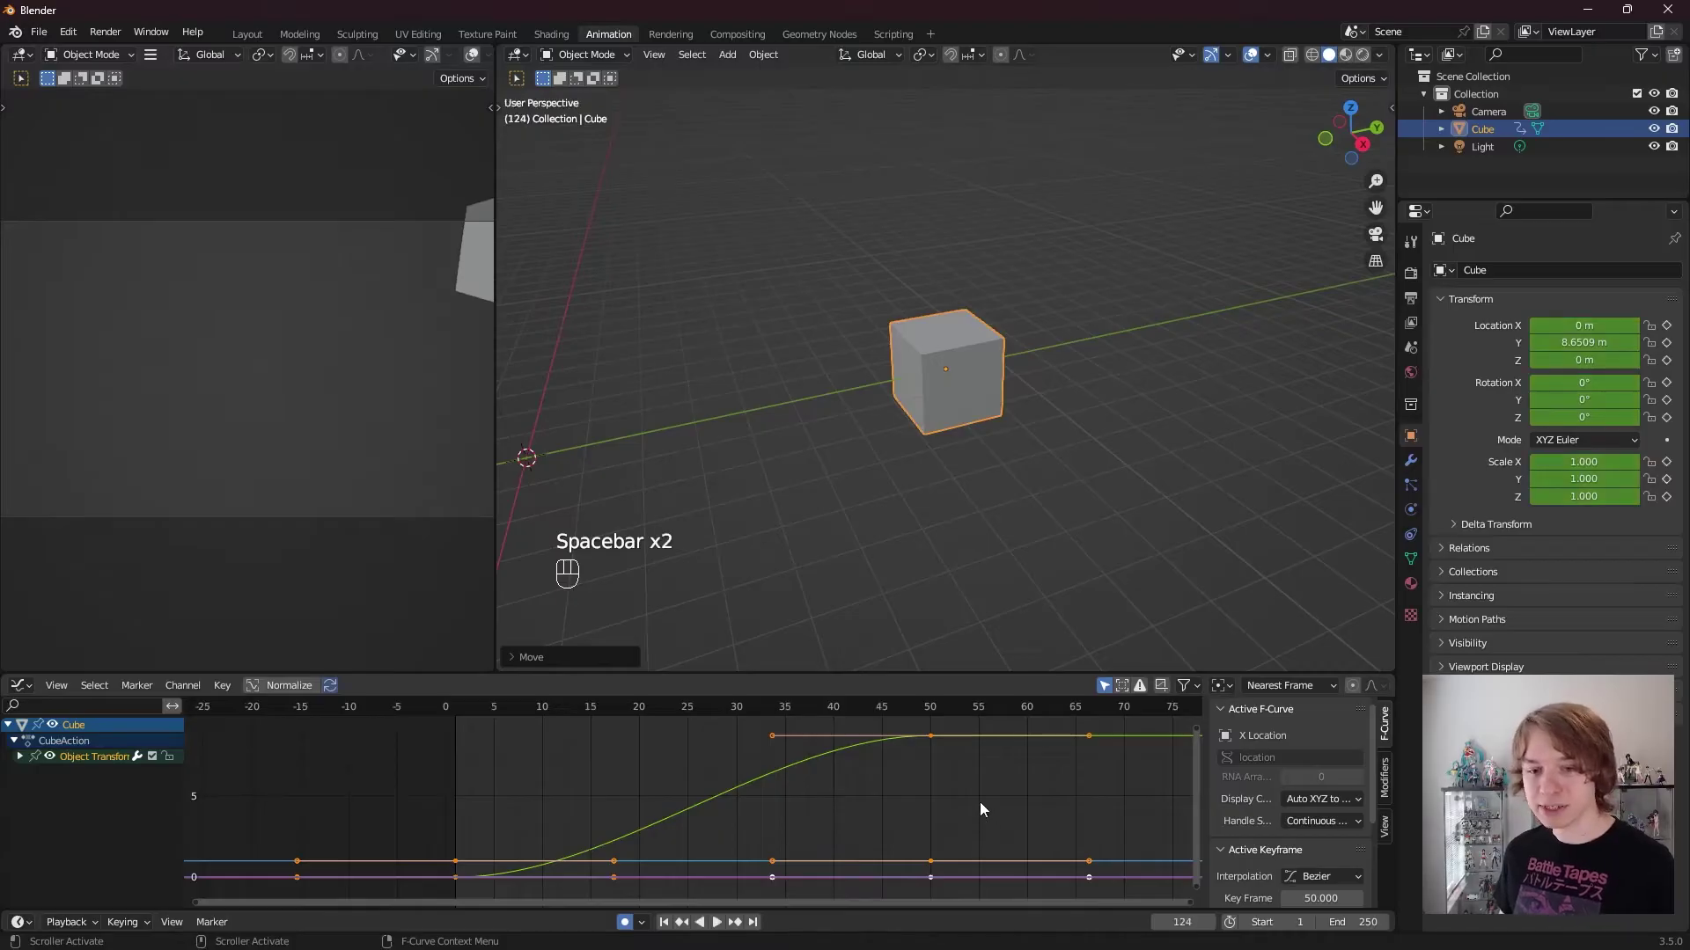
Step: Set a preview range from frame 1 to 50 and start looping playback of the animation
key(p)
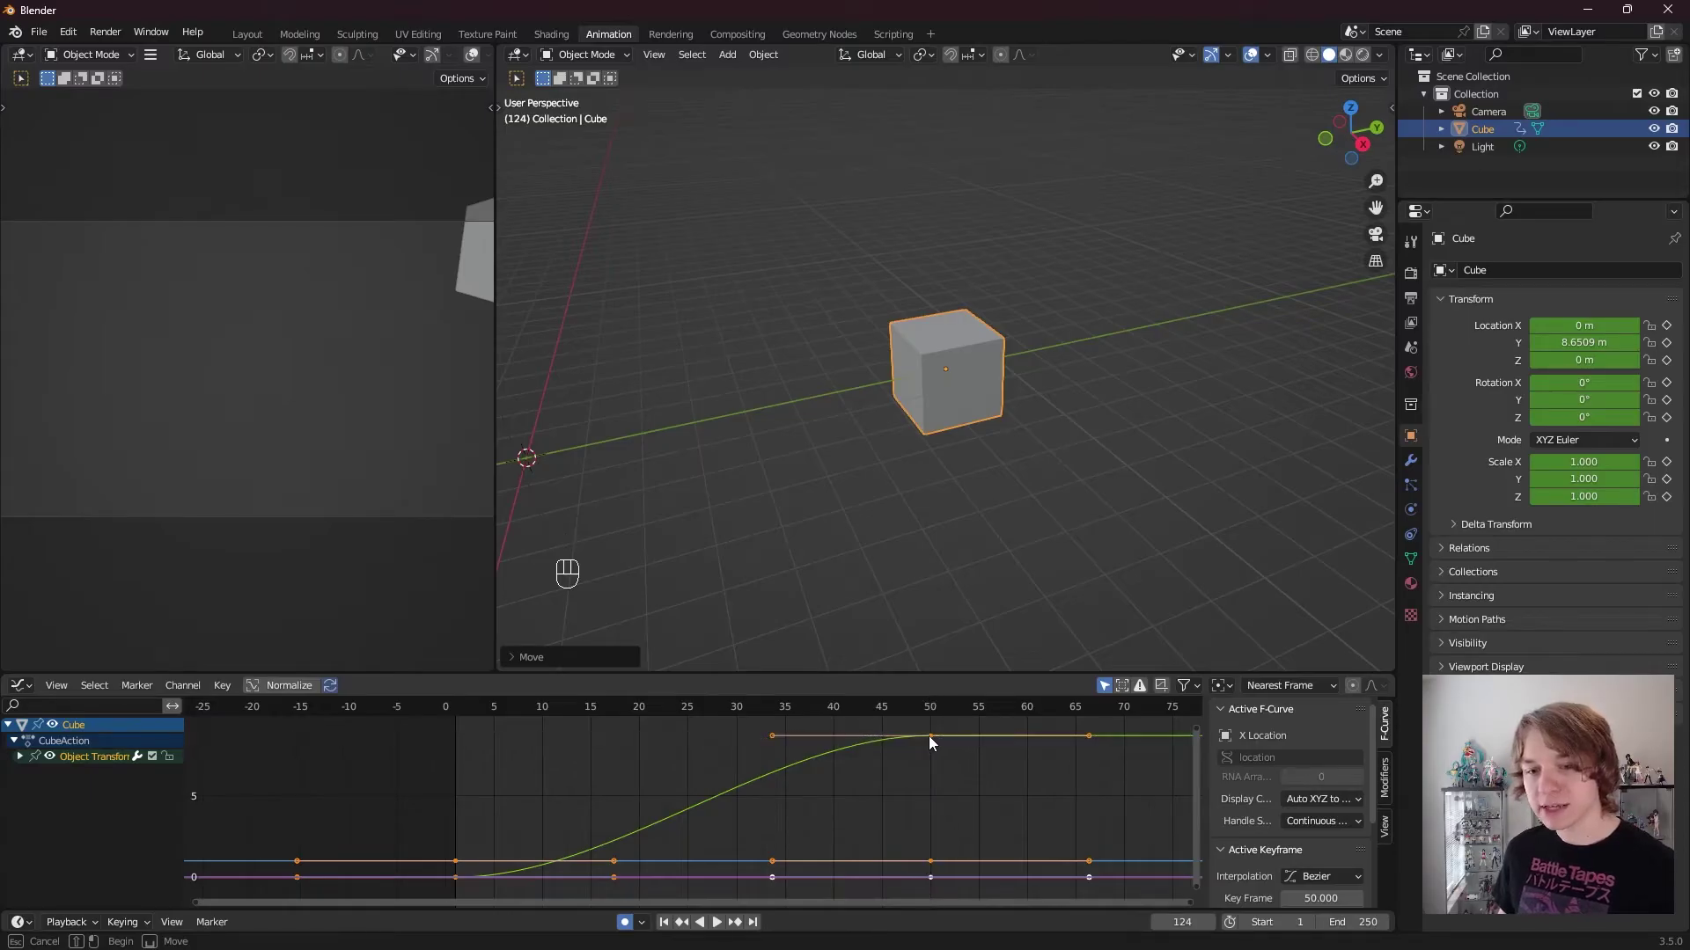
mouse_move(929, 735)
mouse_down()
mouse_move(923, 757)
mouse_move(456, 783)
mouse_up()
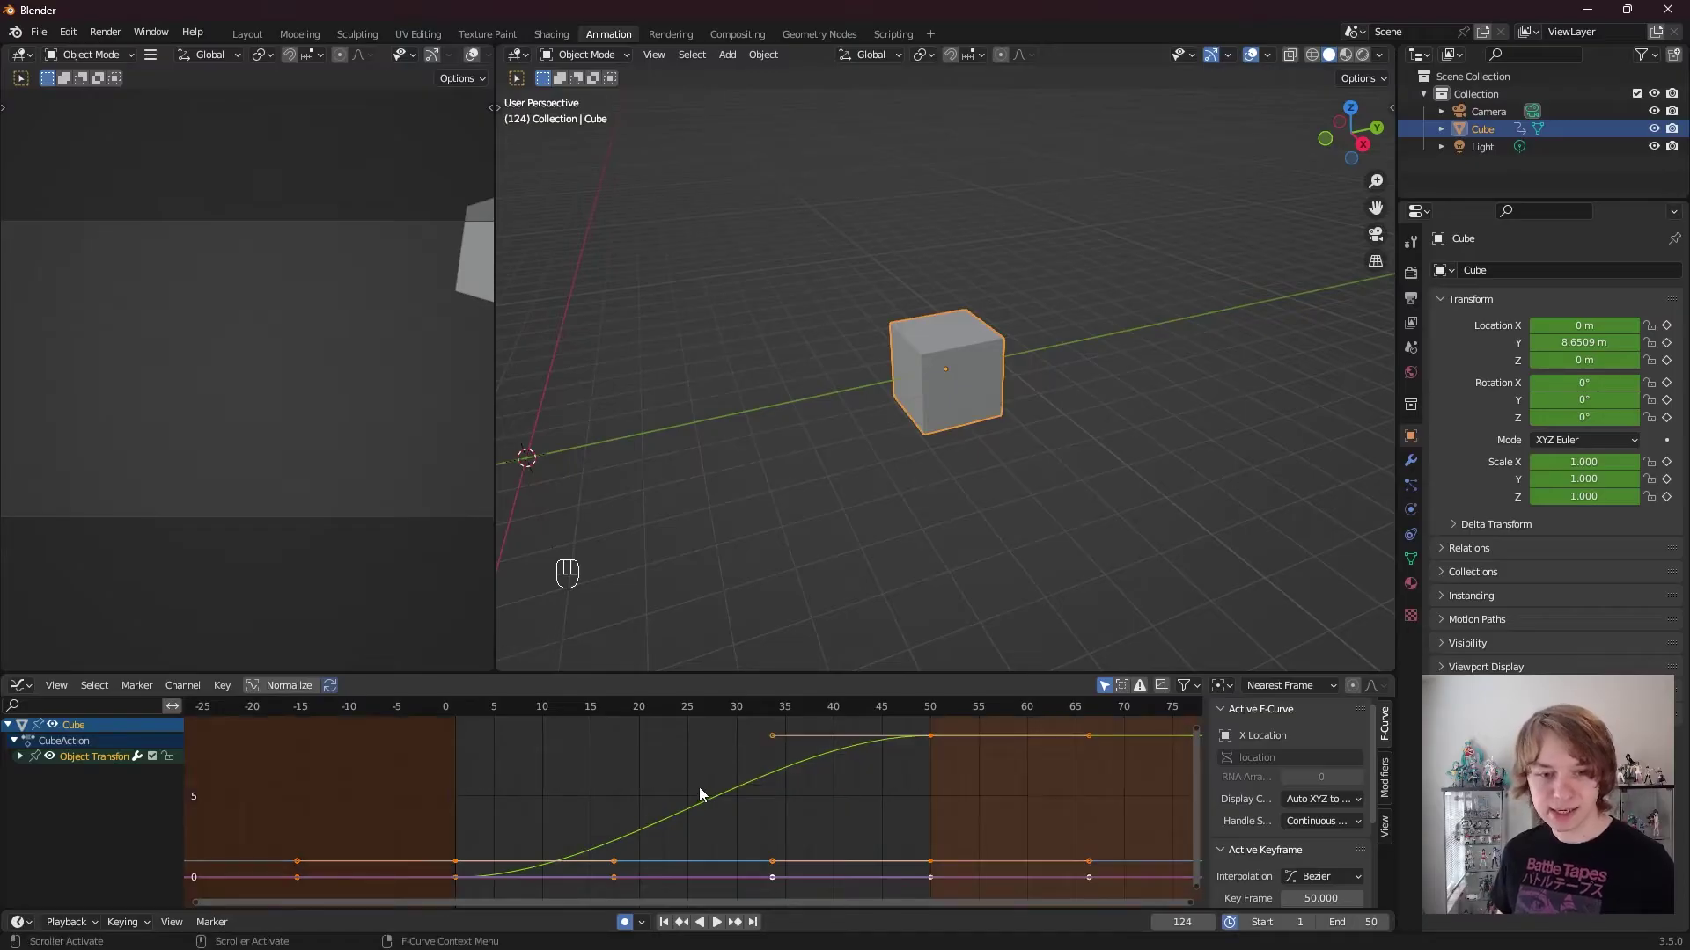
key(space)
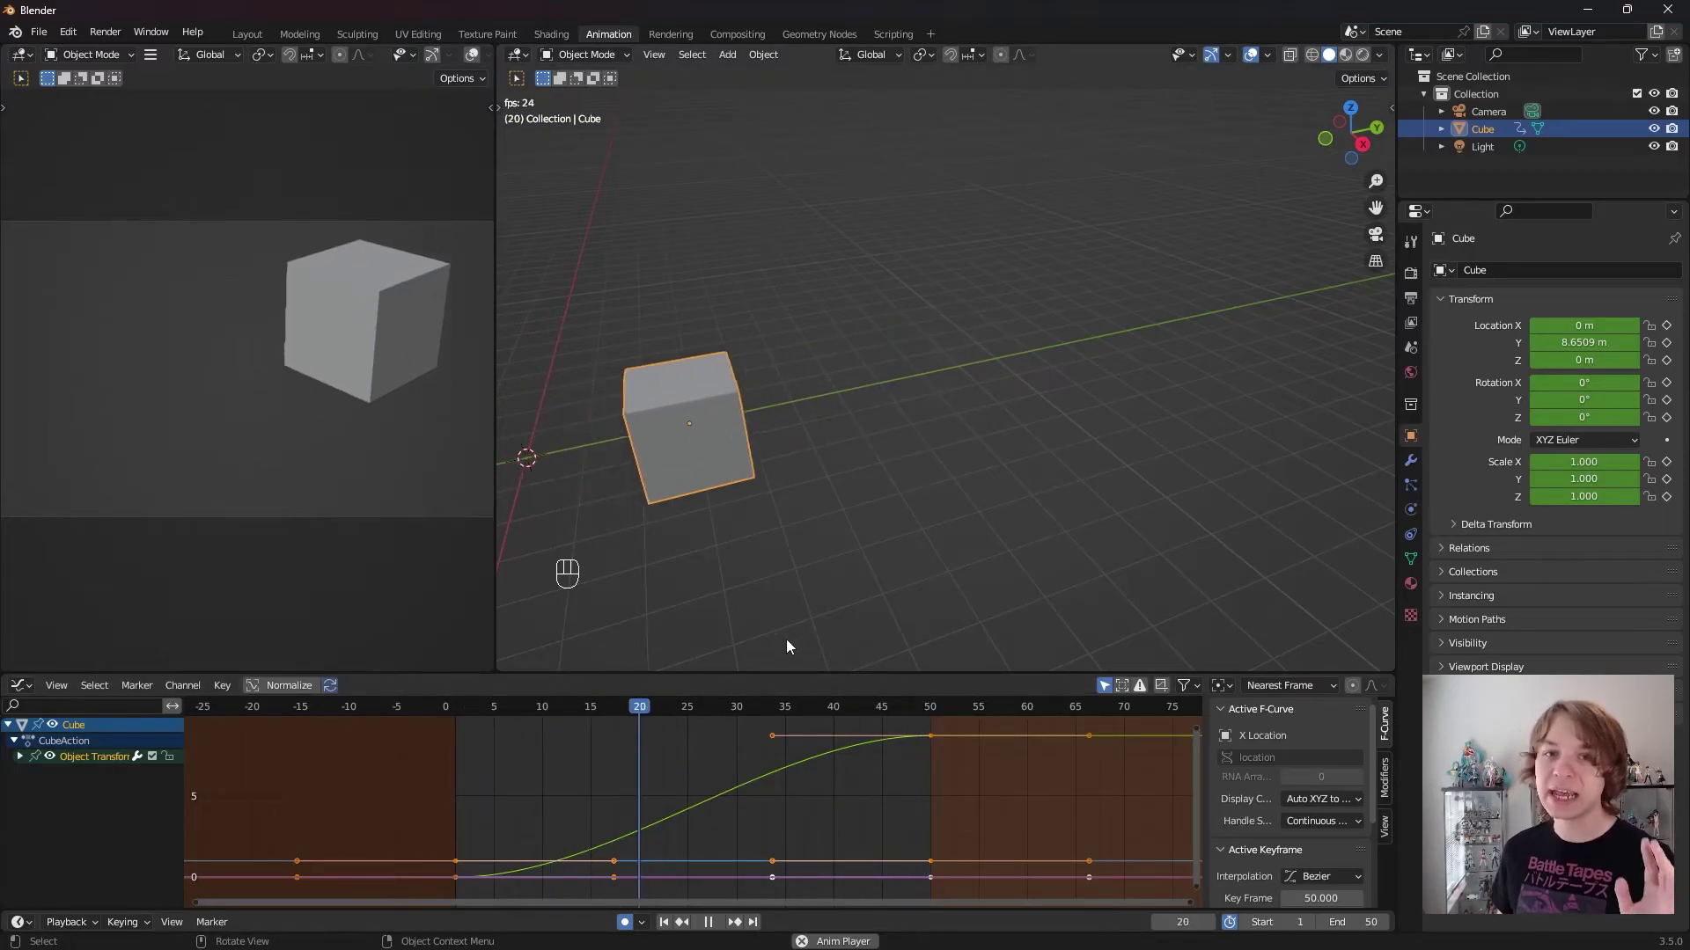
Step: Expand the cube's Object Transforms channels in the Graph Editor and select only the Y Location curve
click(19, 757)
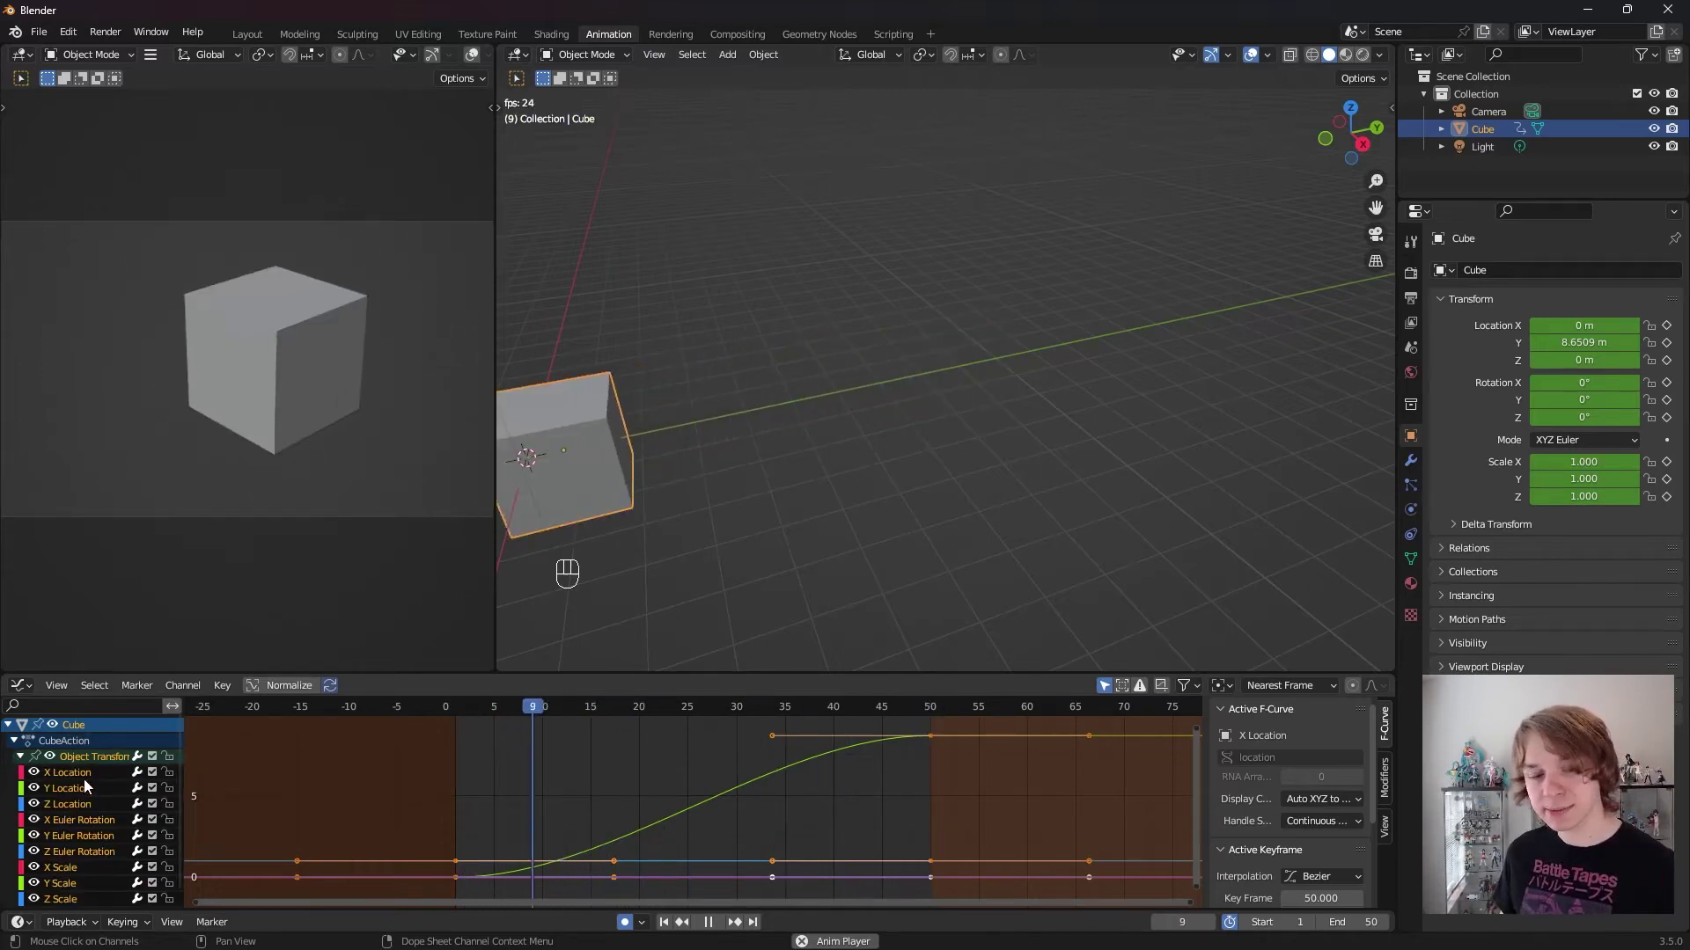
scroll(82, 782, down, 1)
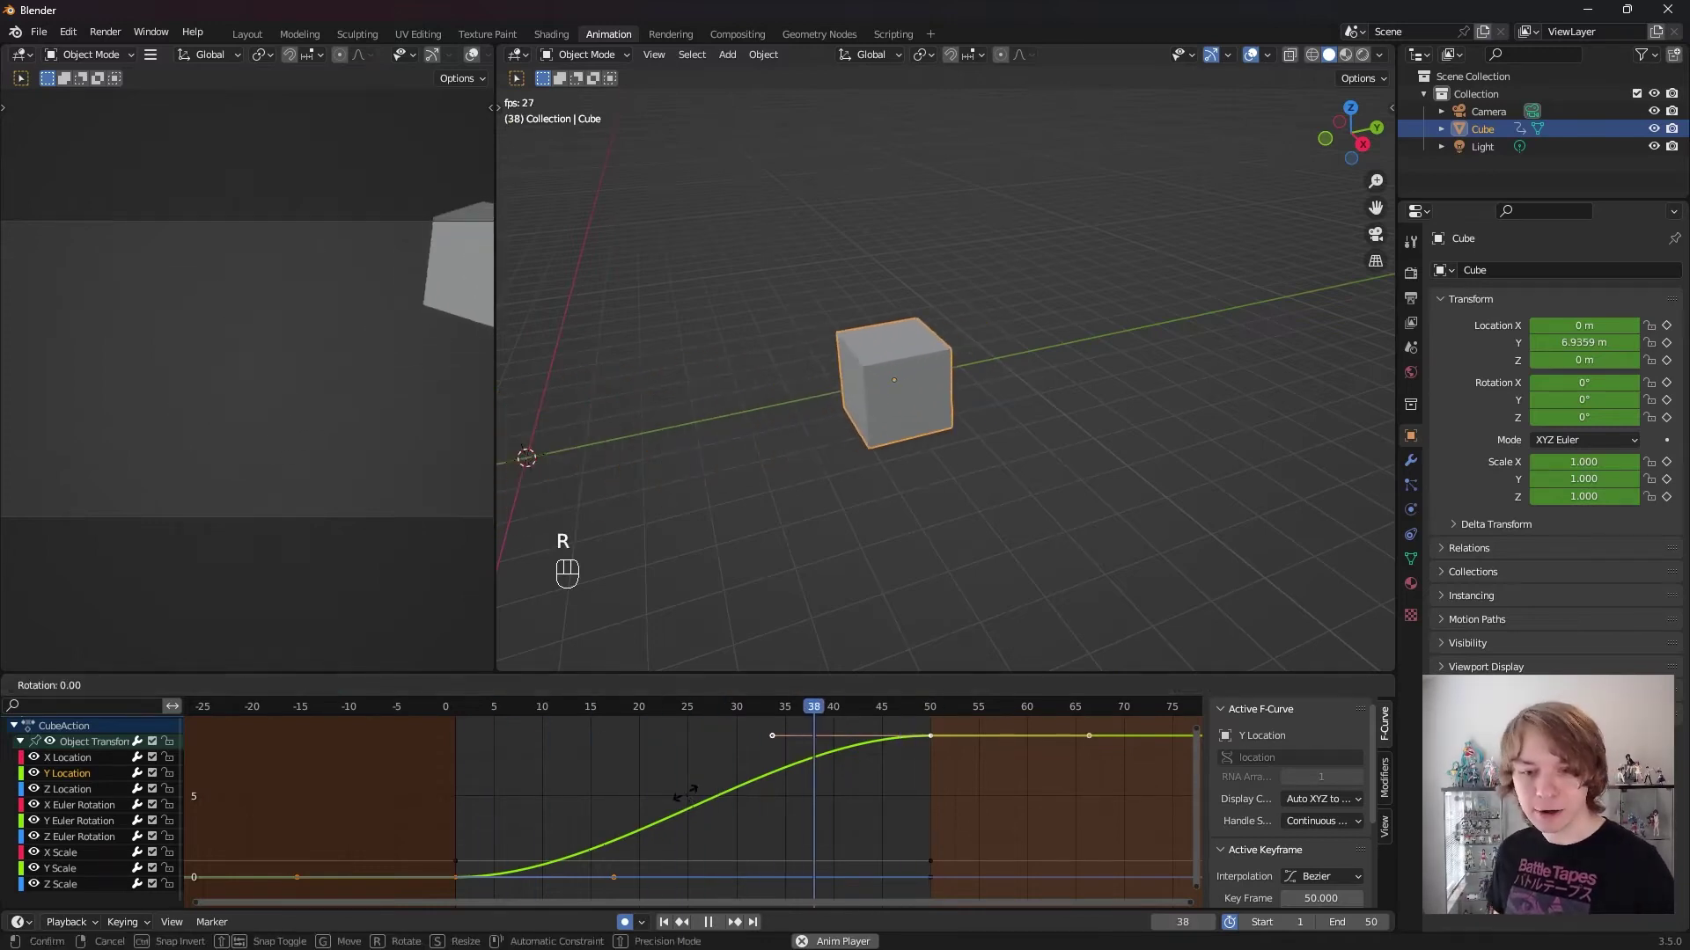
Step: Try rotating, scaling and freely moving the Y Location keyframes in the Graph Editor
key(r)
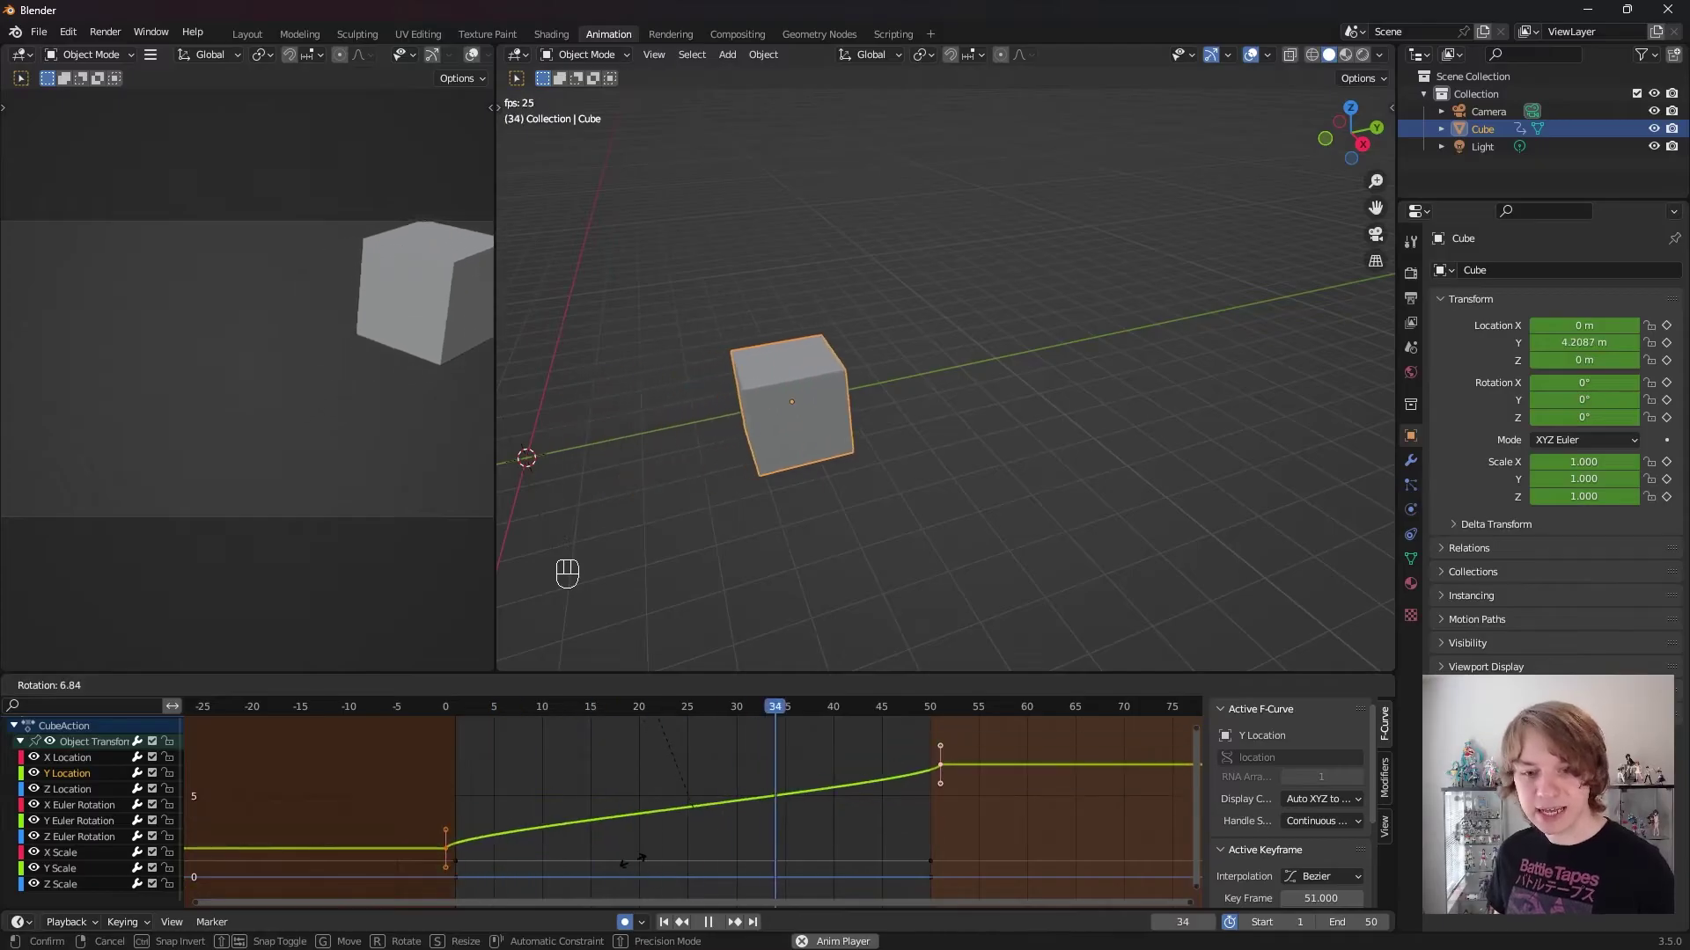
key(s)
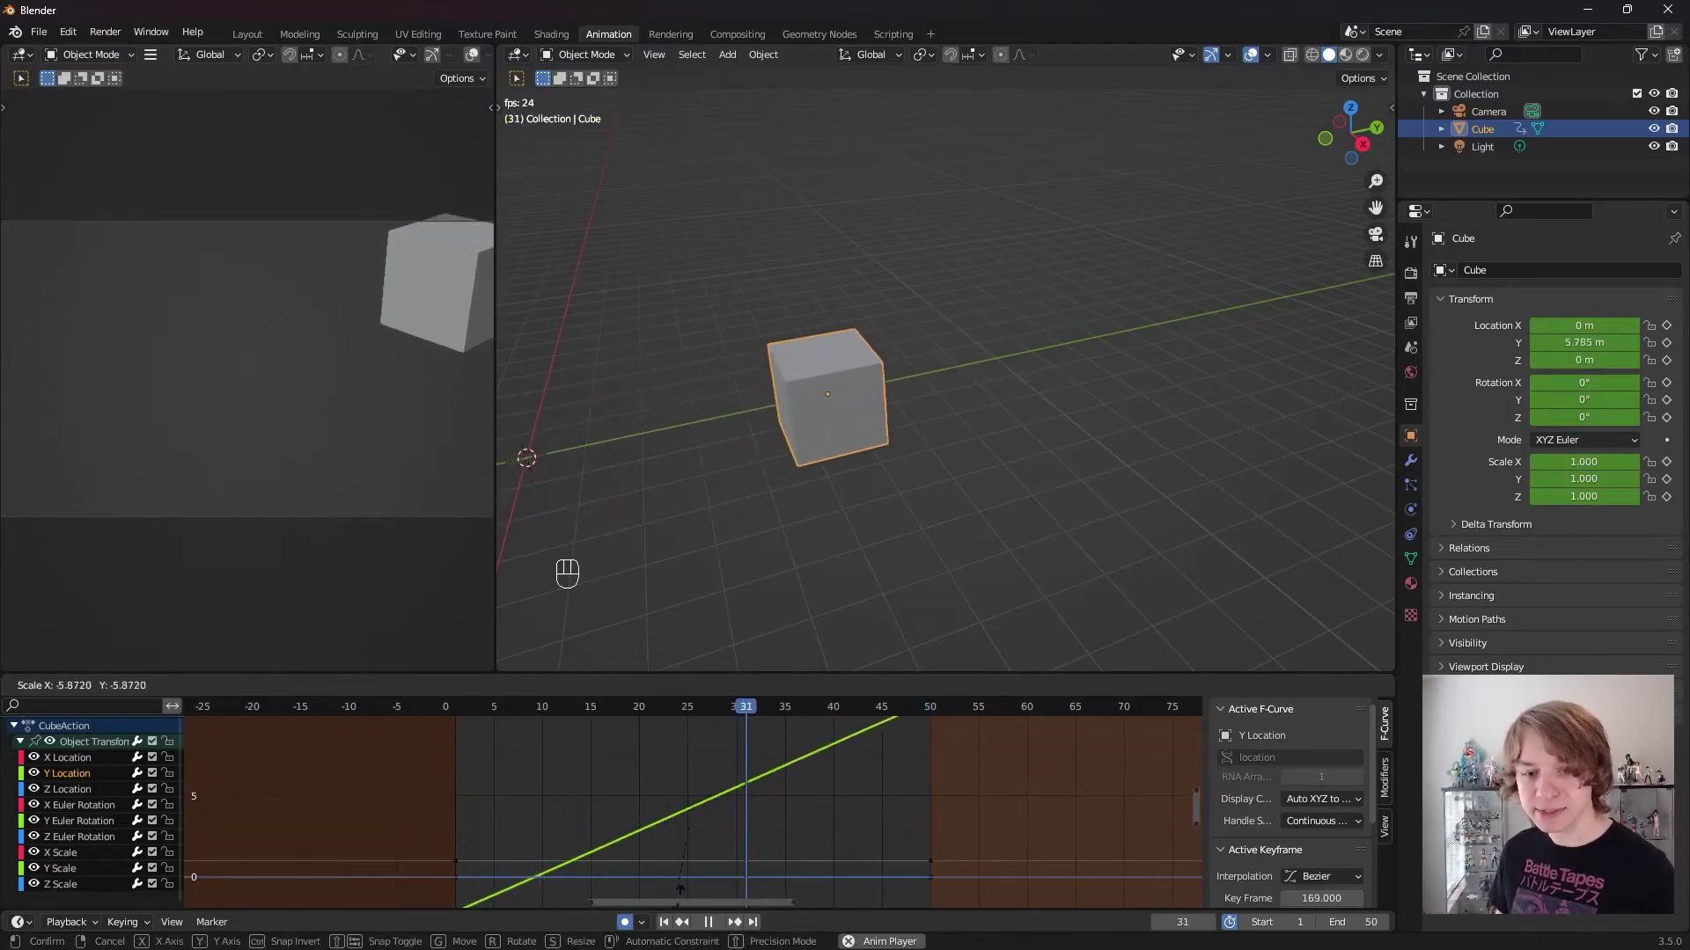
key(g)
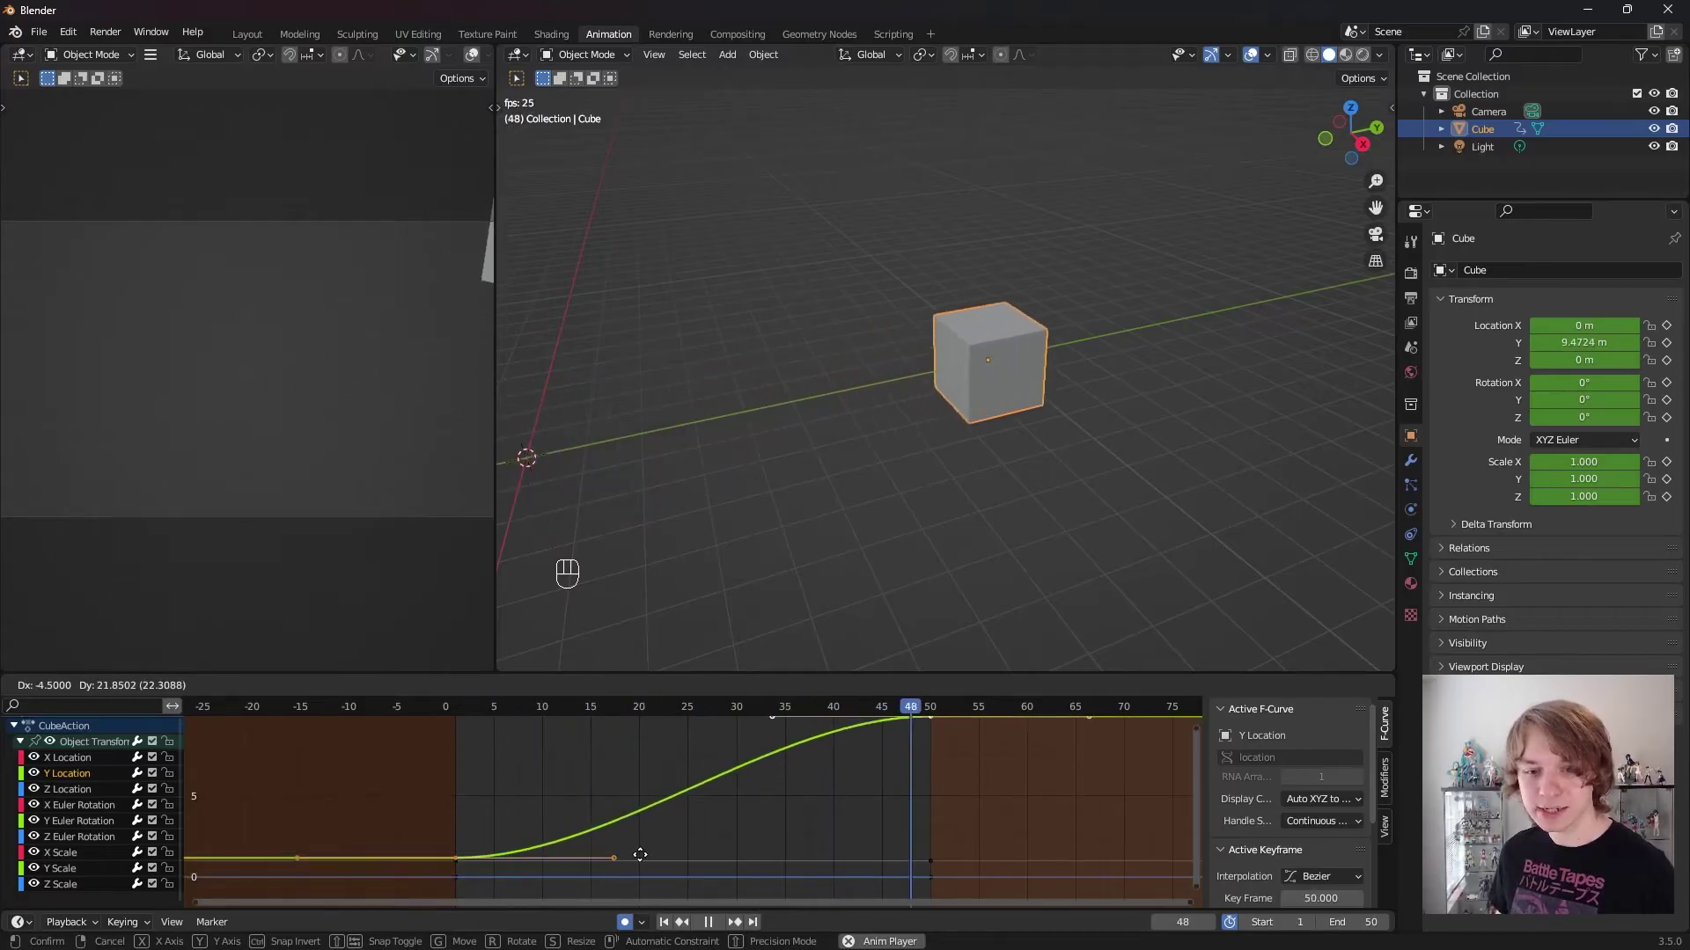
right_click(869, 768)
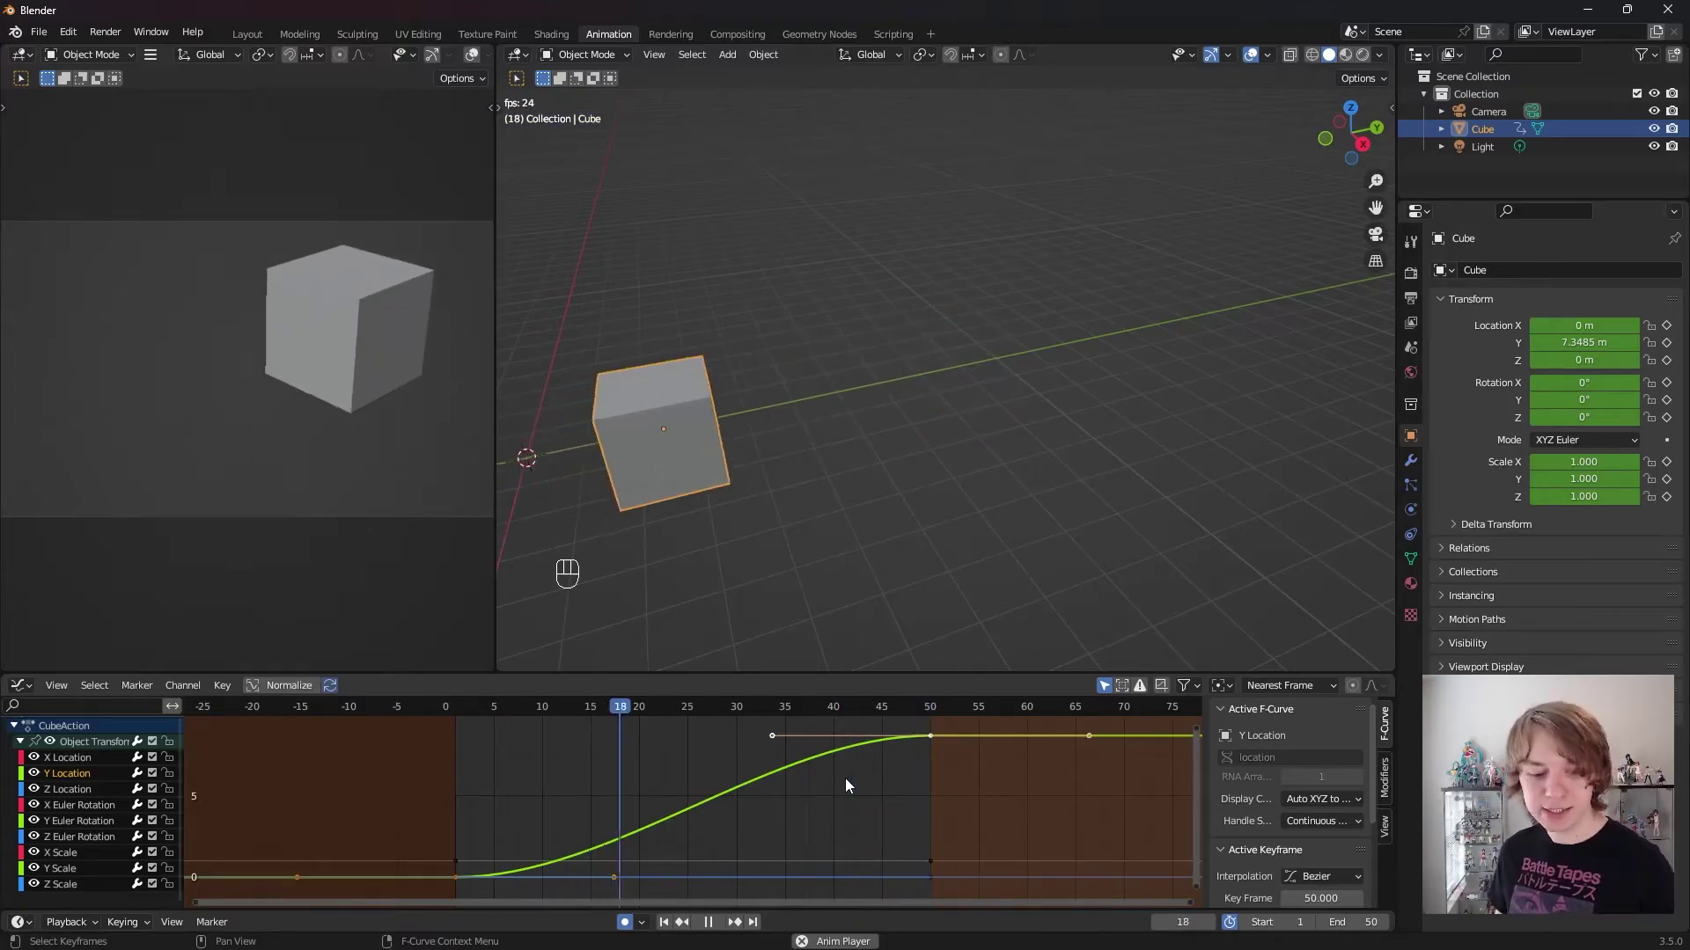
Step: Try moving the Y Location keyframes constrained to the Y axis and to the X axis
key(g)
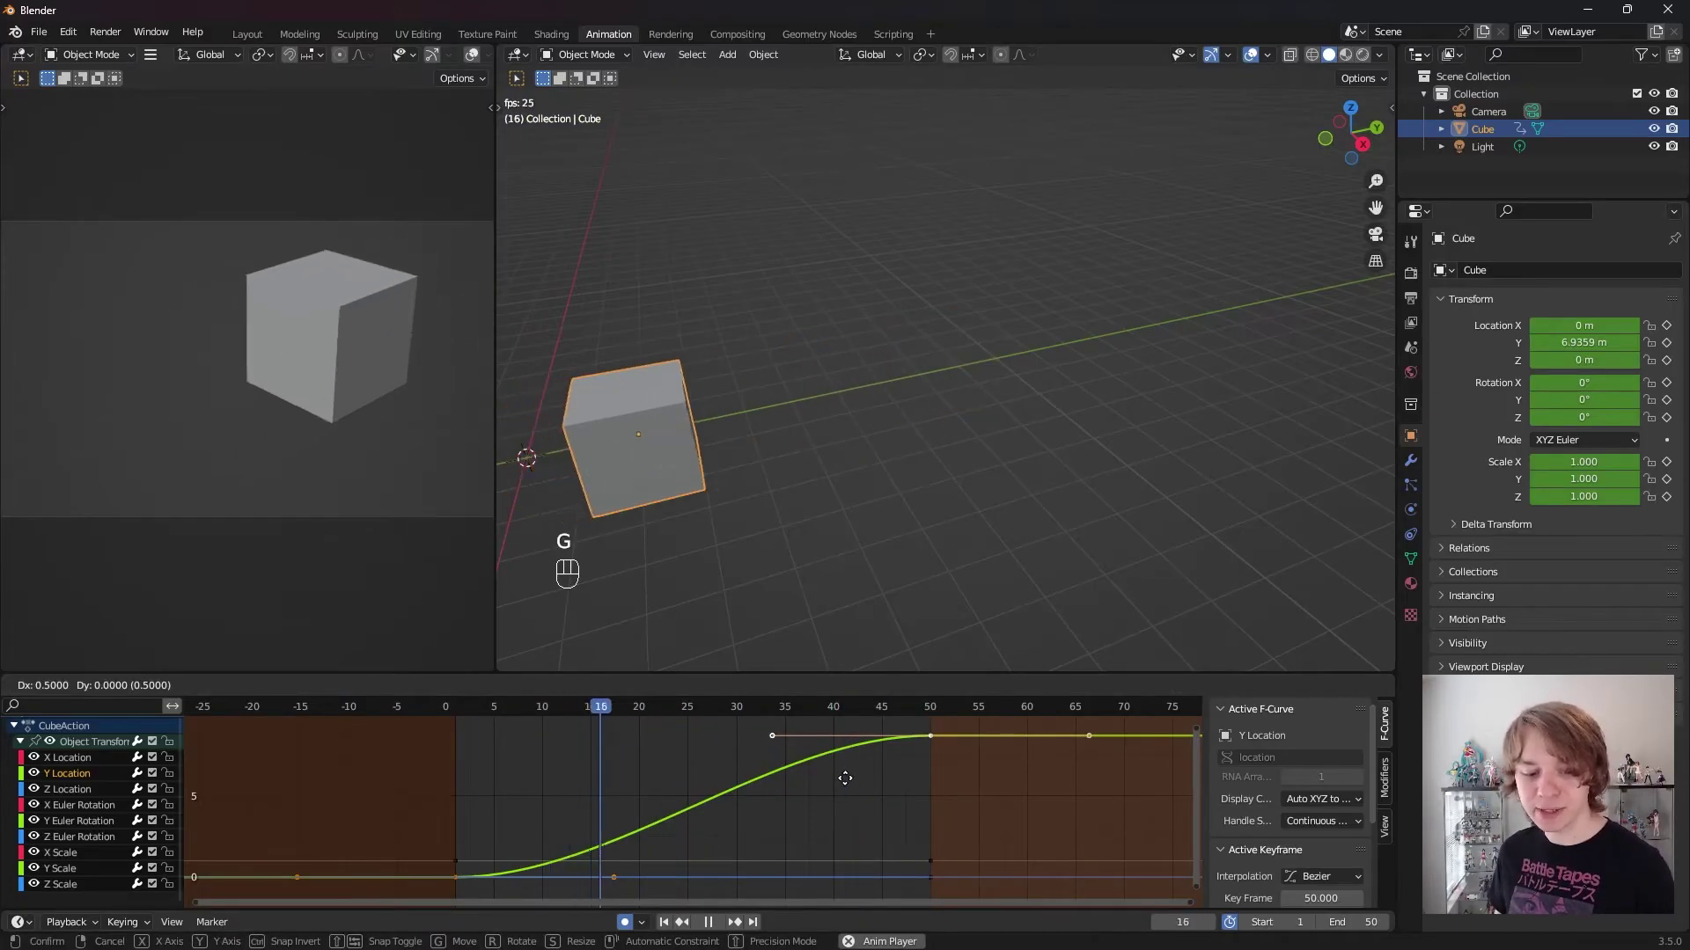
key(y)
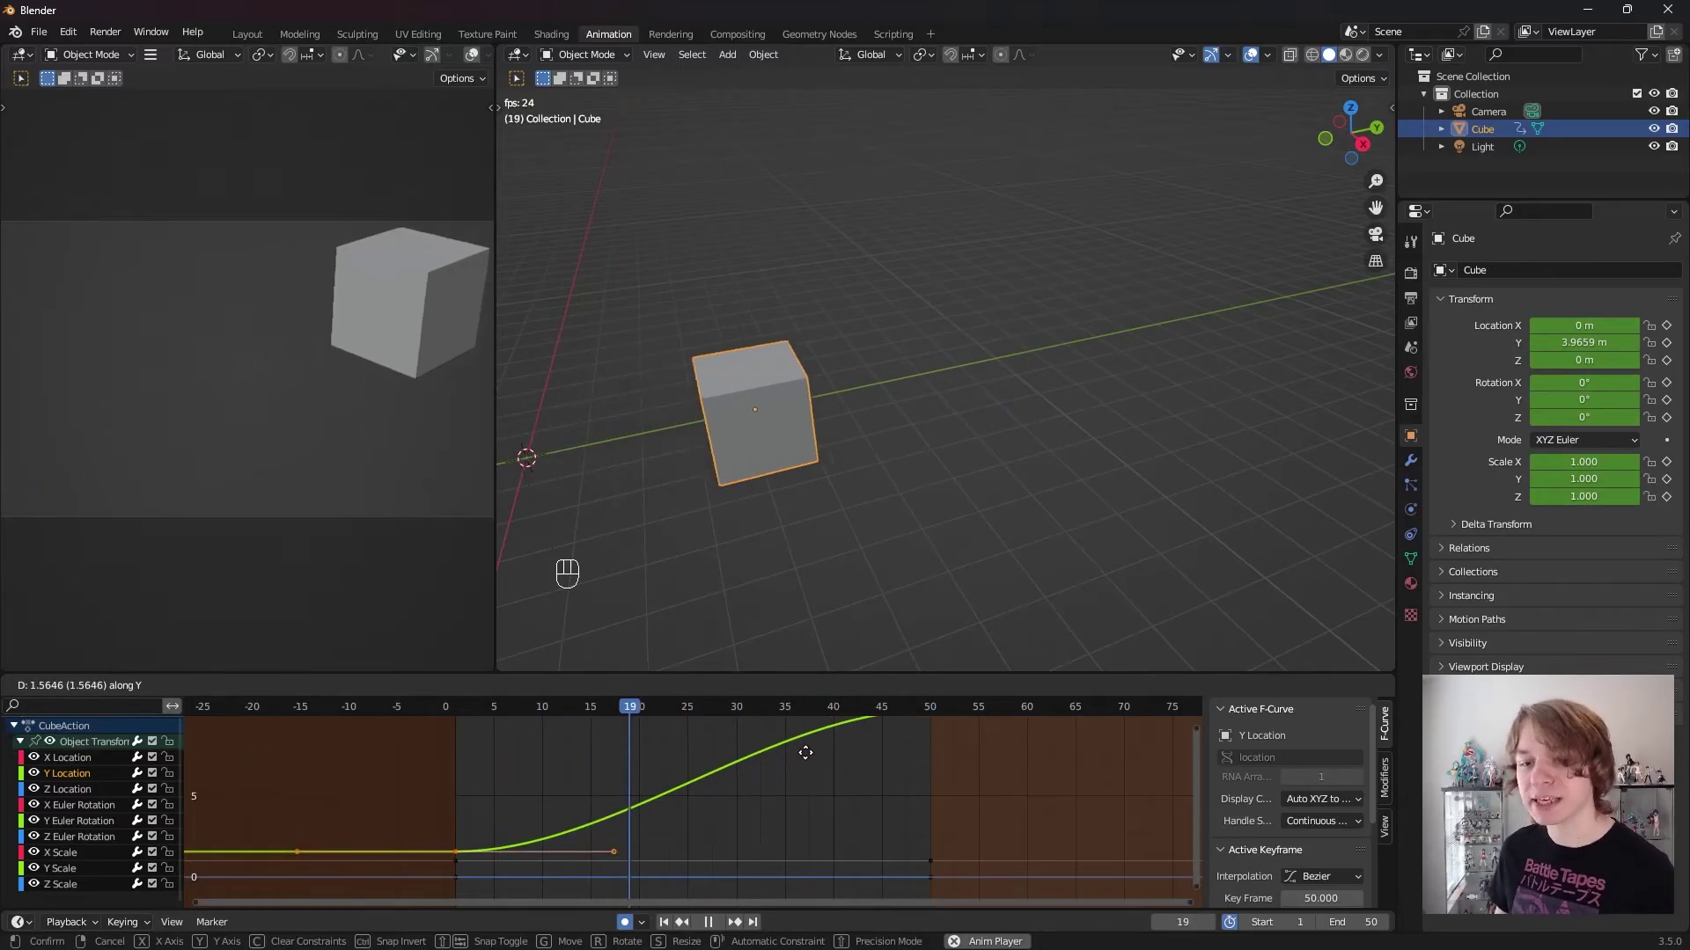
key(x)
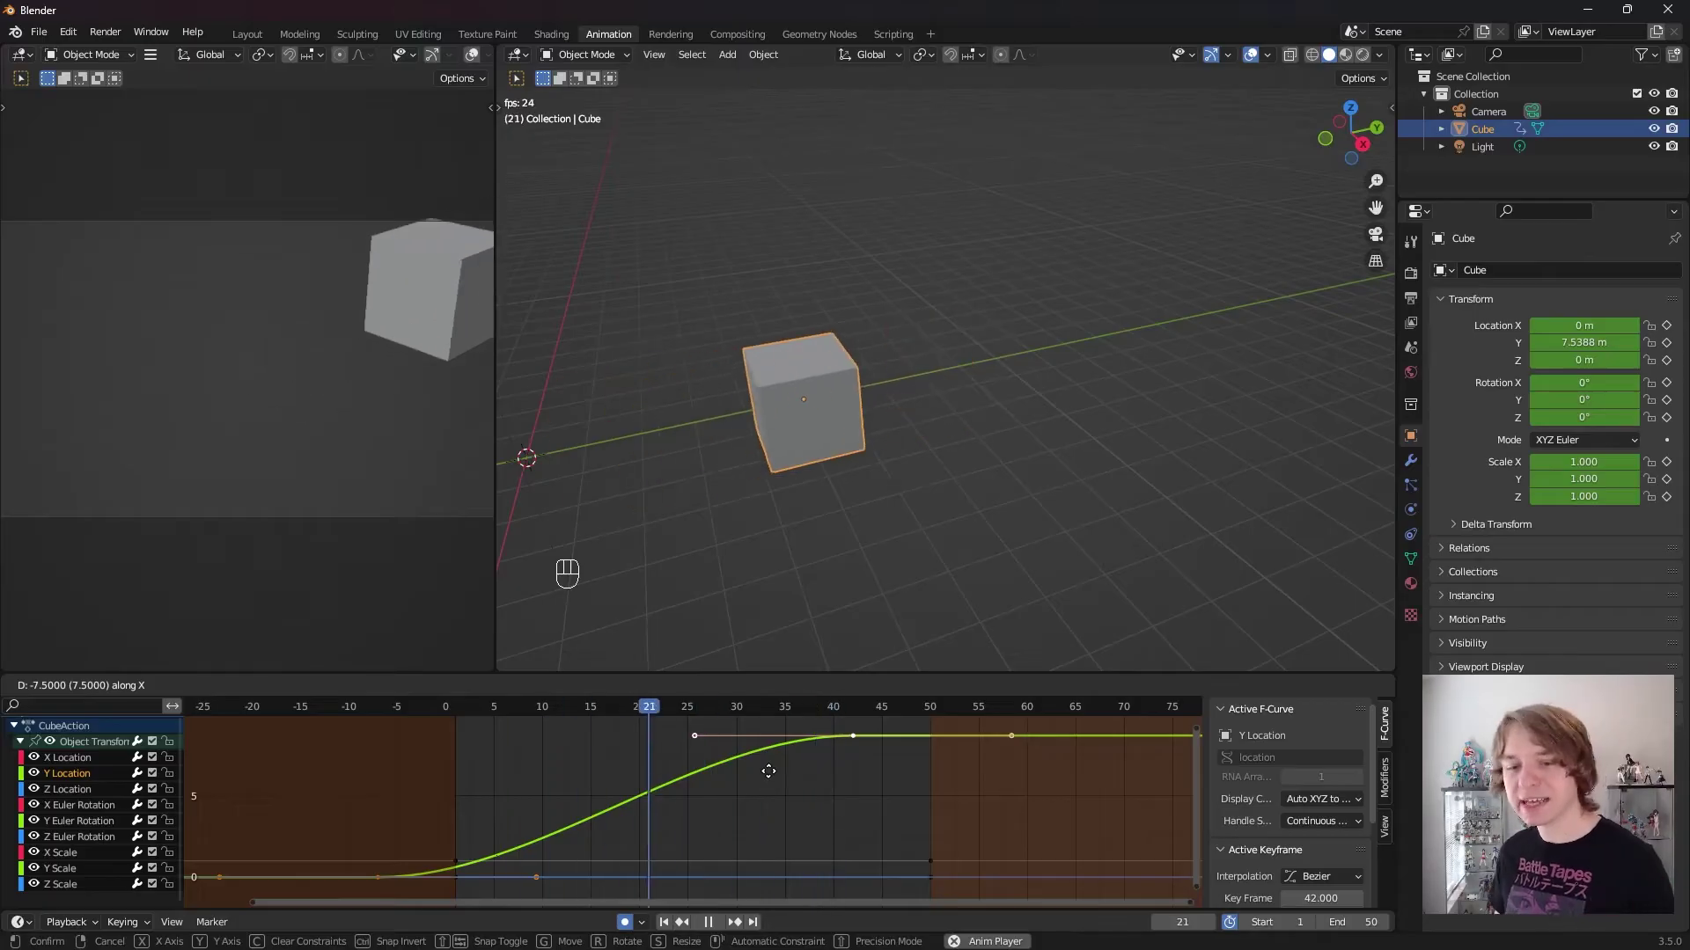
key(Escape)
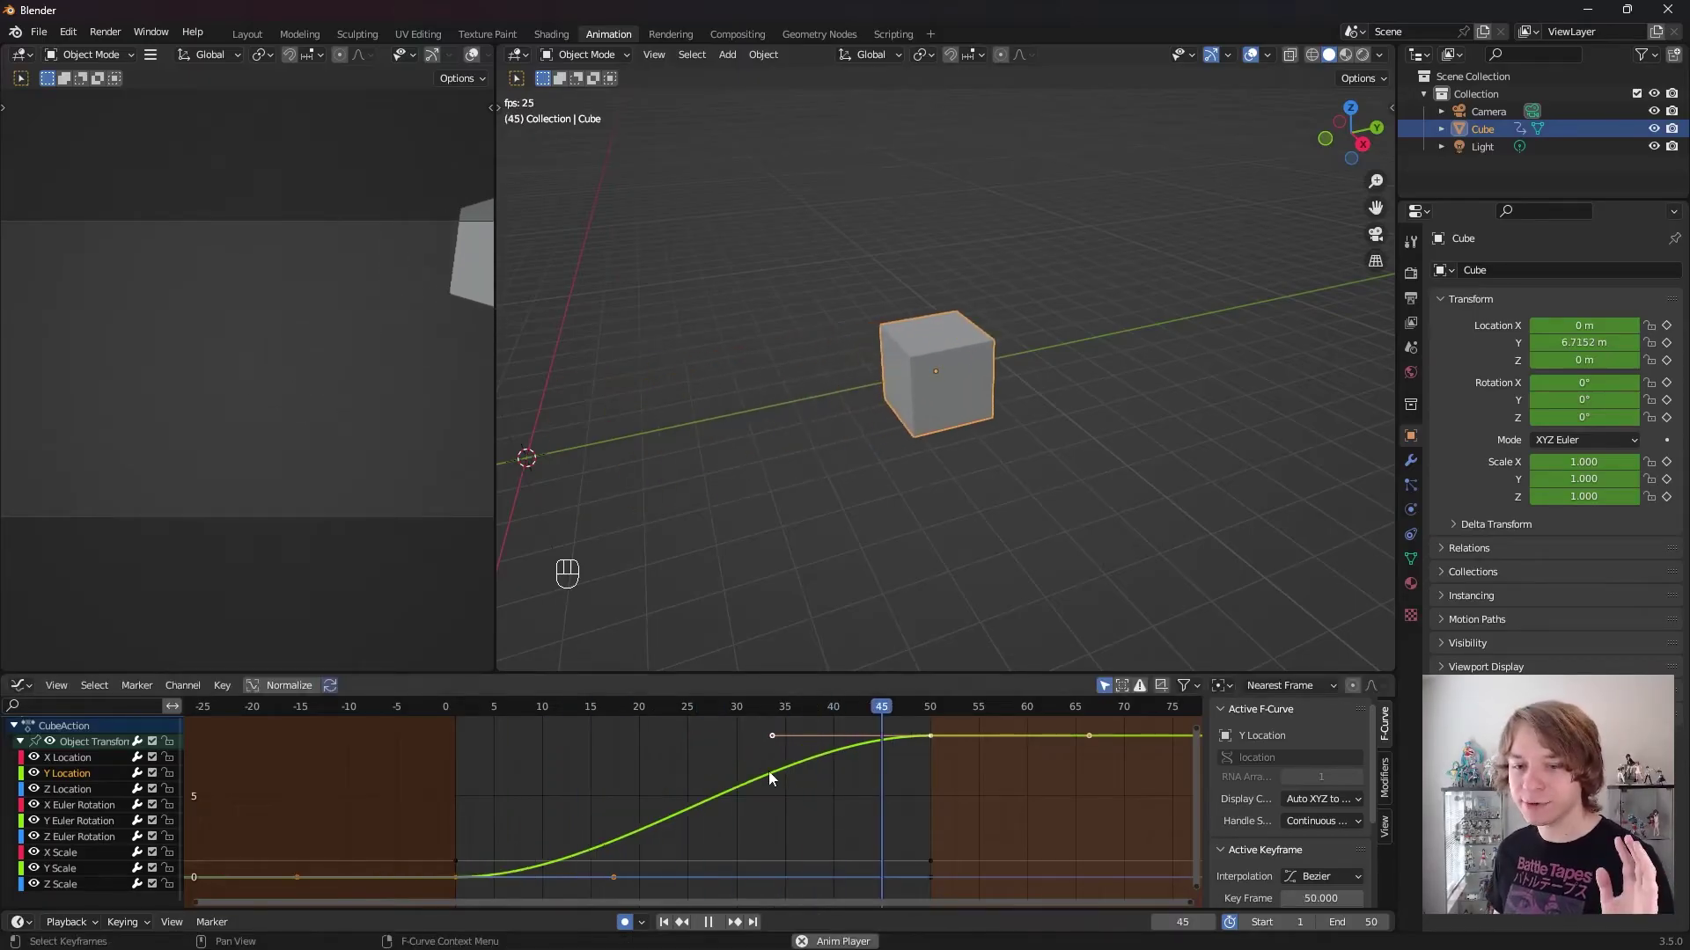
Step: Select all keyframes on frame 50 and try moving them along the X axis and the Y axis
alt+click(930, 741)
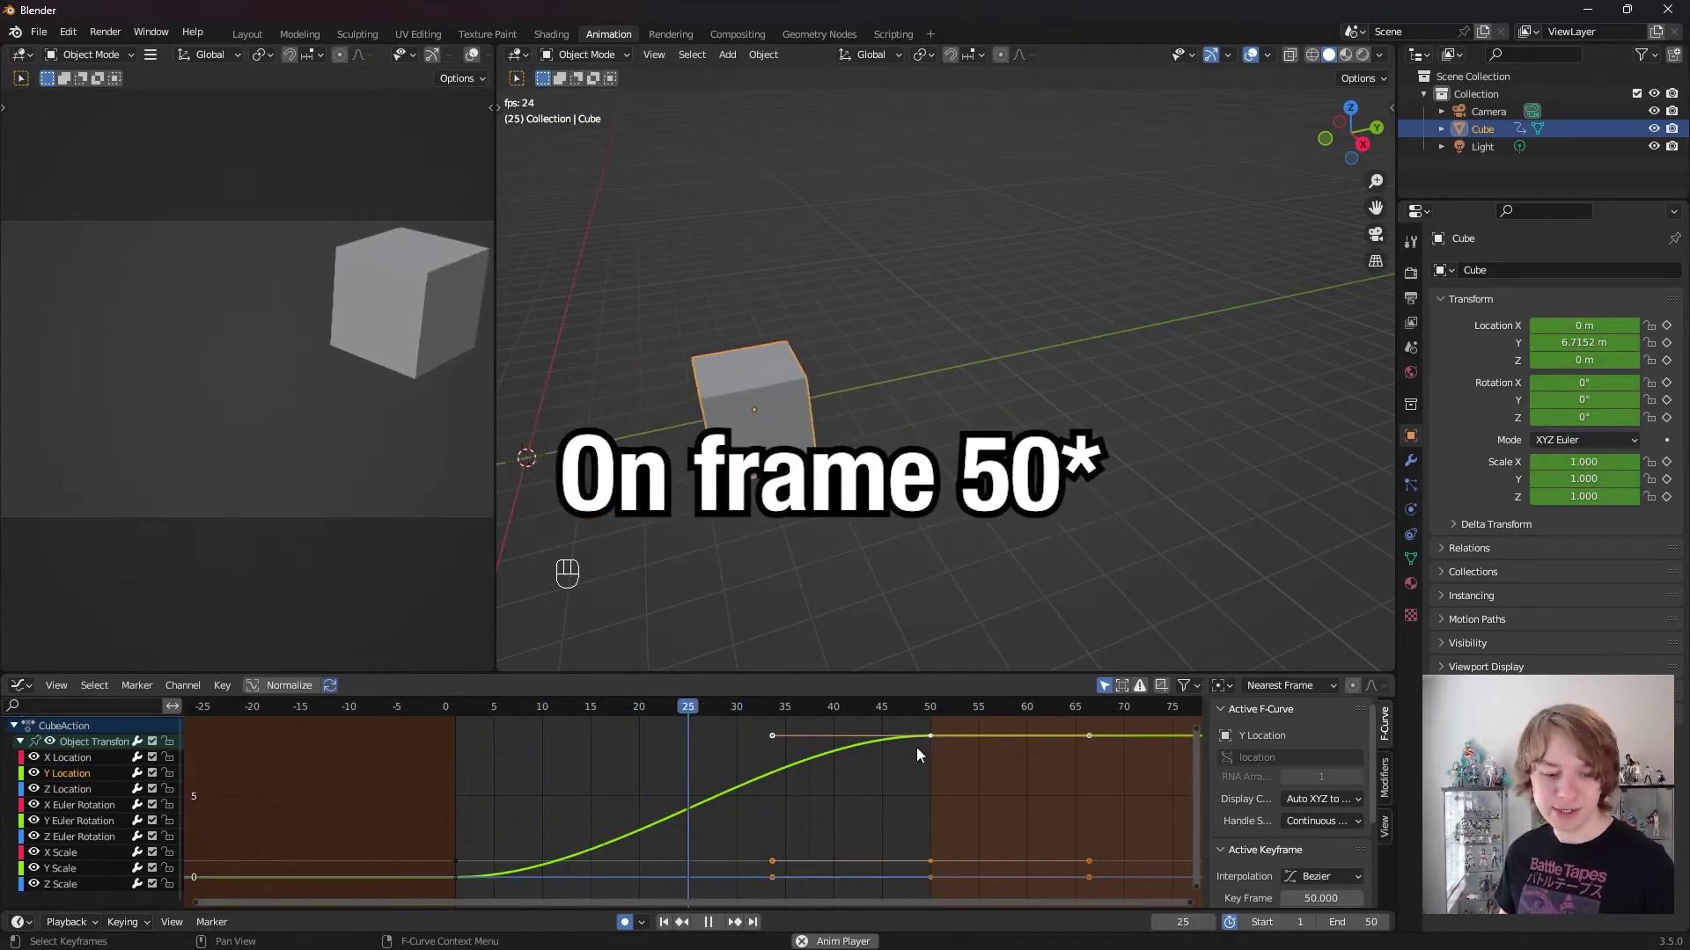
key(g)
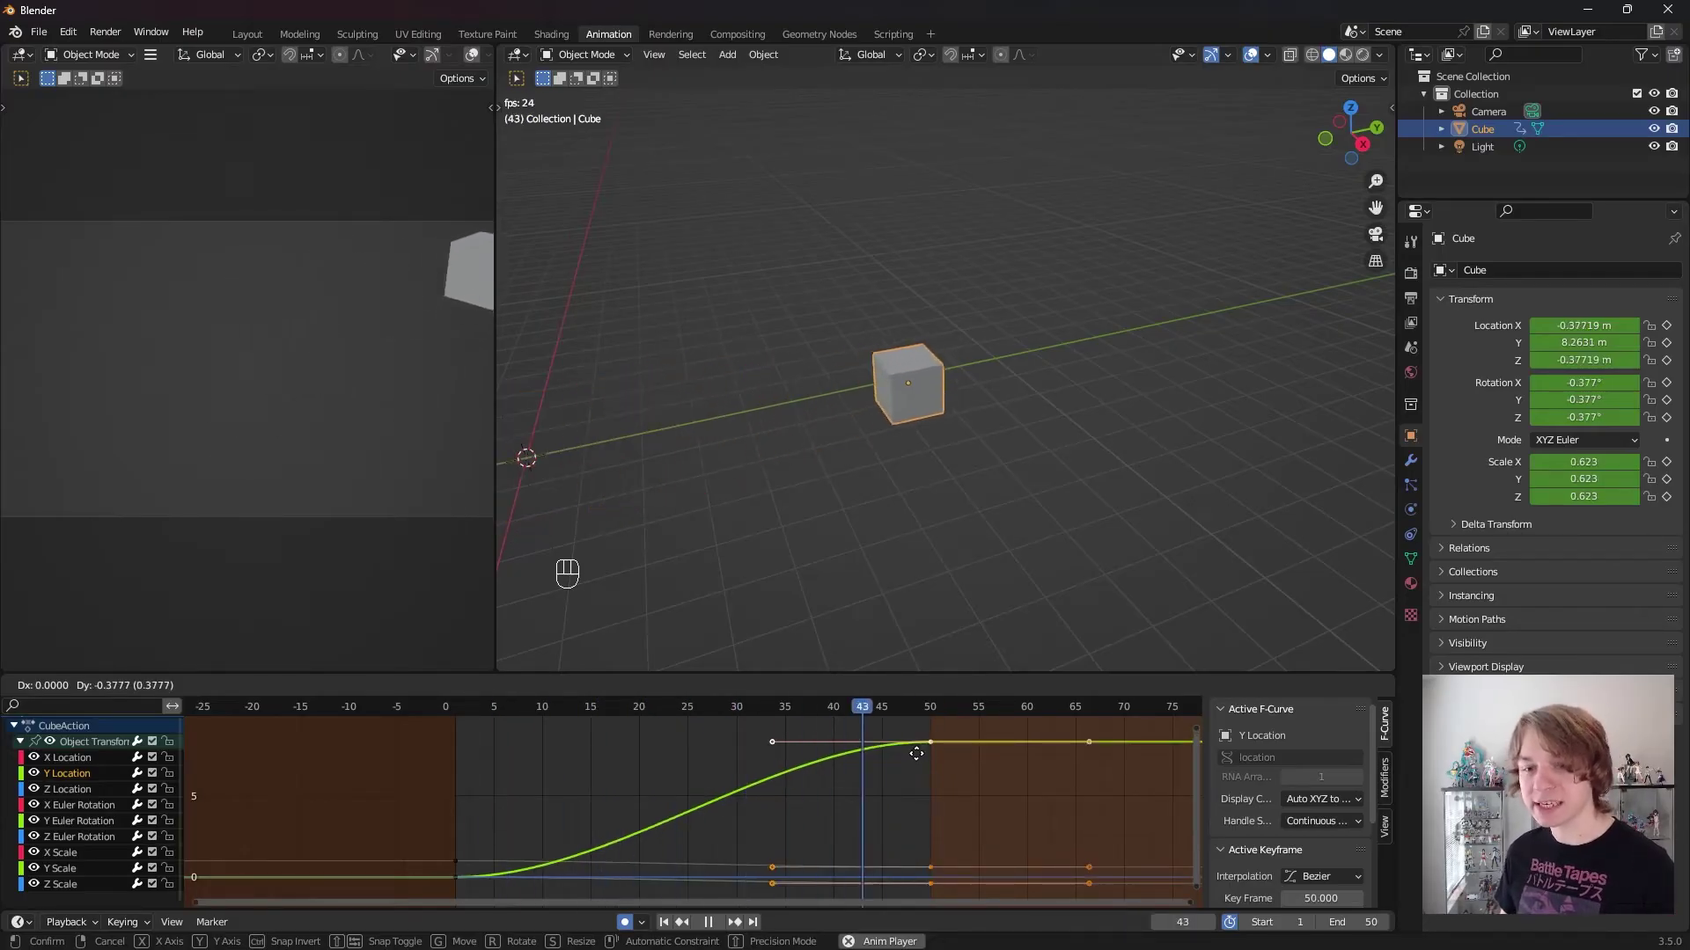
key(x)
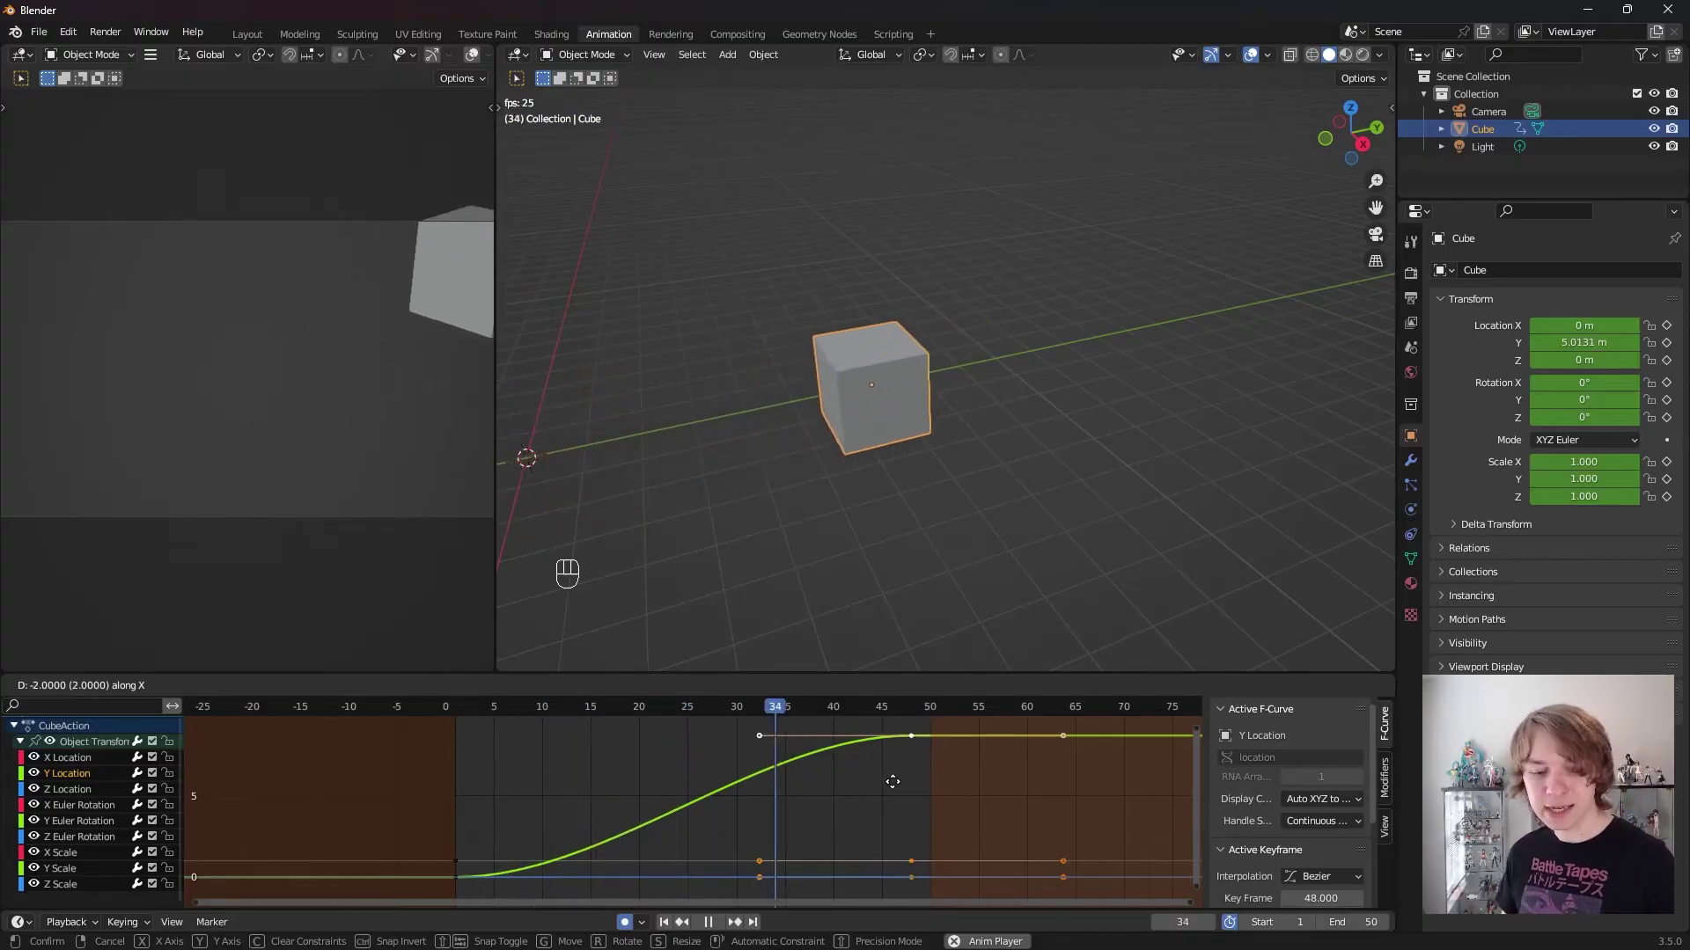
key(y)
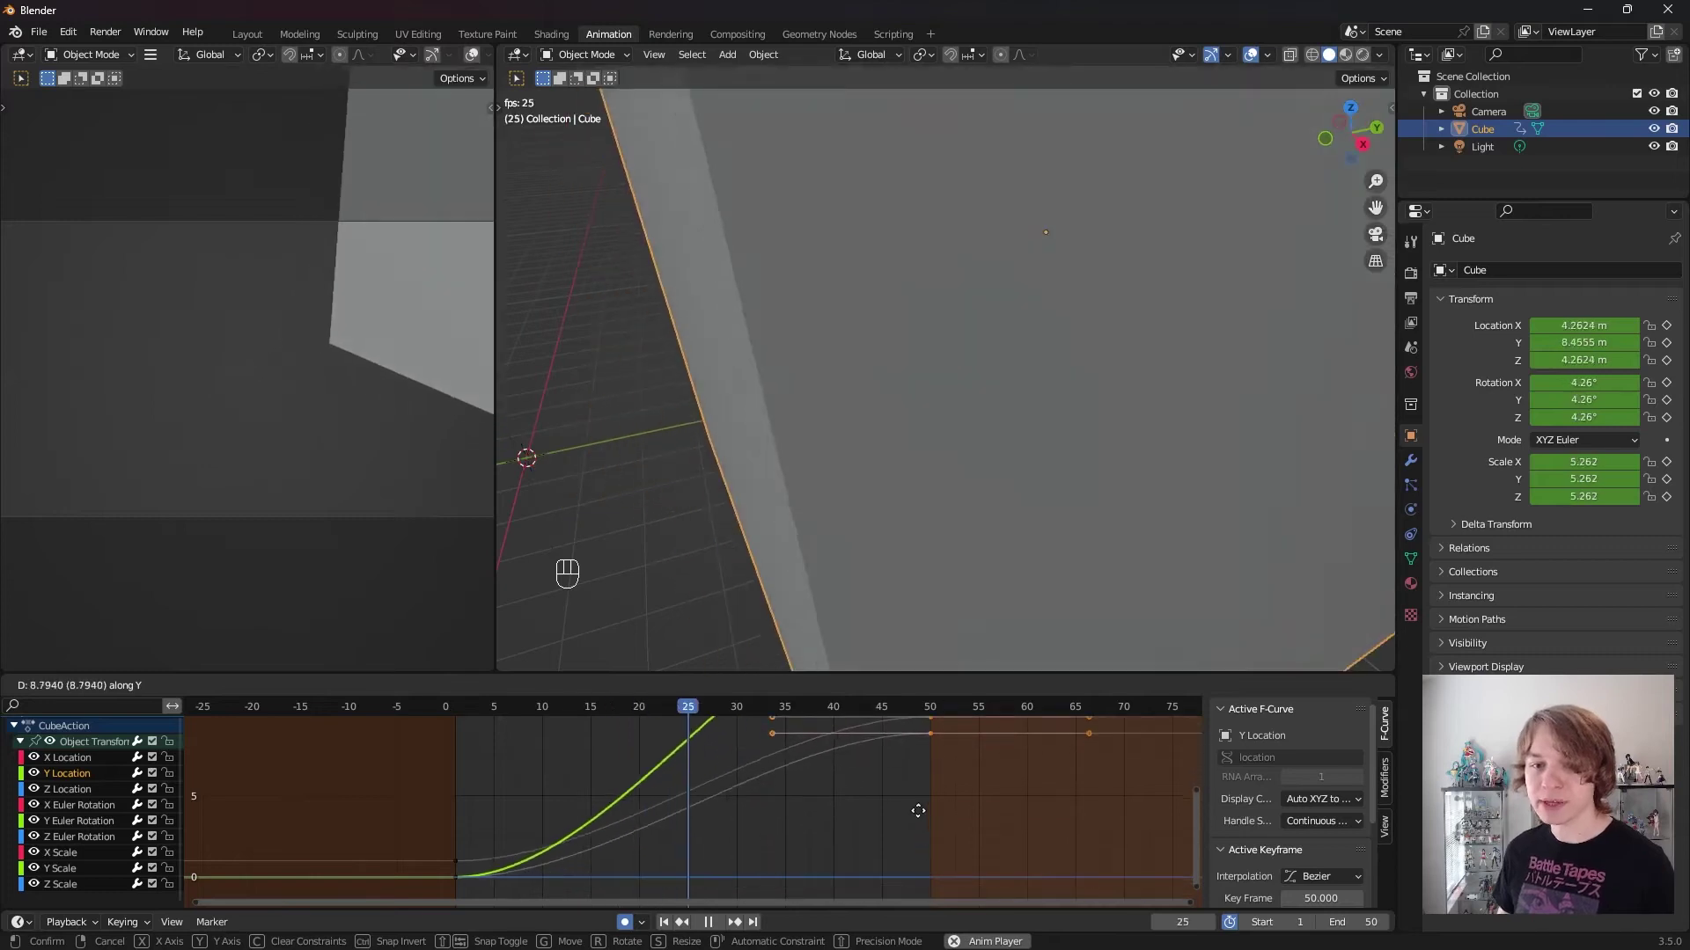
right_click(957, 760)
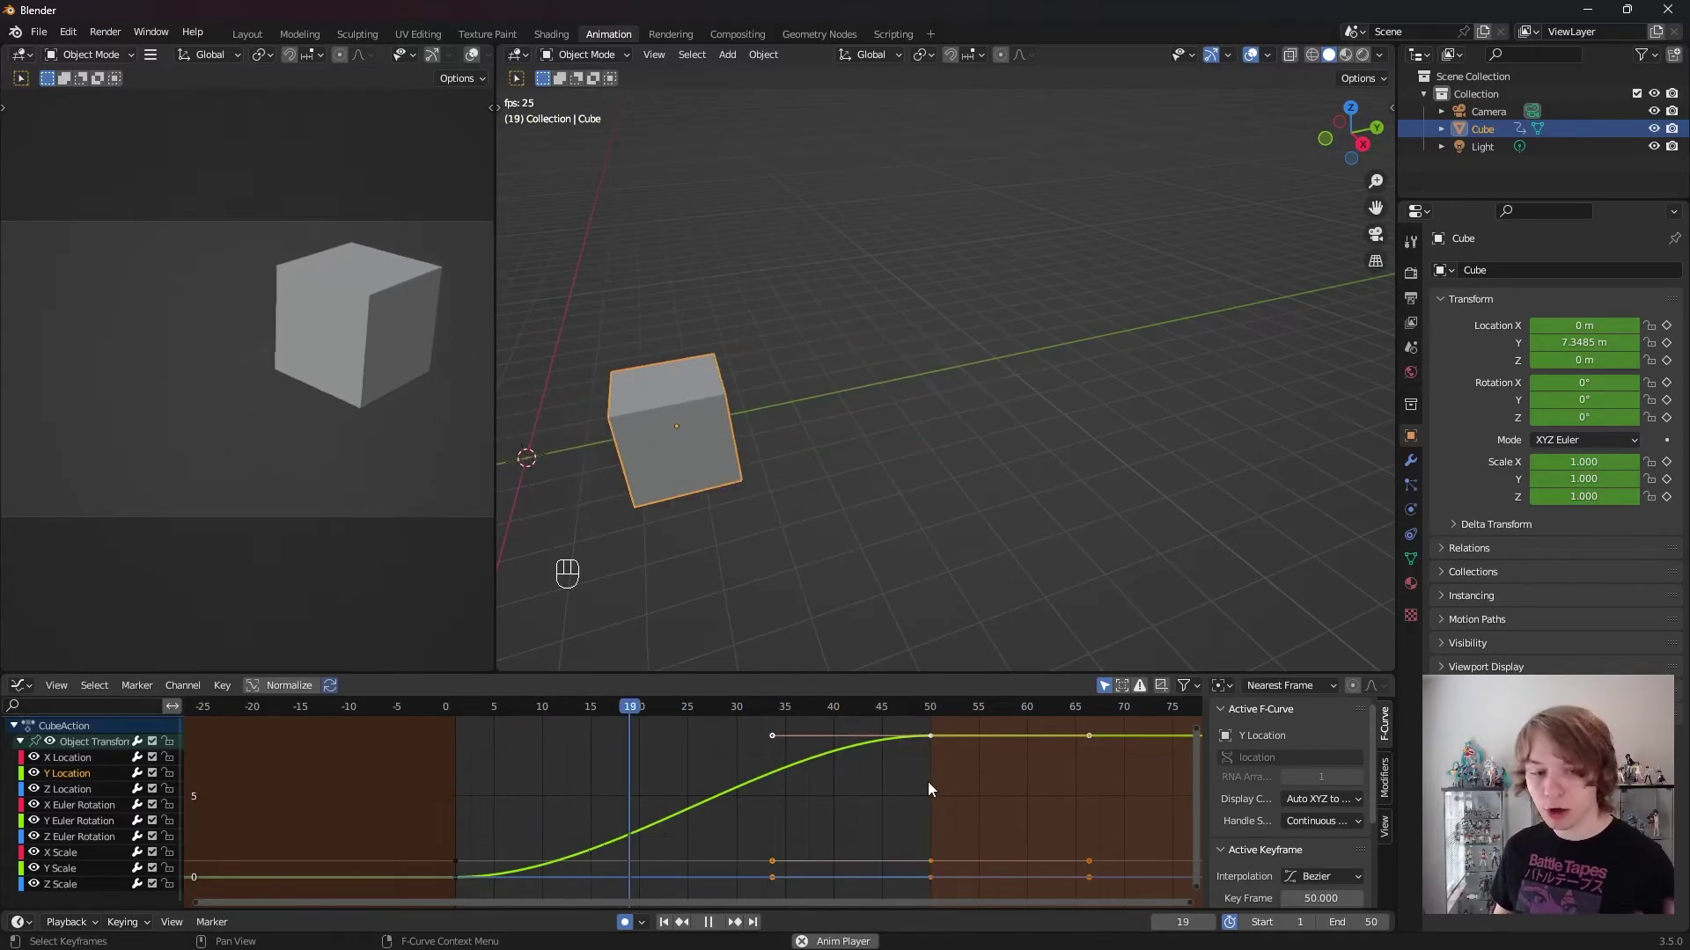
Step: Select every keyframe of the cube's curves and try moving them freely
key(a)
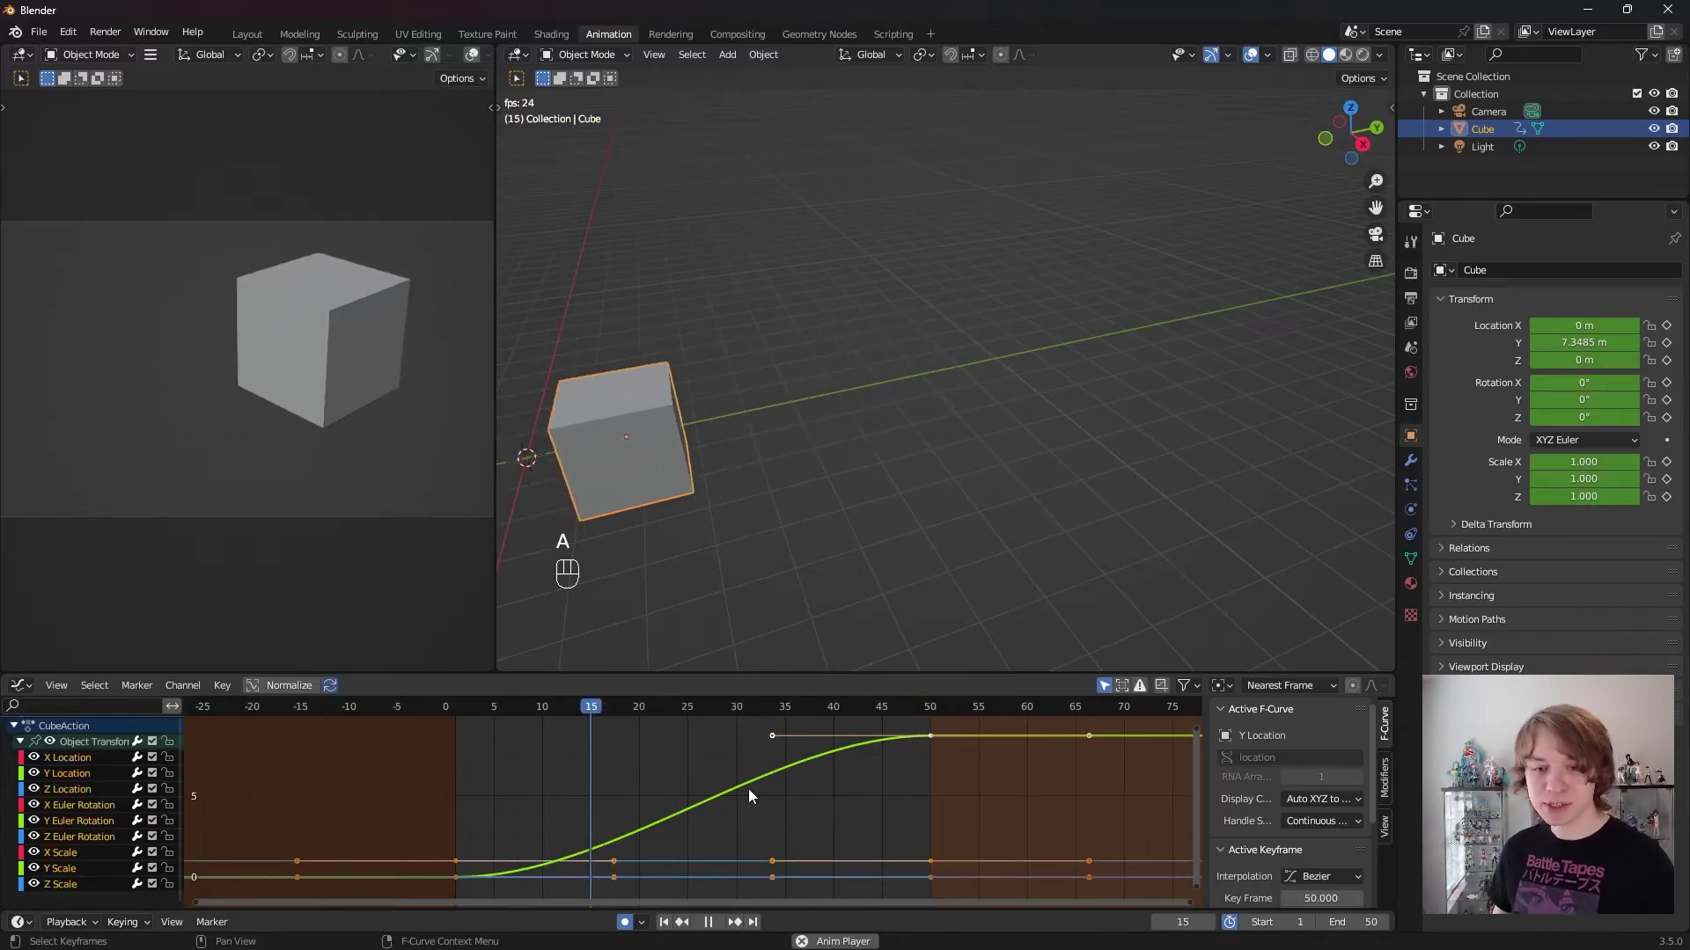
key(g)
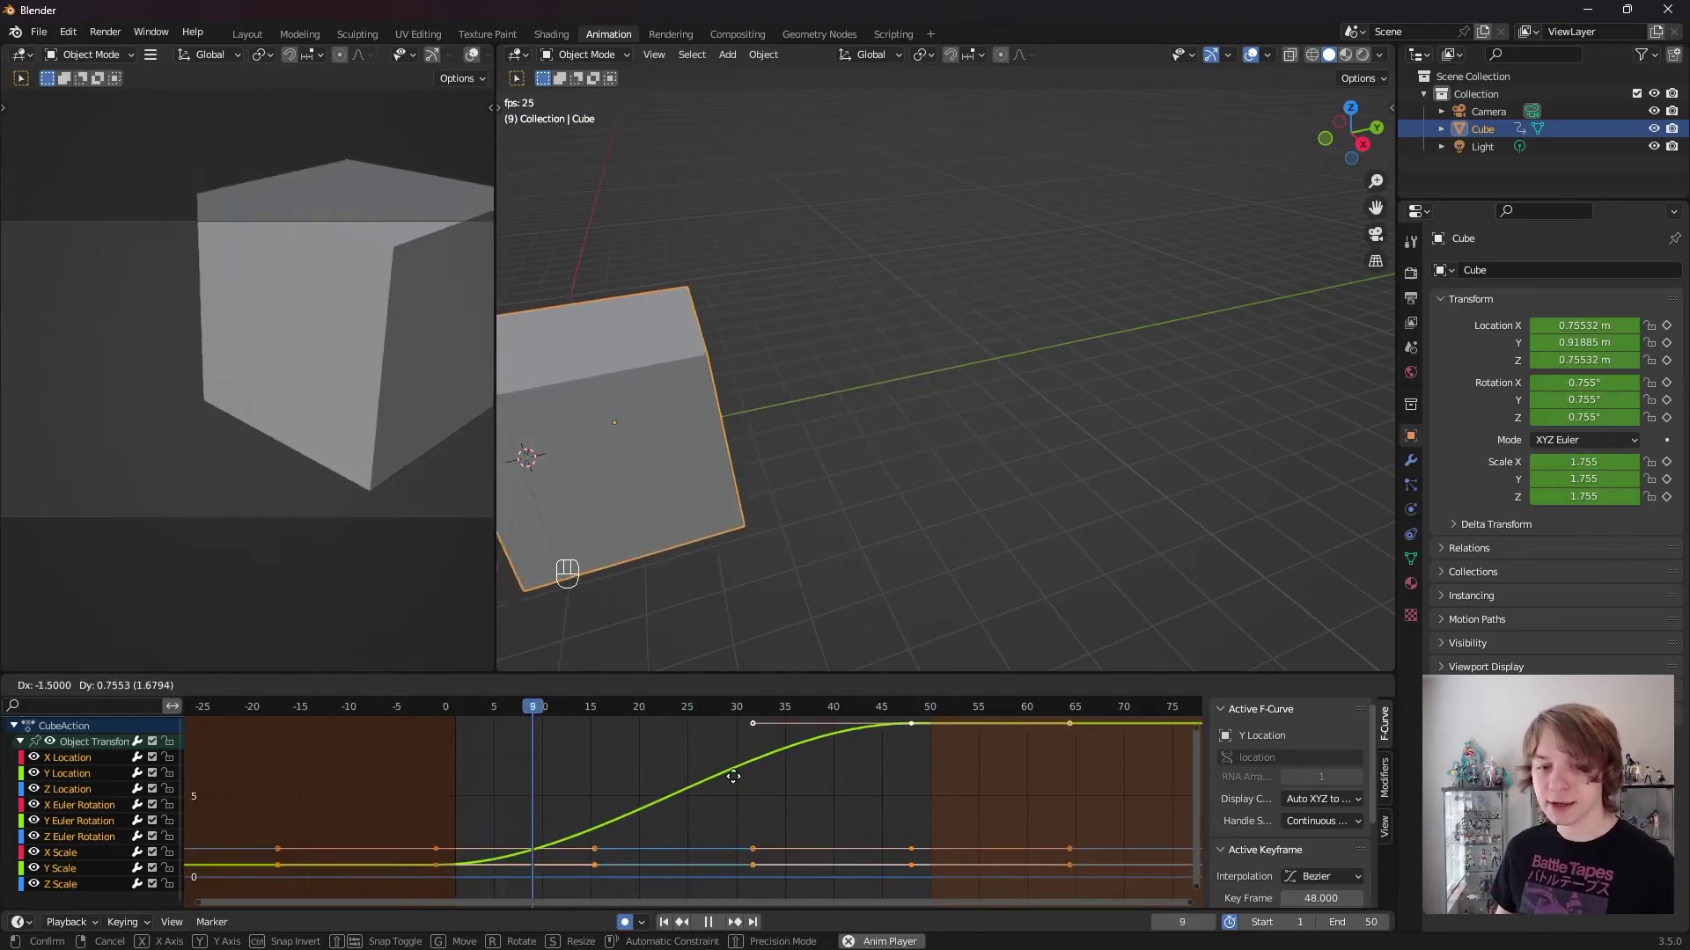
right_click(741, 780)
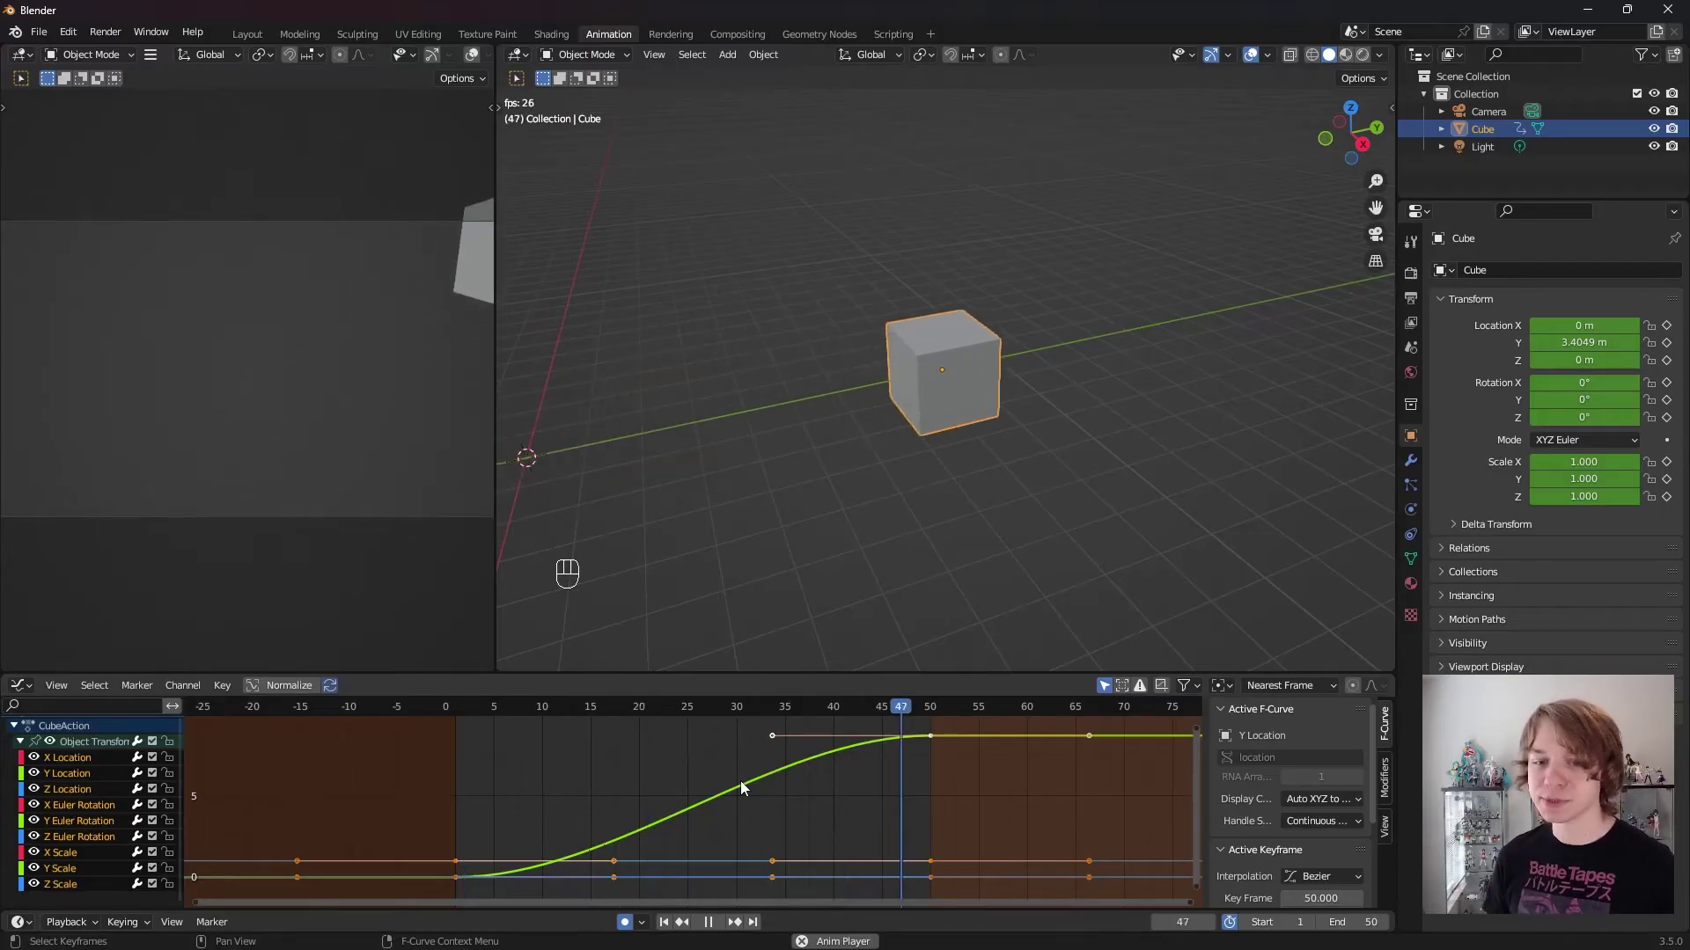
Step: Stop playback, go to frame 1, and try scaling all keyframes freely and along X about the bounding box center
key(space)
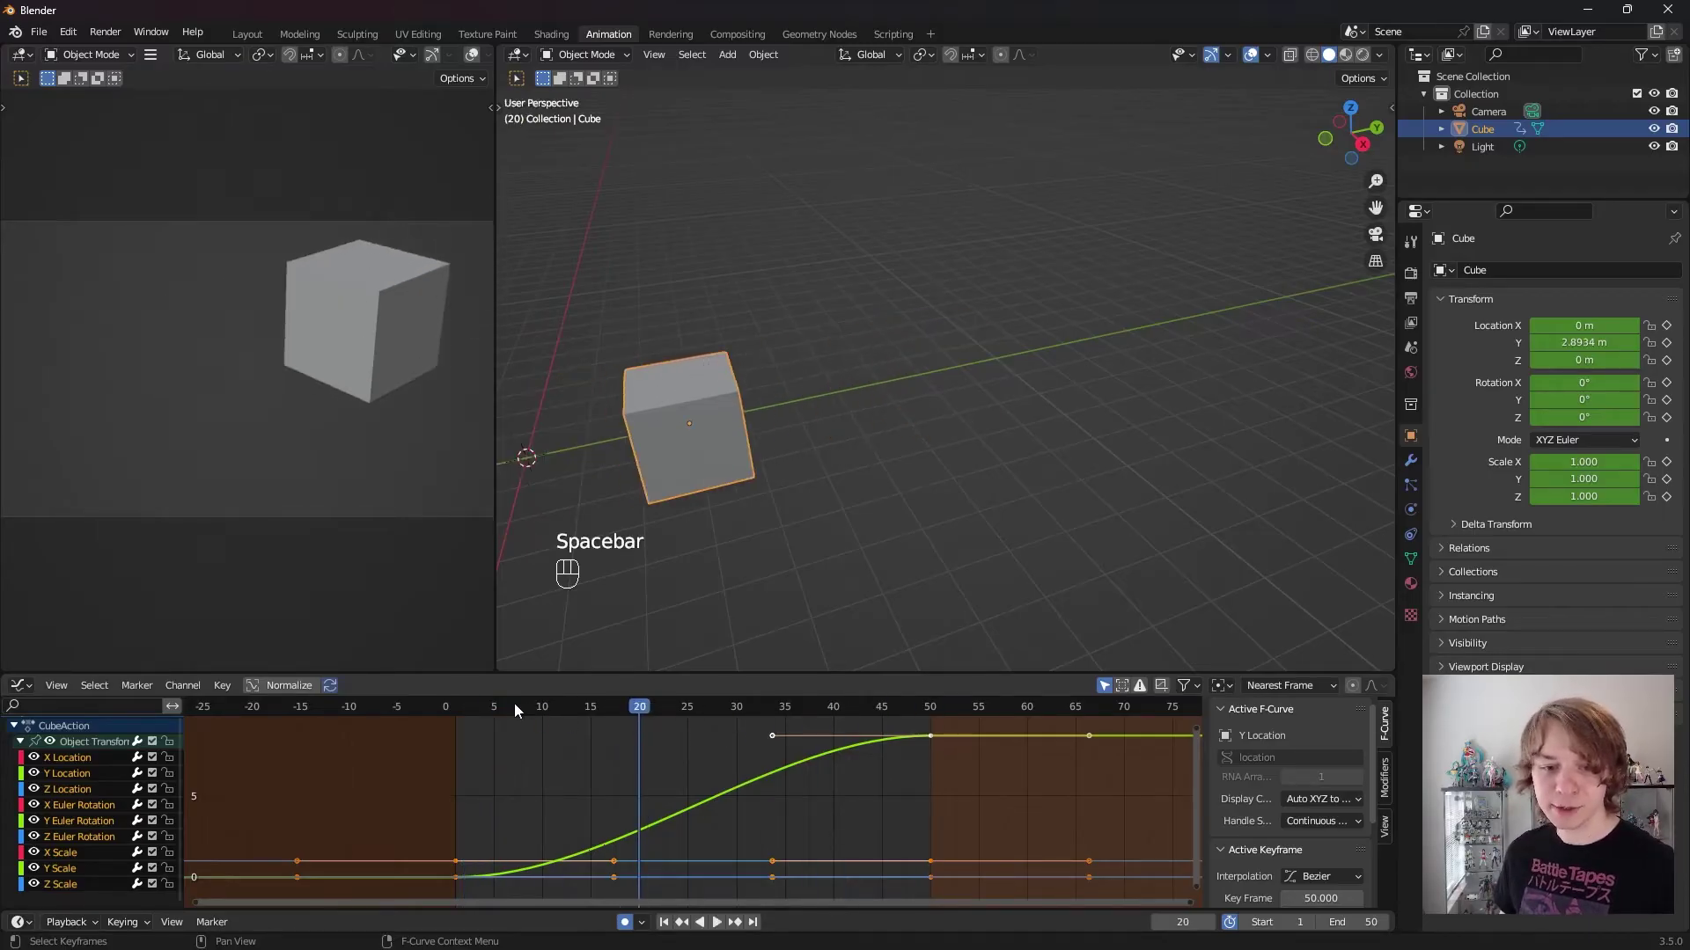
drag(514, 704, 455, 704)
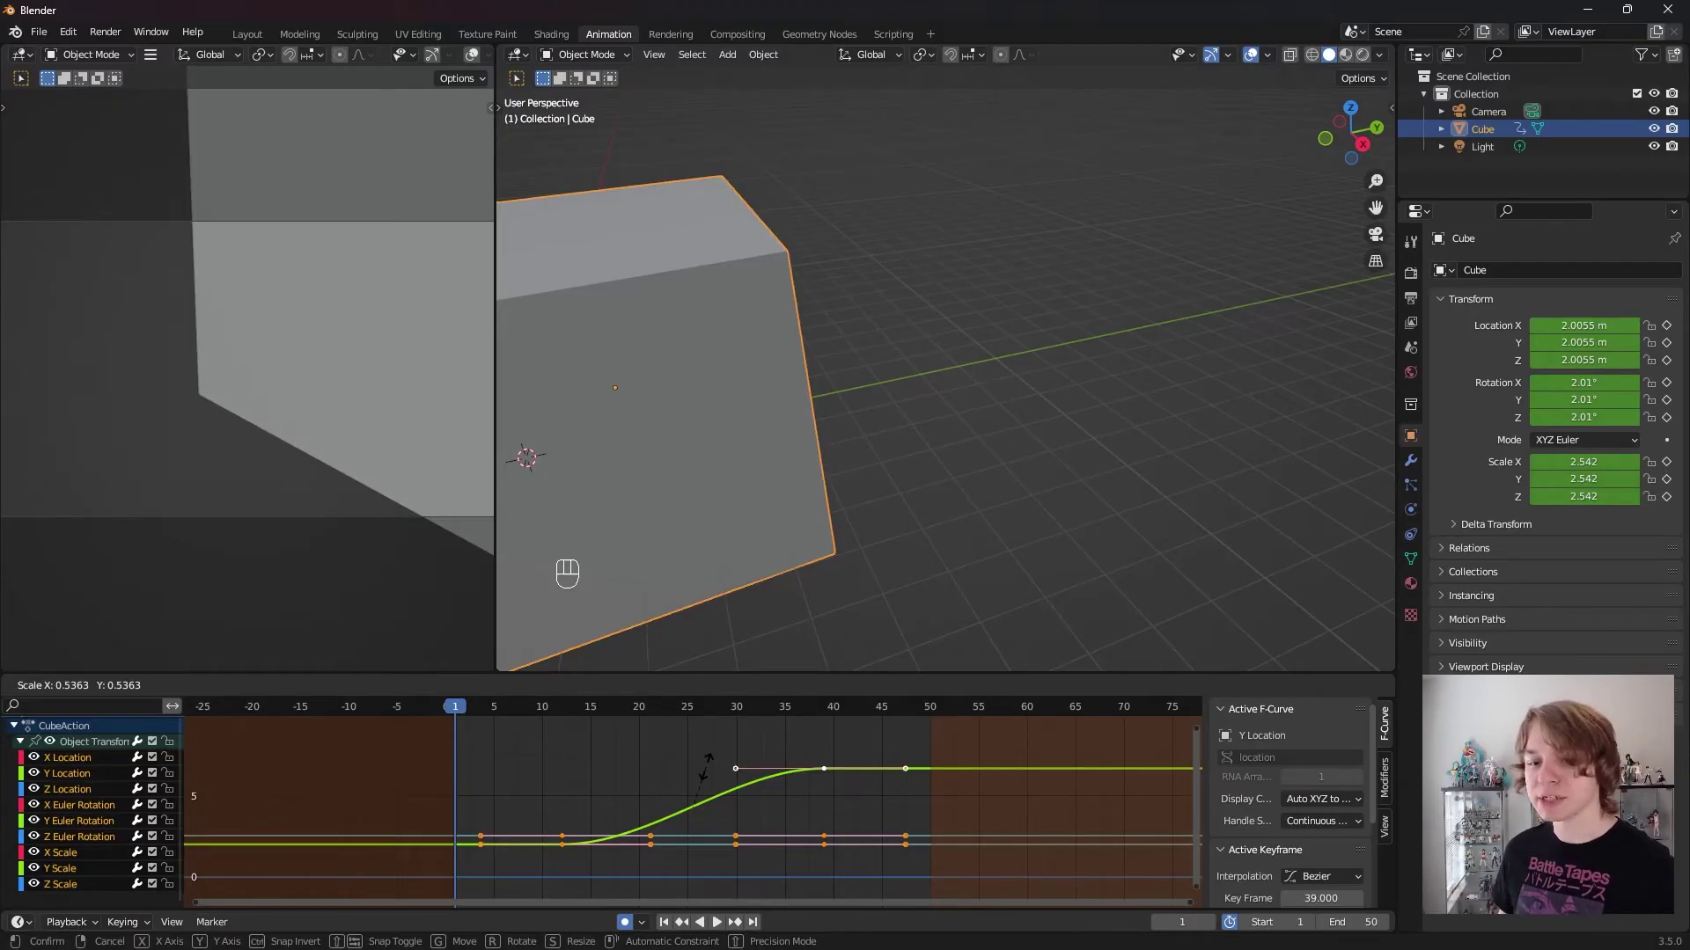
key(x)
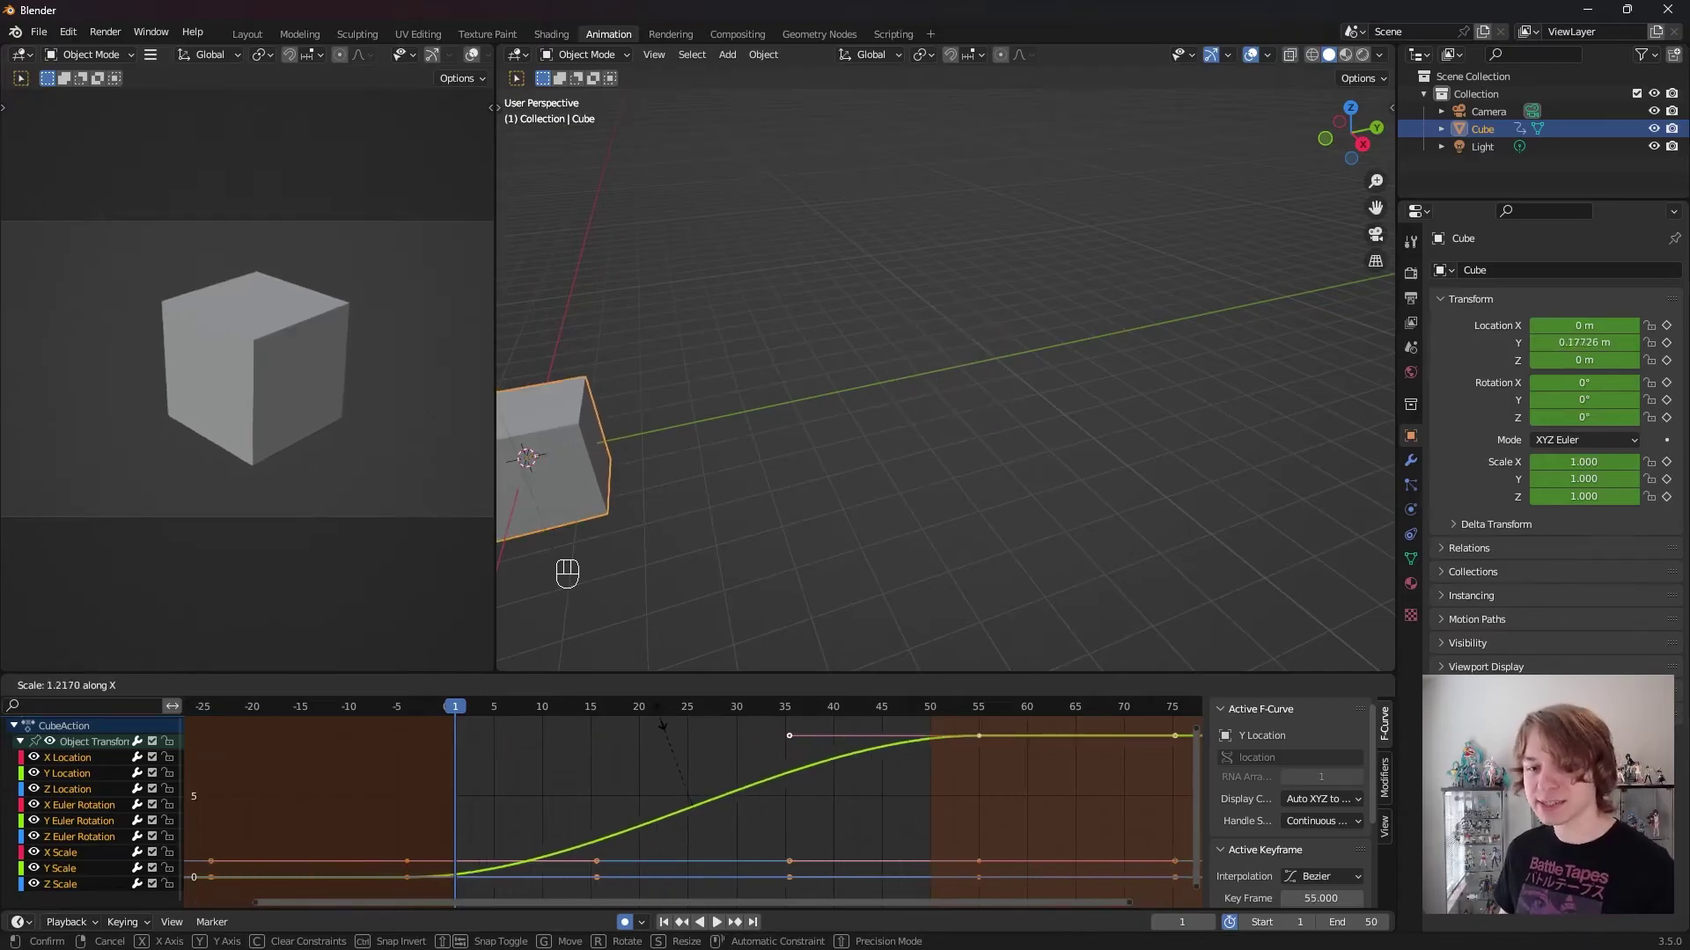
right_click(660, 726)
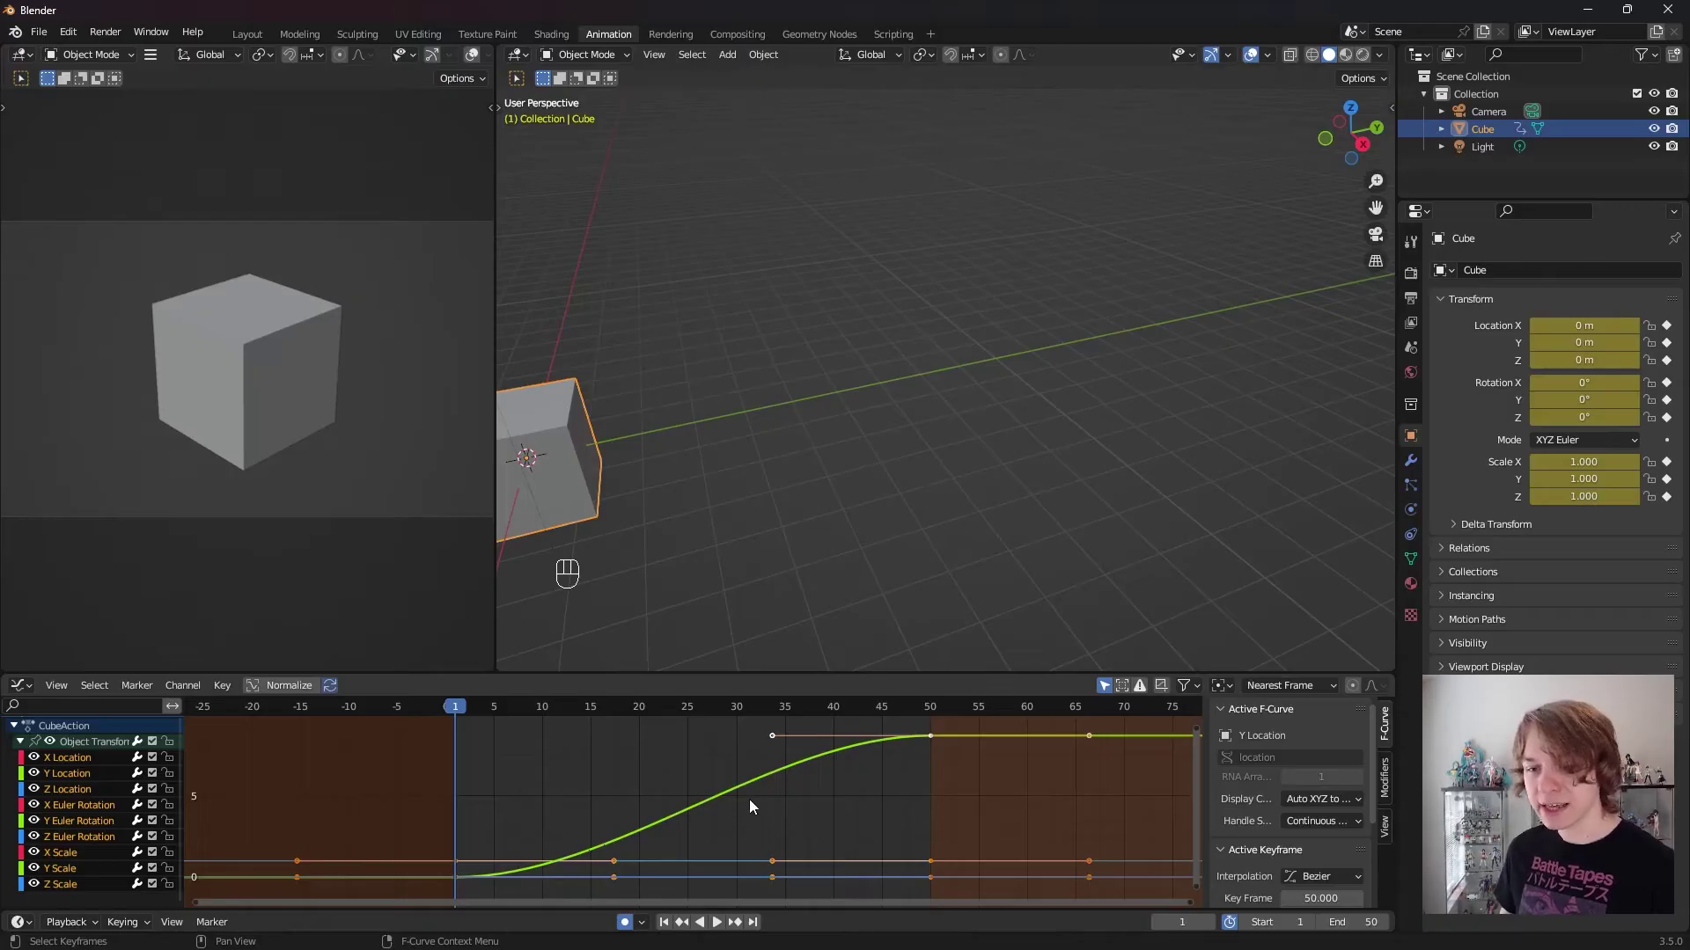
Step: Set the Graph Editor pivot point to 2D Cursor and try scaling all keyframes along X from frame 1
click(1223, 686)
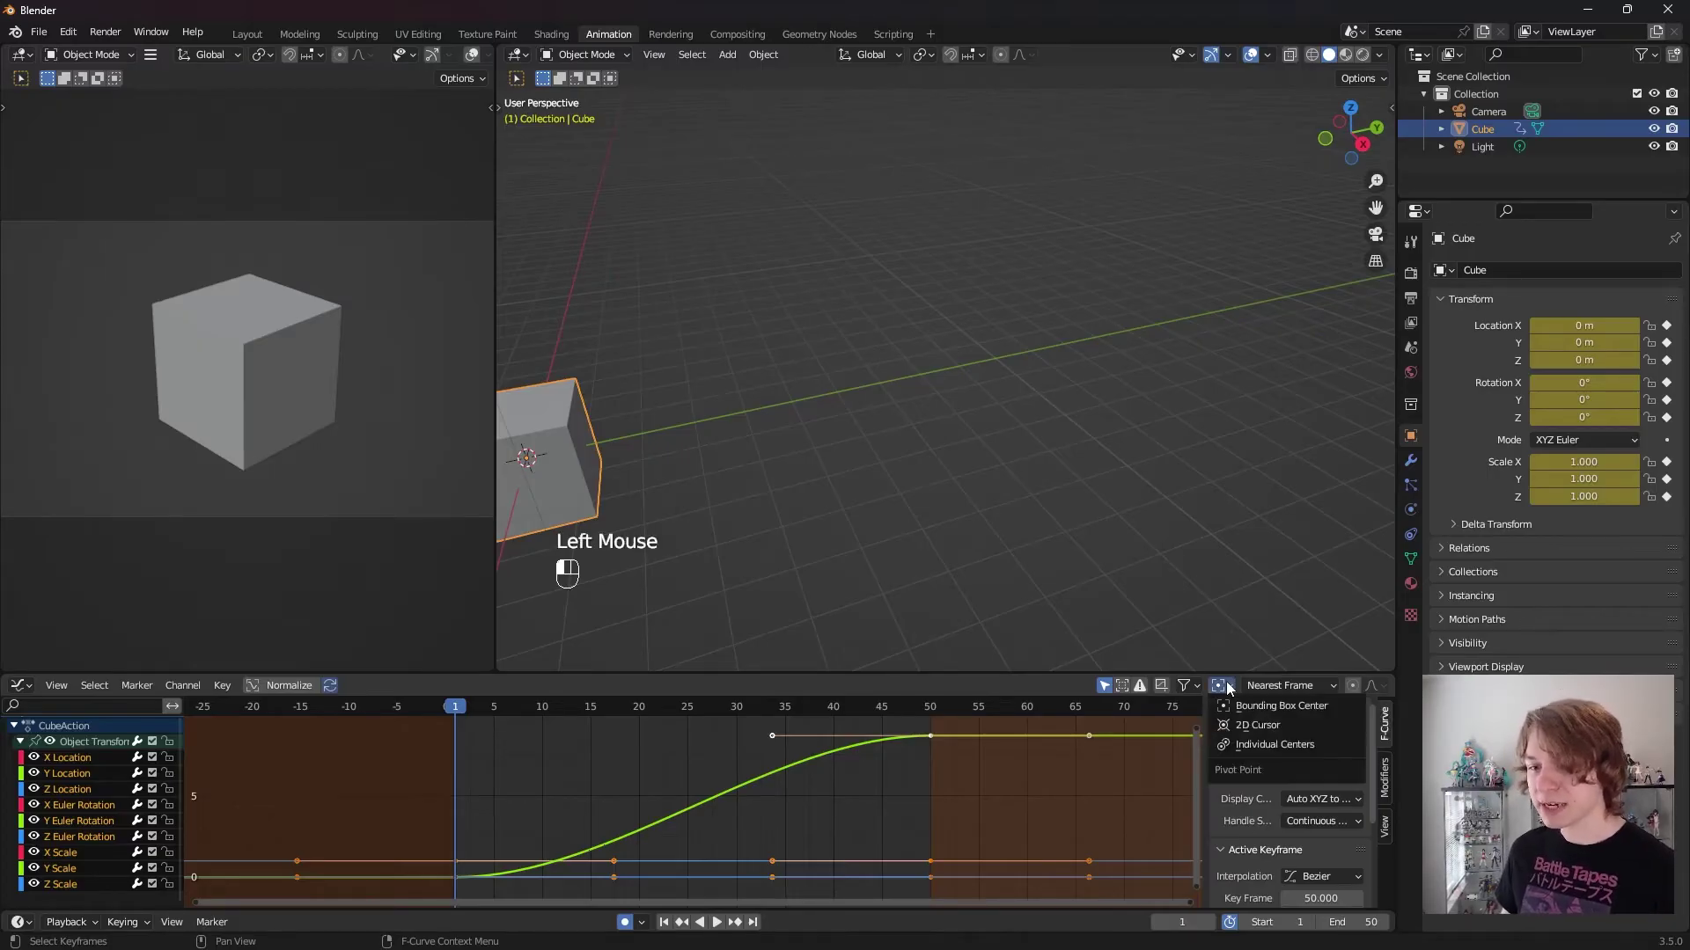
click(1250, 723)
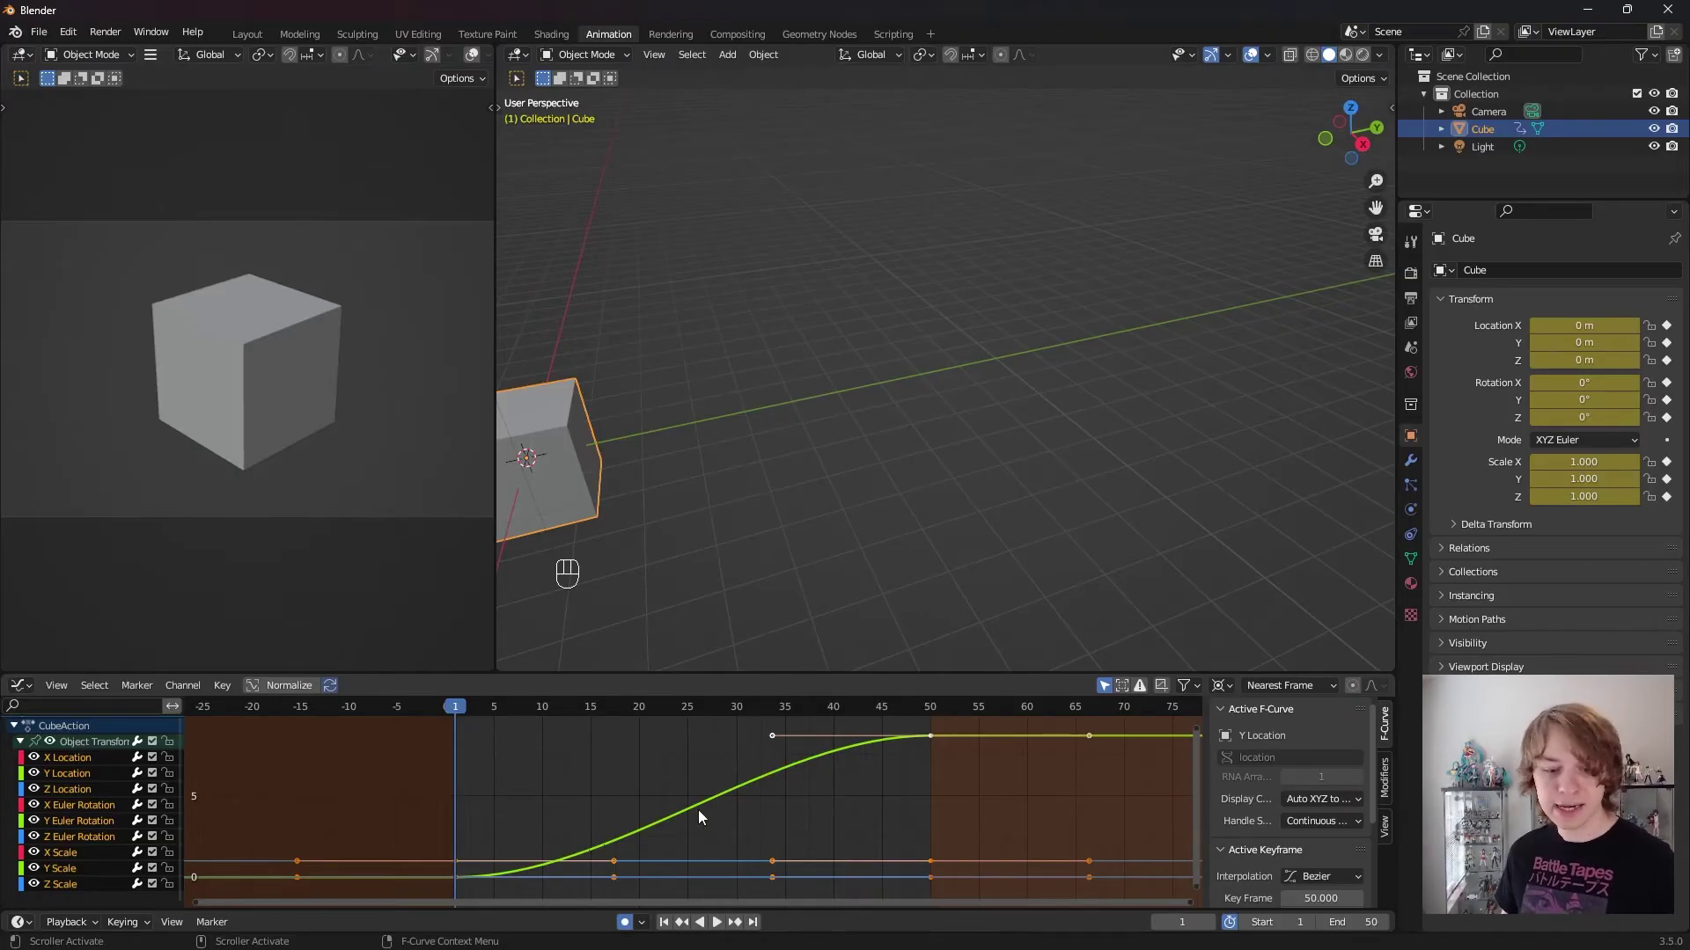
key(s)
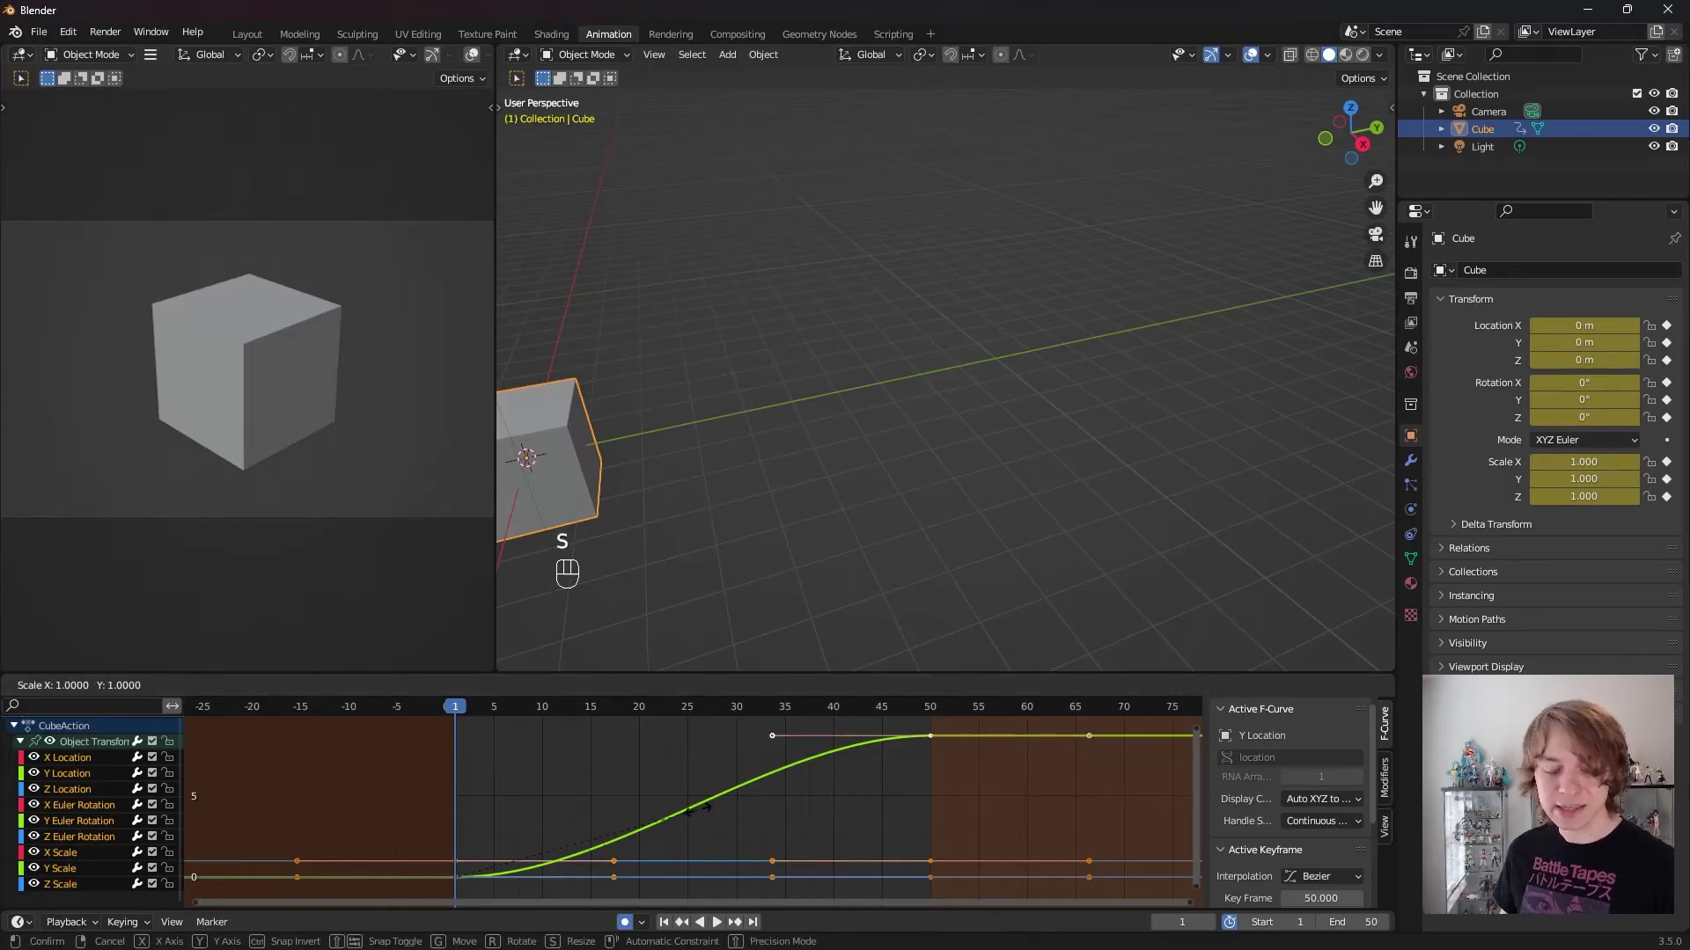
key(x)
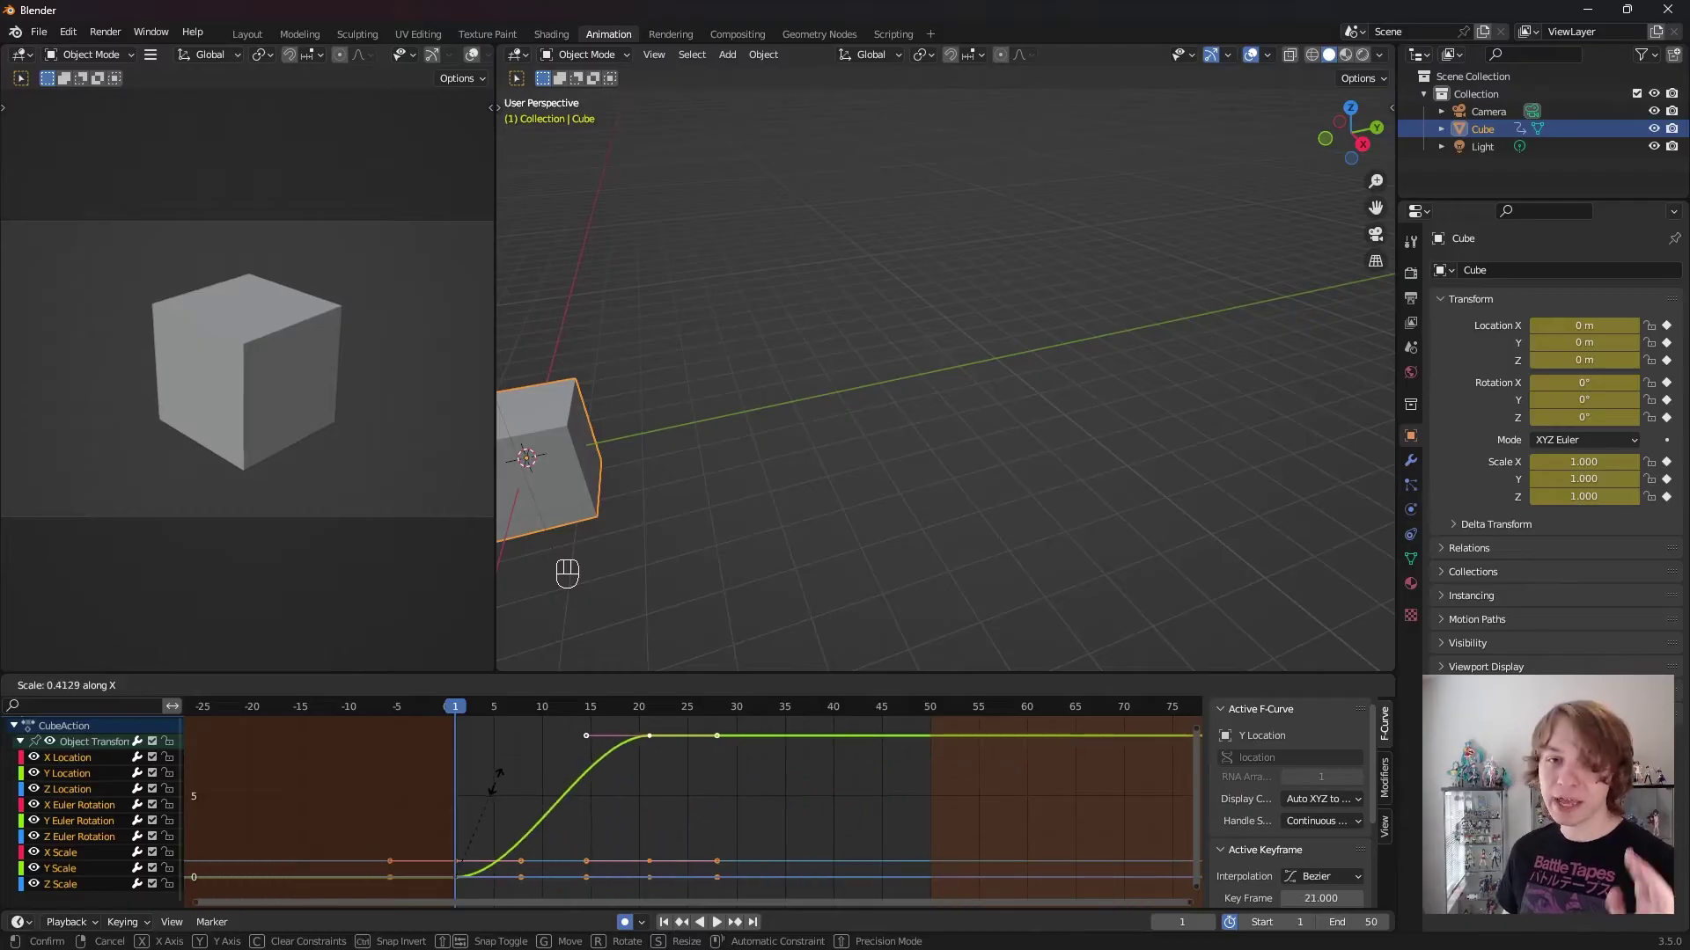
right_click(567, 786)
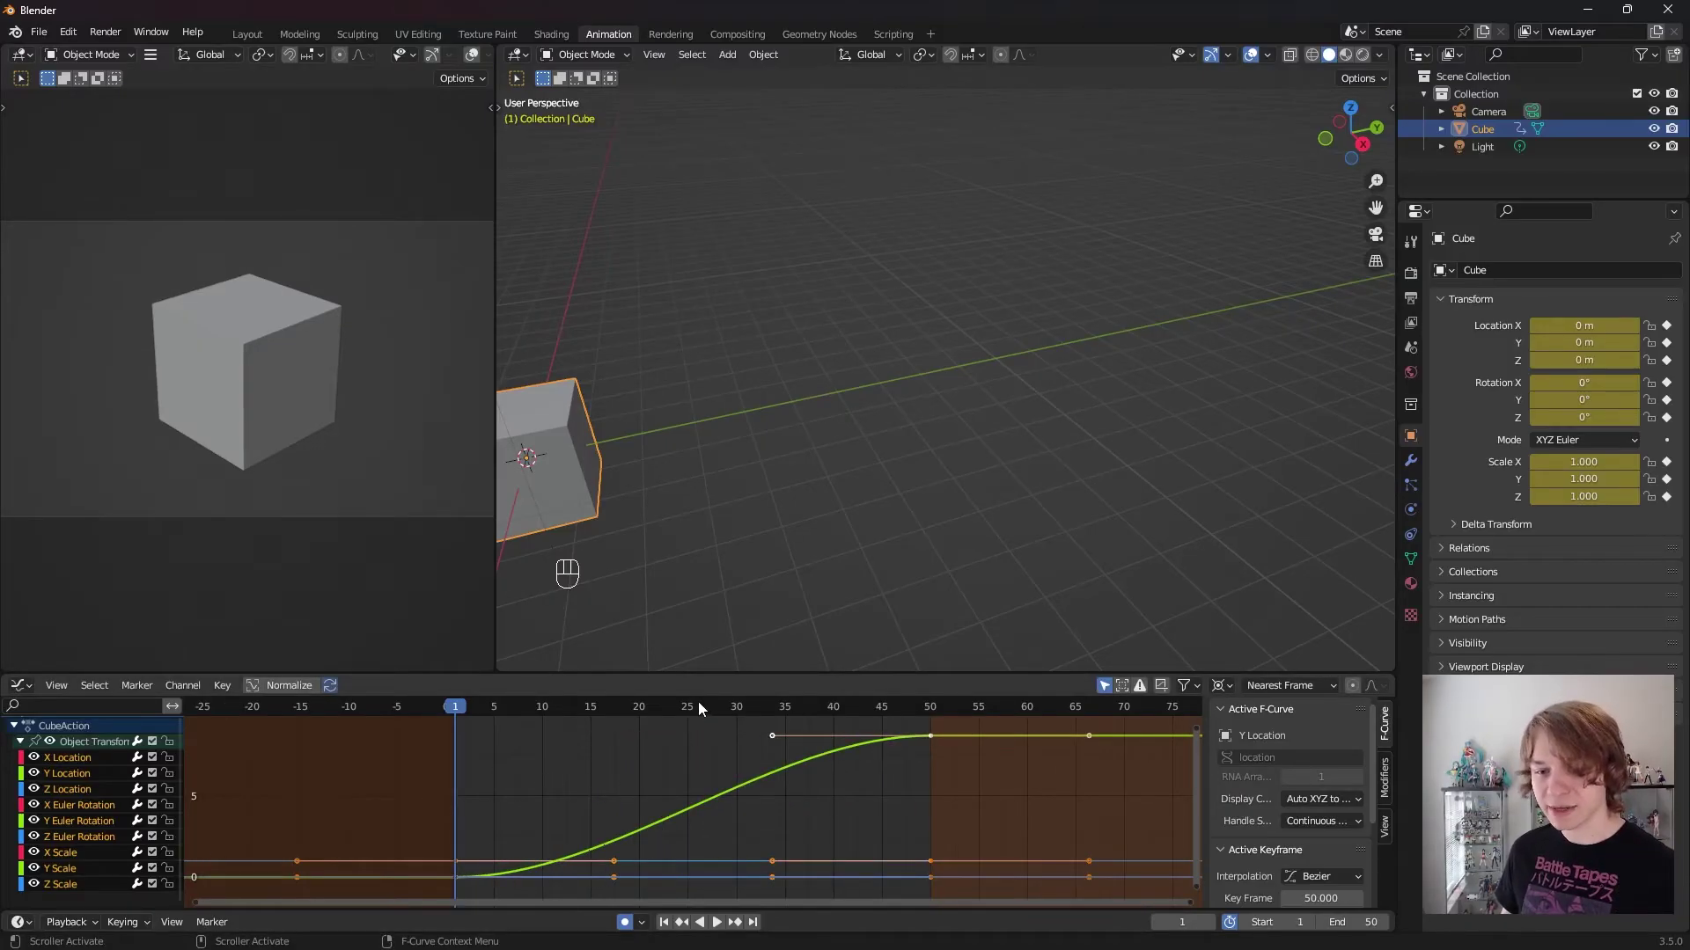
Step: Try scaling all keyframes along X from frame 50 and restore the pivot point to Bounding Box Center
drag(699, 709, 933, 714)
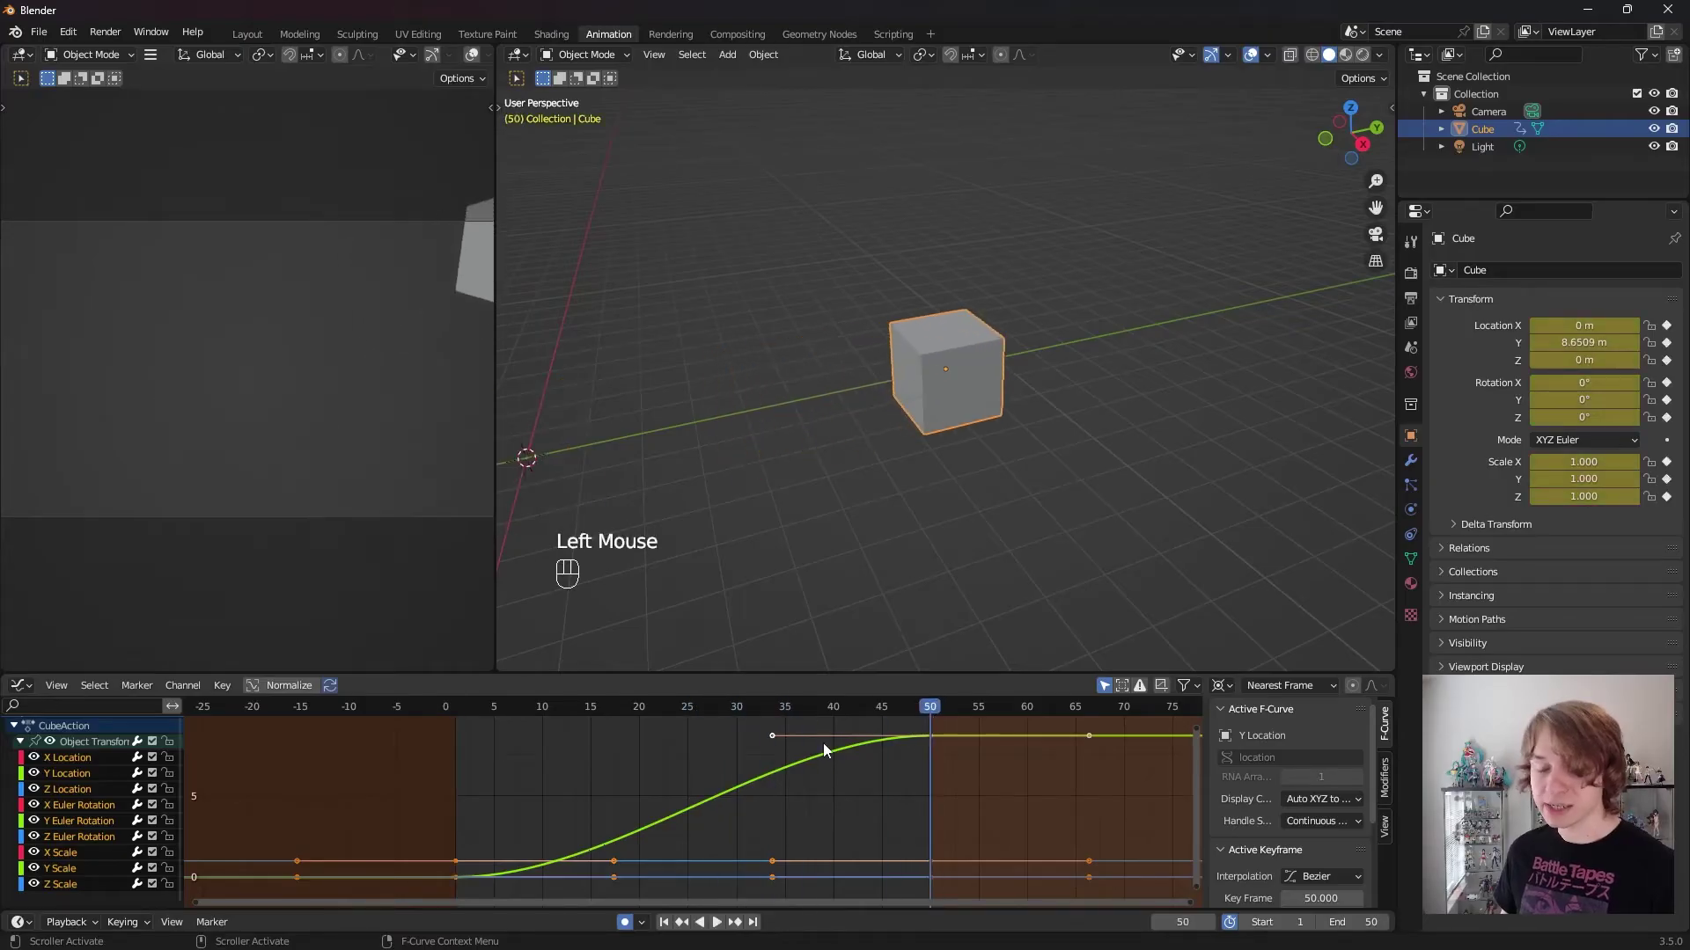
key(s)
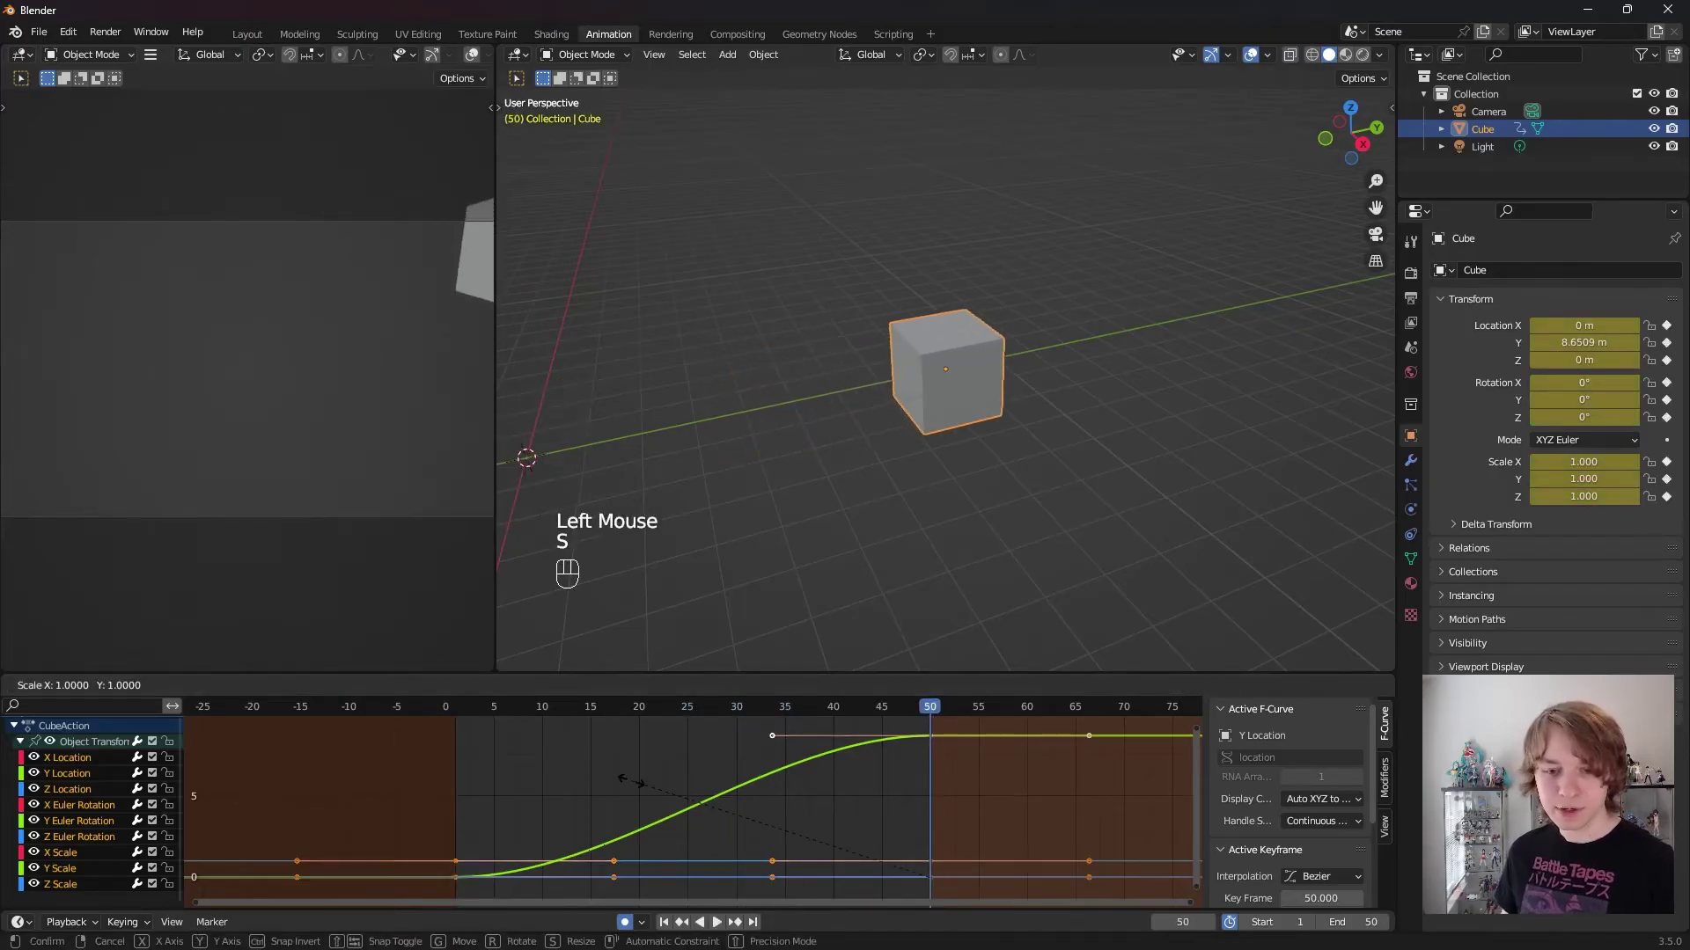
key(x)
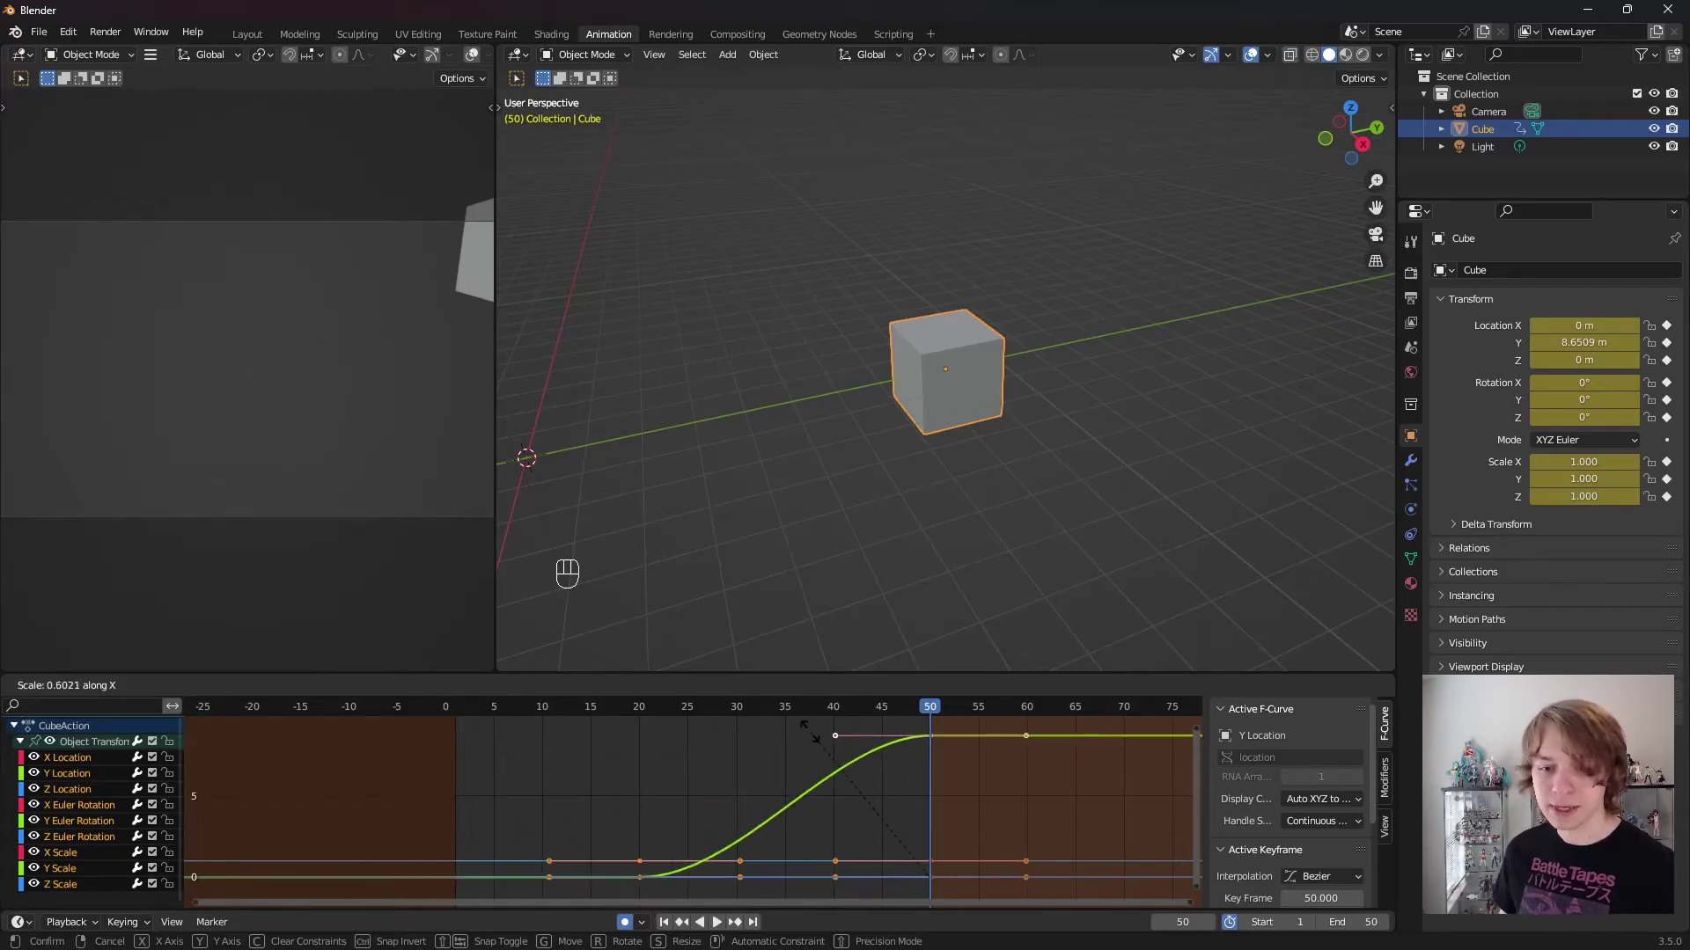
click(823, 720)
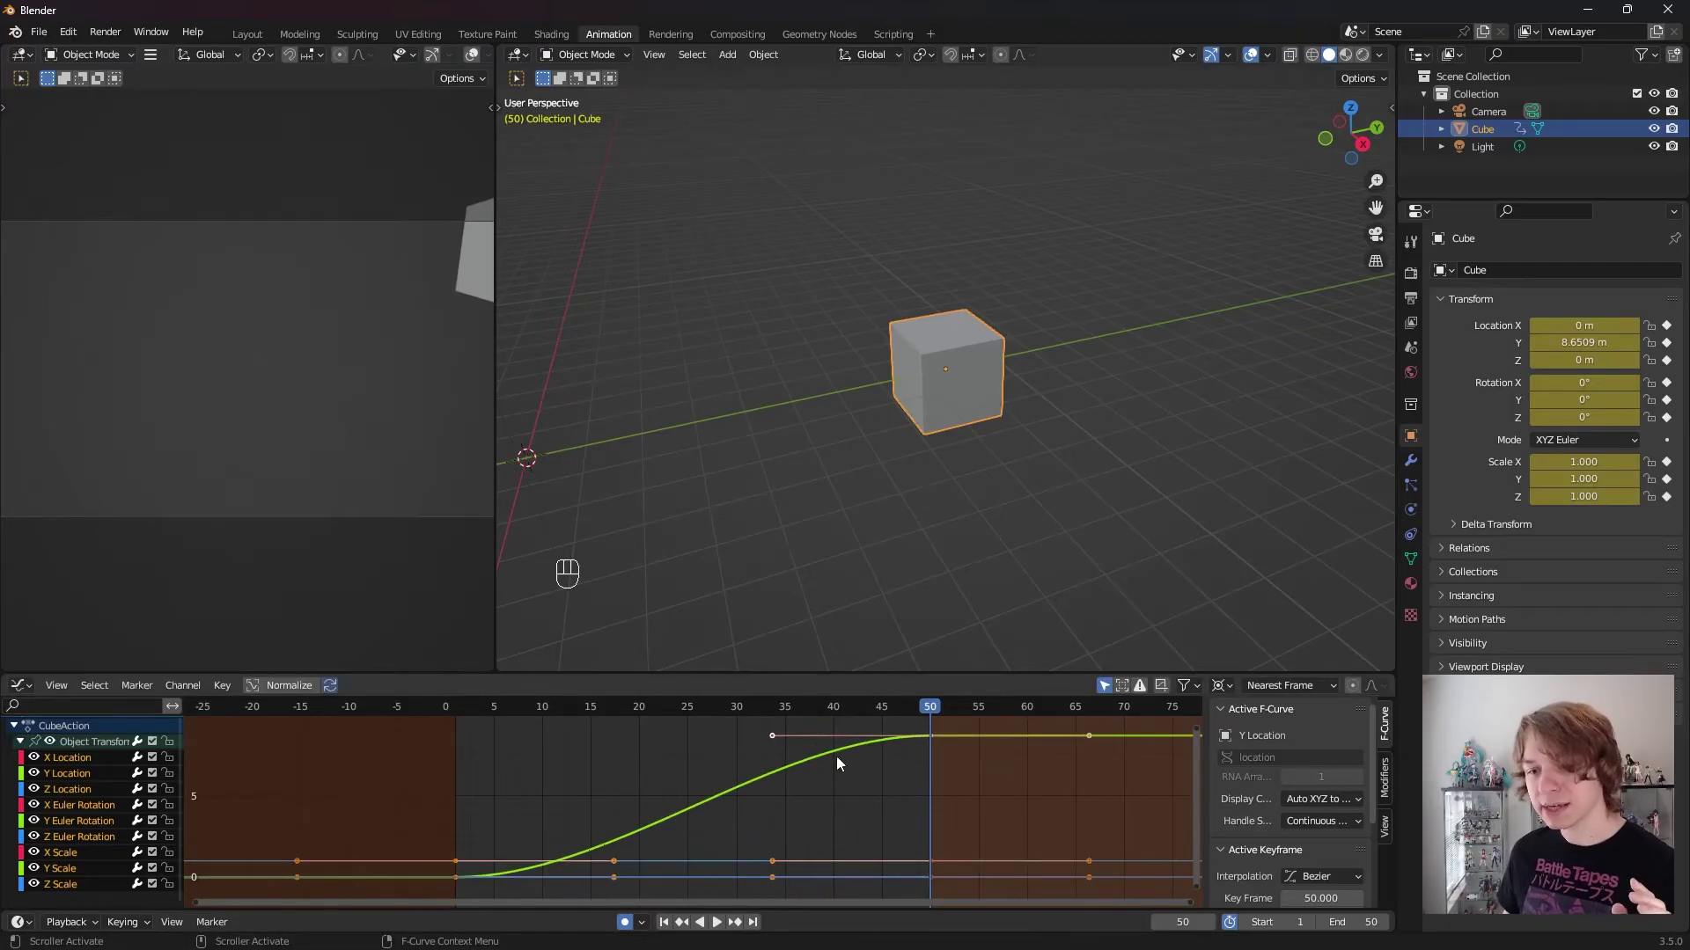
click(1223, 685)
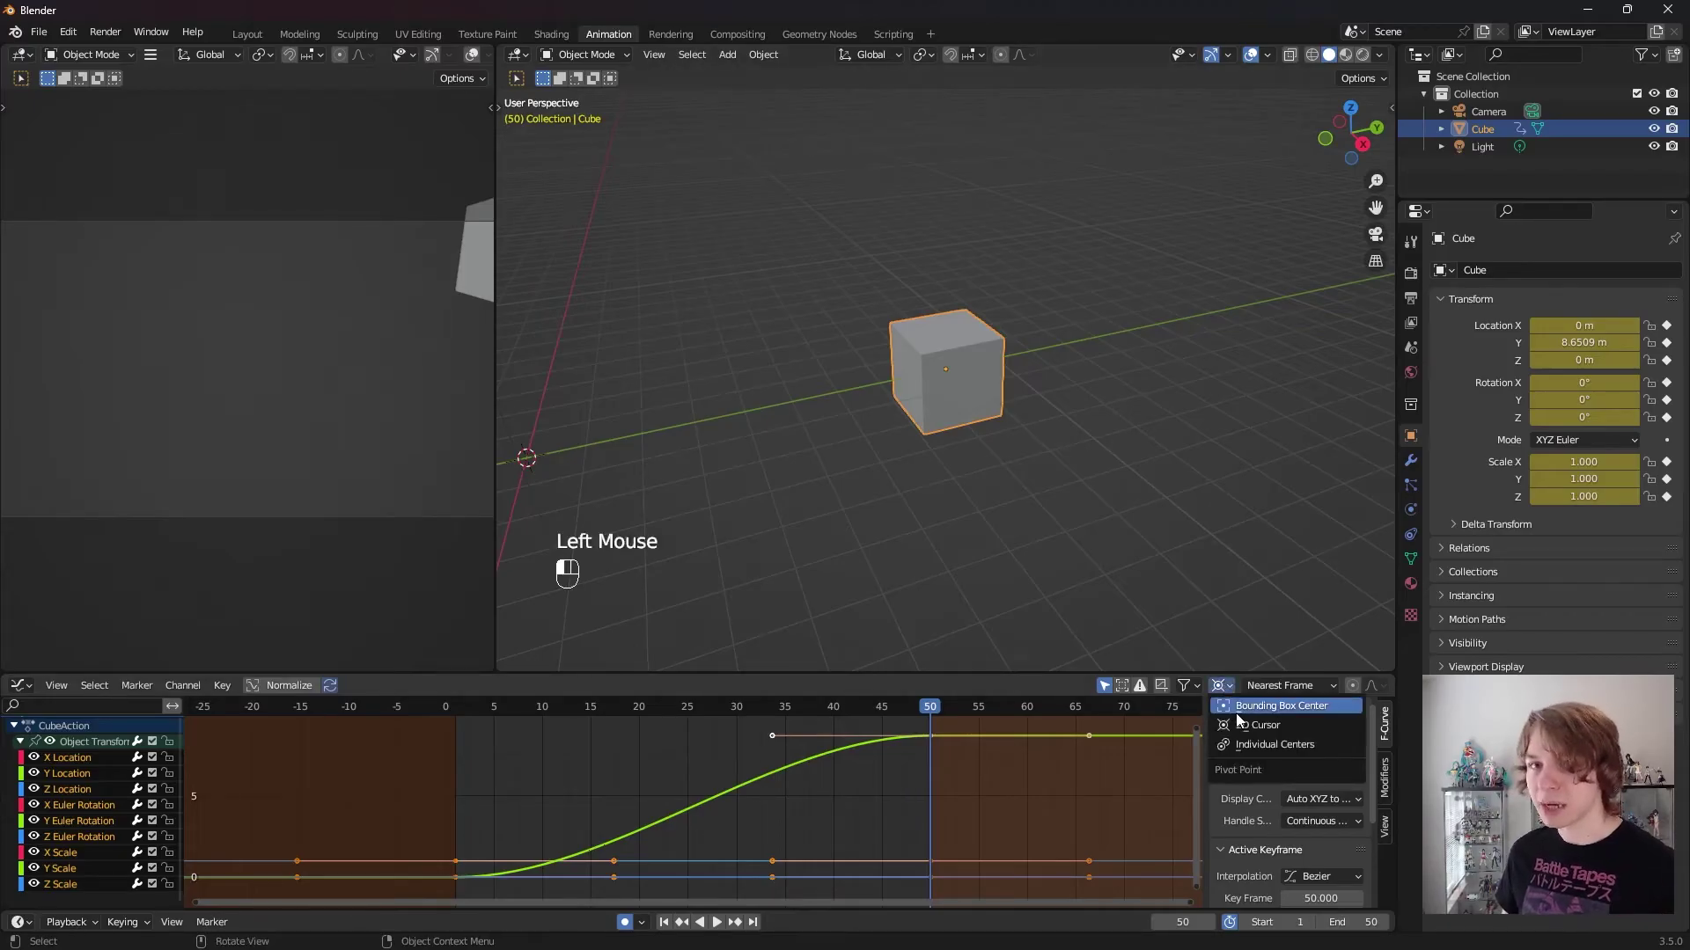
click(1236, 715)
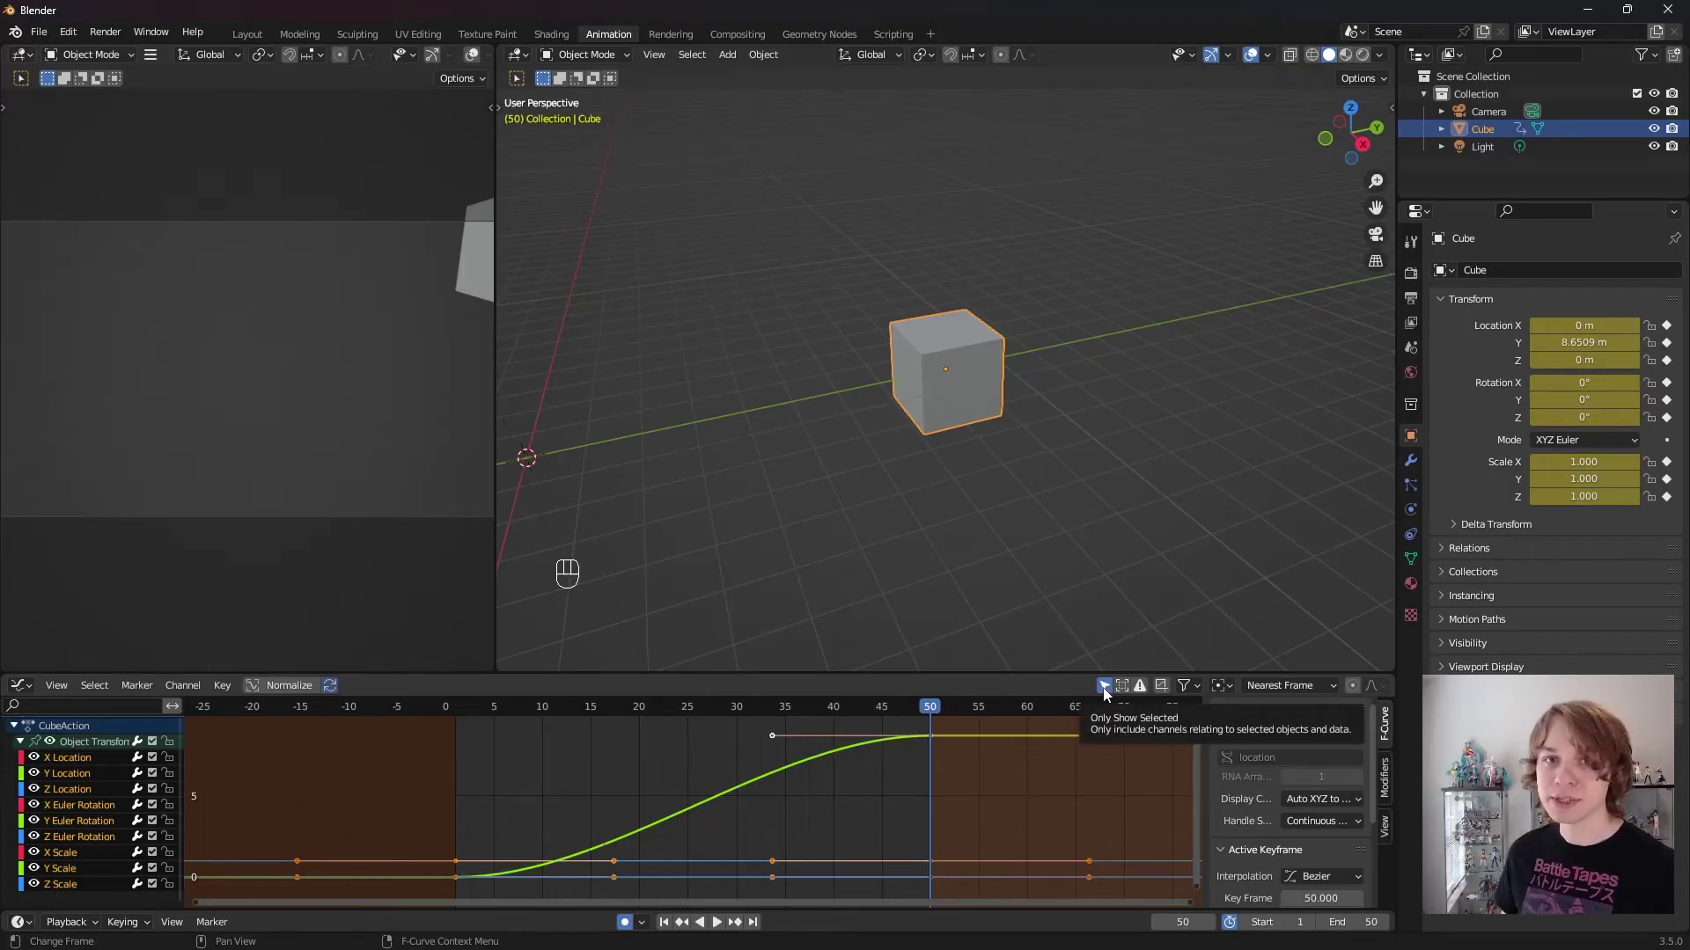
Step: Deselect the cube and switch the Graph Editor's Only Show Selected filter off and back on
click(1120, 507)
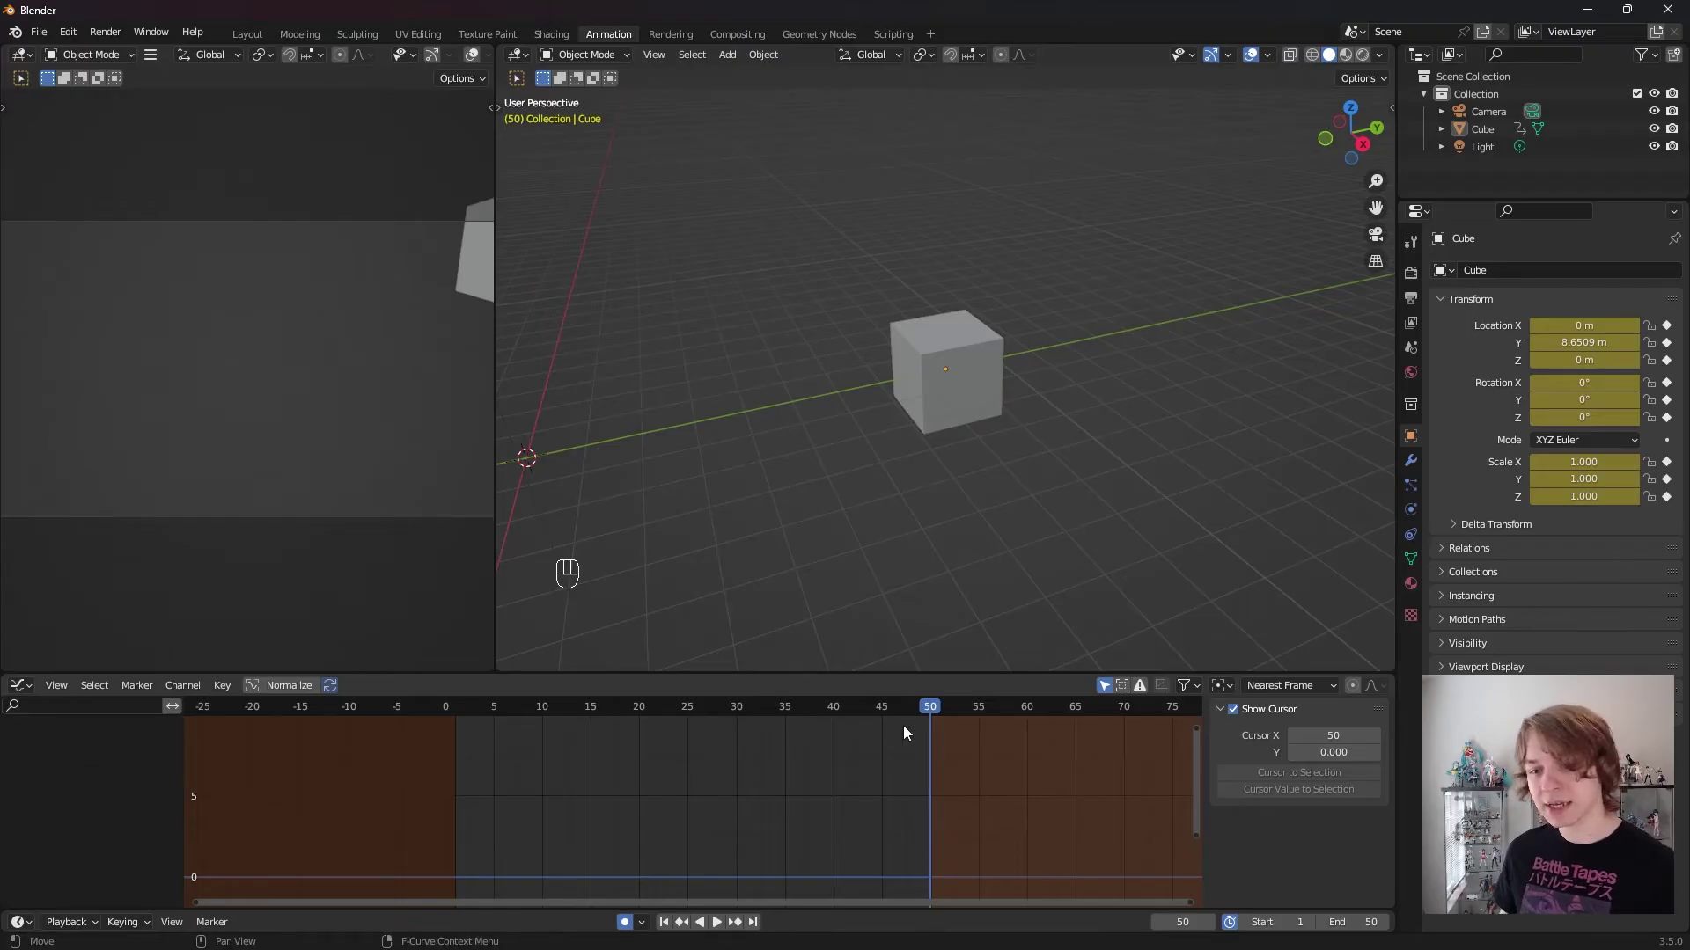
click(1104, 685)
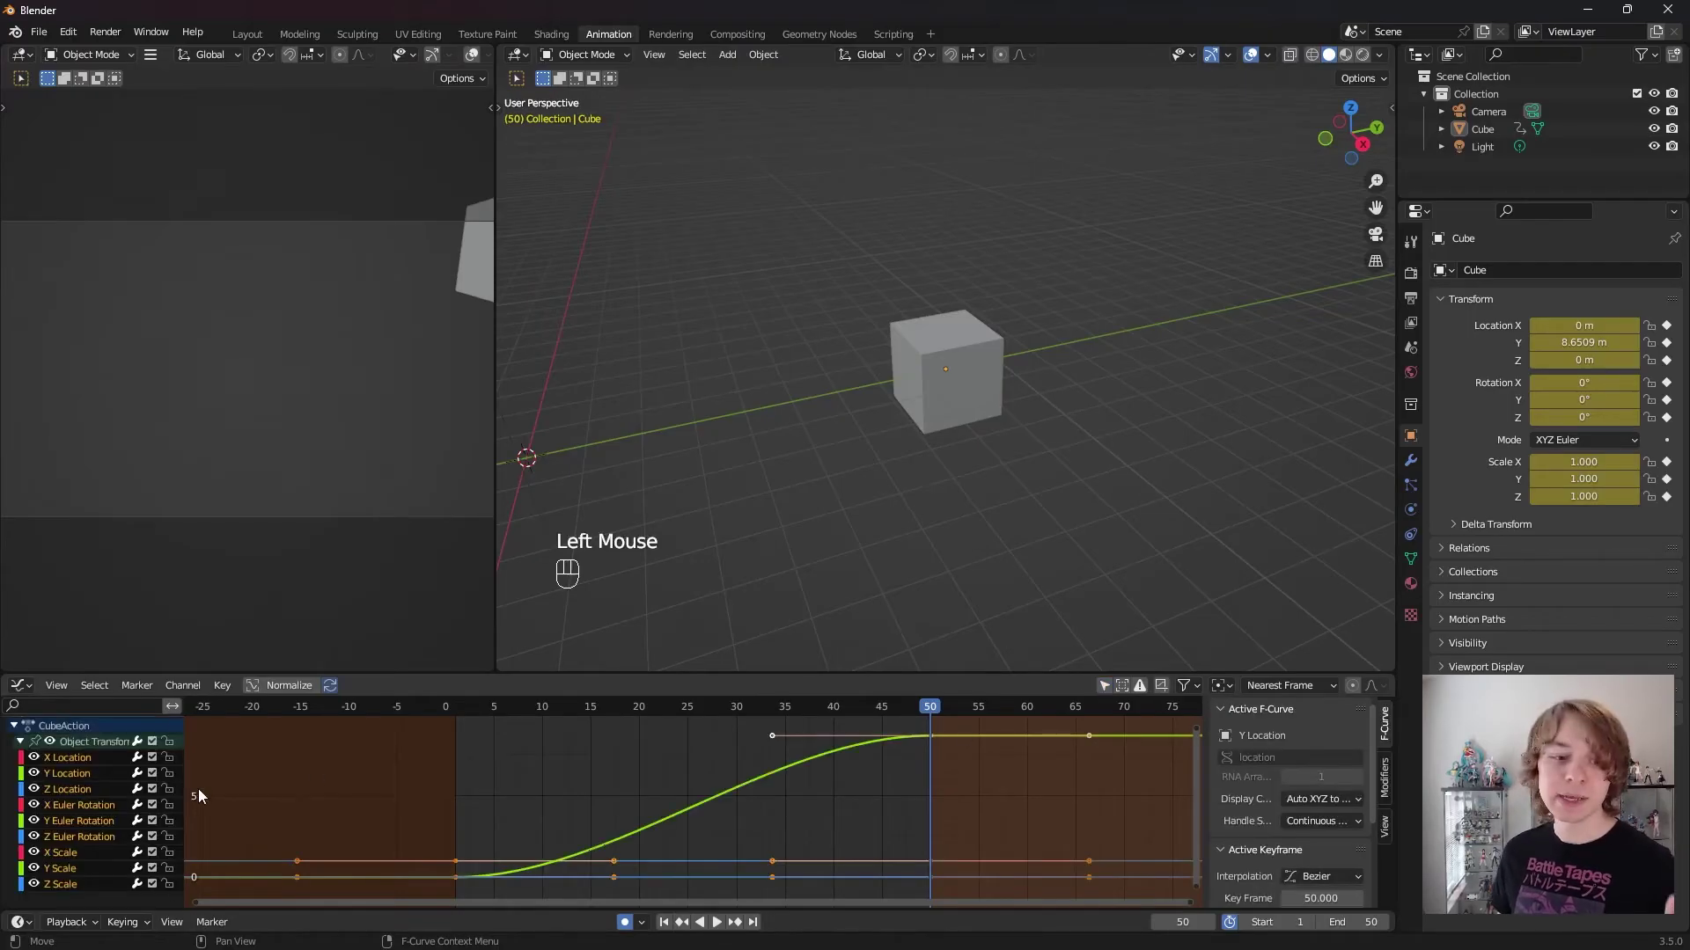
scroll(88, 852, down, 1)
scroll(88, 851, up, 1)
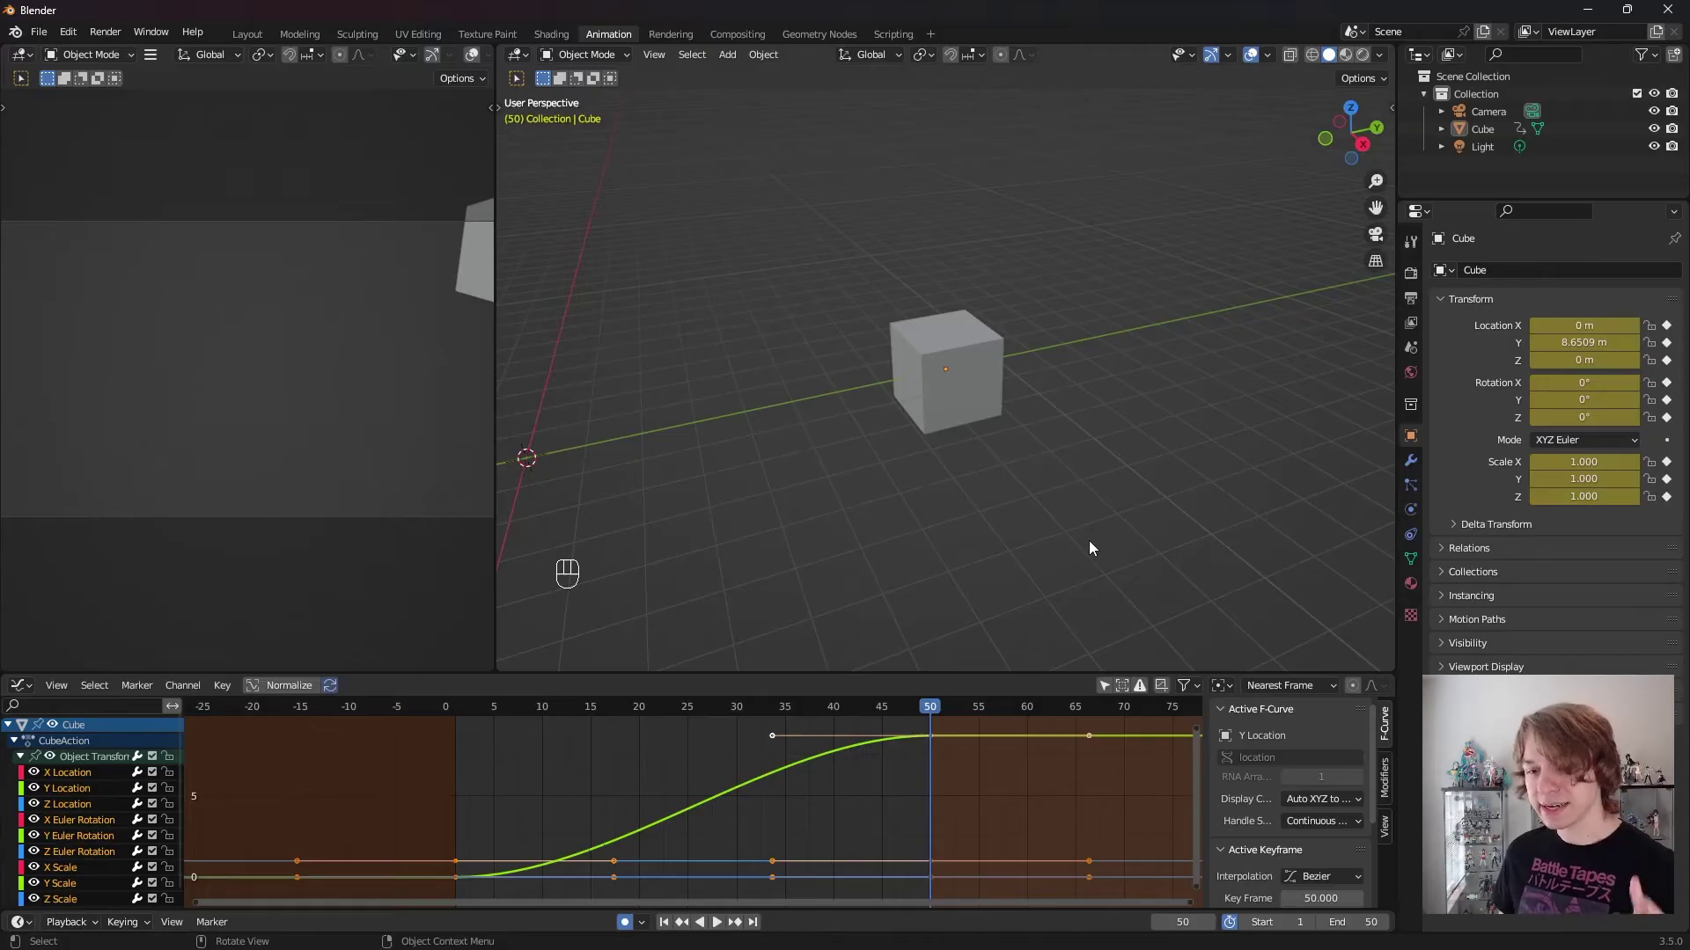
click(1105, 685)
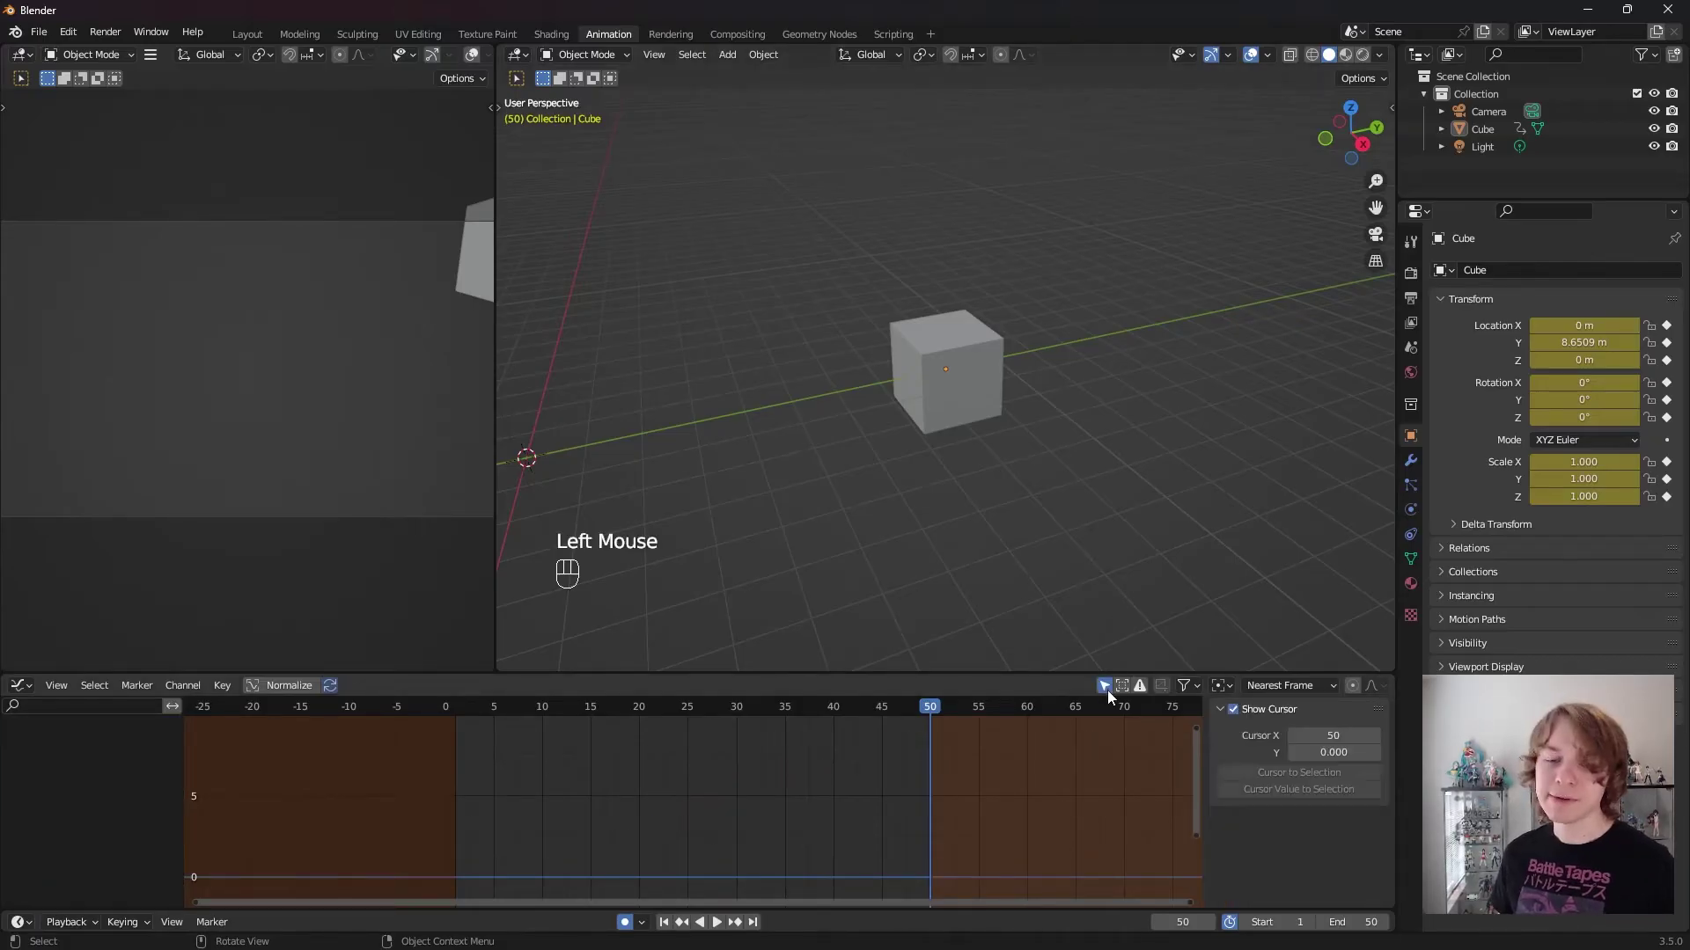
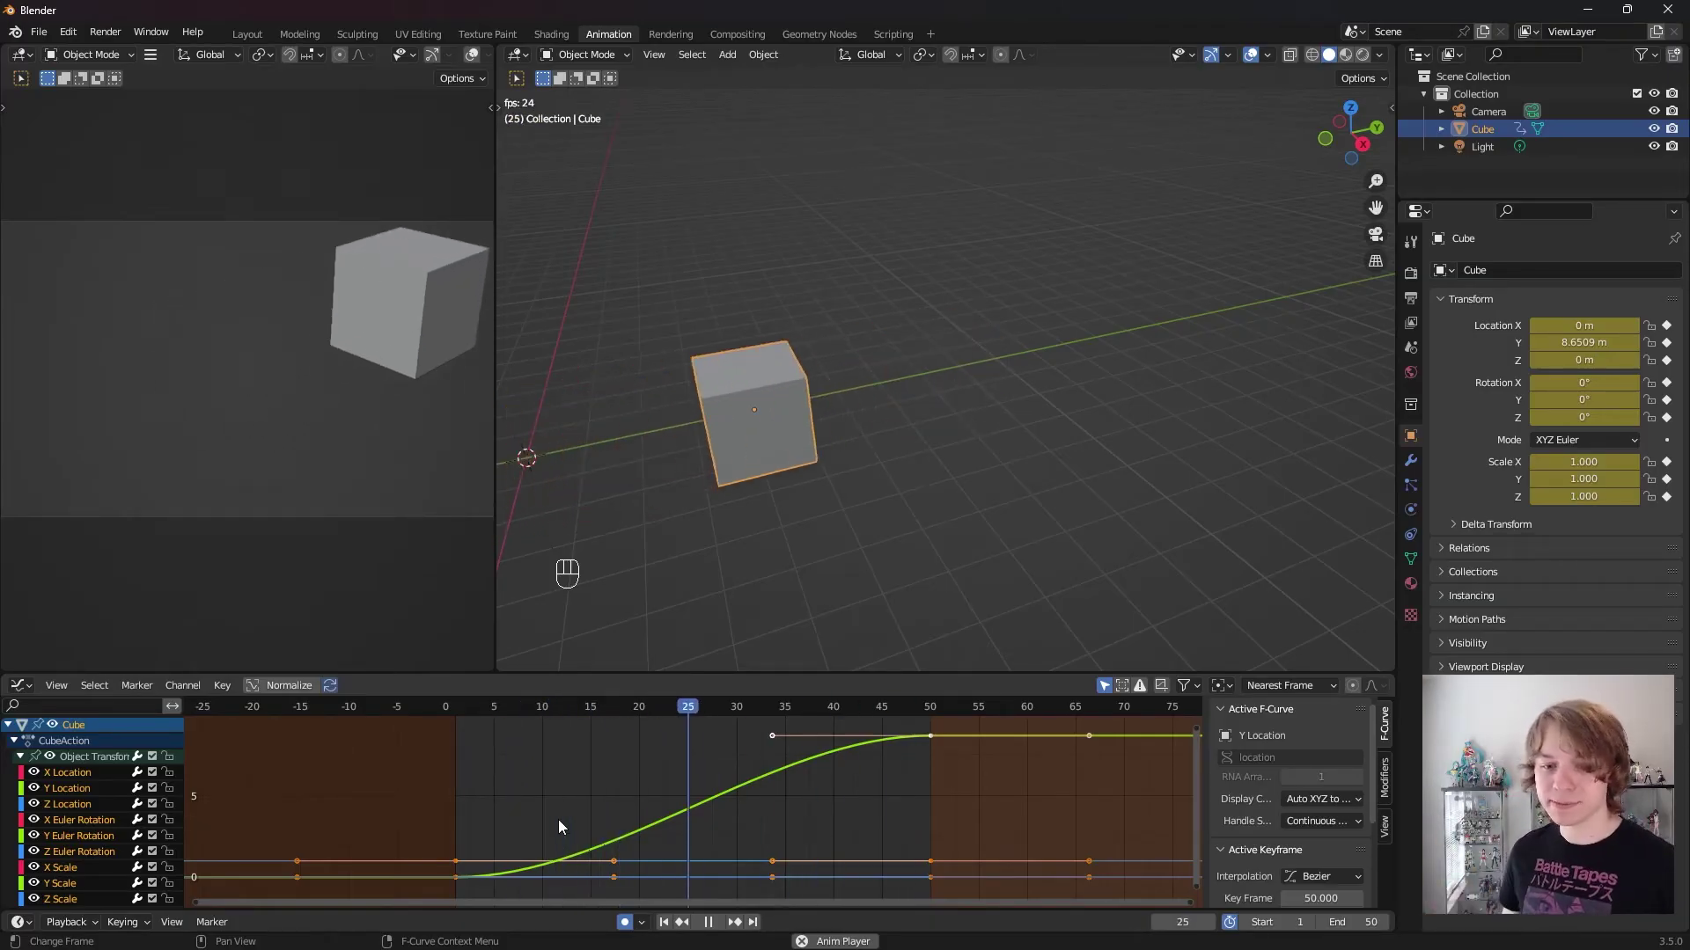
Step: Stretch the left handle of the Y Location keyframe on frame 50 back to about frame 1
click(929, 736)
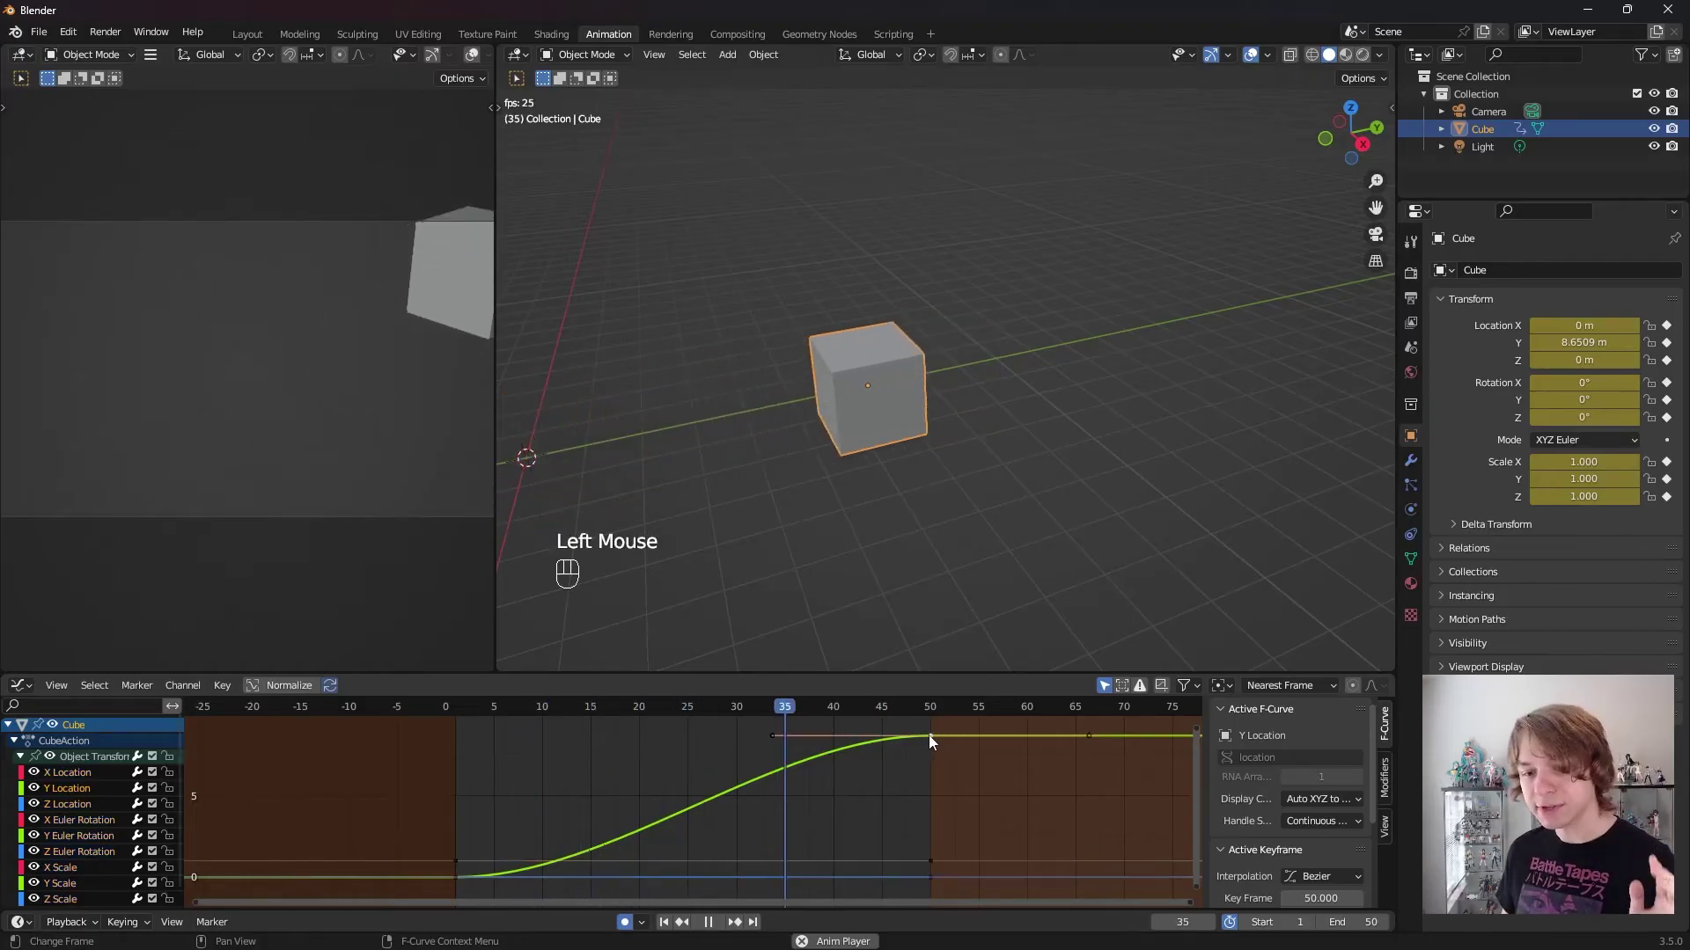
click(772, 736)
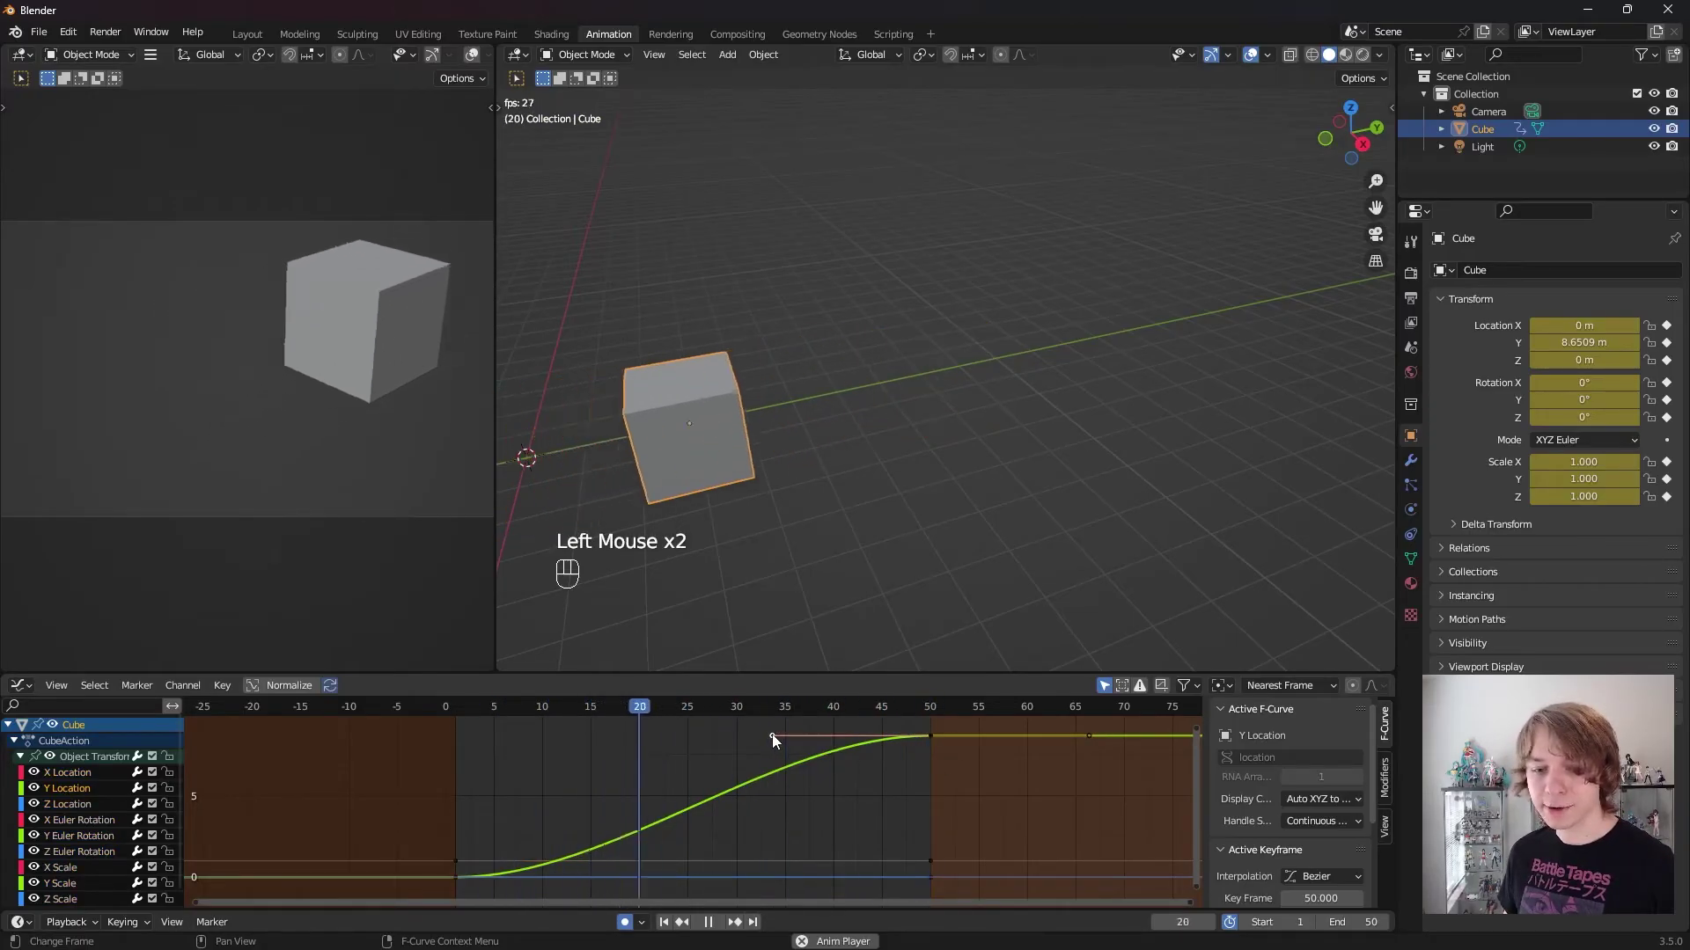
drag(773, 736, 460, 750)
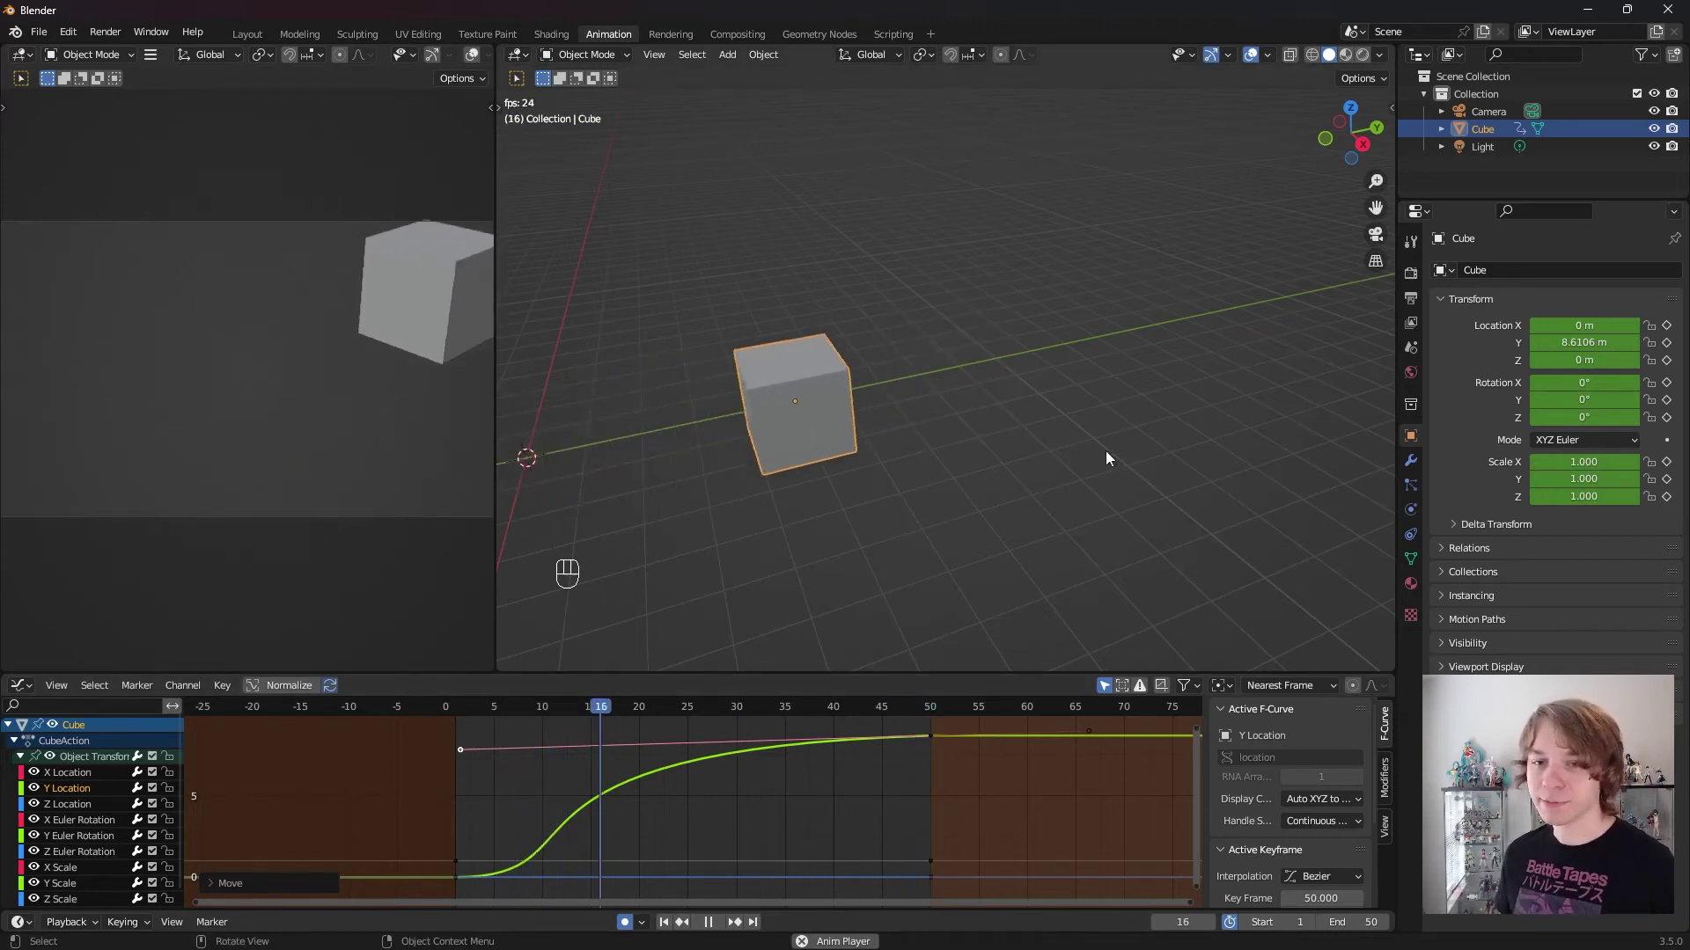
Step: Undo and redo the handle move twice to compare the cube's motion with the original and the reshaped curve
key(ctrl+z)
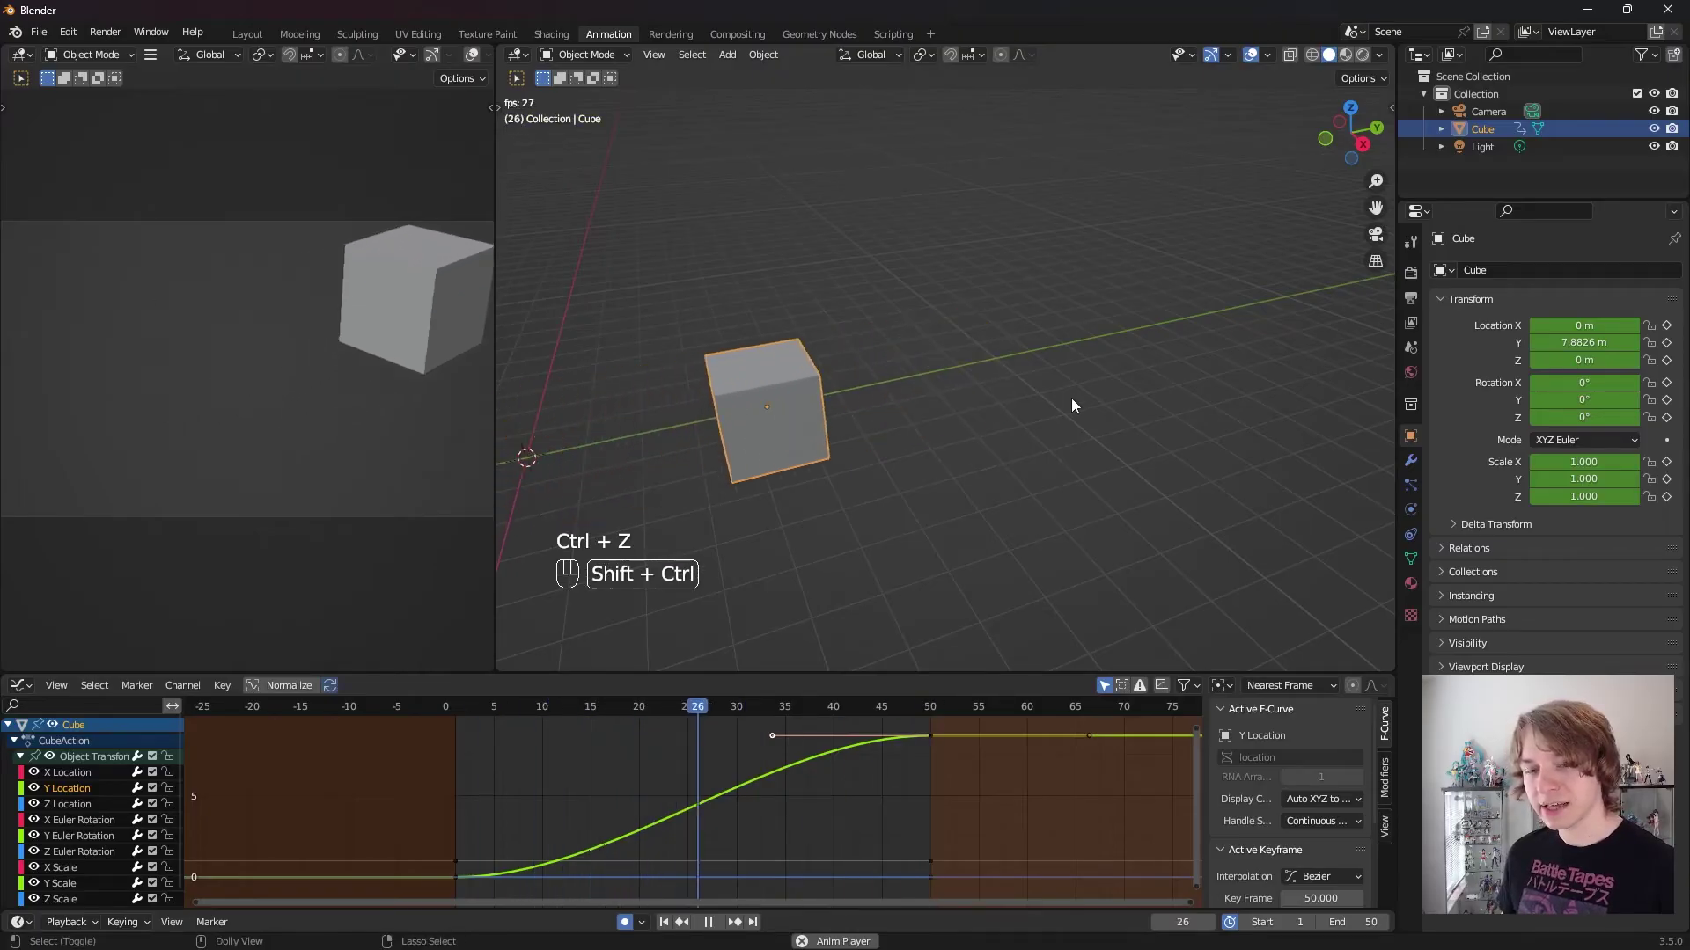
key(ctrl+shift+z)
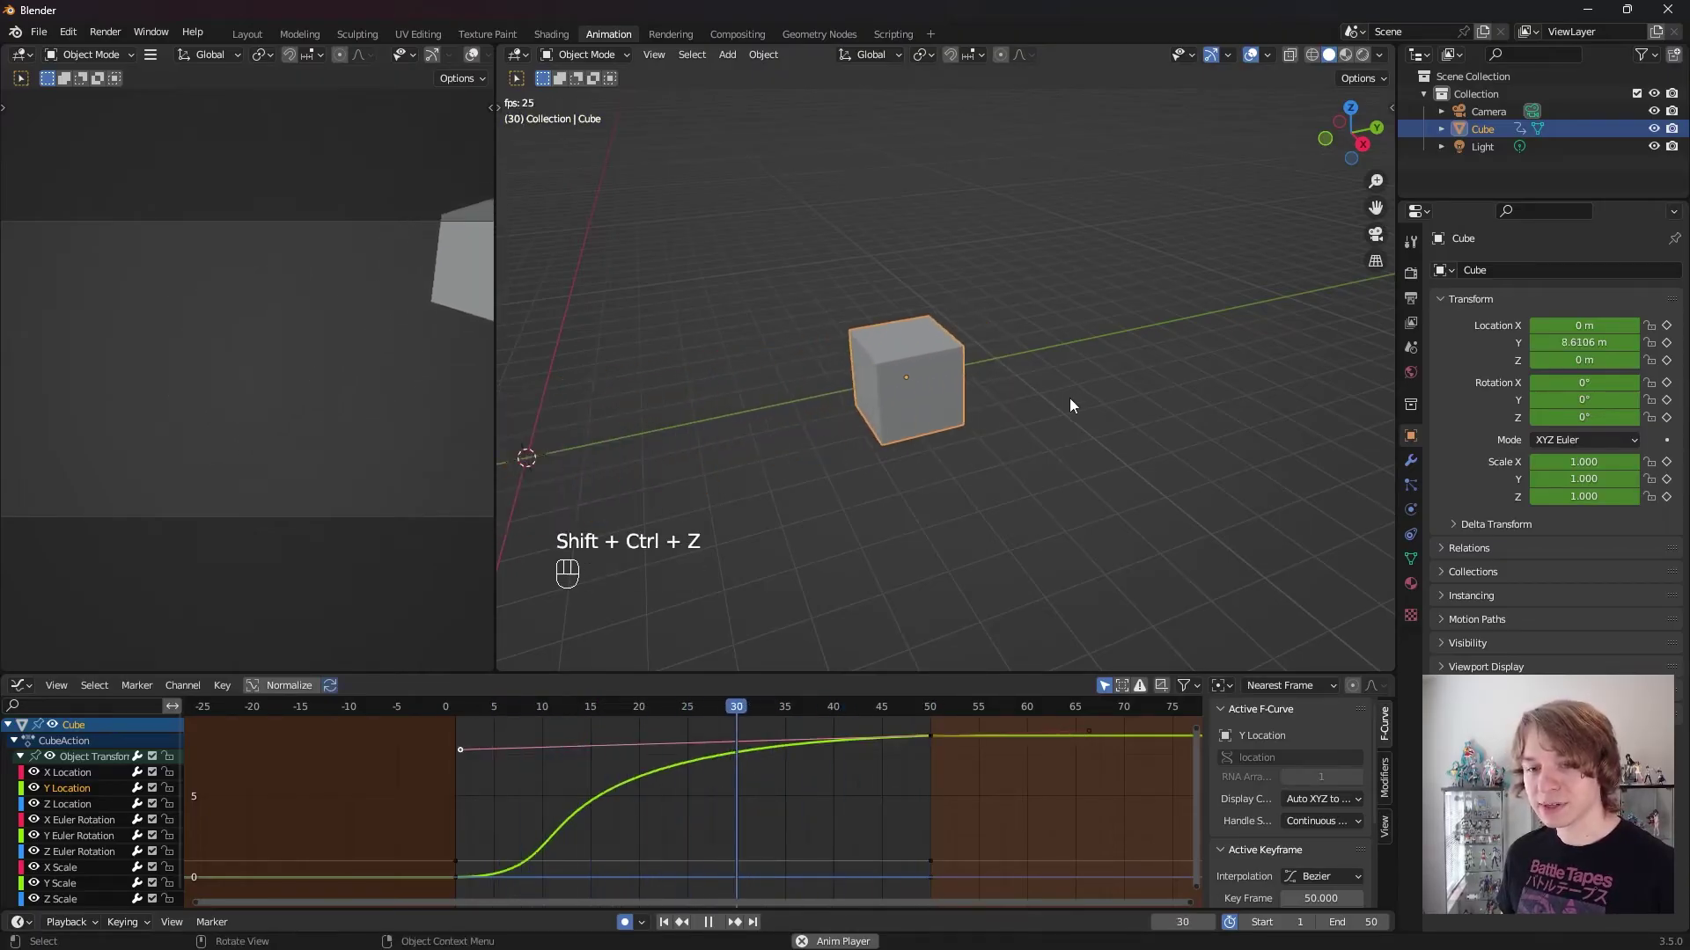
key(ctrl+z)
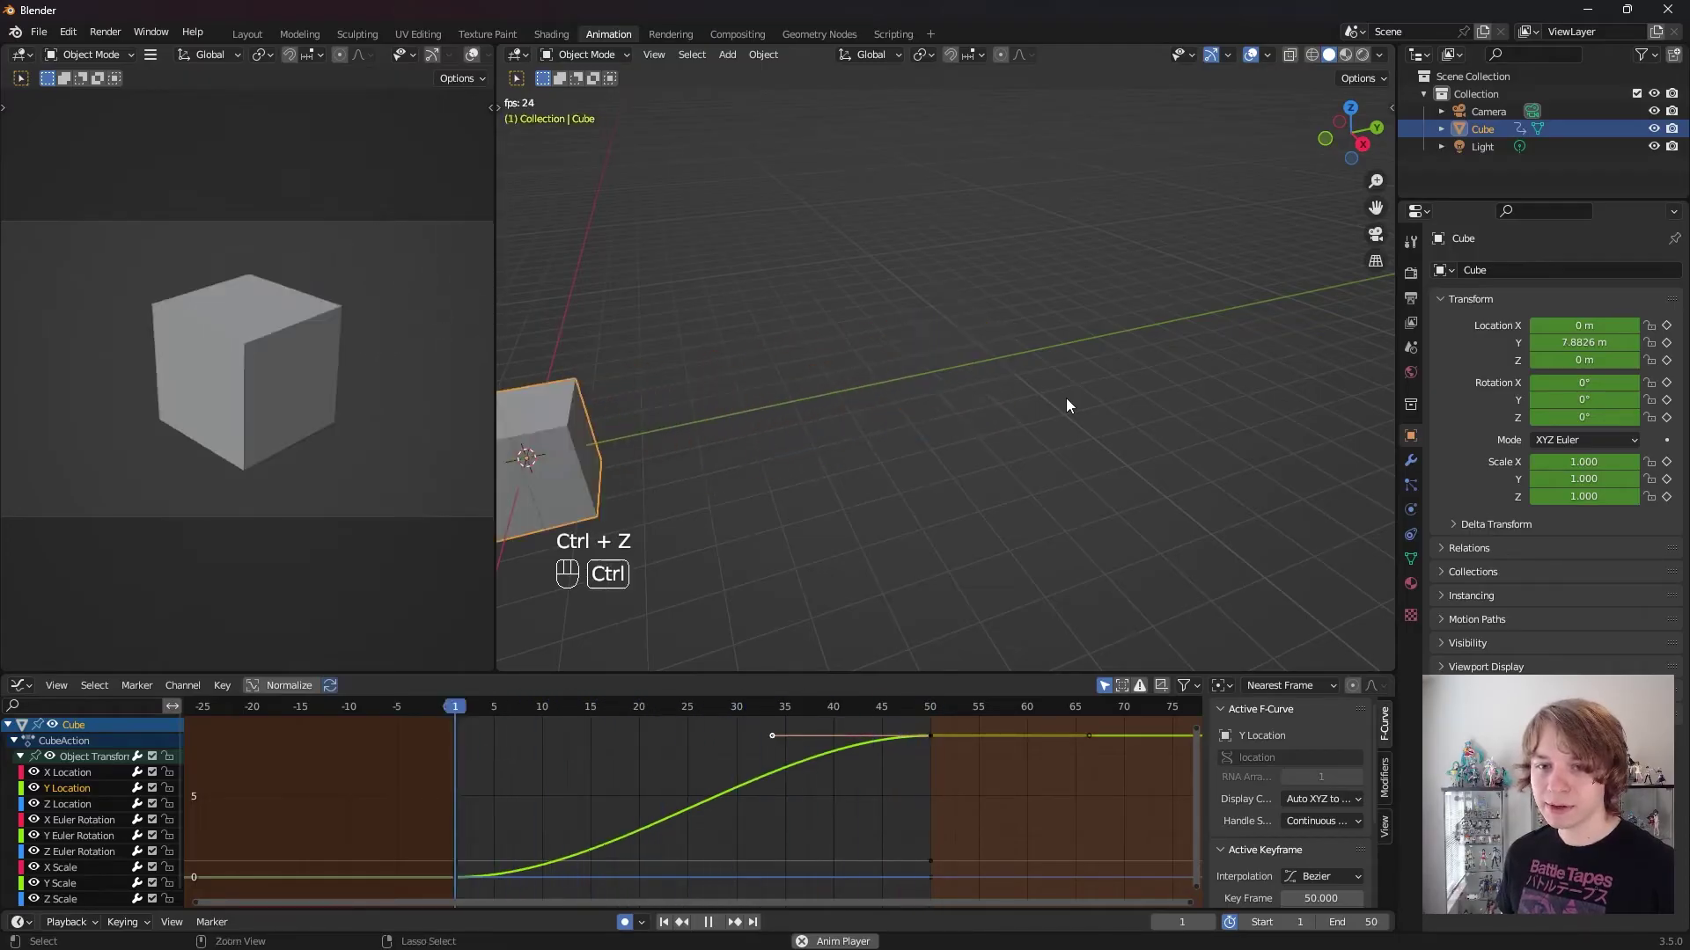
key(ctrl+shift+z)
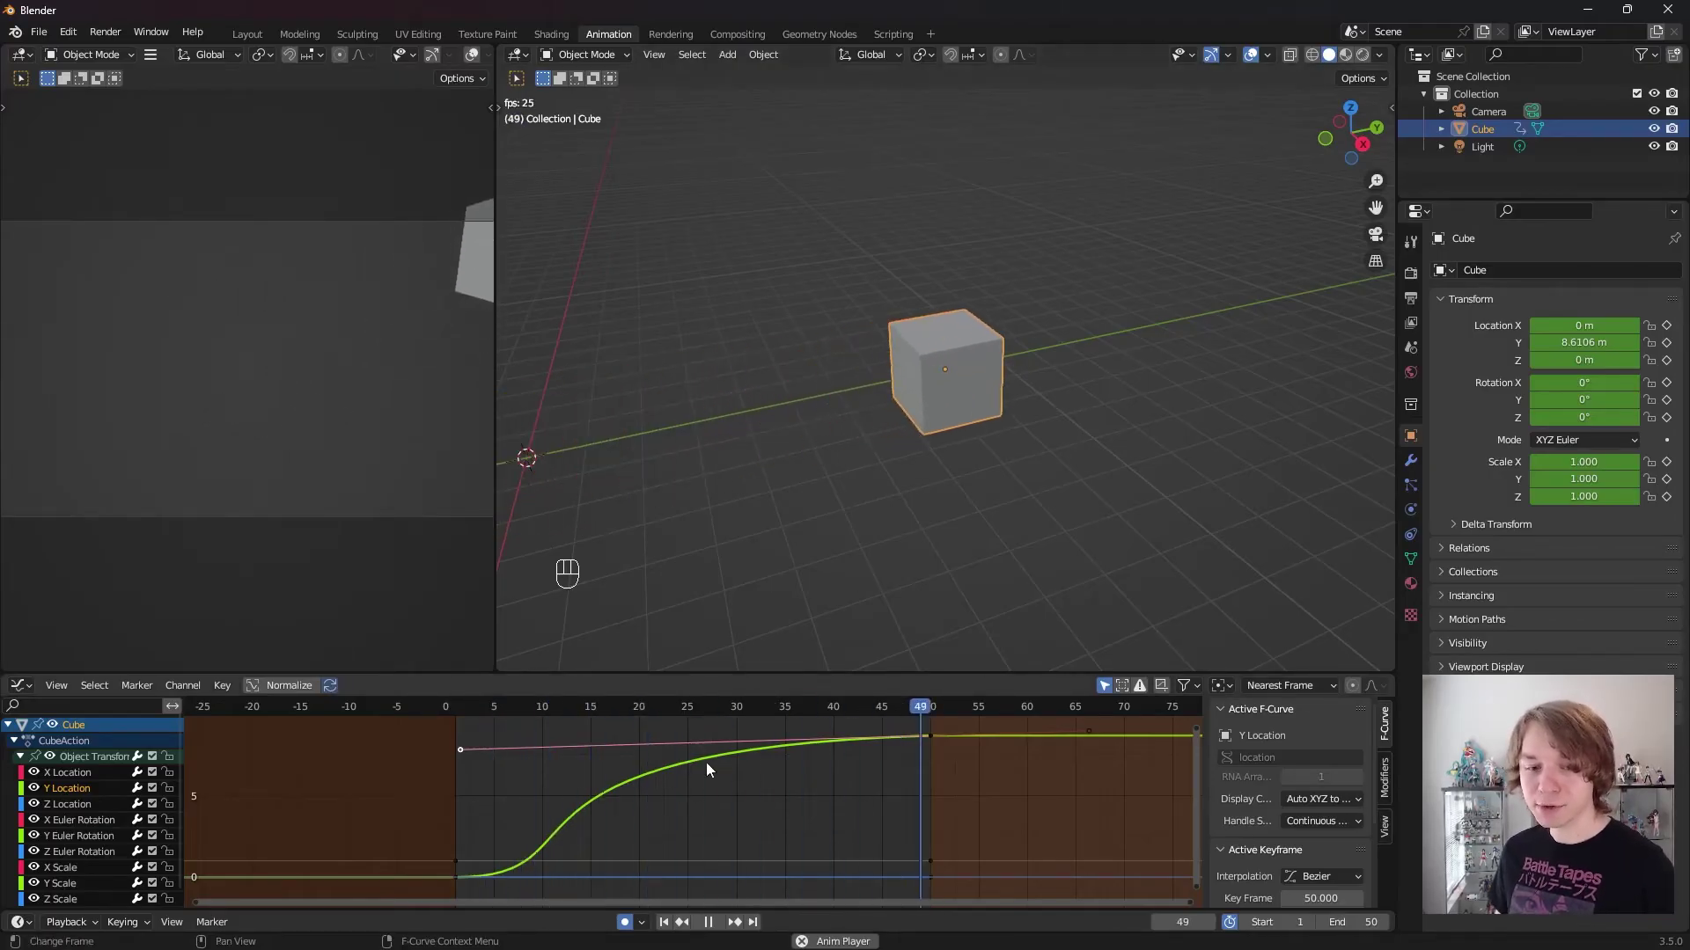
Step: Try moving and scaling the left handle of the frame 50 Y Location keyframe, and rotate it down toward the curve's start
key(g)
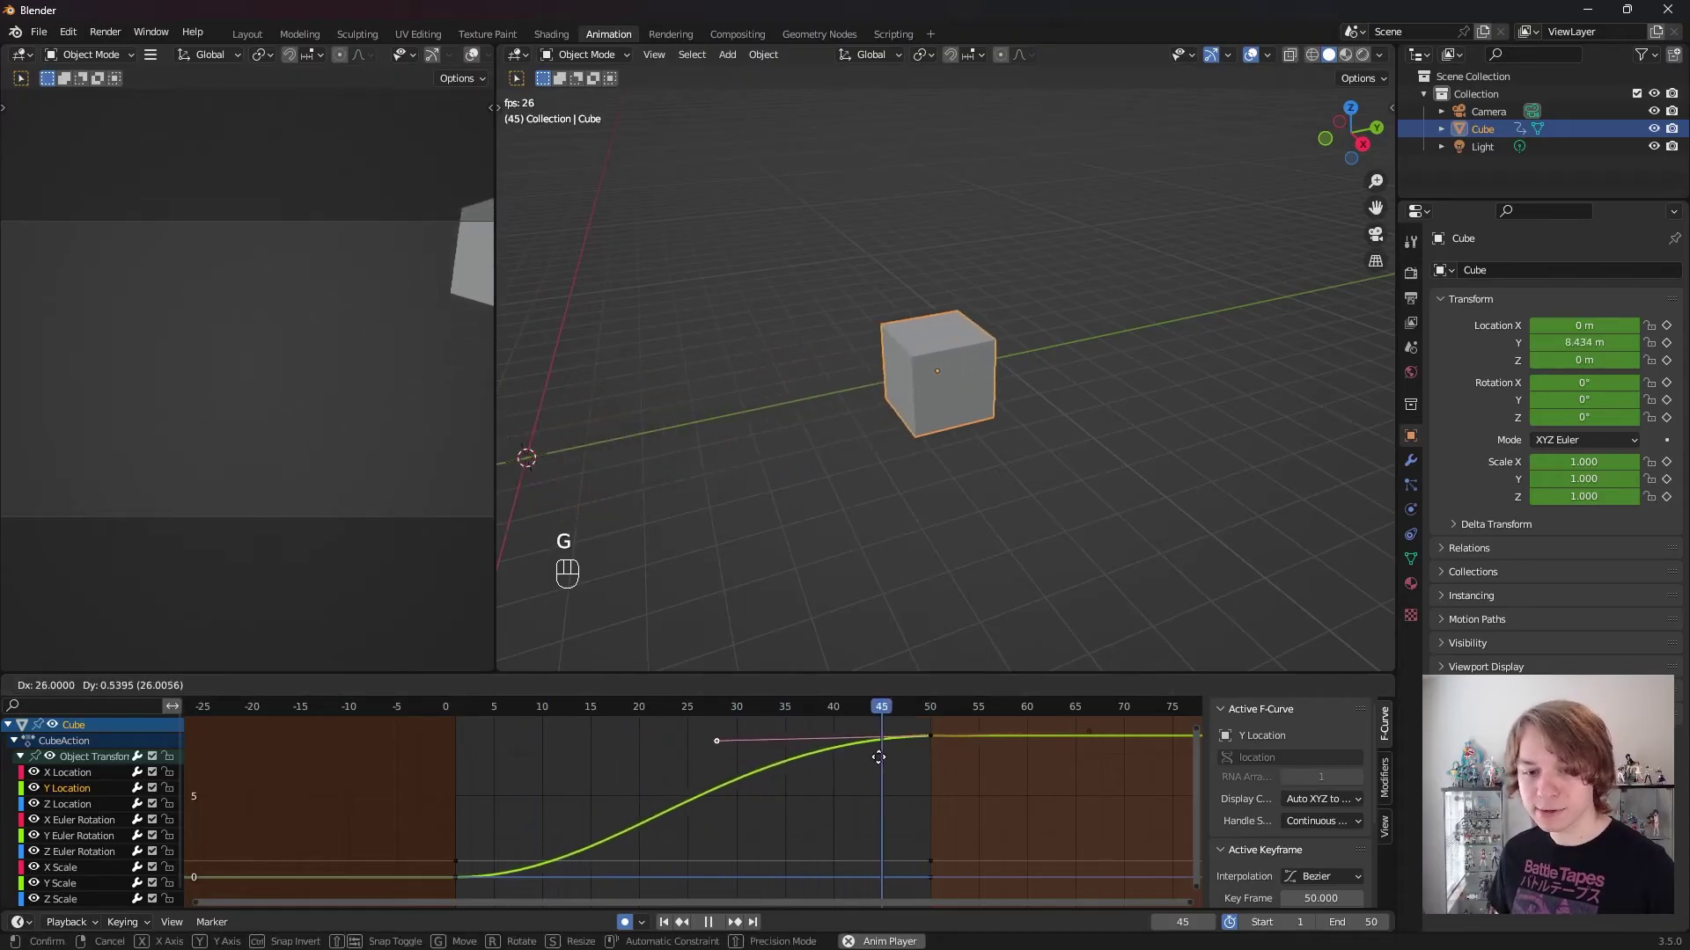
key(s)
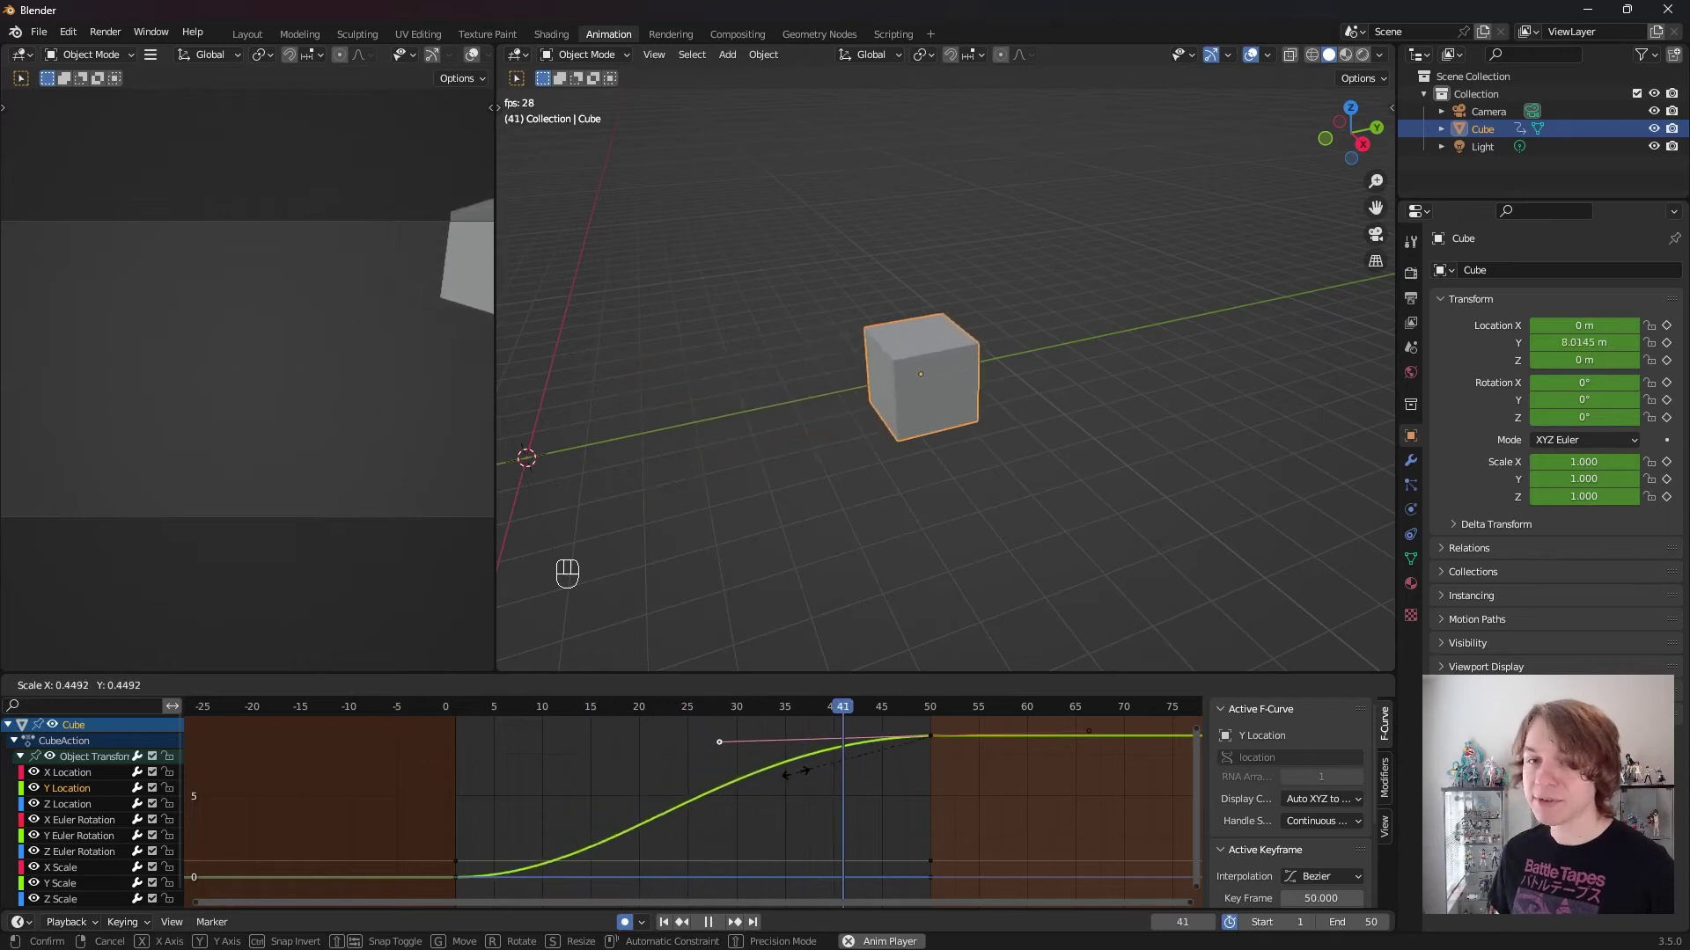
key(r)
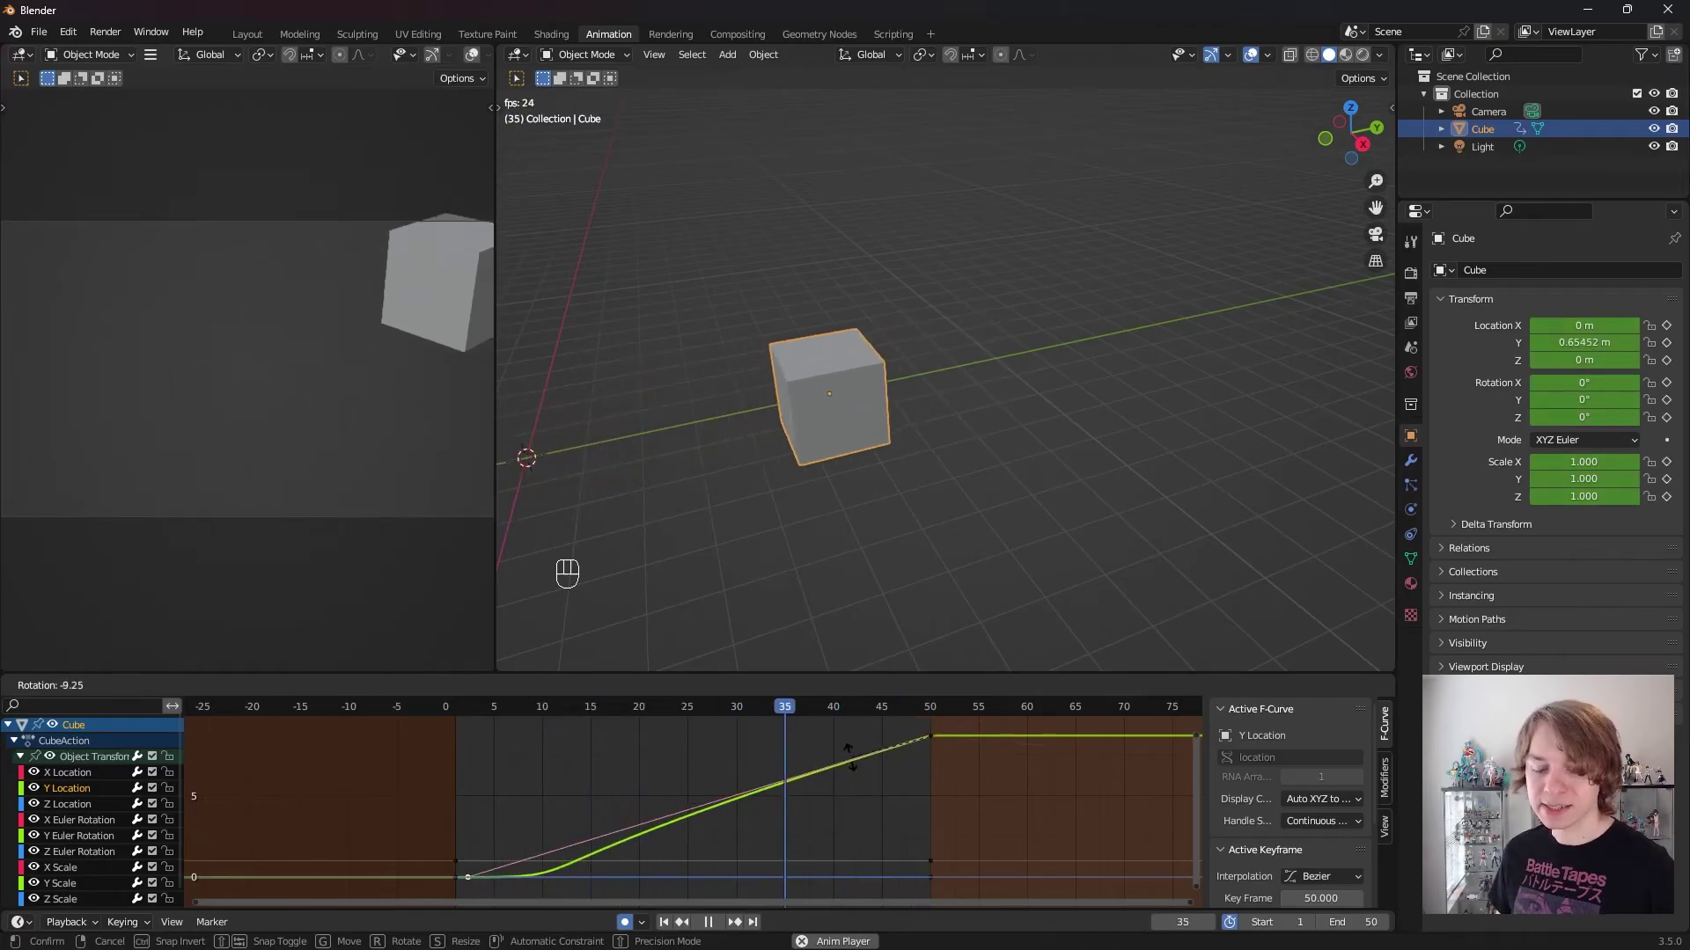
click(880, 751)
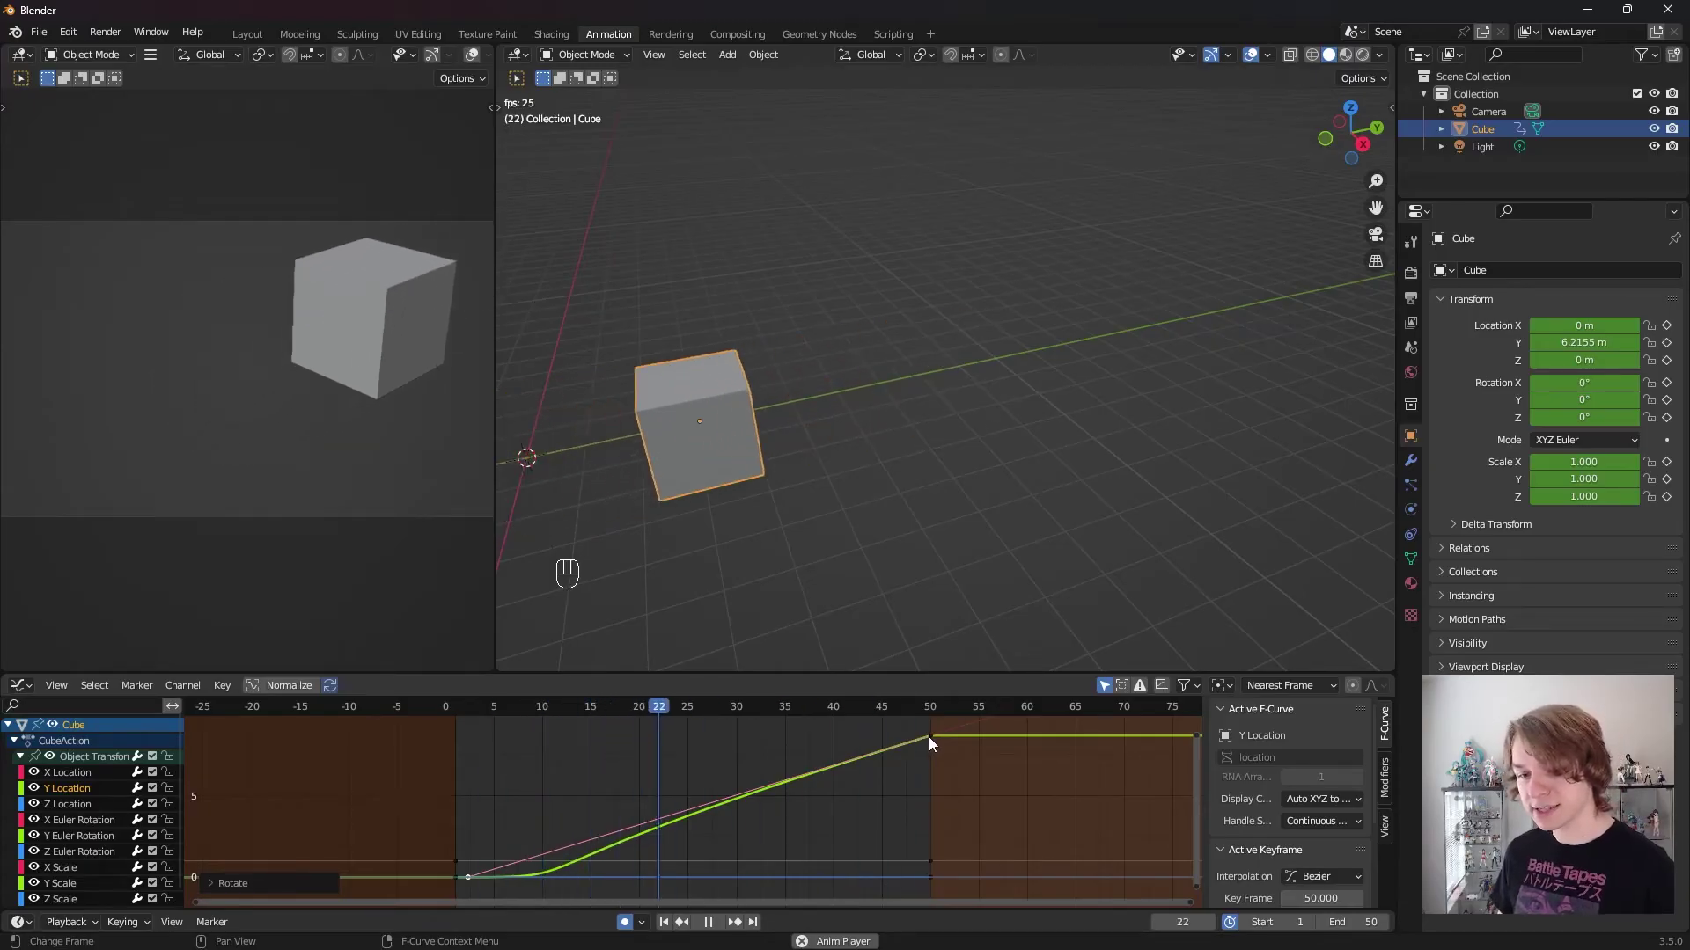
Step: Flatten the handles of the Y Location keyframe on frame 50
click(930, 738)
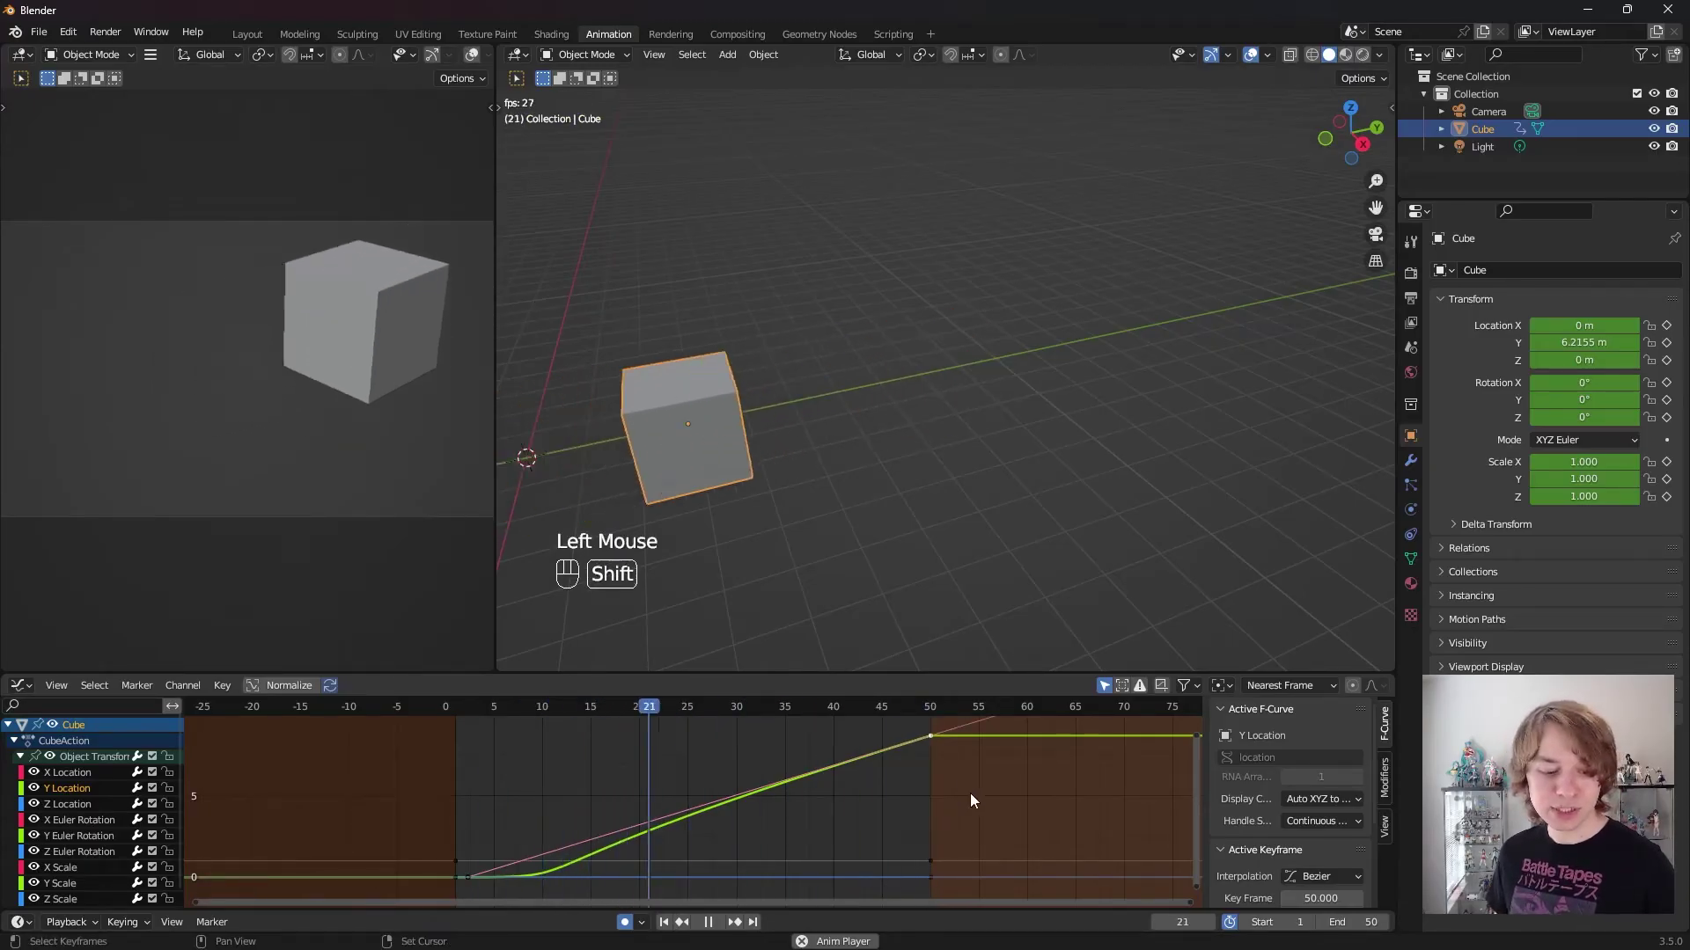
key(shift+s)
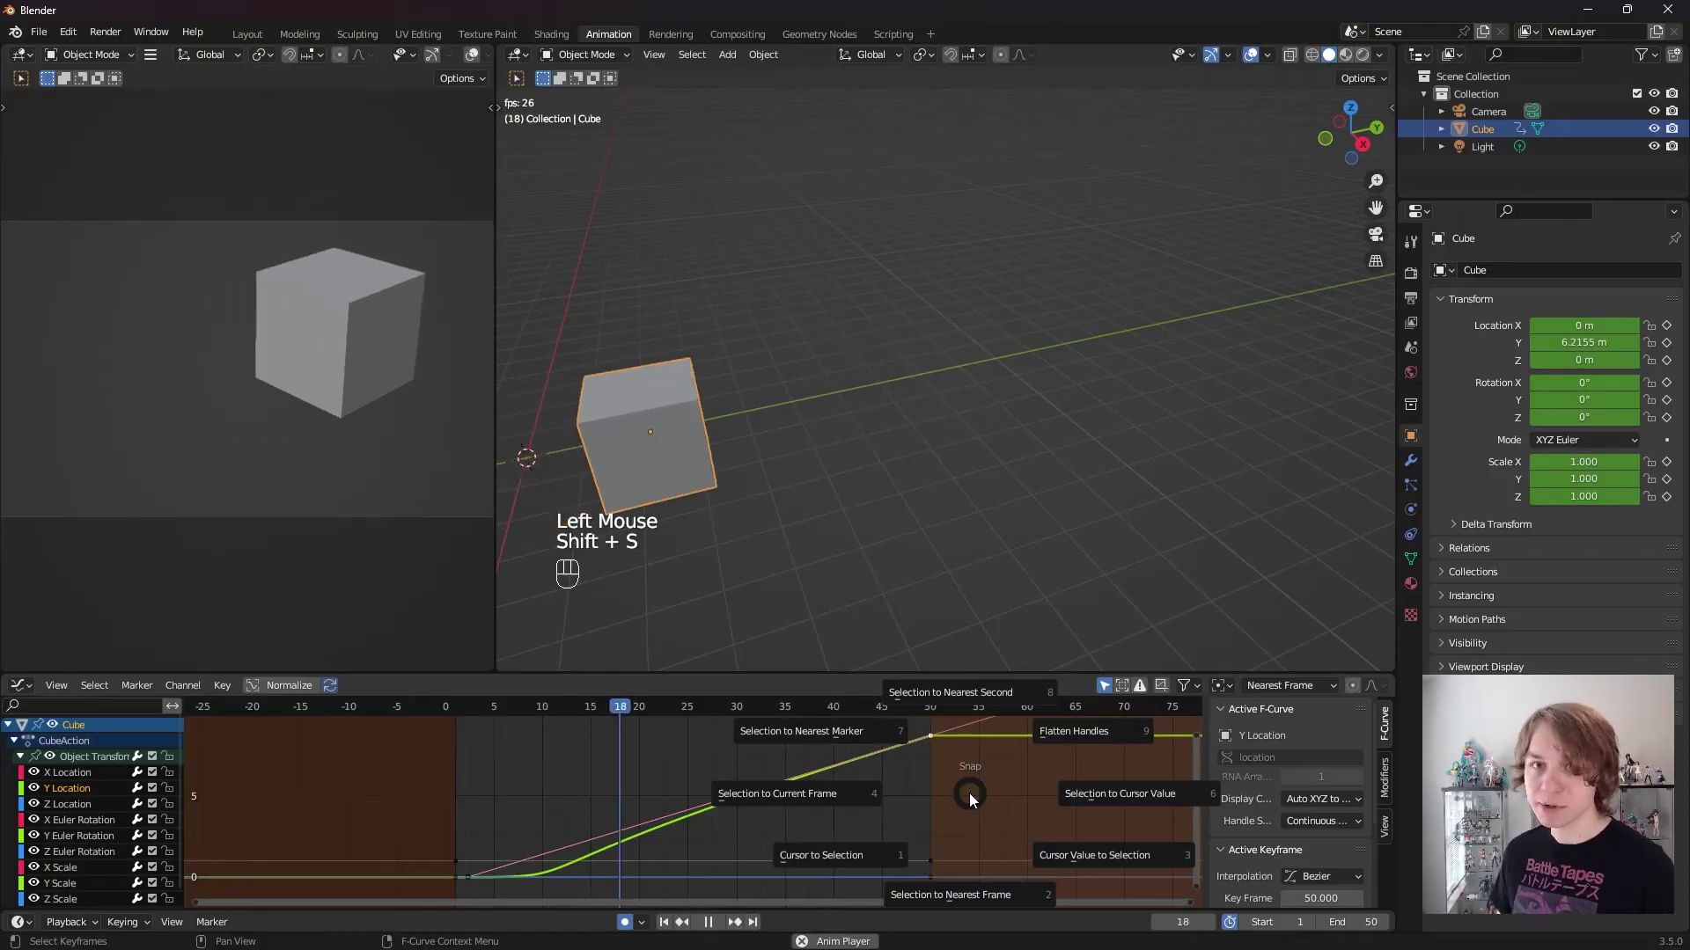
click(1074, 736)
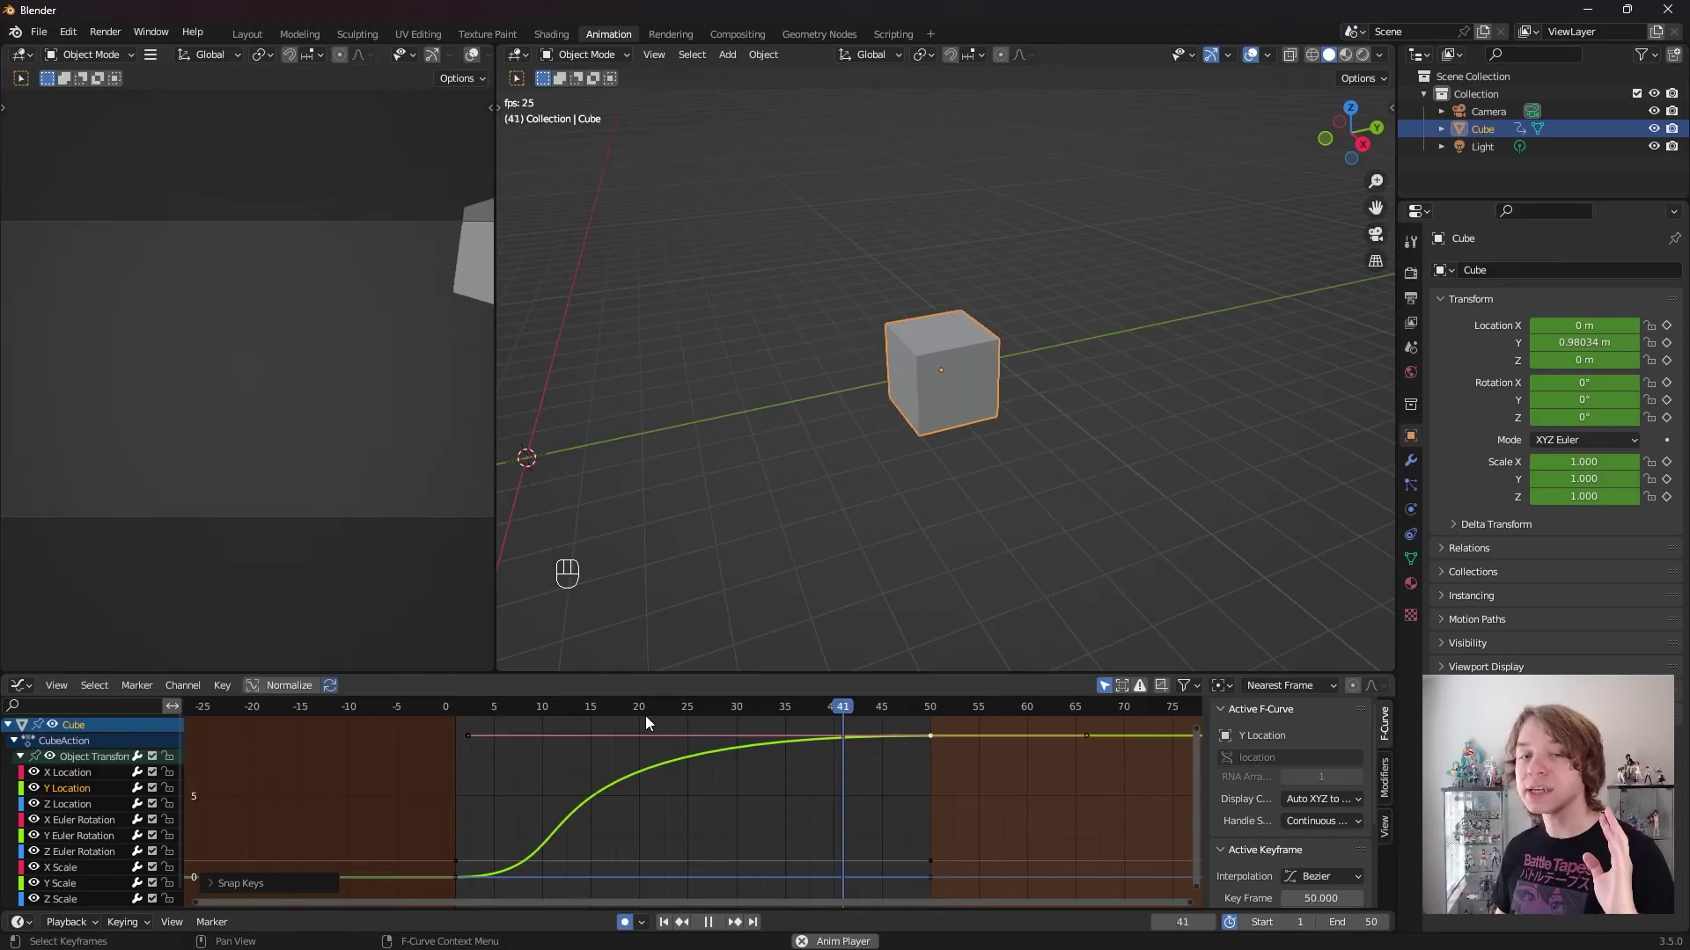
Step: Stop playback and insert a keyframe on frame 25 for only the selected Y Location channel, keeping that channel active
click(711, 923)
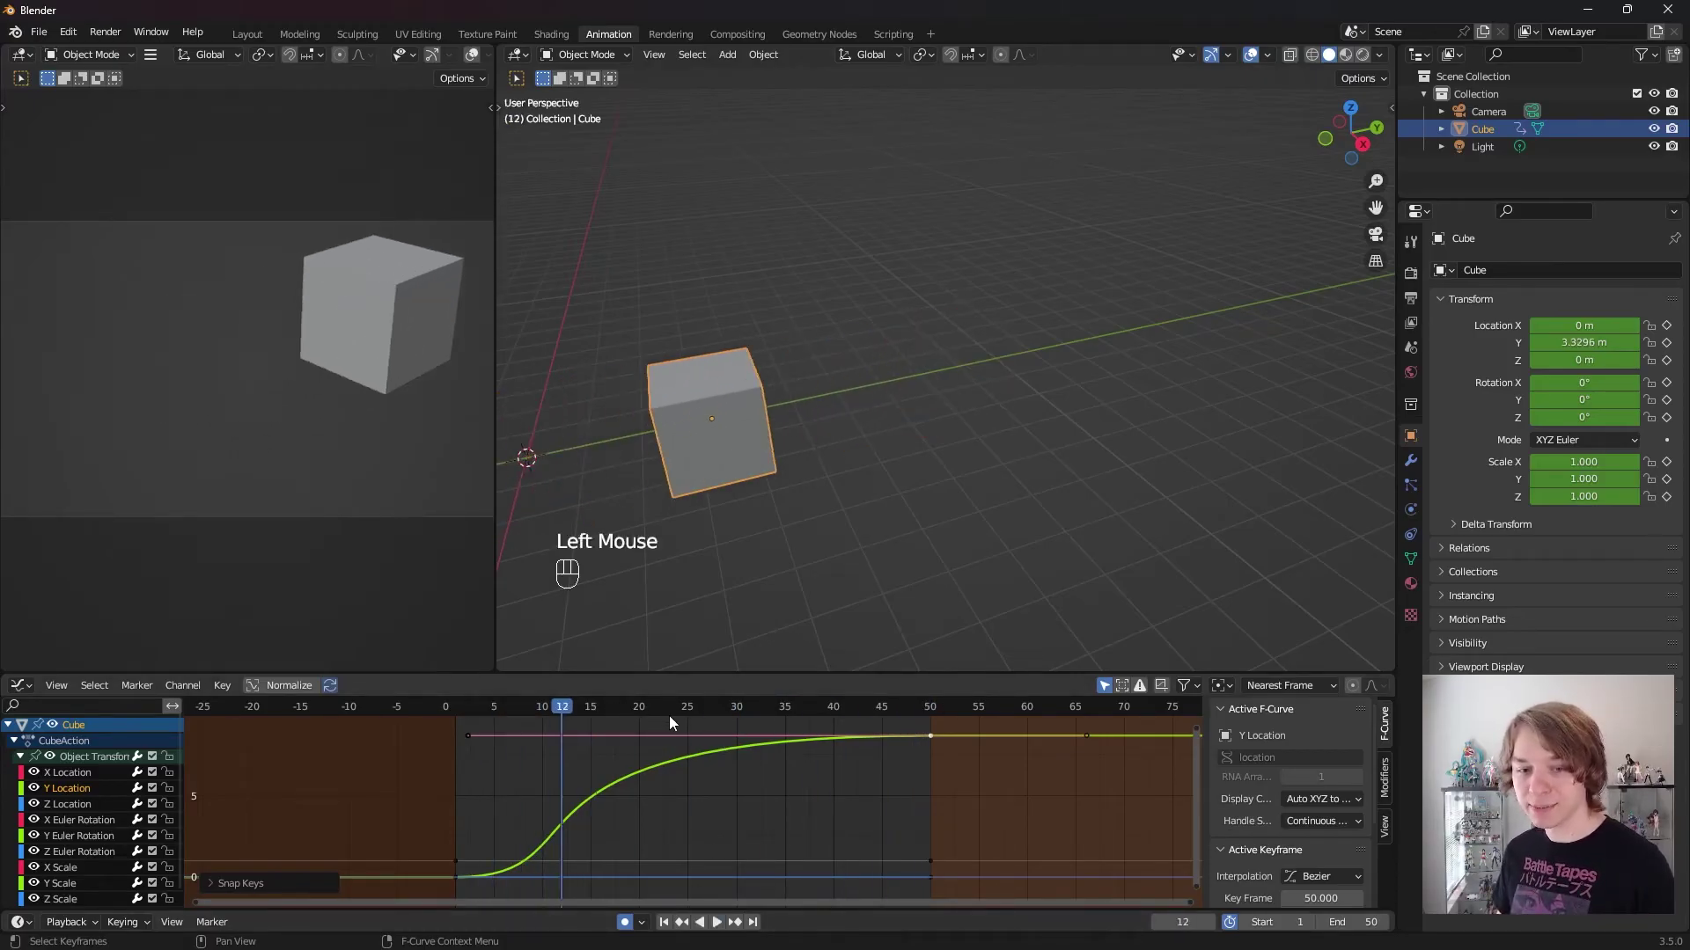
drag(632, 711, 689, 714)
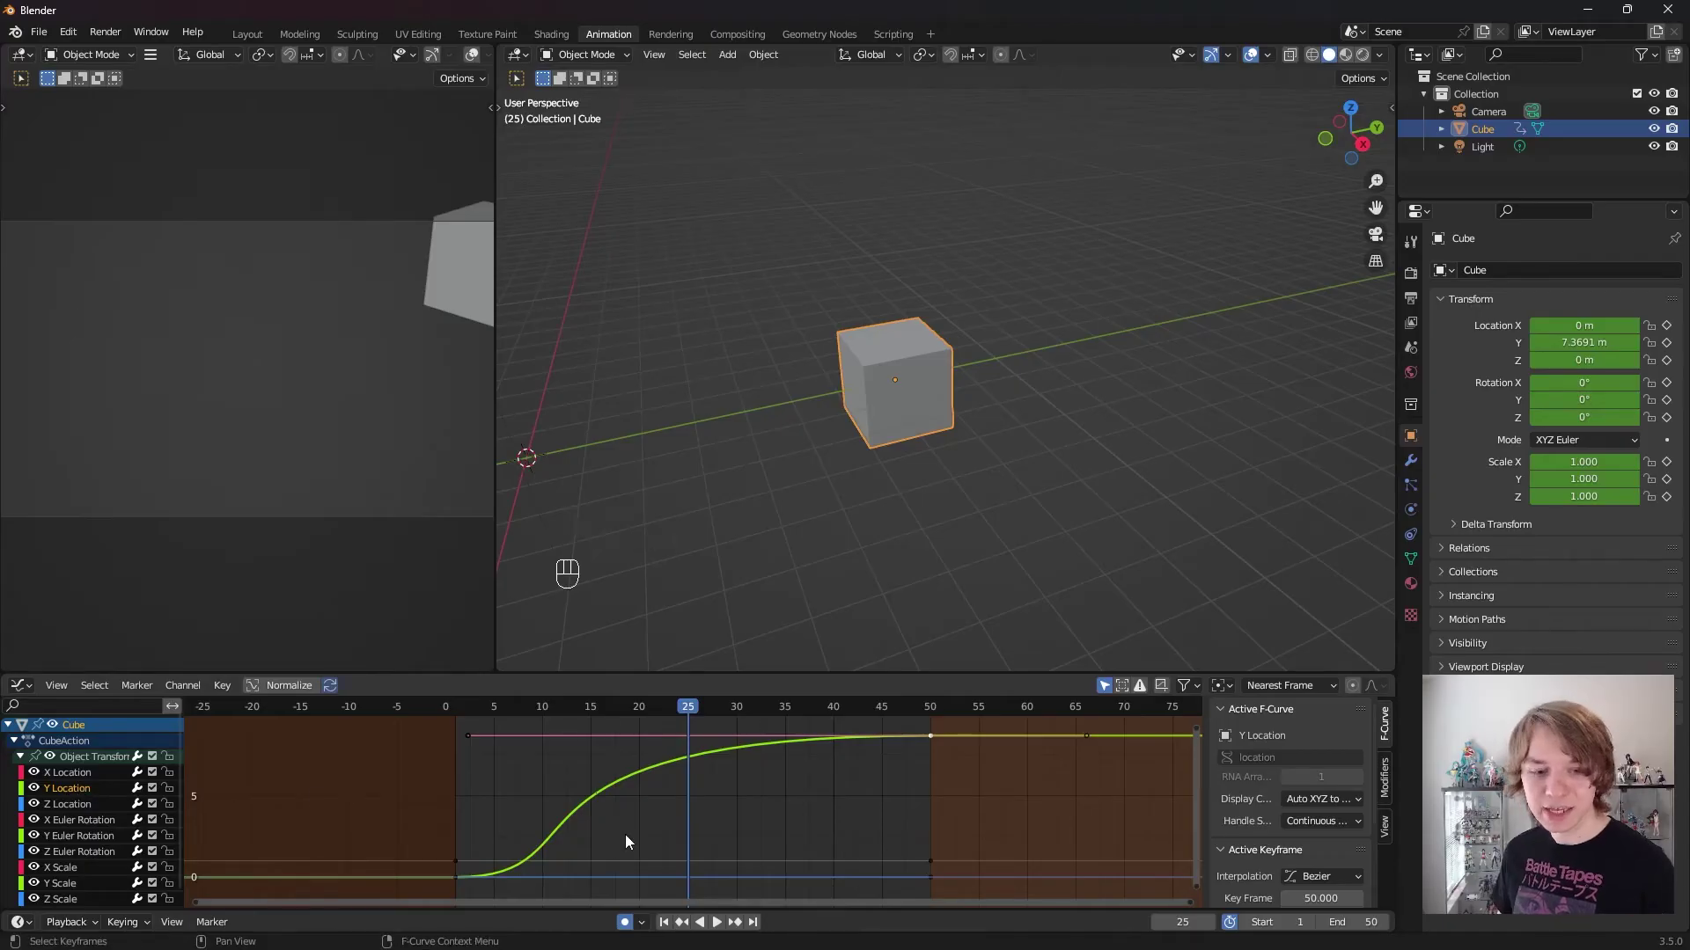
key(i)
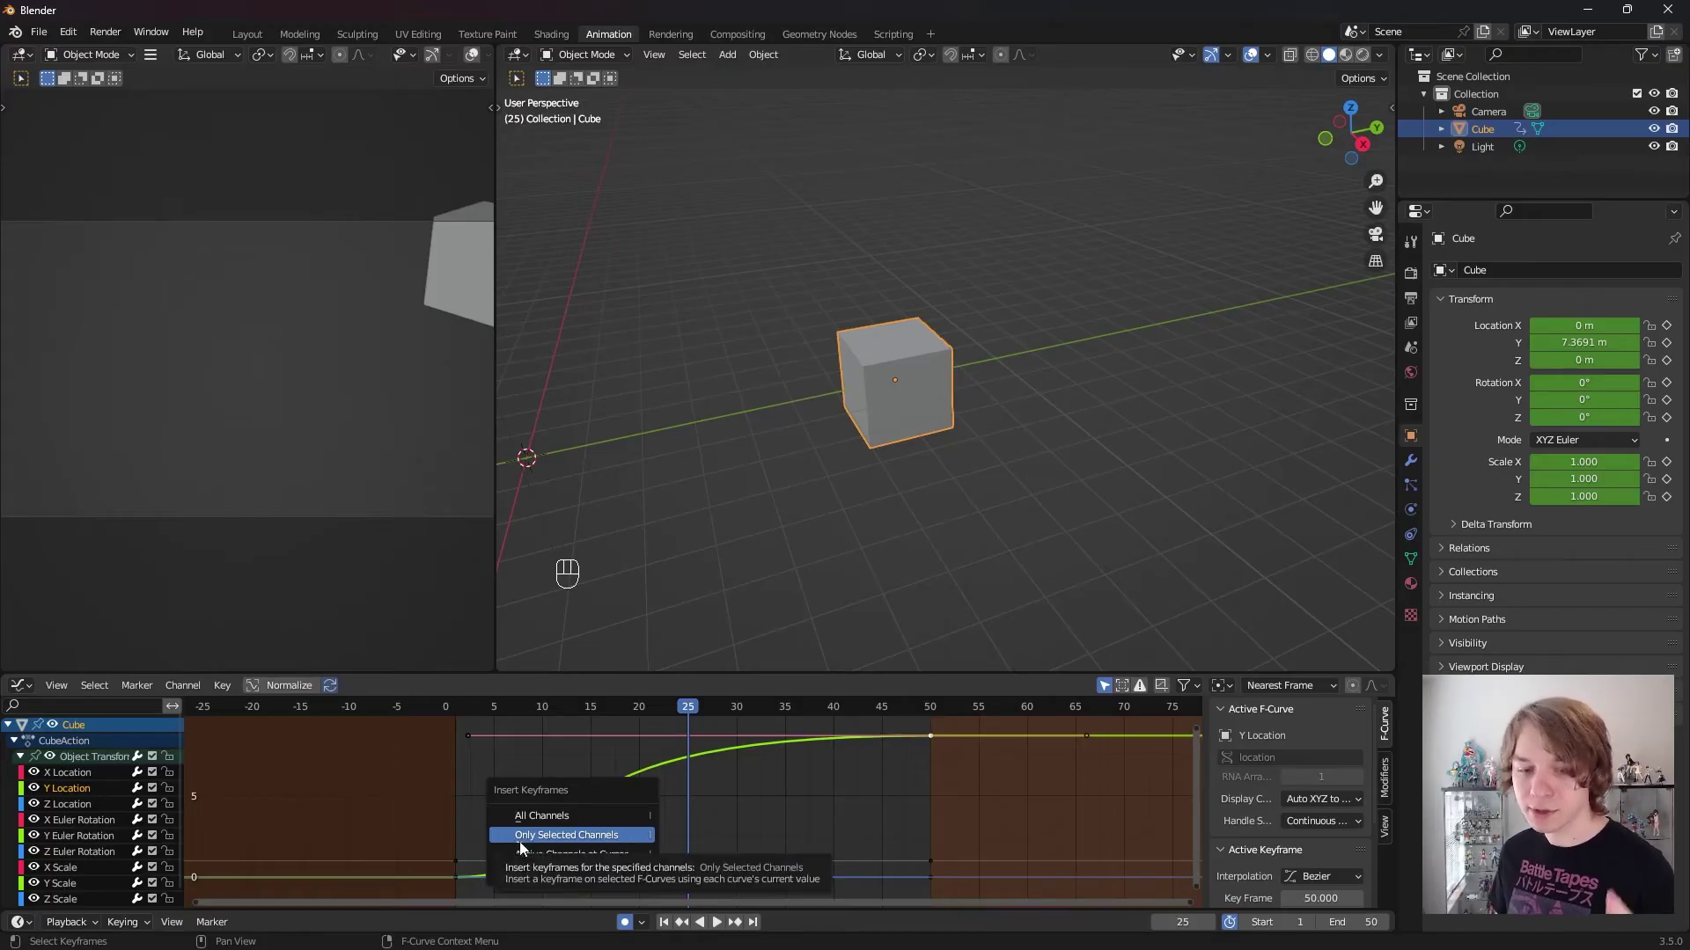
click(631, 841)
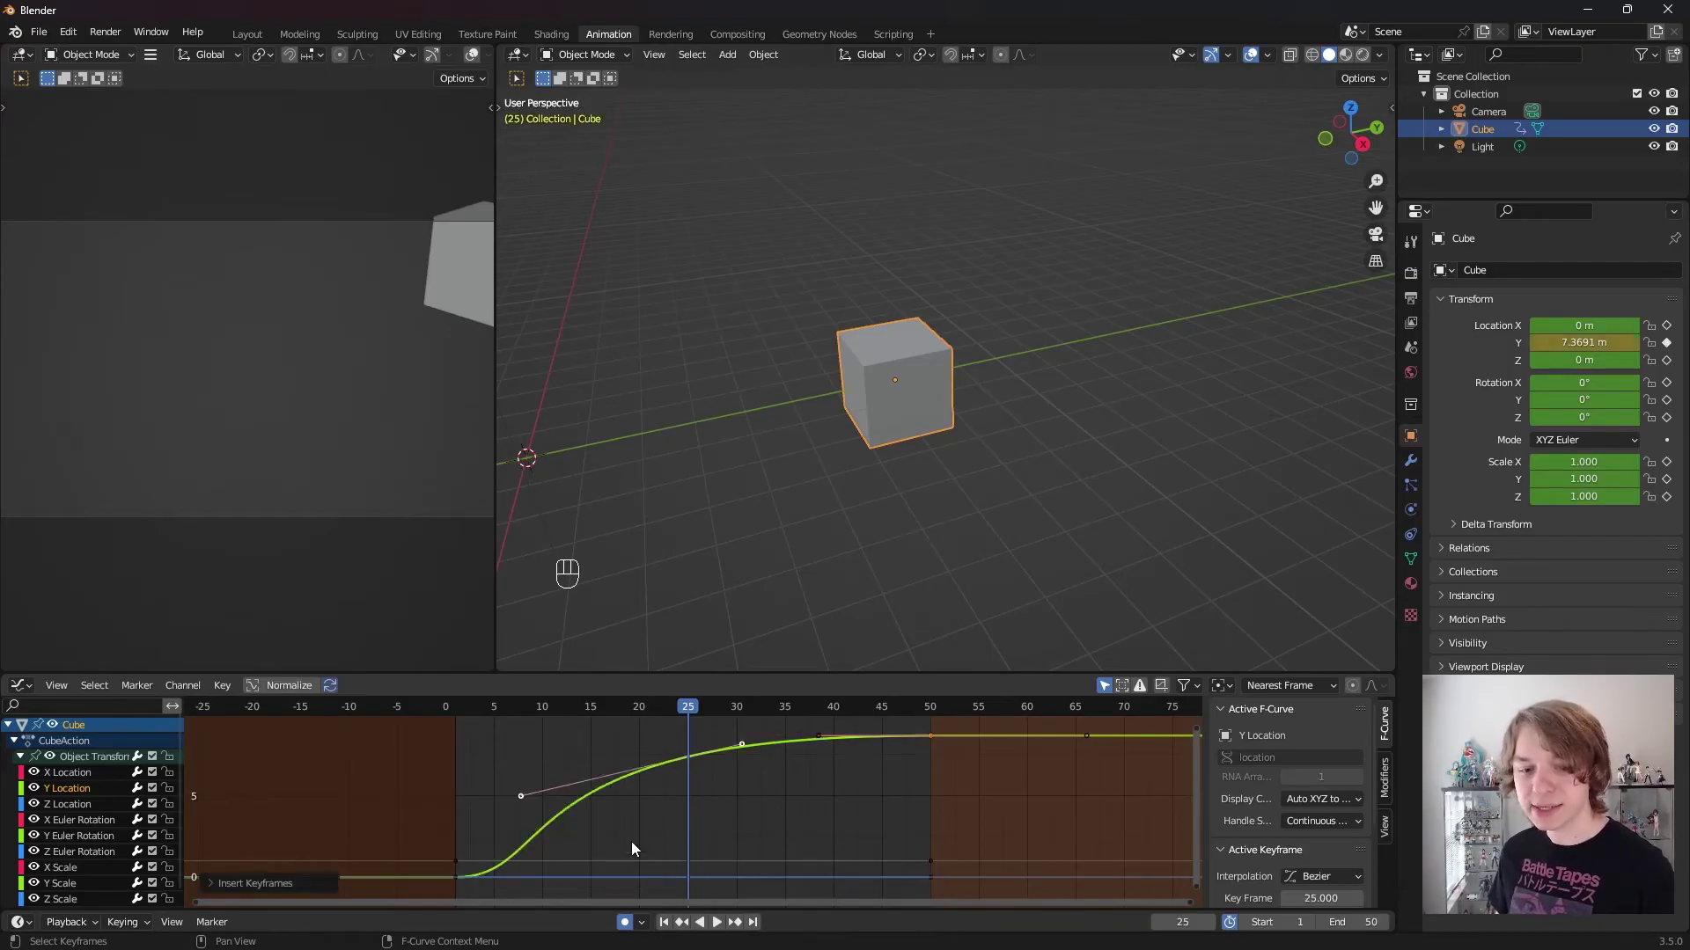
click(66, 805)
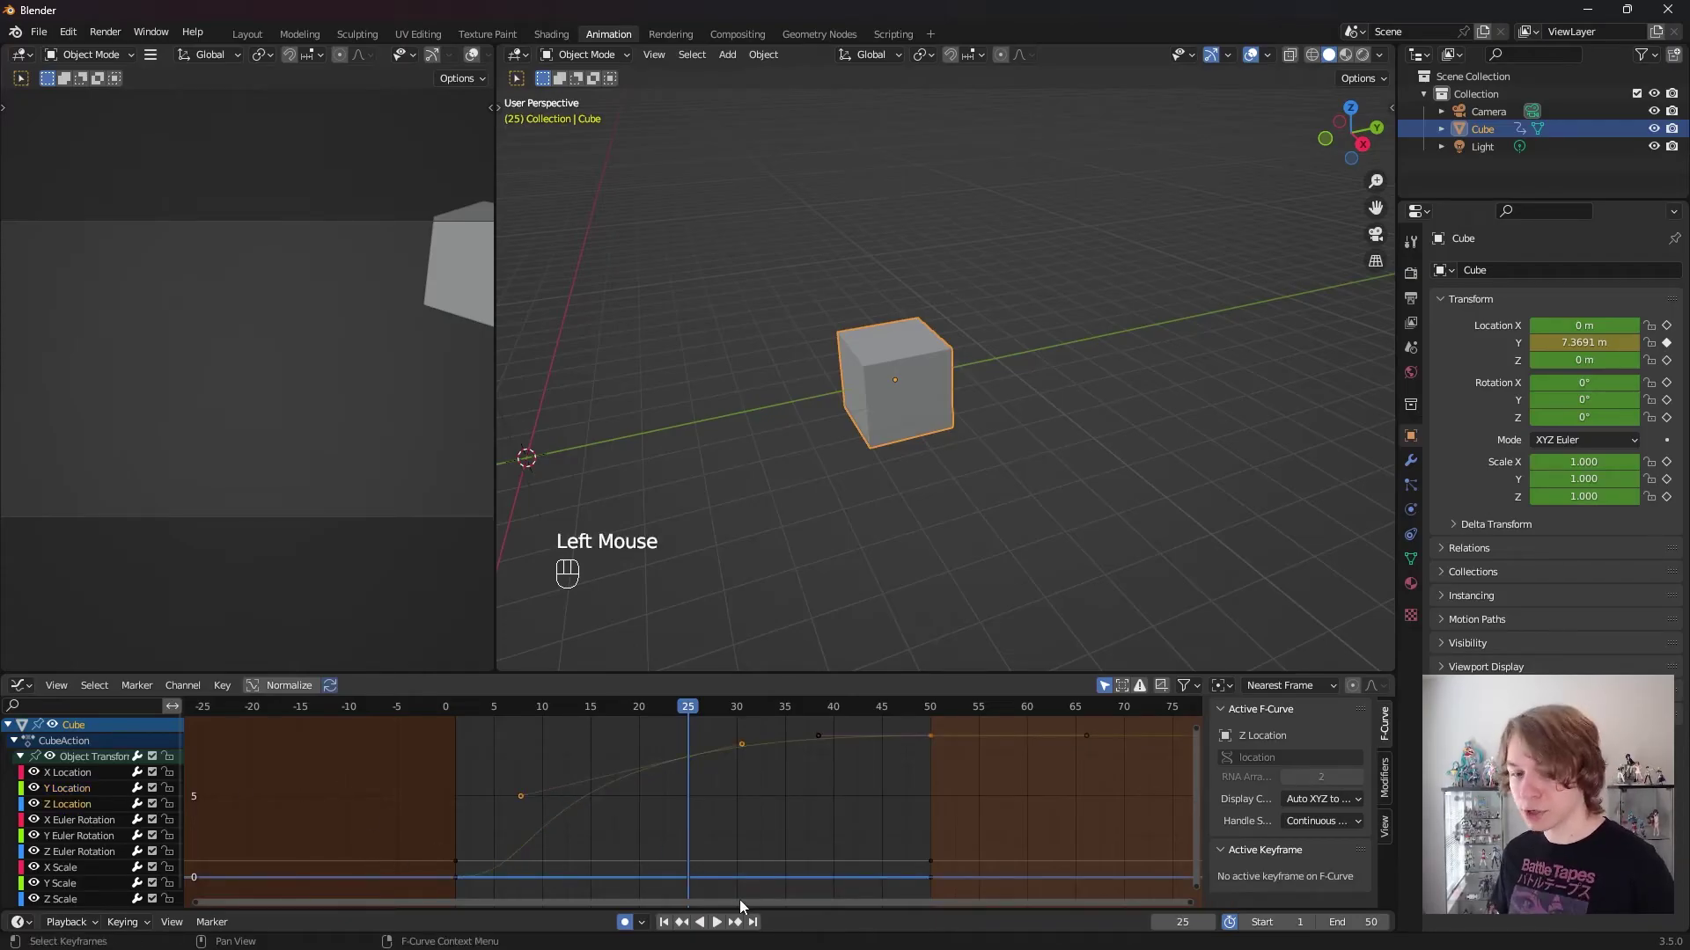
click(87, 793)
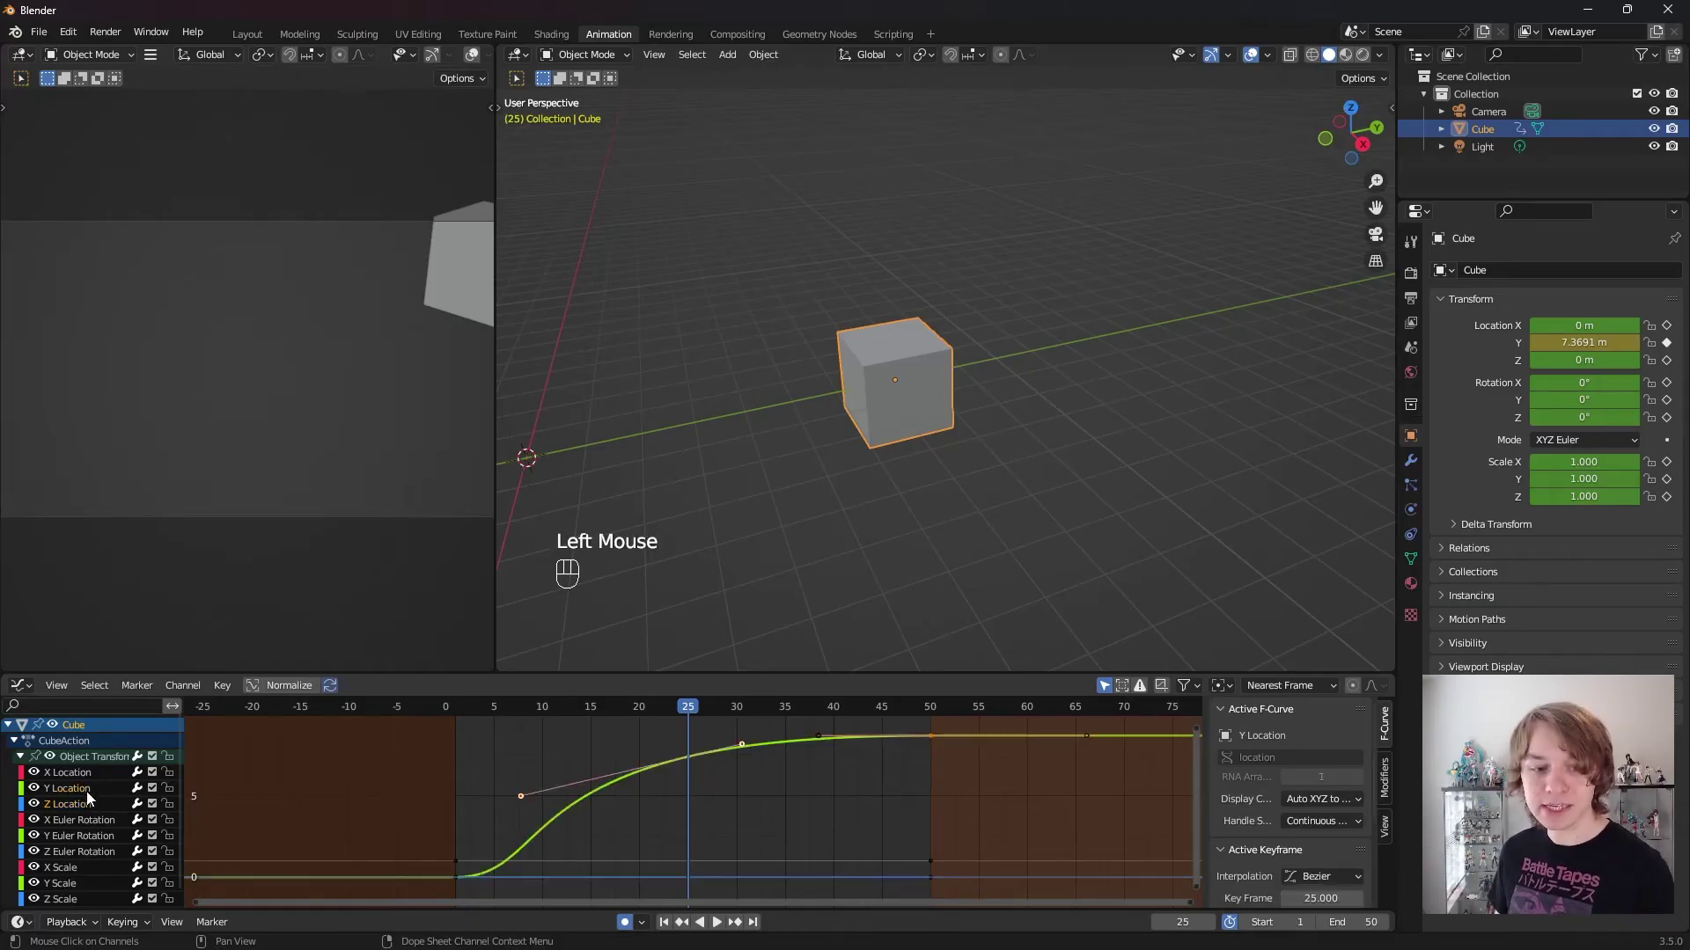
Step: Set the handle type of the frame 25 keyframe to Aligned and try moving its right handle
double_click(691, 757)
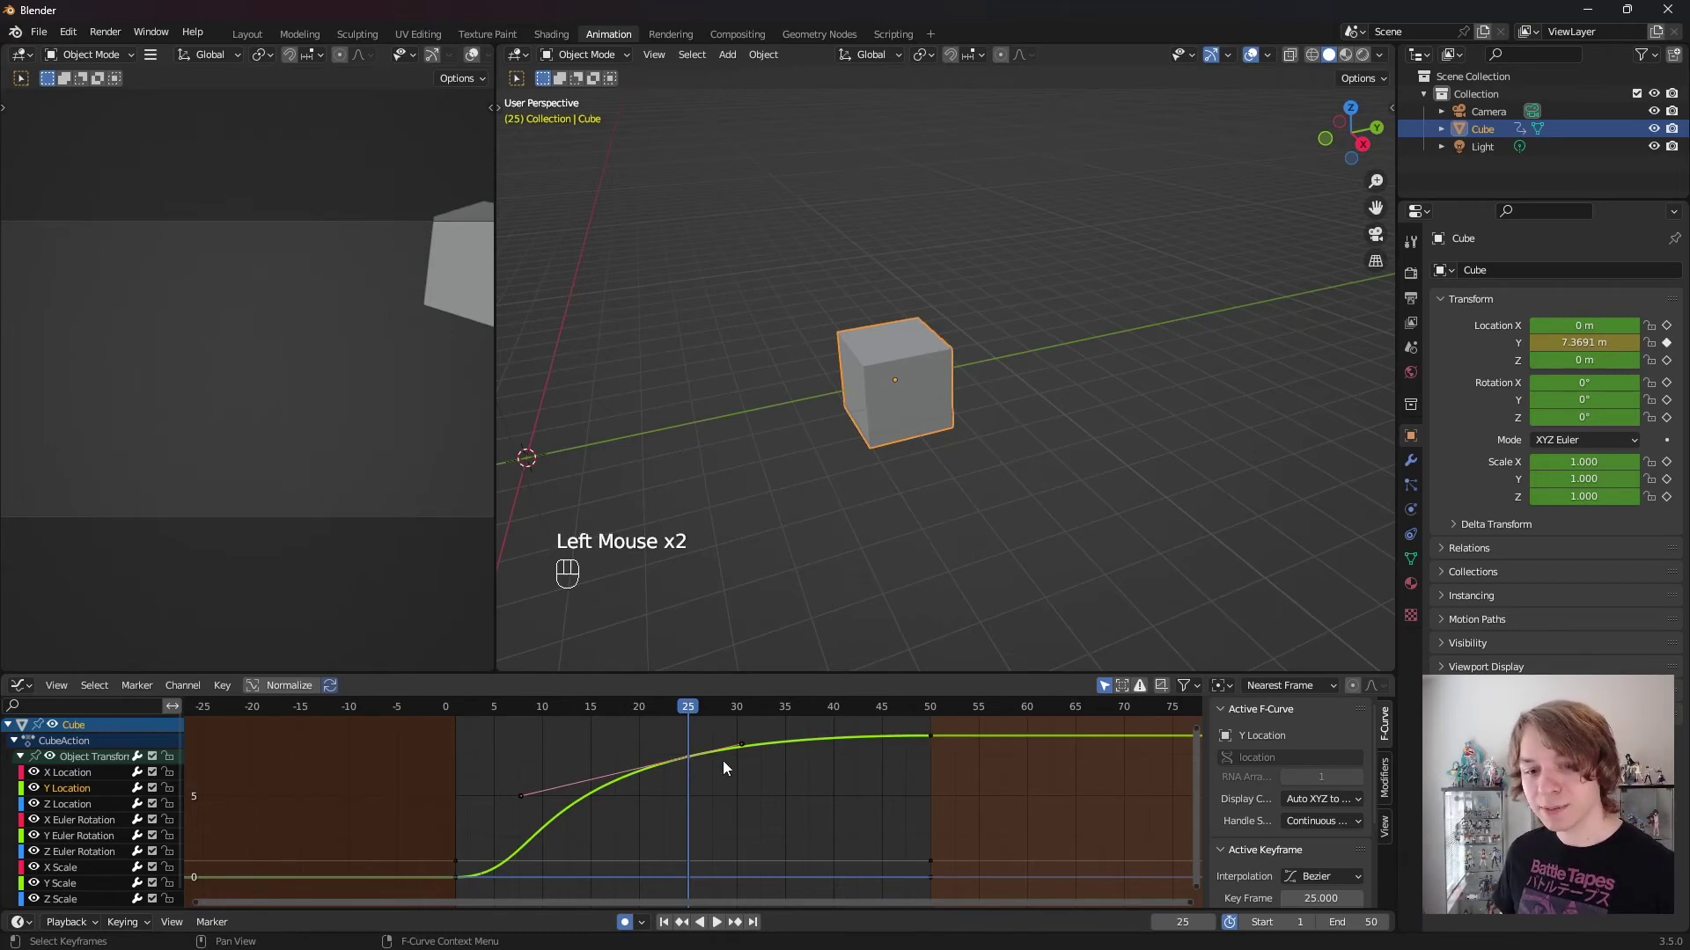
key(v)
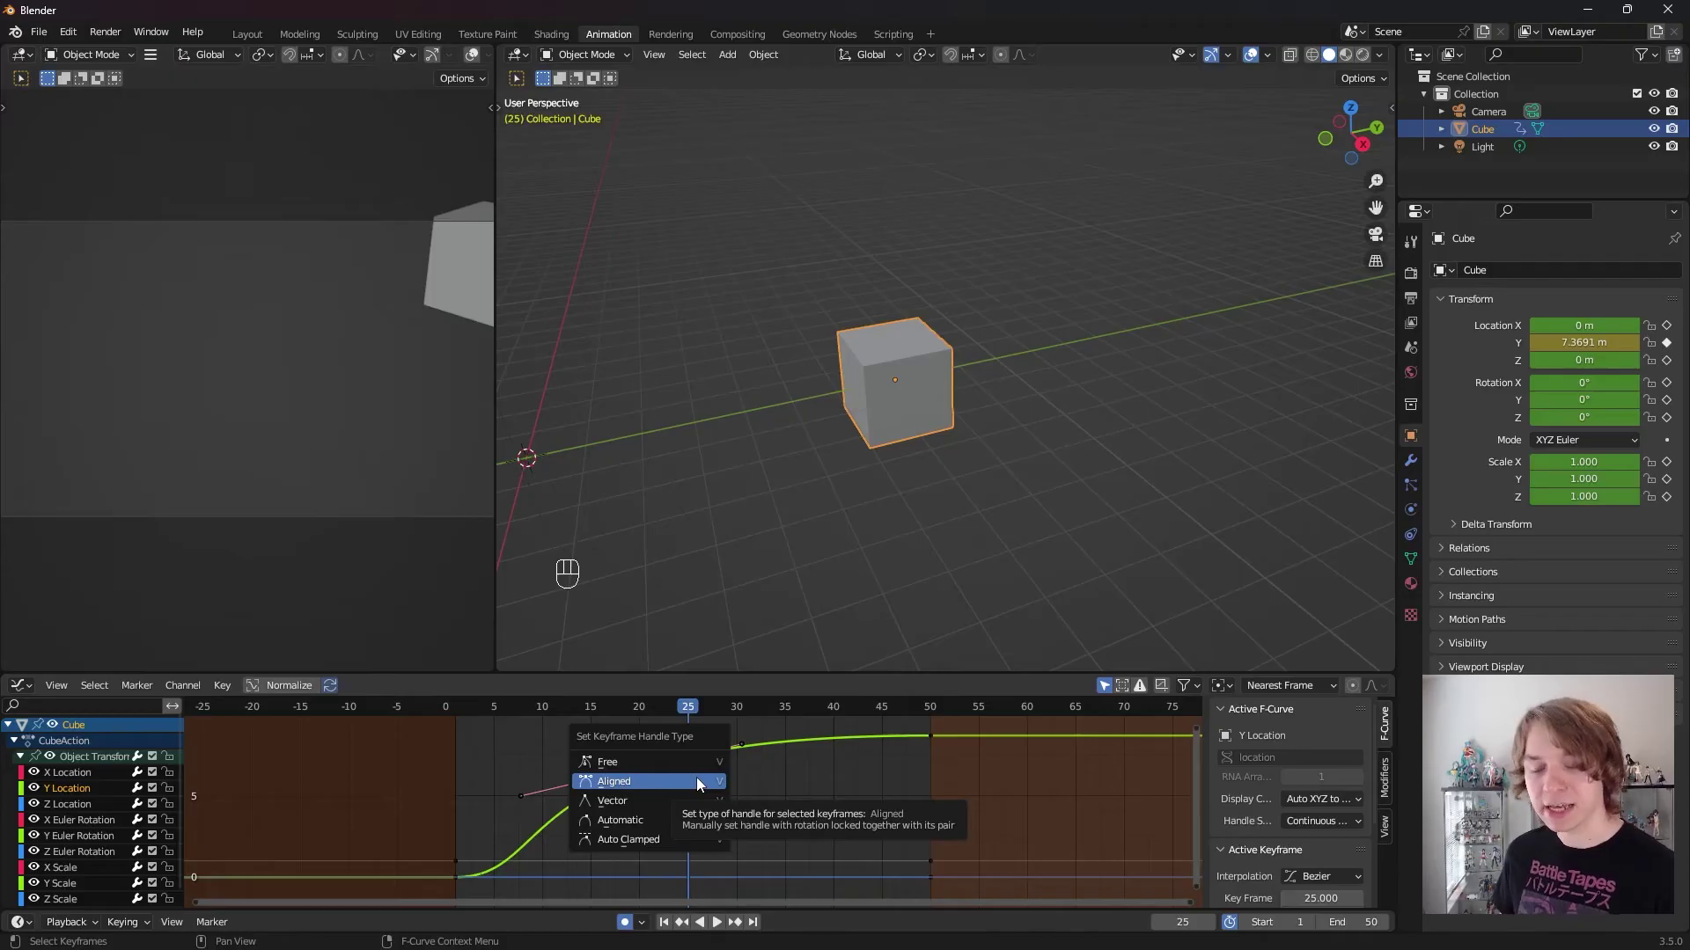
click(647, 783)
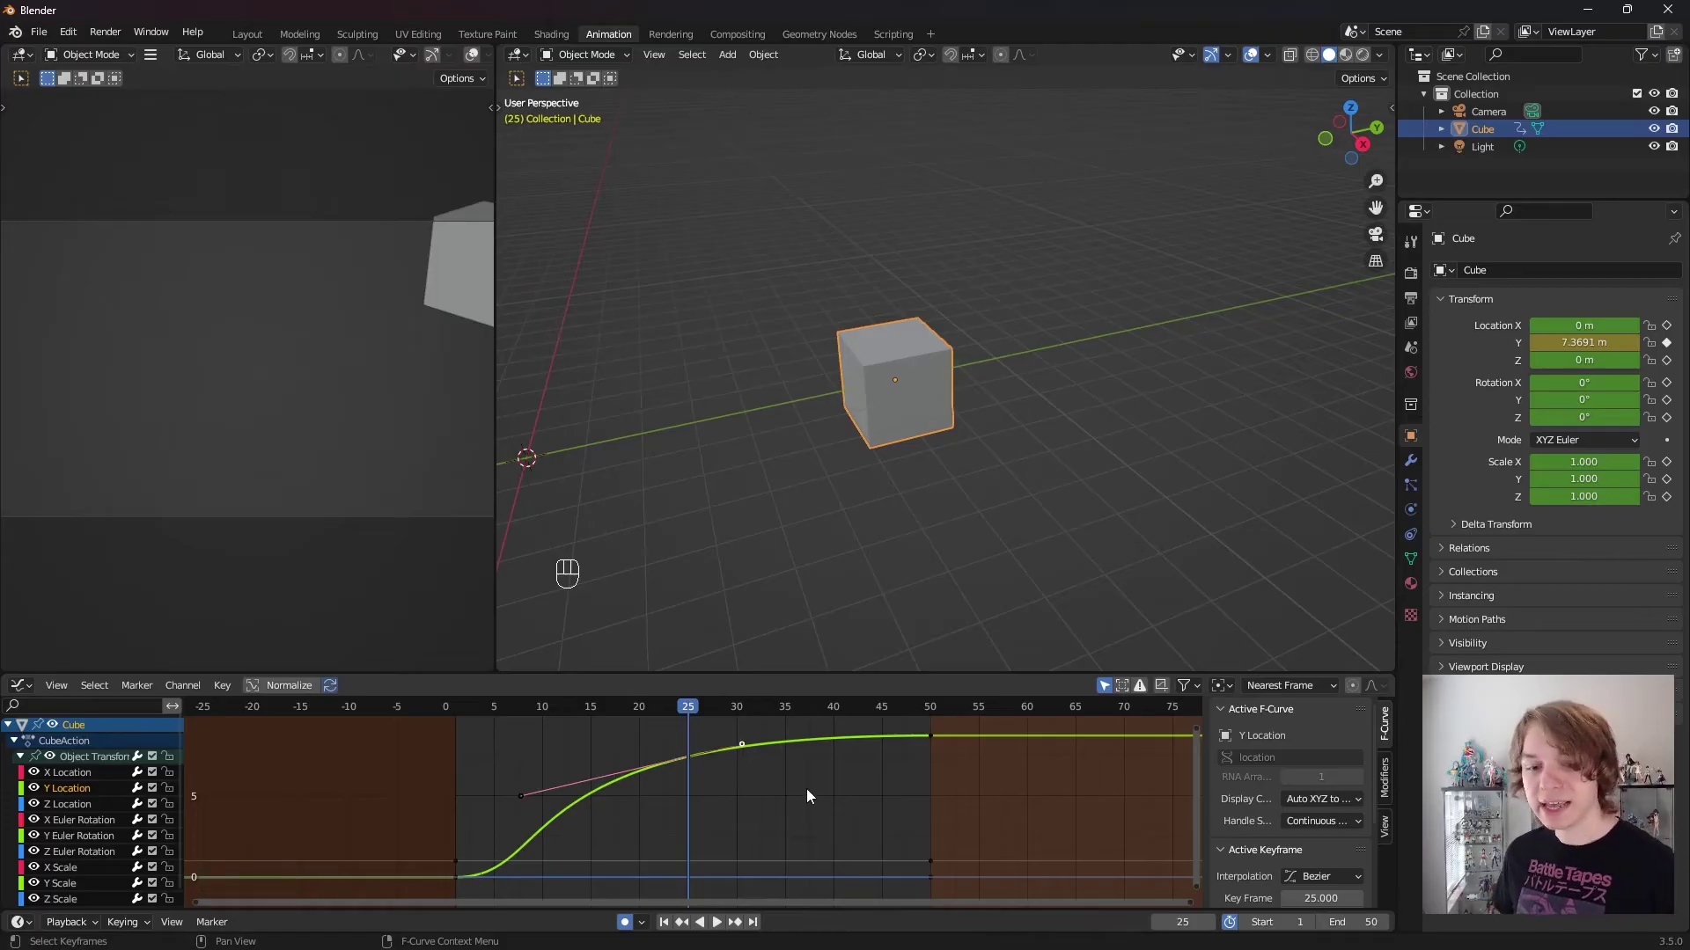
key(g)
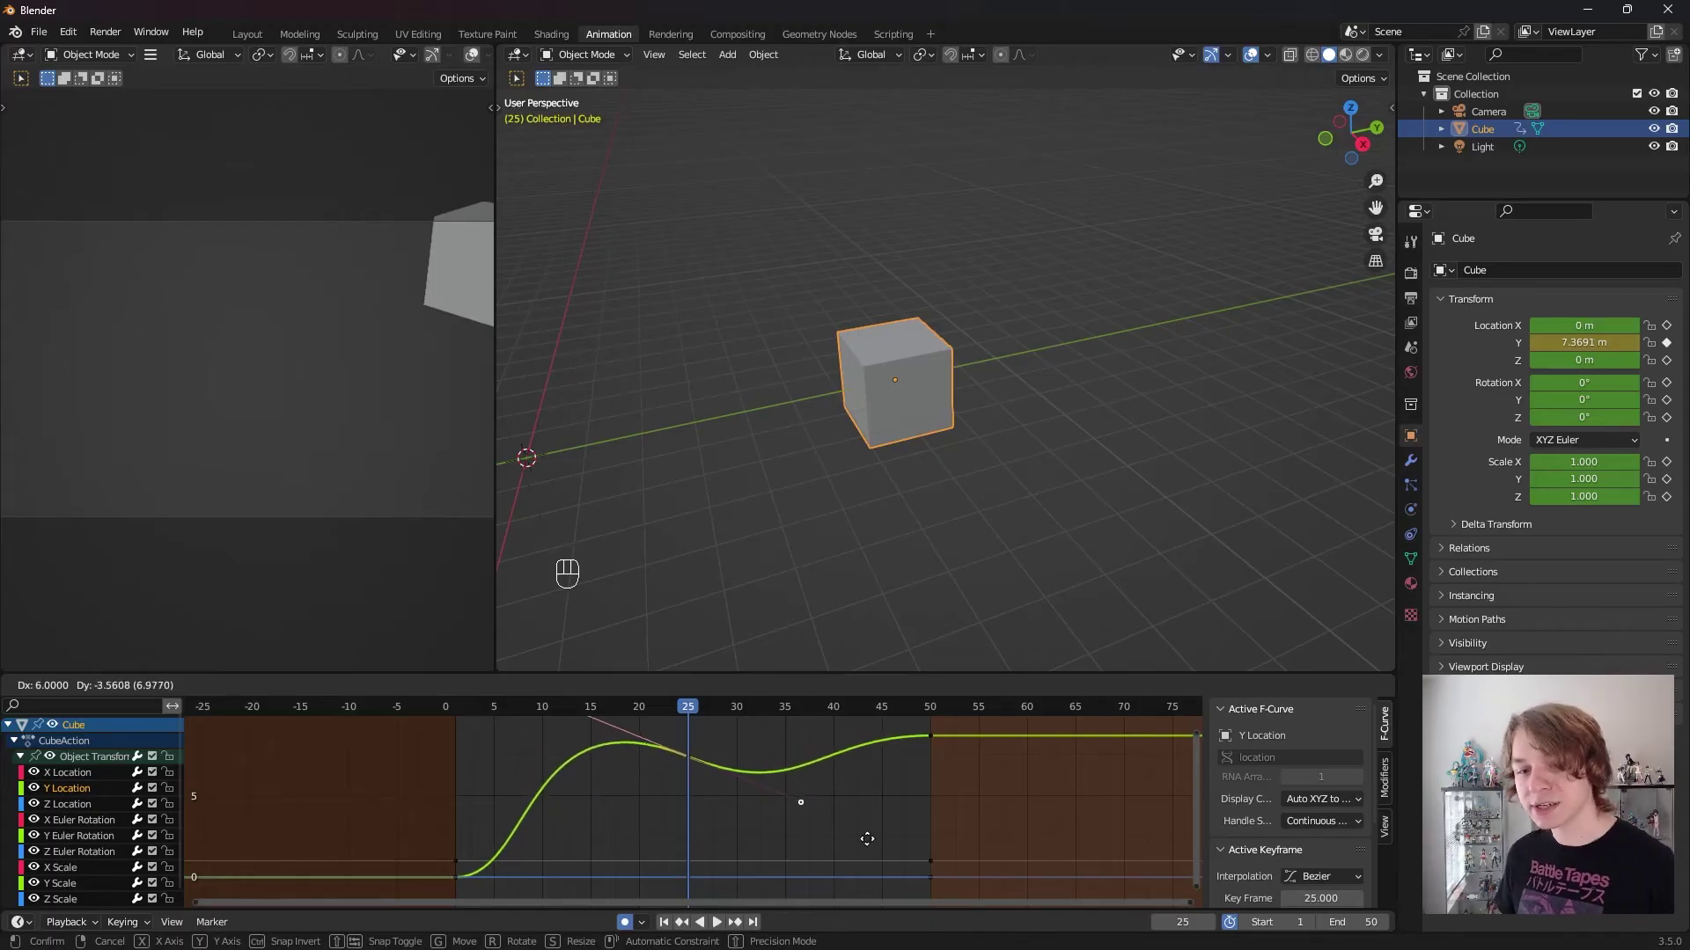
key(v)
key(g)
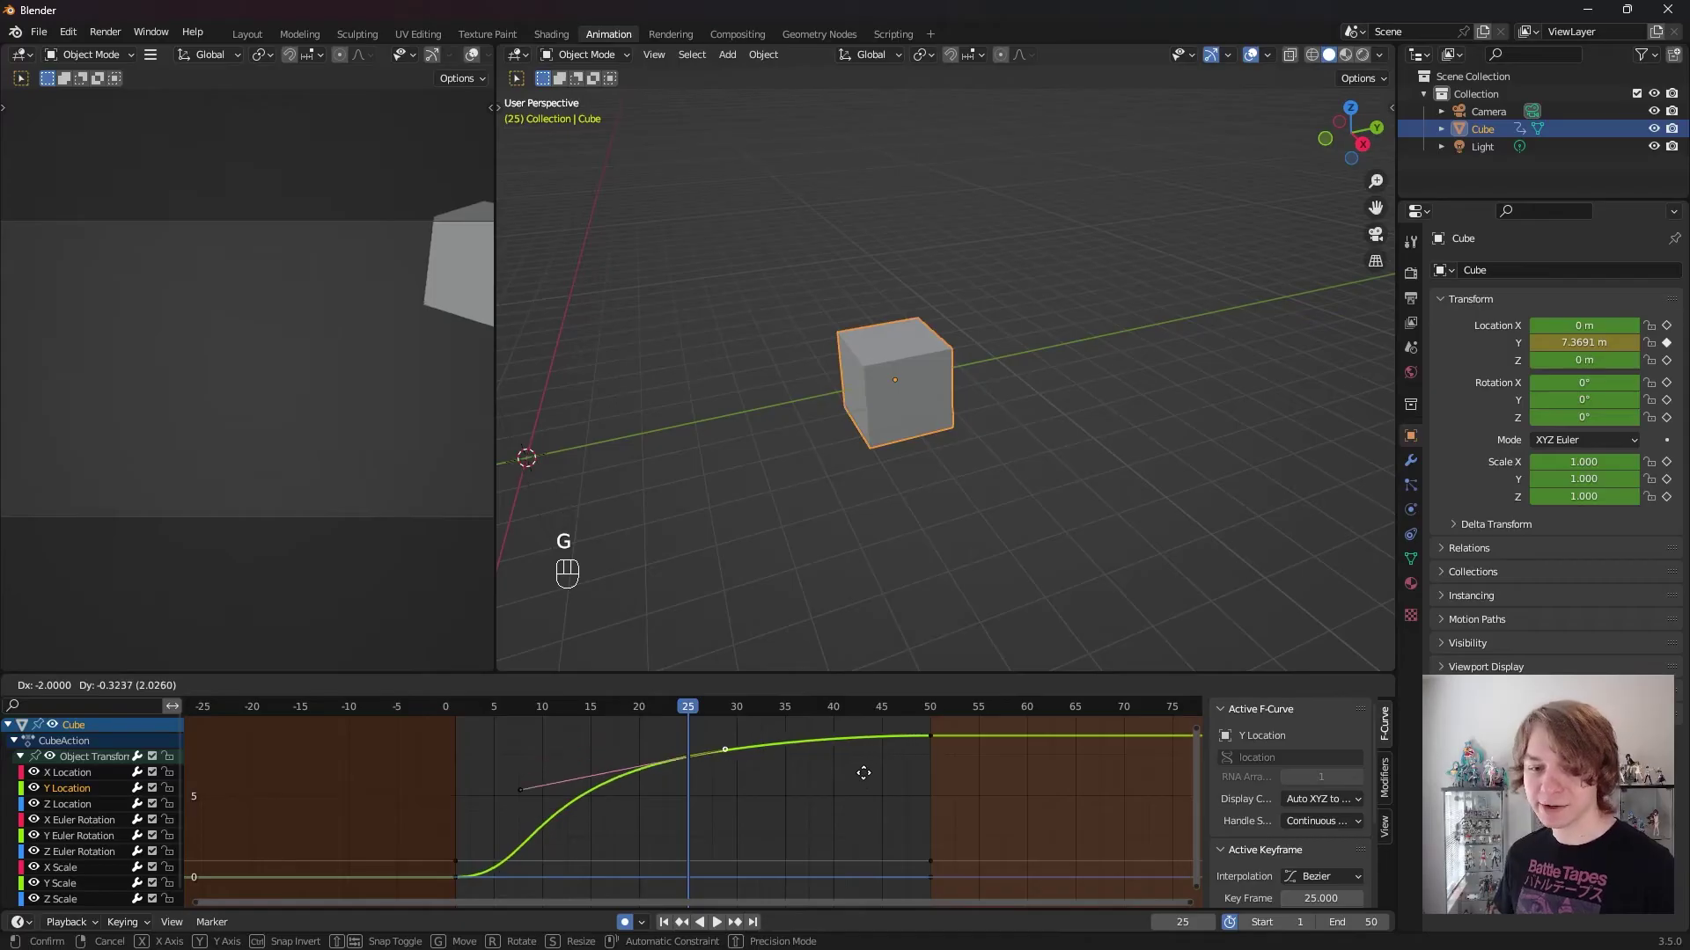
click(677, 803)
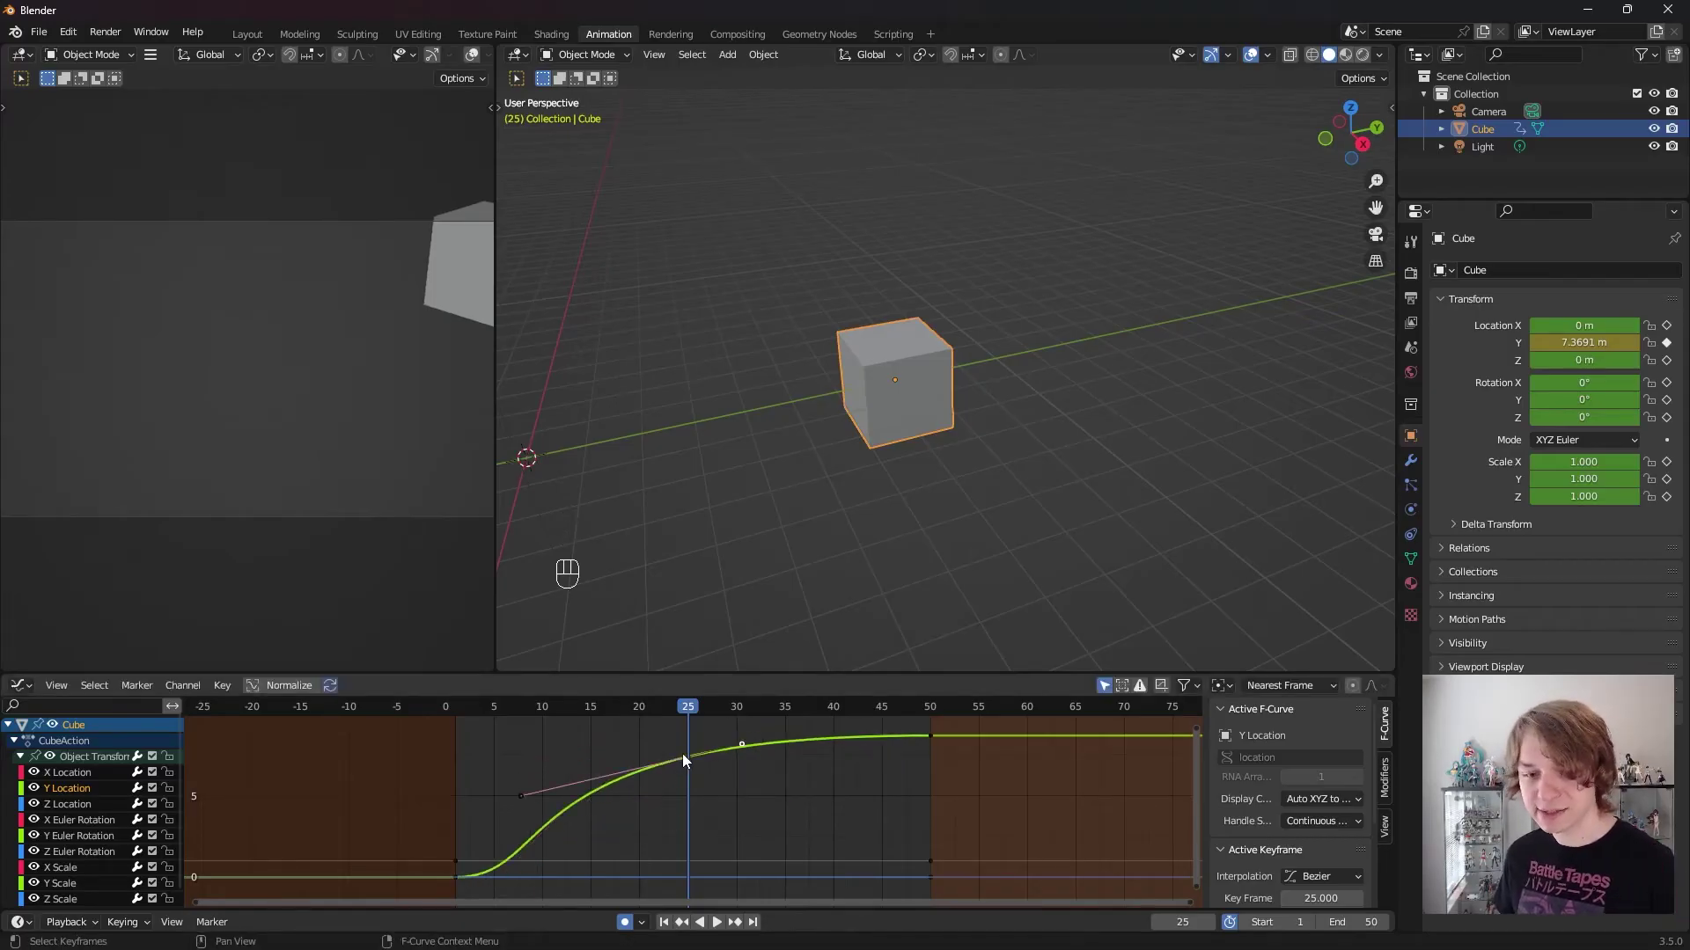
Step: Set the frame 25 keyframe's handles to Free and pull its right handle down to about frame 30 near value 0
click(688, 756)
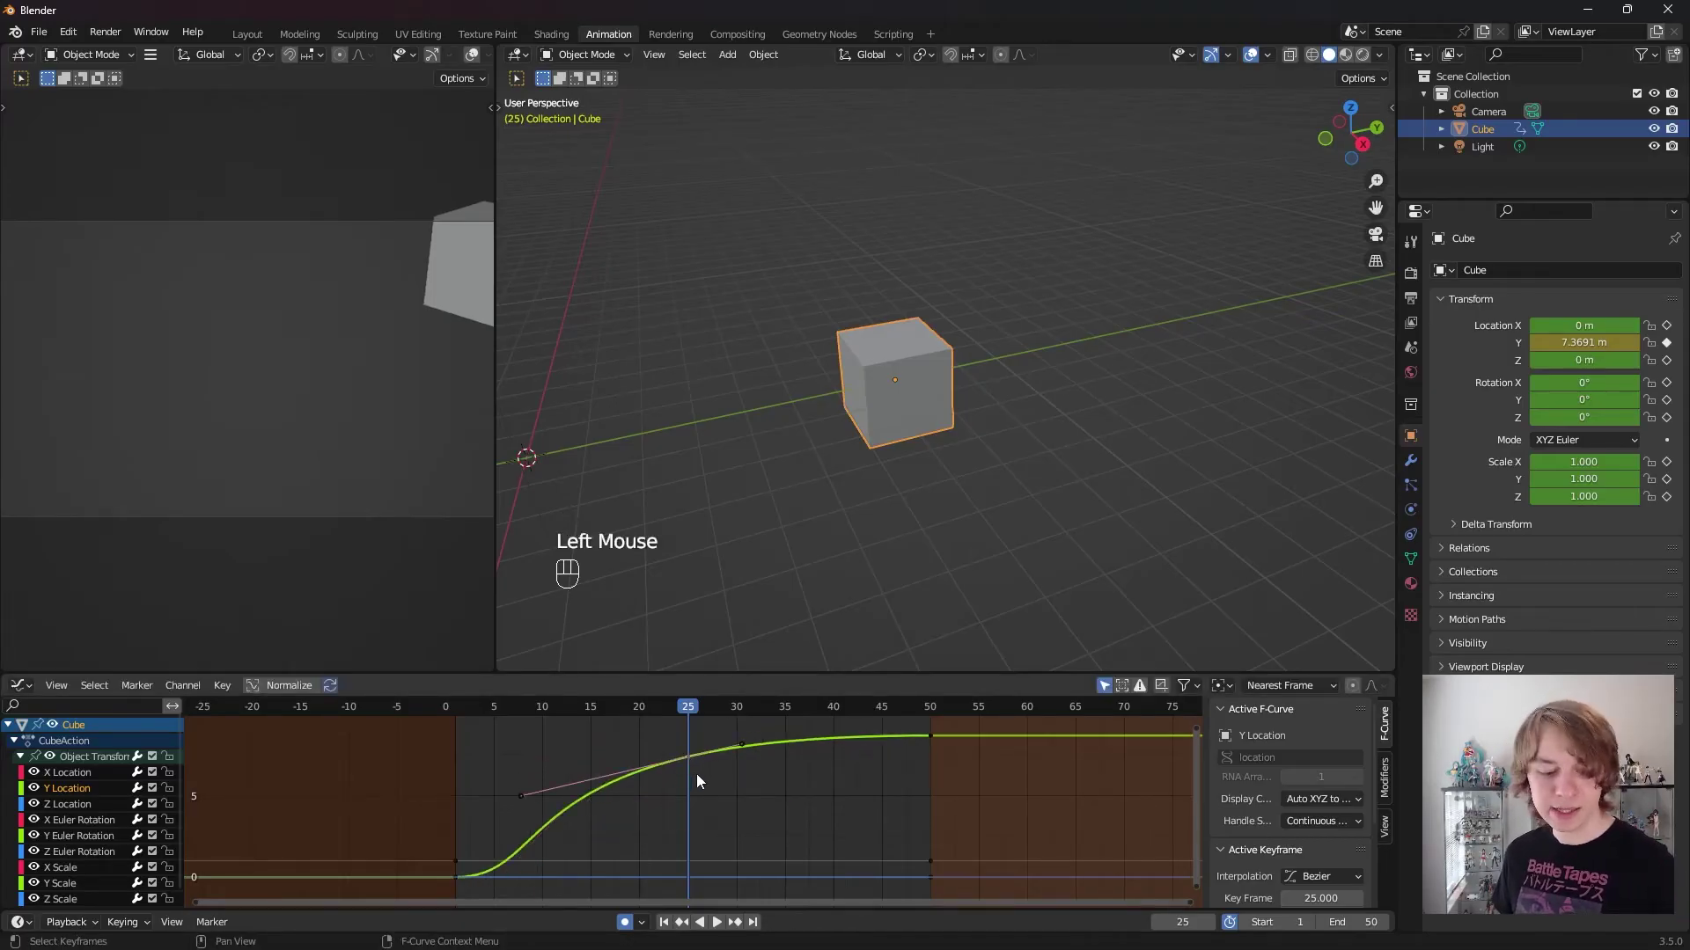
key(v)
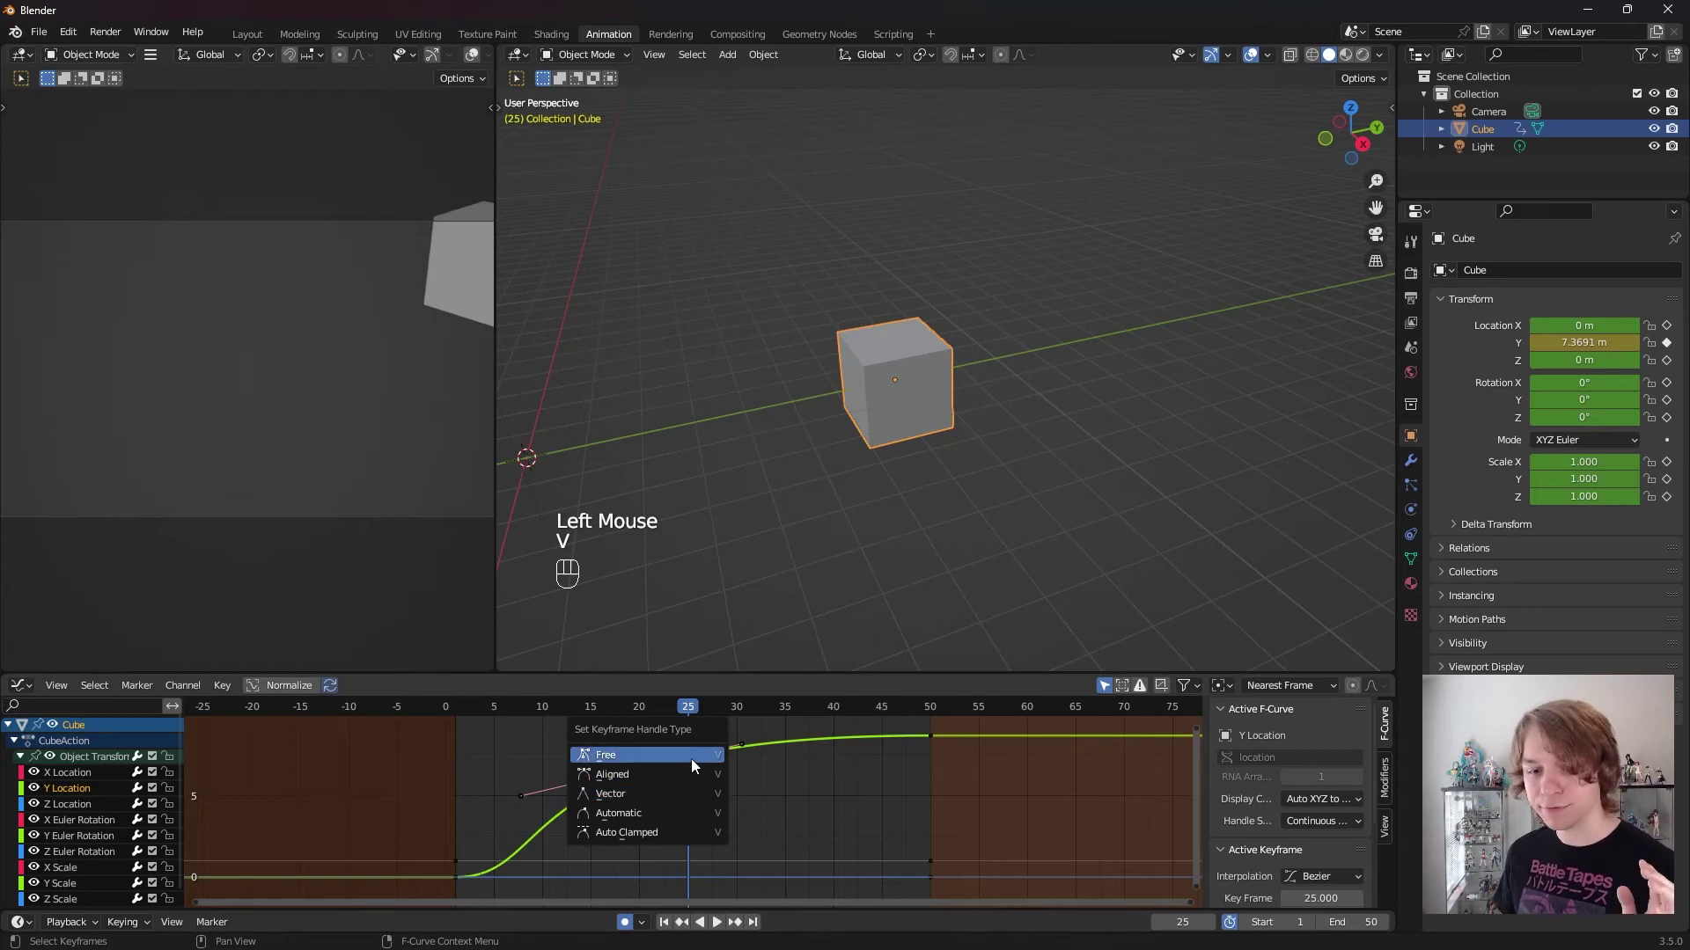
click(690, 757)
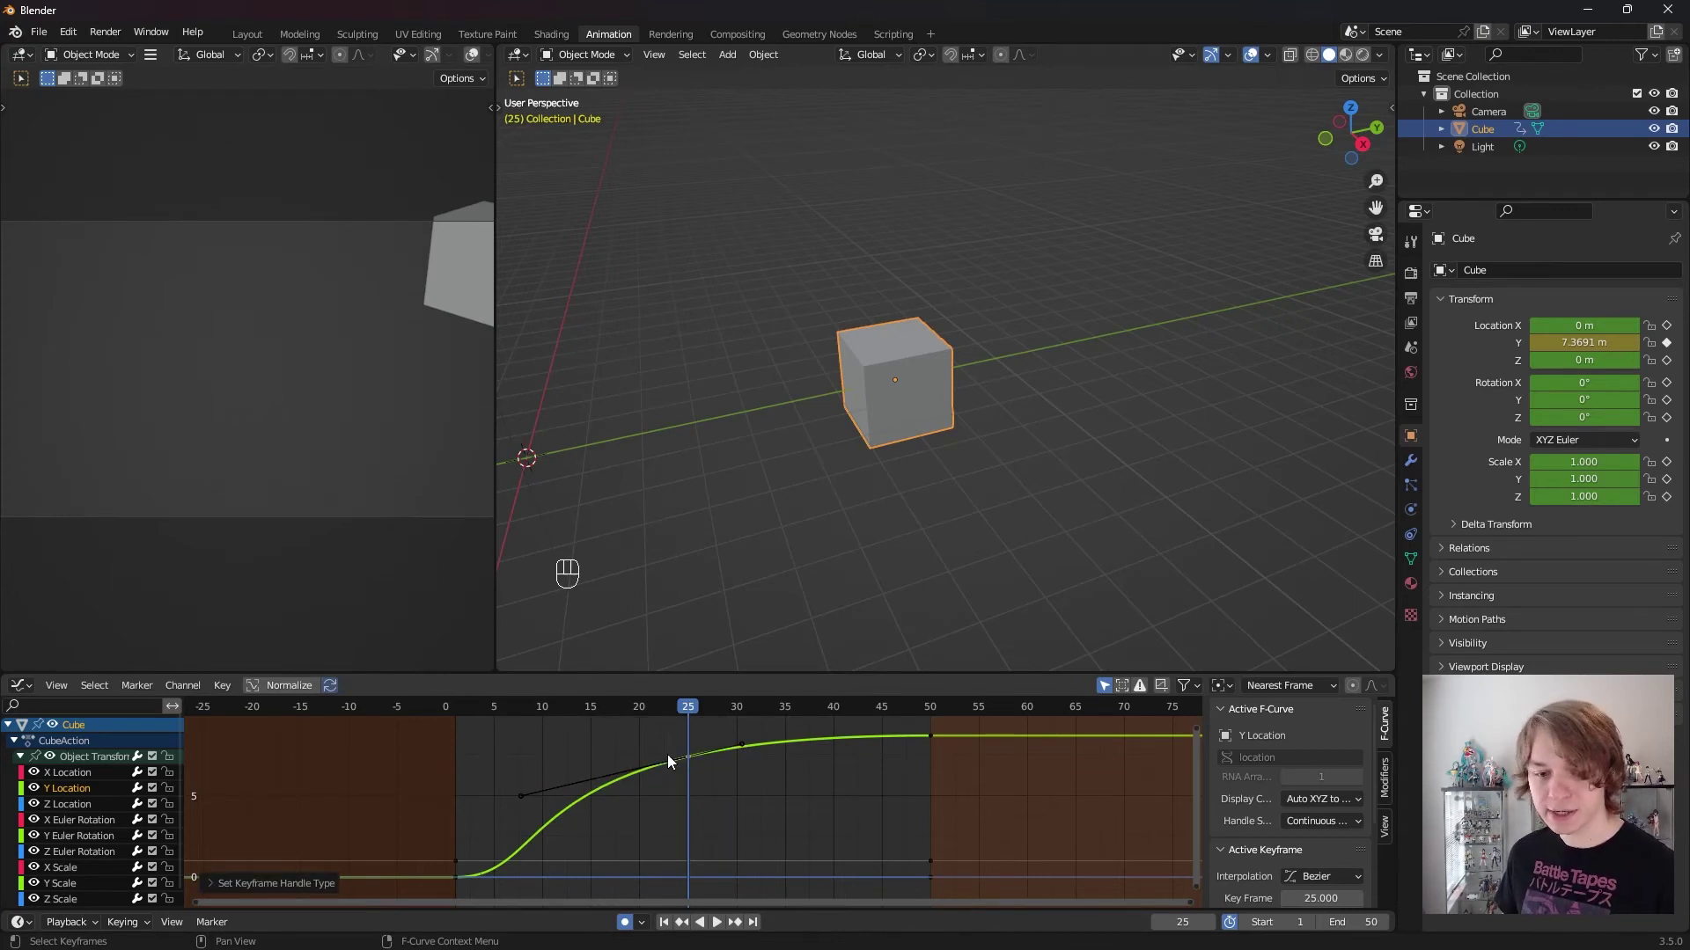
click(745, 745)
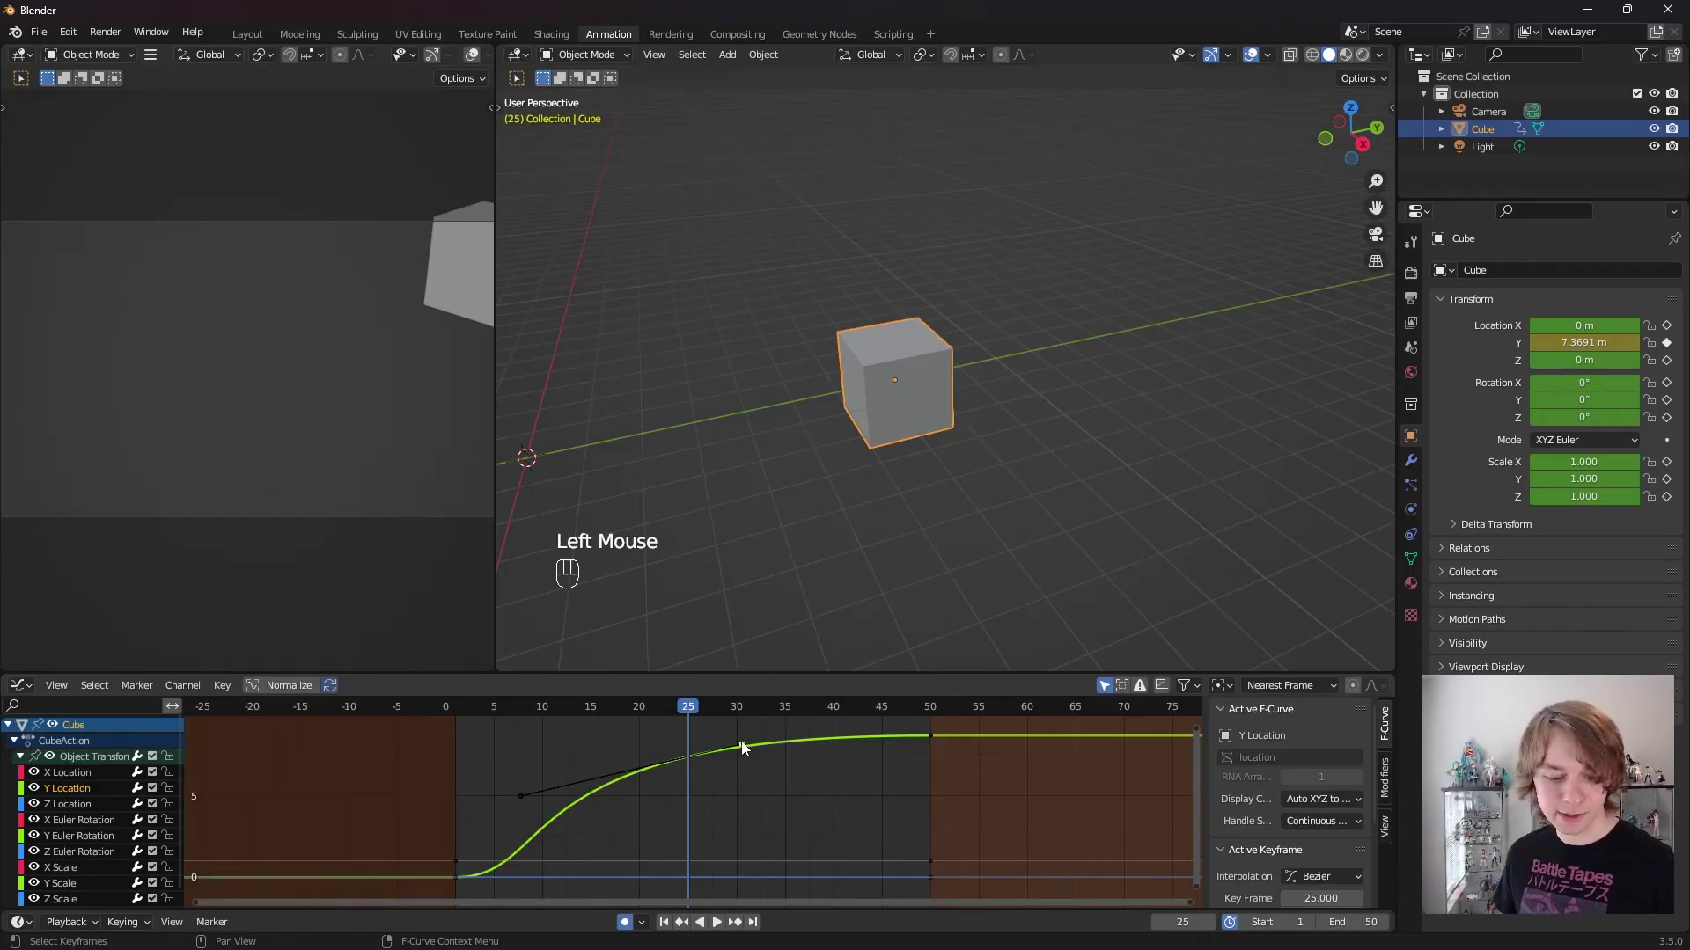
key(g)
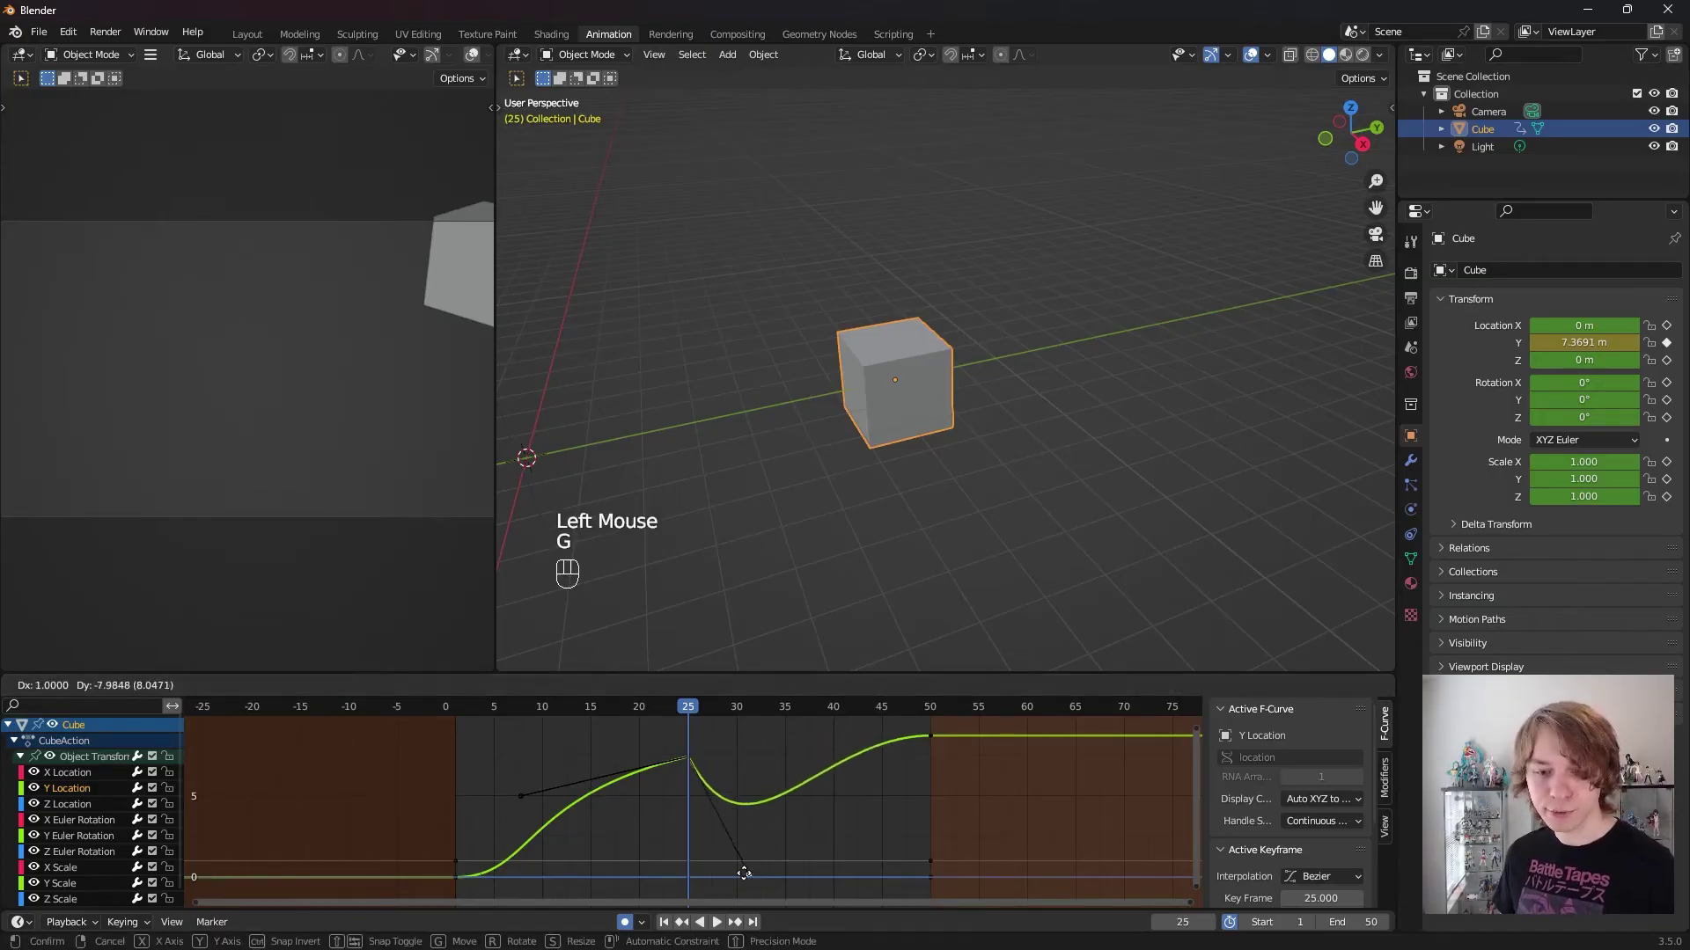
click(733, 875)
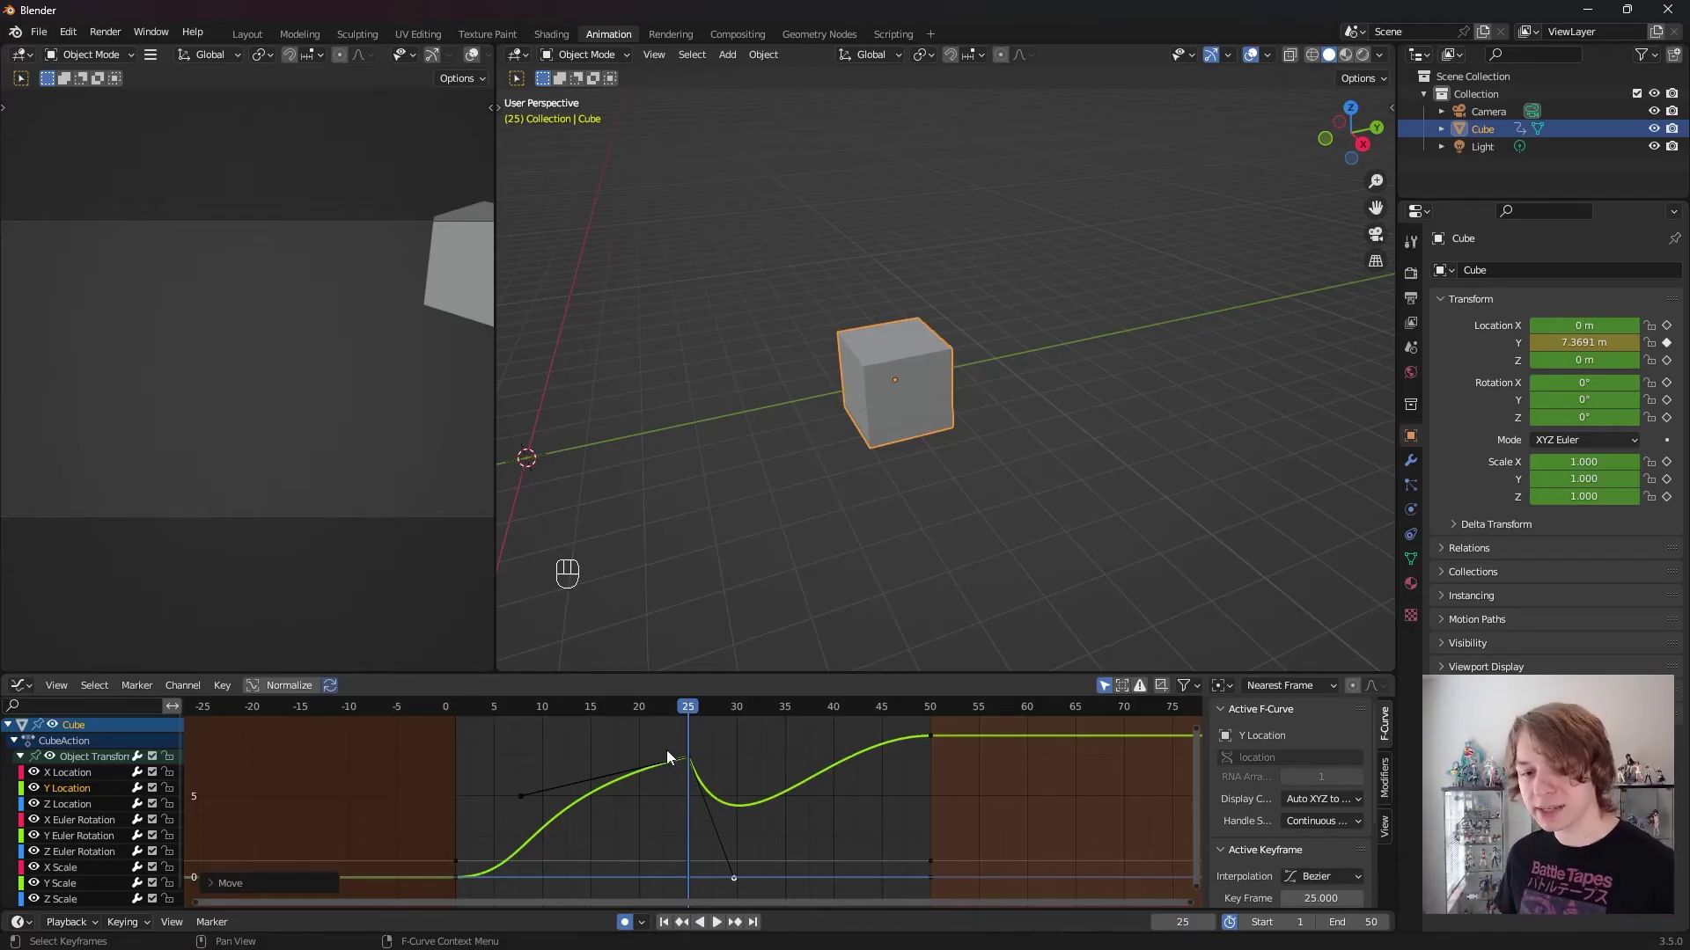
Step: Pull the left handle of the frame 25 keyframe down to about frame 23 near value 3, and play back the cube's motion
click(637, 760)
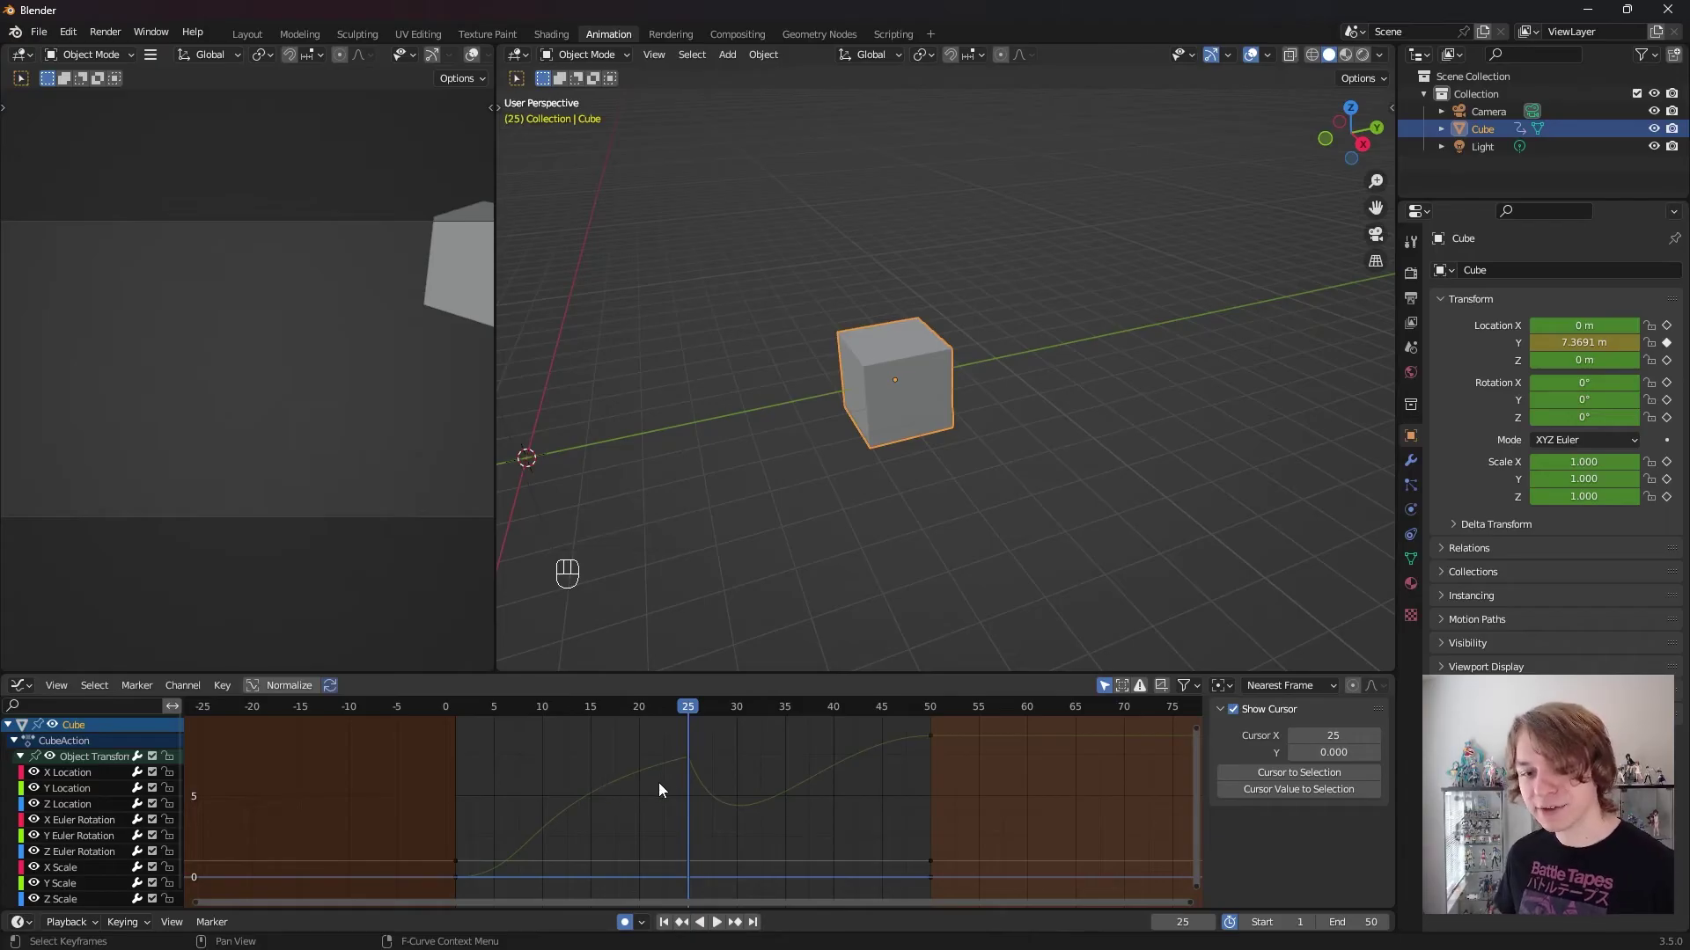
click(689, 757)
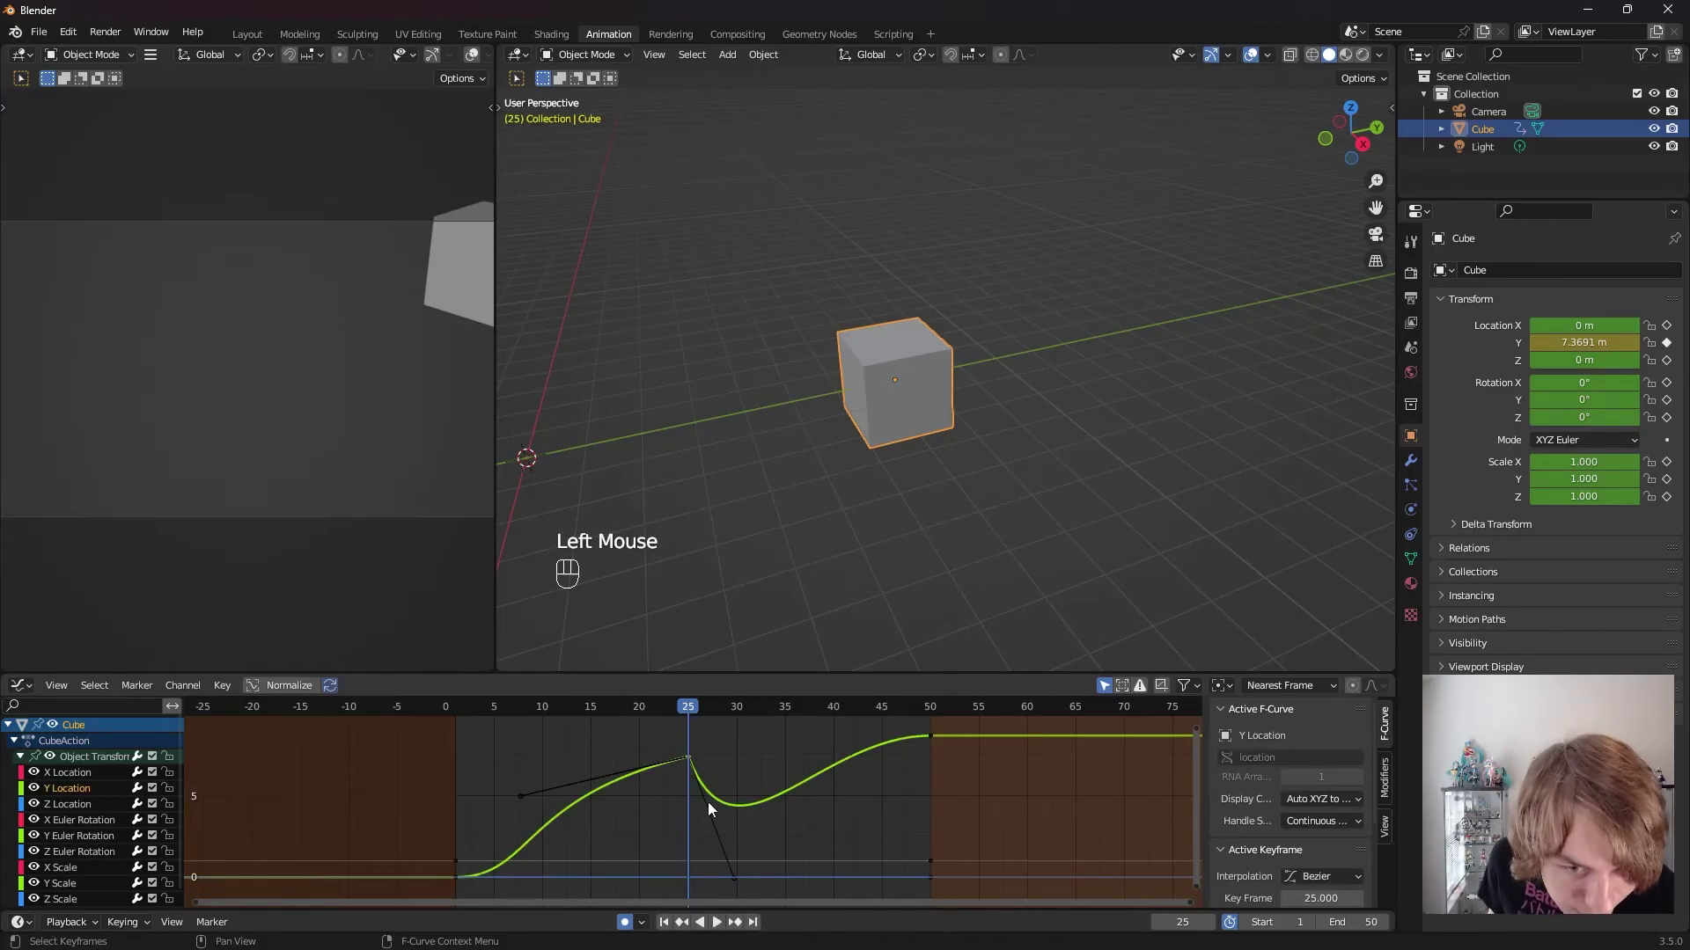
middle_drag(663, 774, 650, 845)
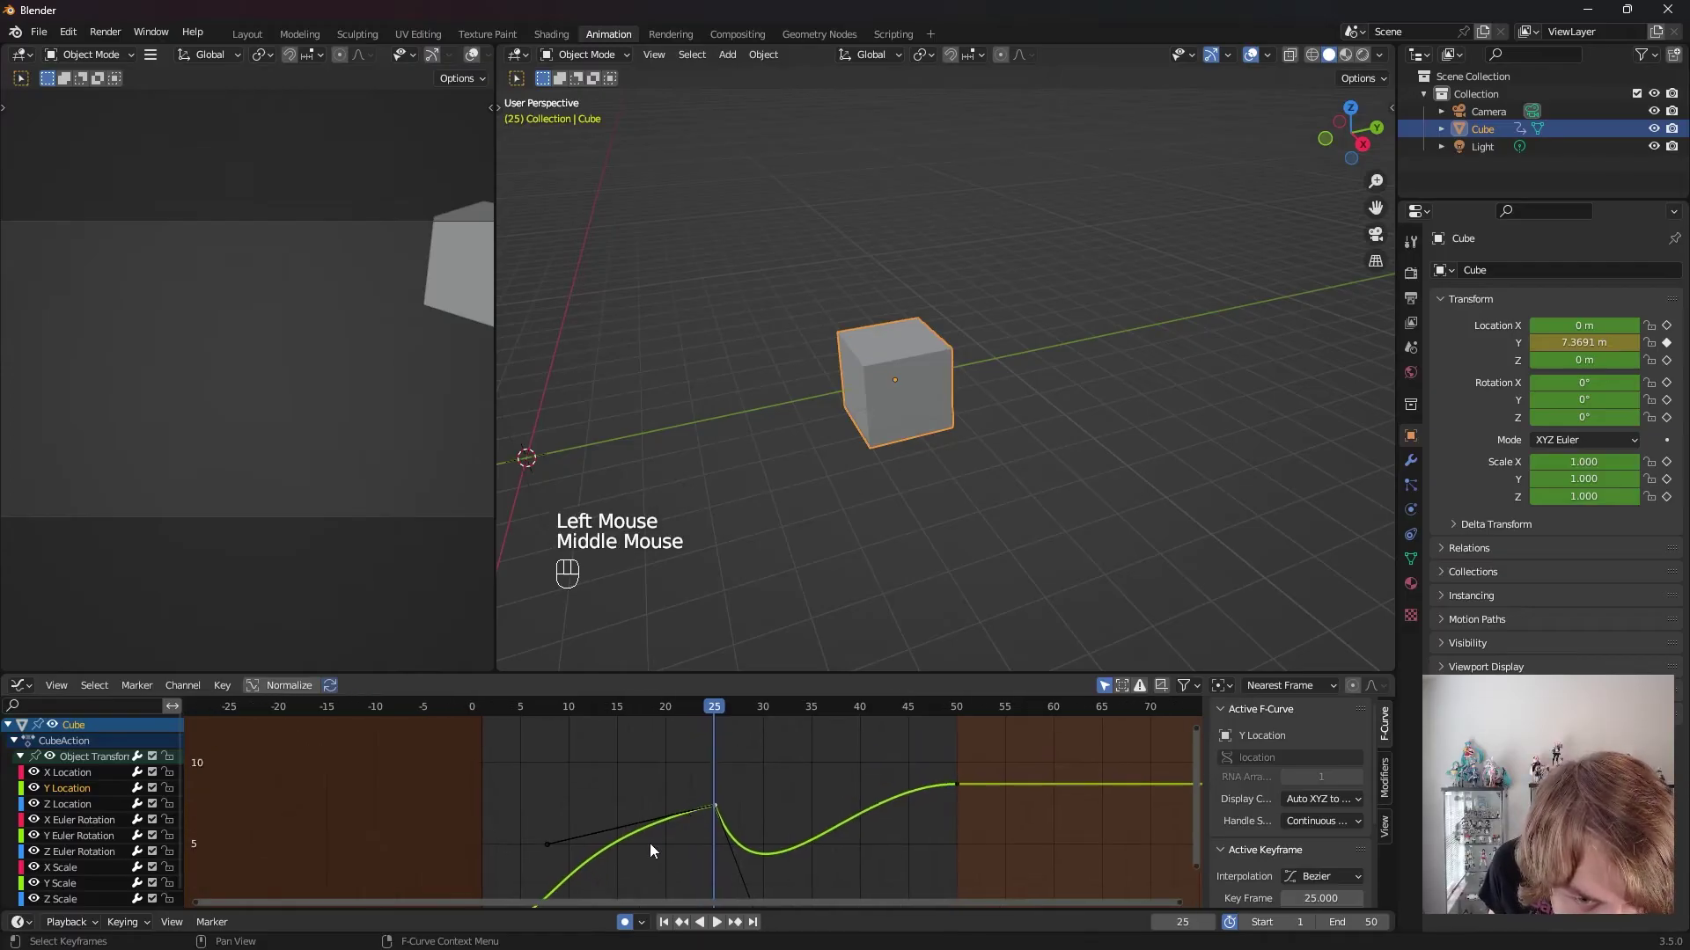
click(549, 840)
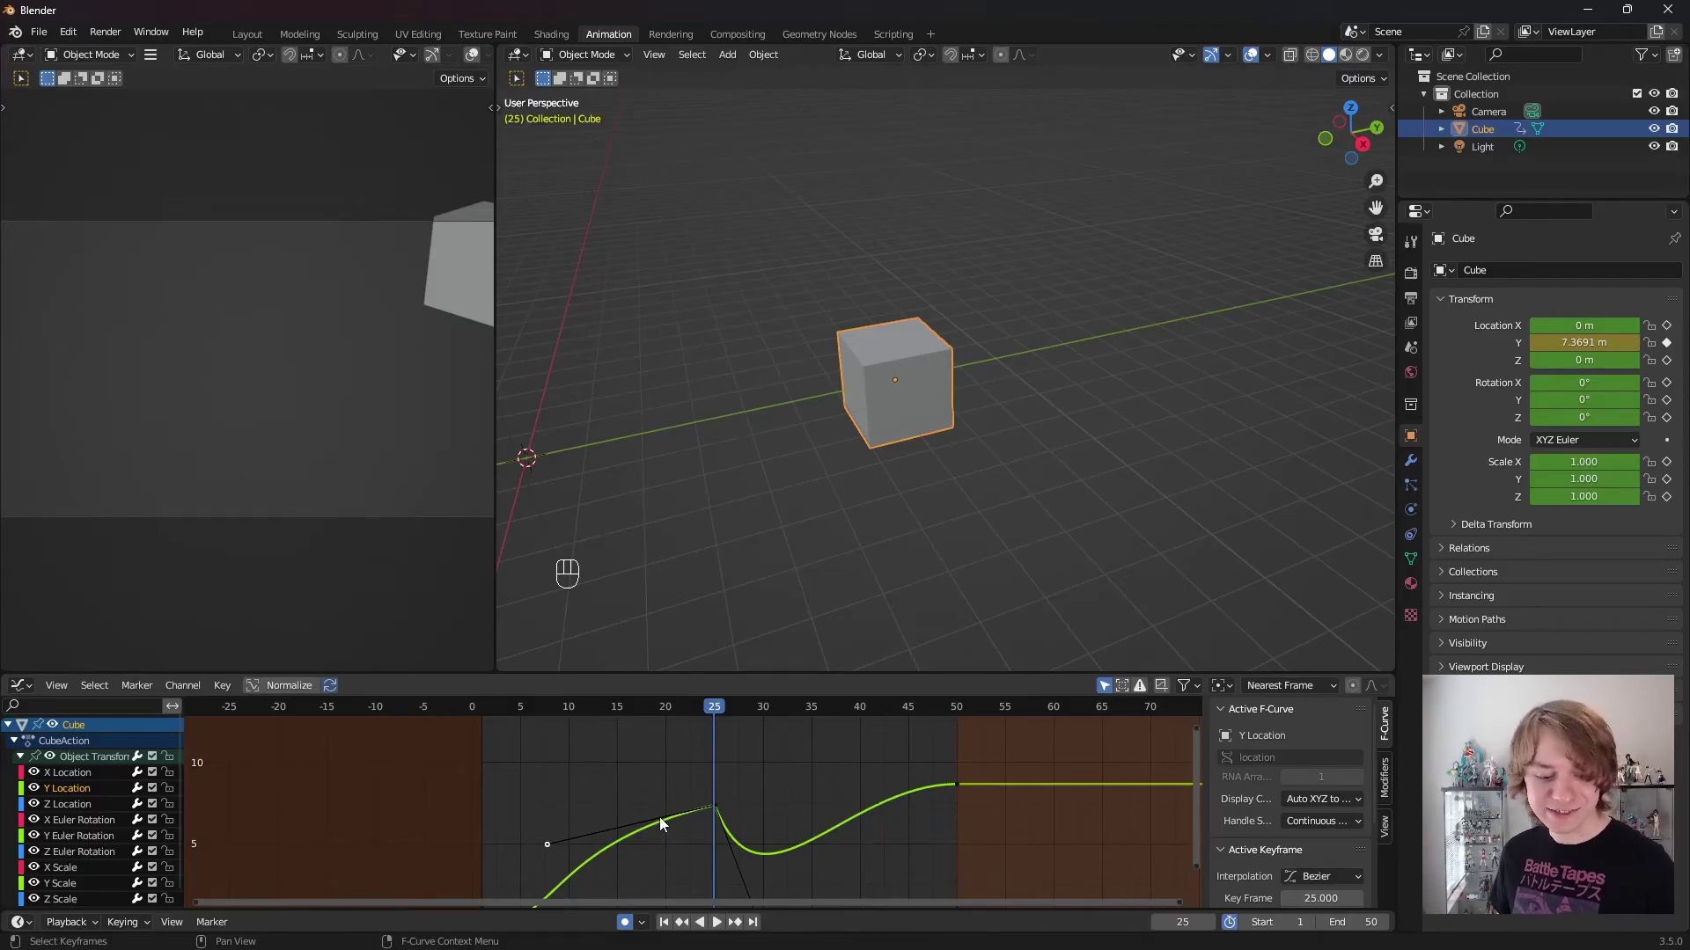
key(g)
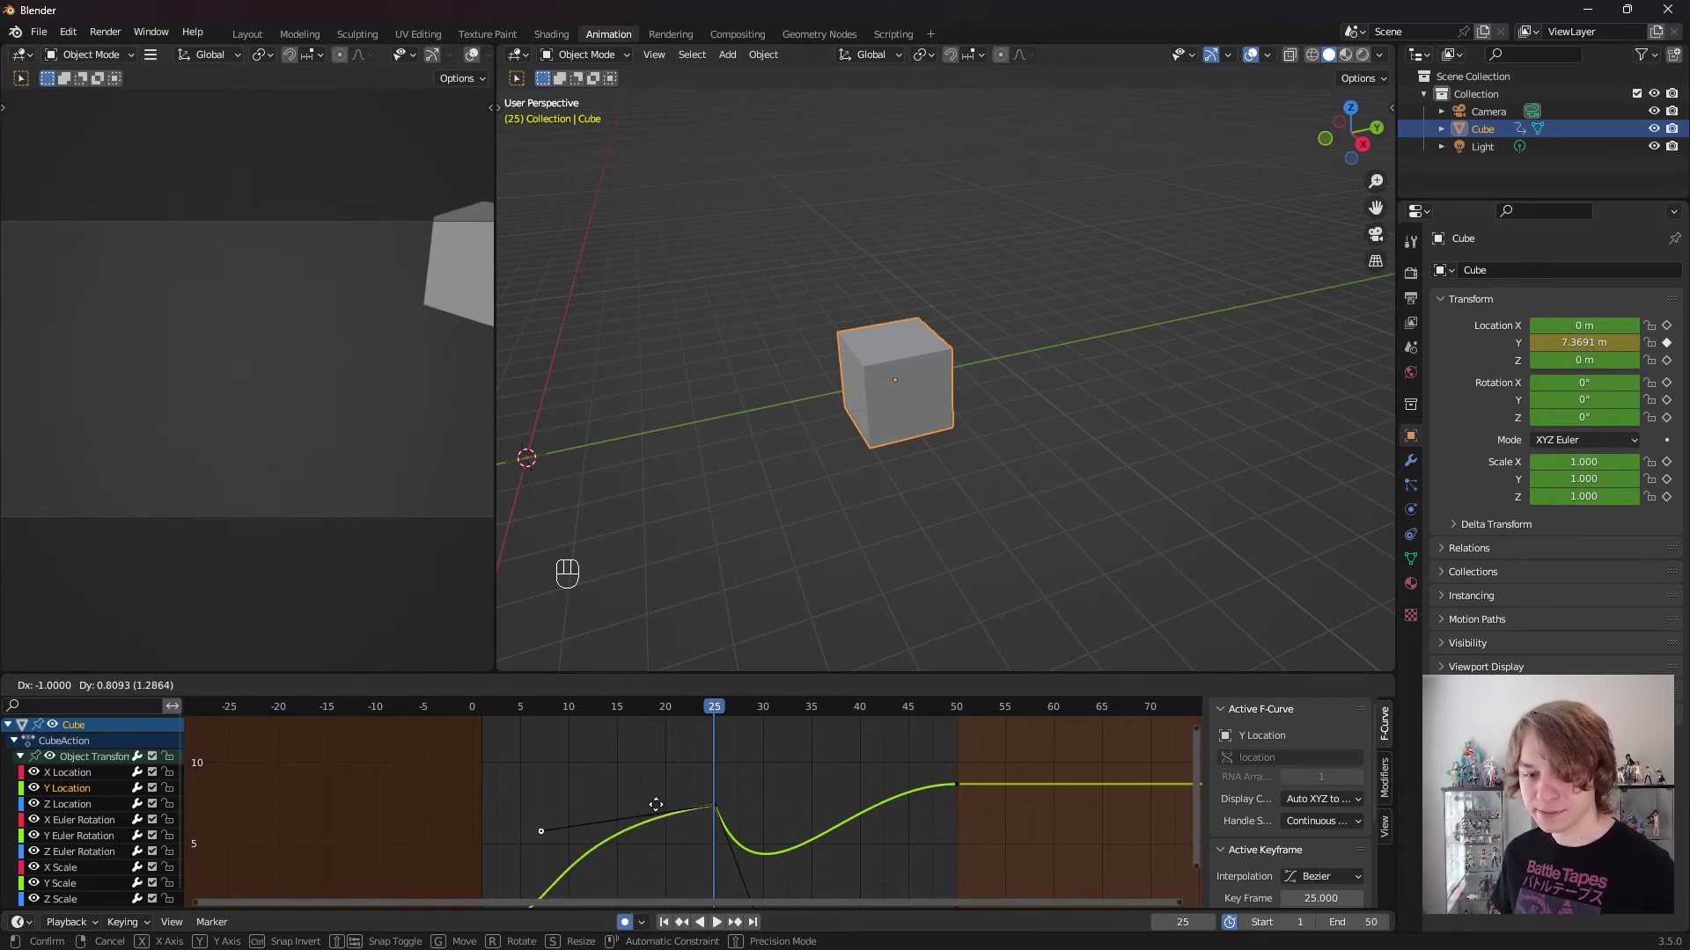
click(807, 847)
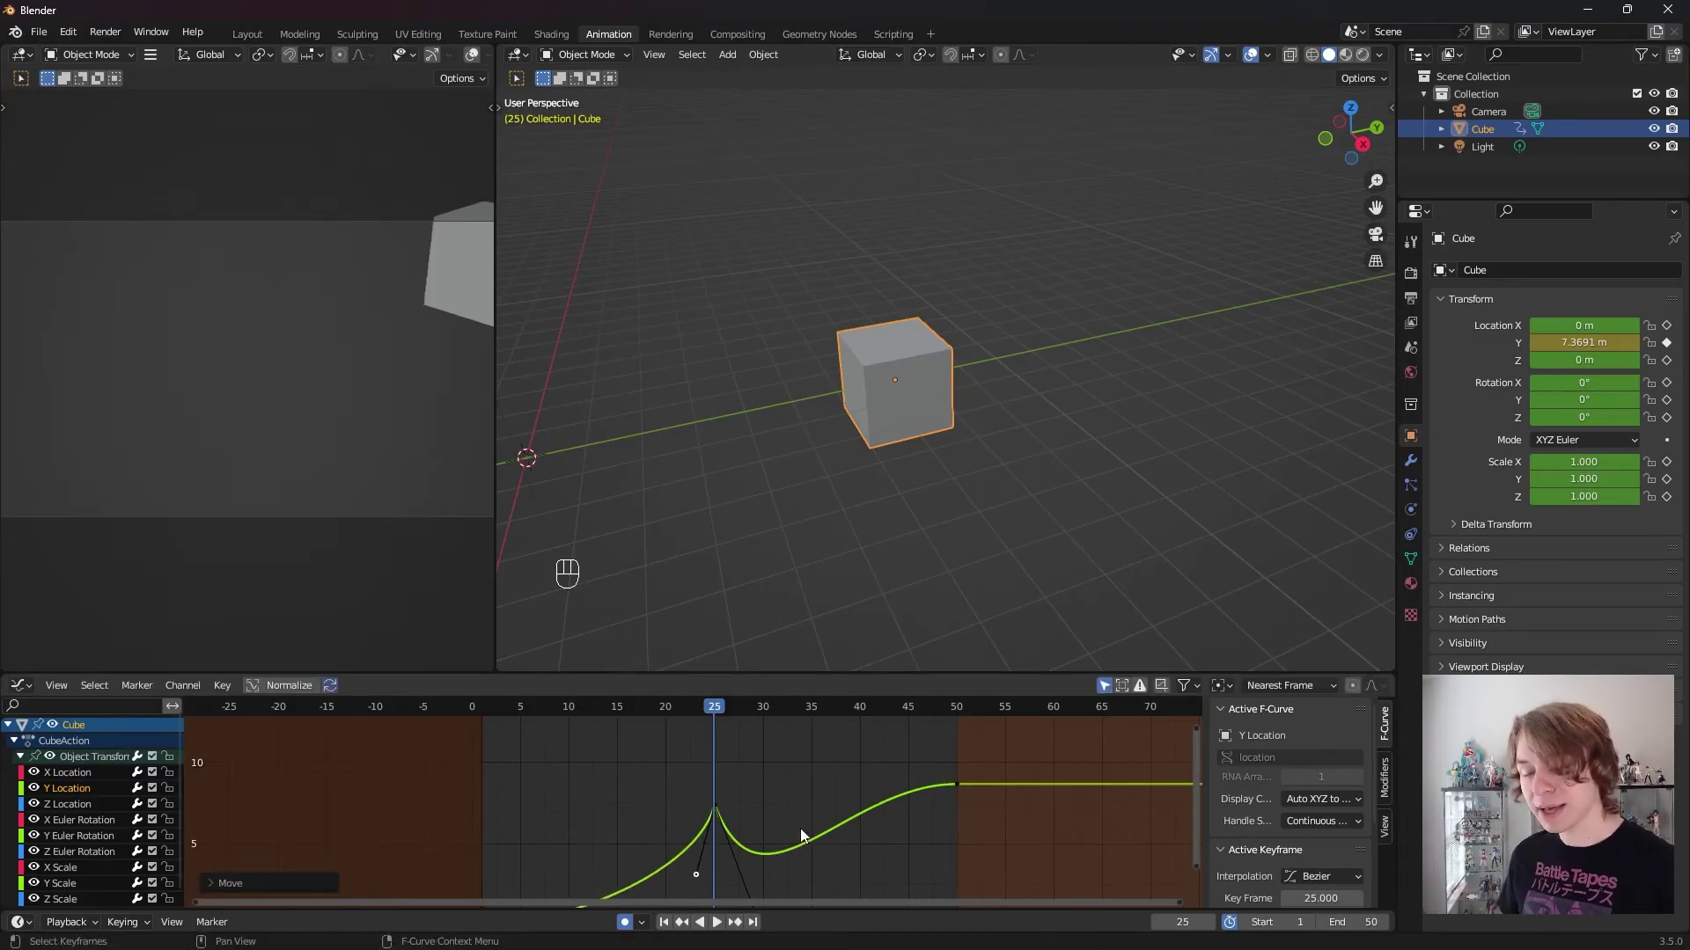
key(space)
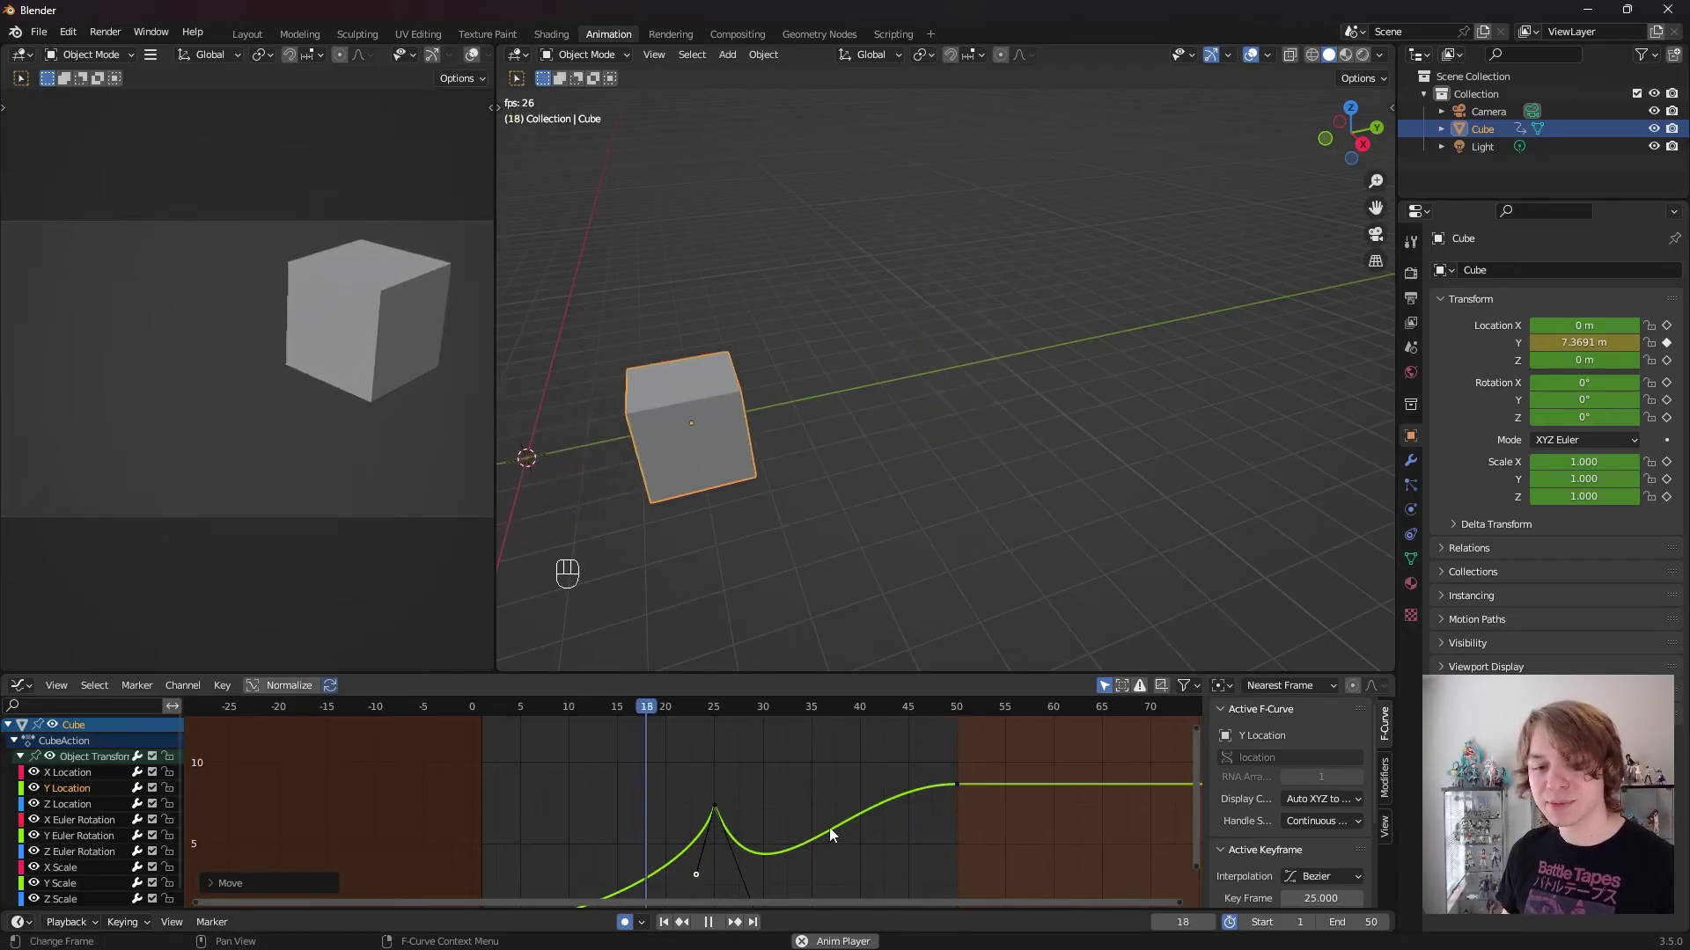
key(space)
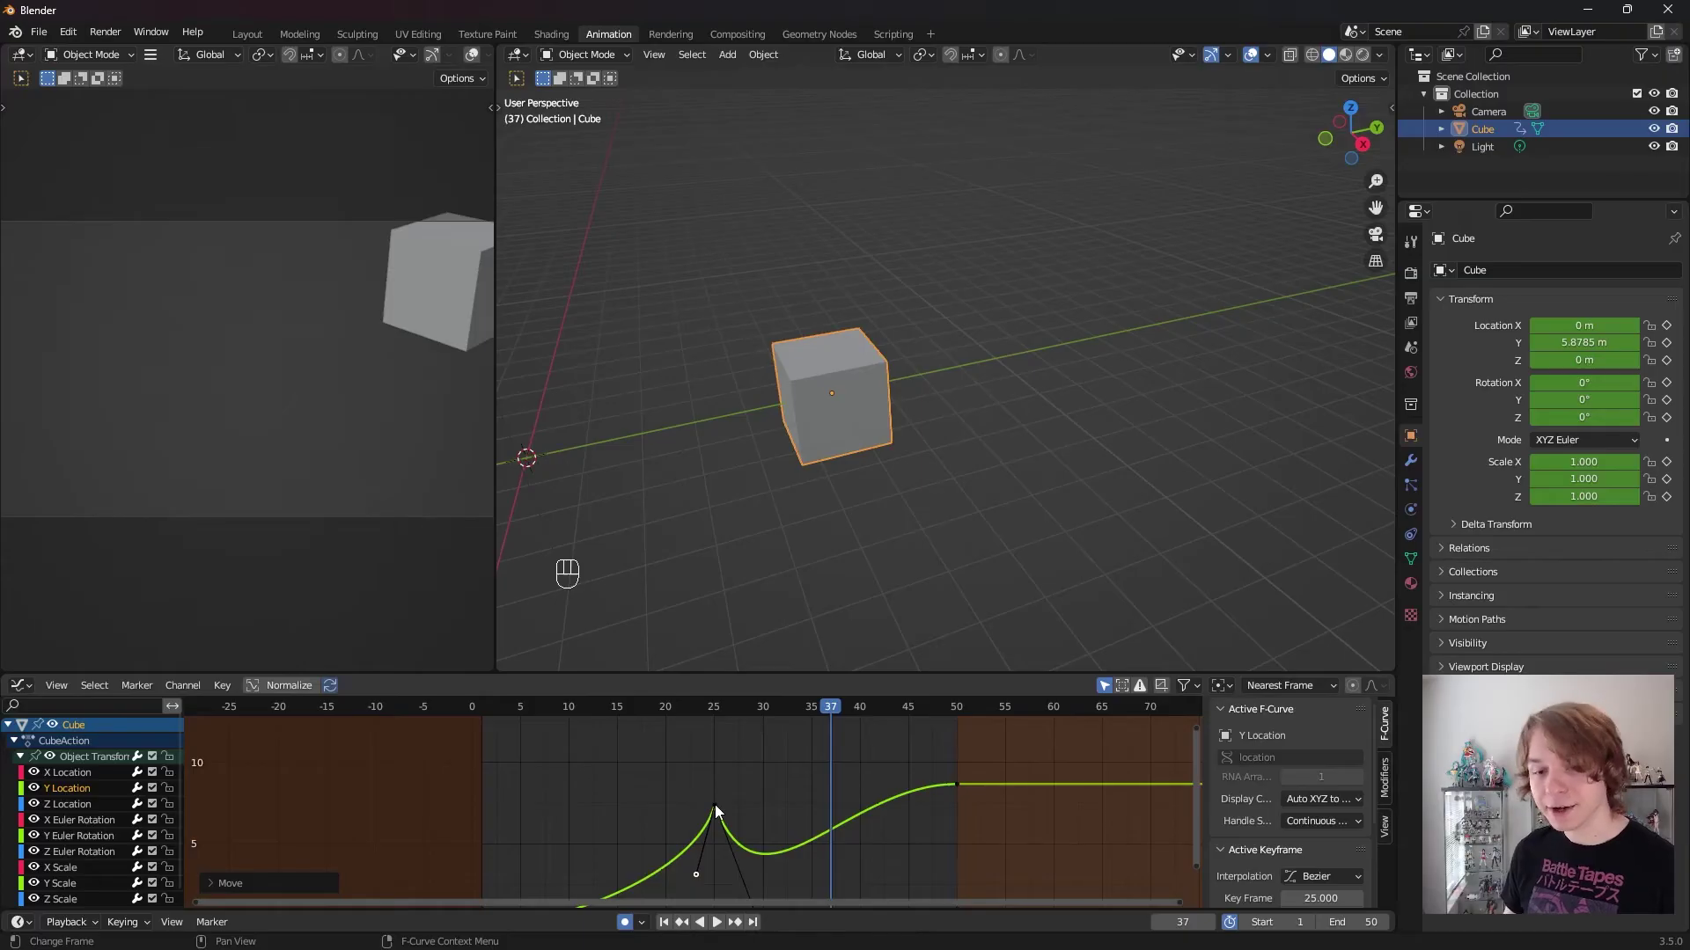
Step: Select the frame 25 keyframe of the Y Location curve with its handles and set the handle type to Automatic
drag(667, 767, 774, 837)
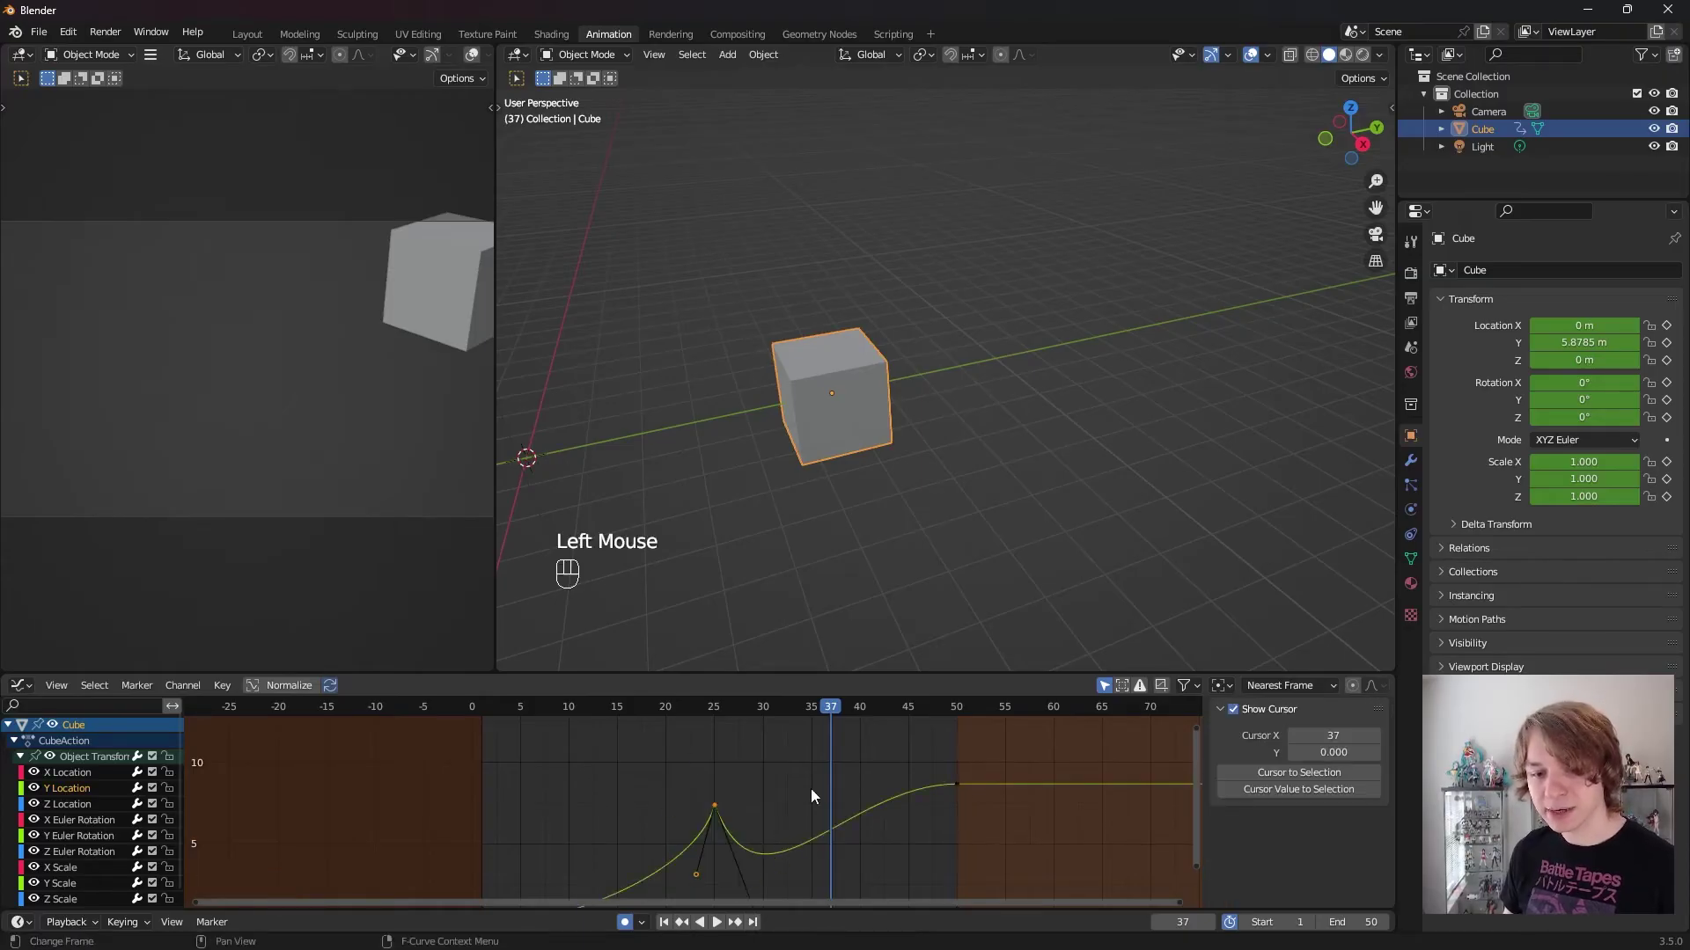
key(v)
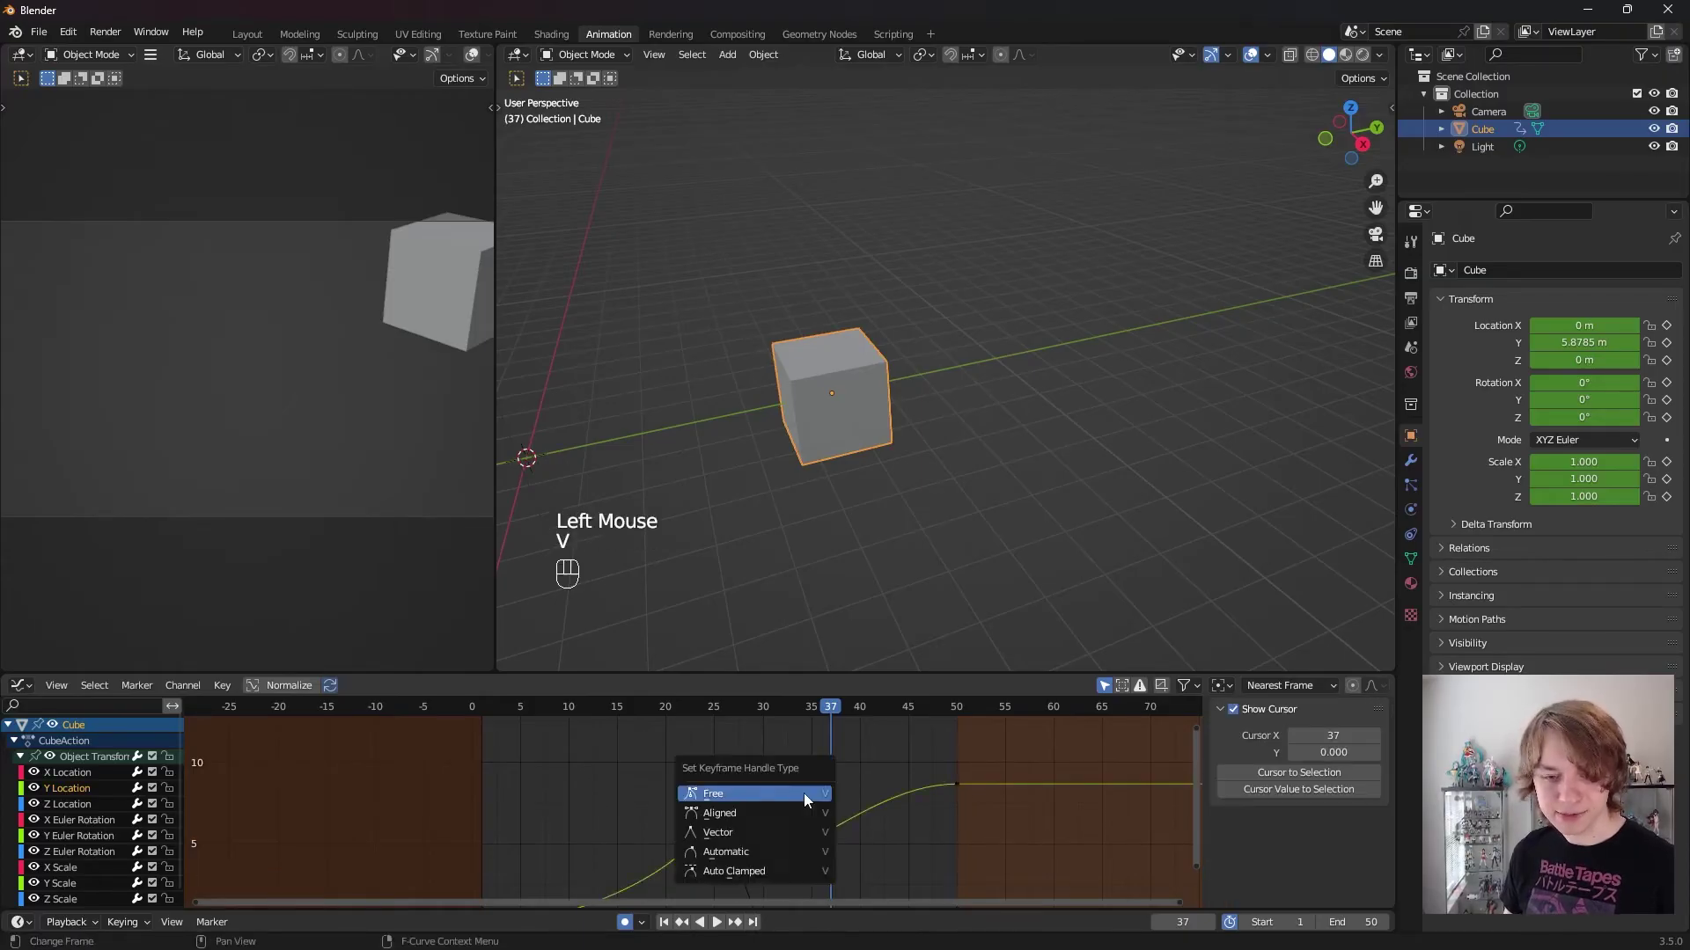
click(789, 857)
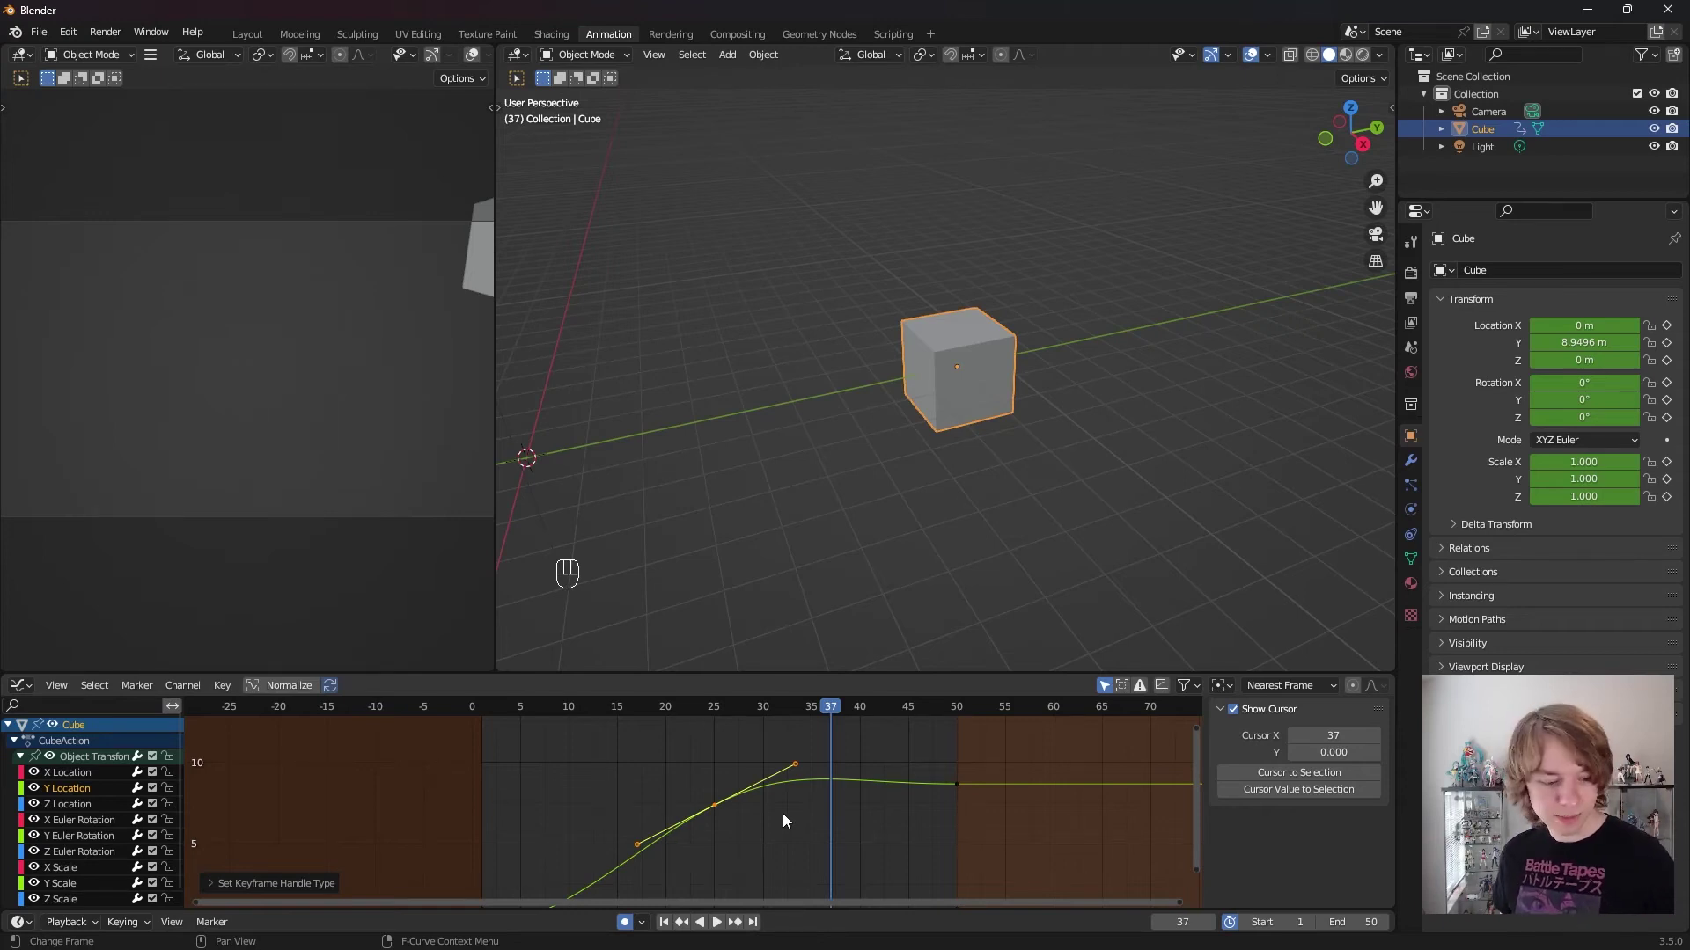
Step: In the Dope Sheet, set the handle type of the frame 25 keyframe to Vector, and change it to Aligned
key(ctrl+Tab)
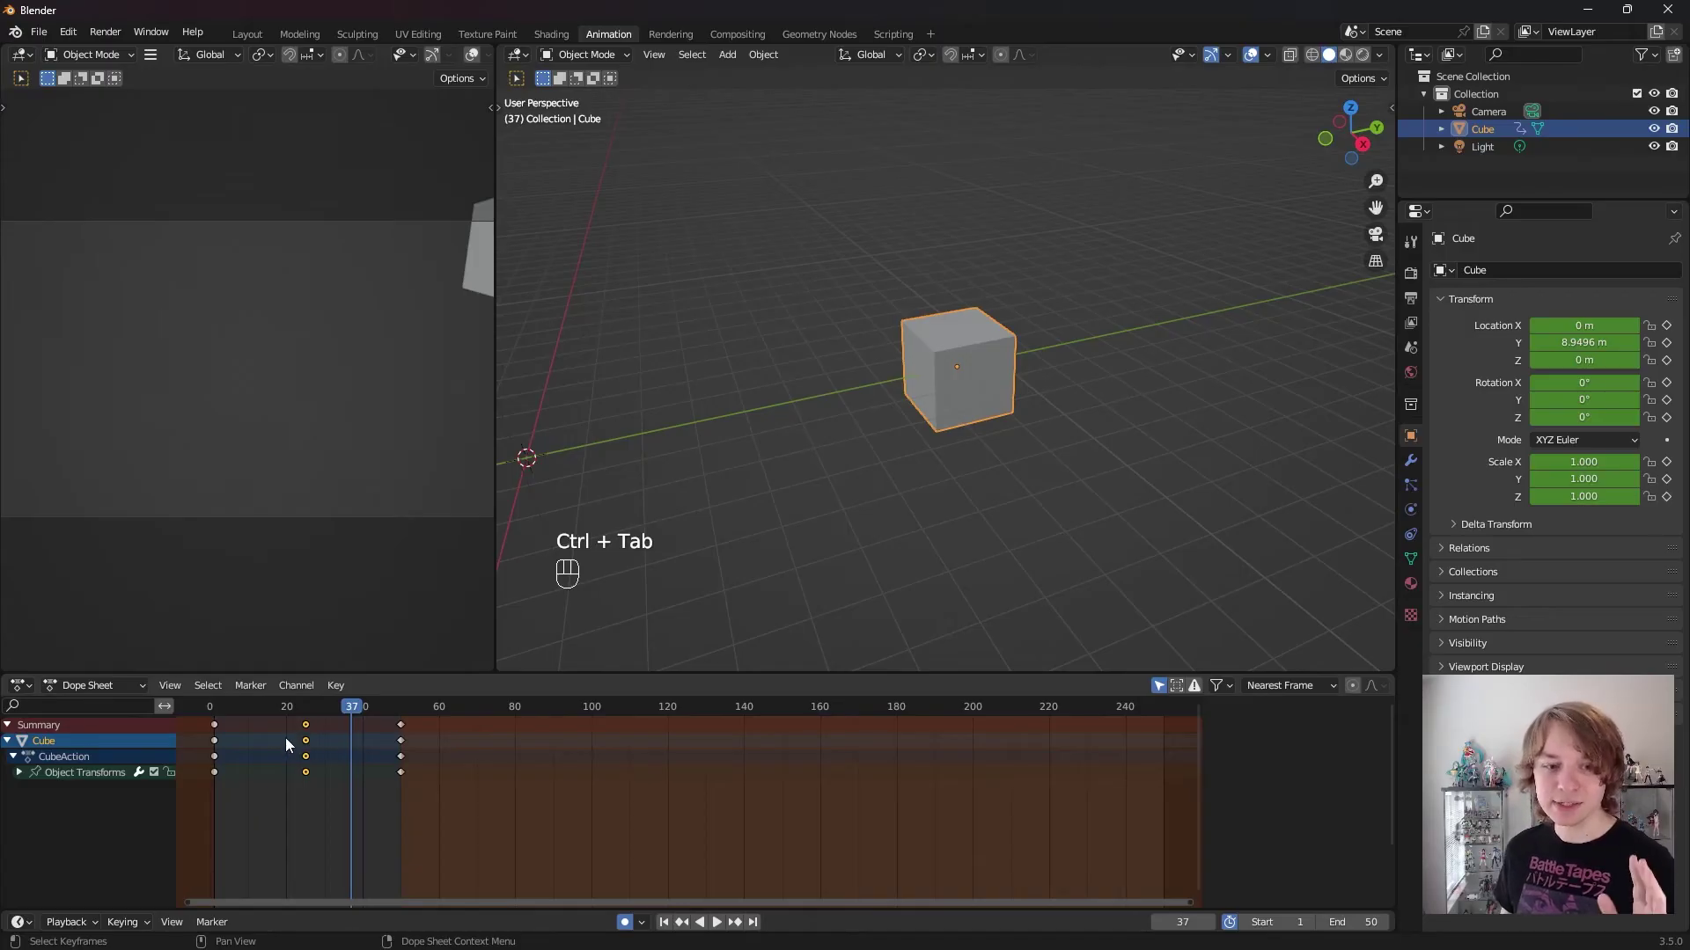
scroll(288, 776, up, 2)
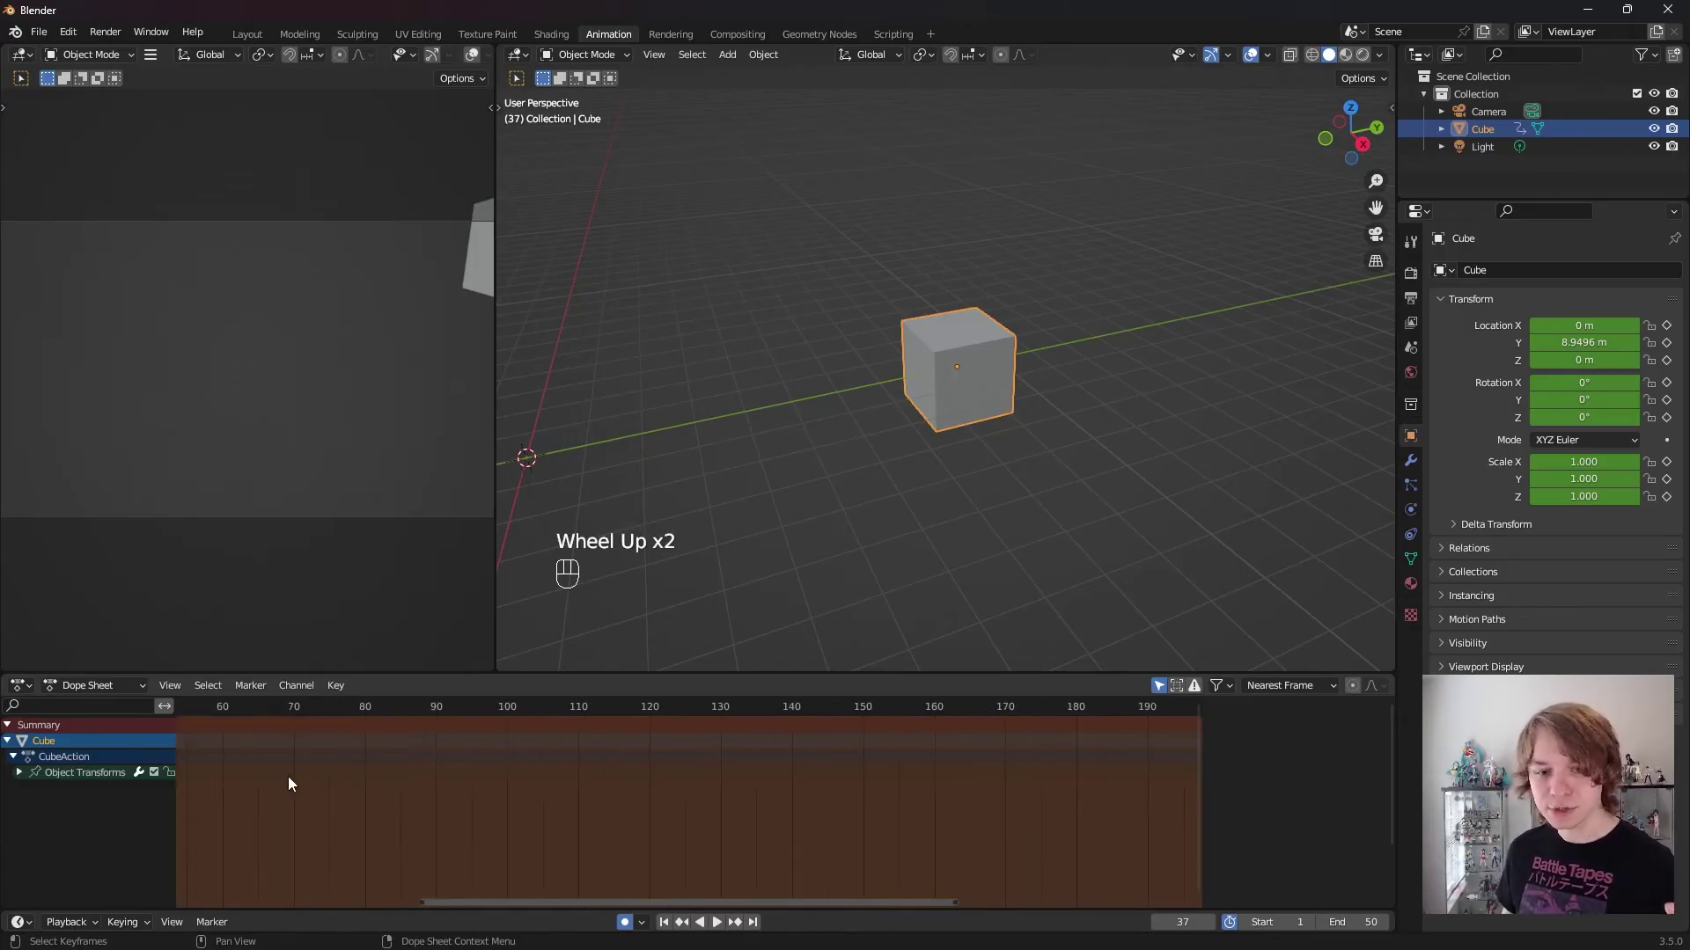
scroll(239, 792, up, 2)
middle_drag(245, 762, 727, 832)
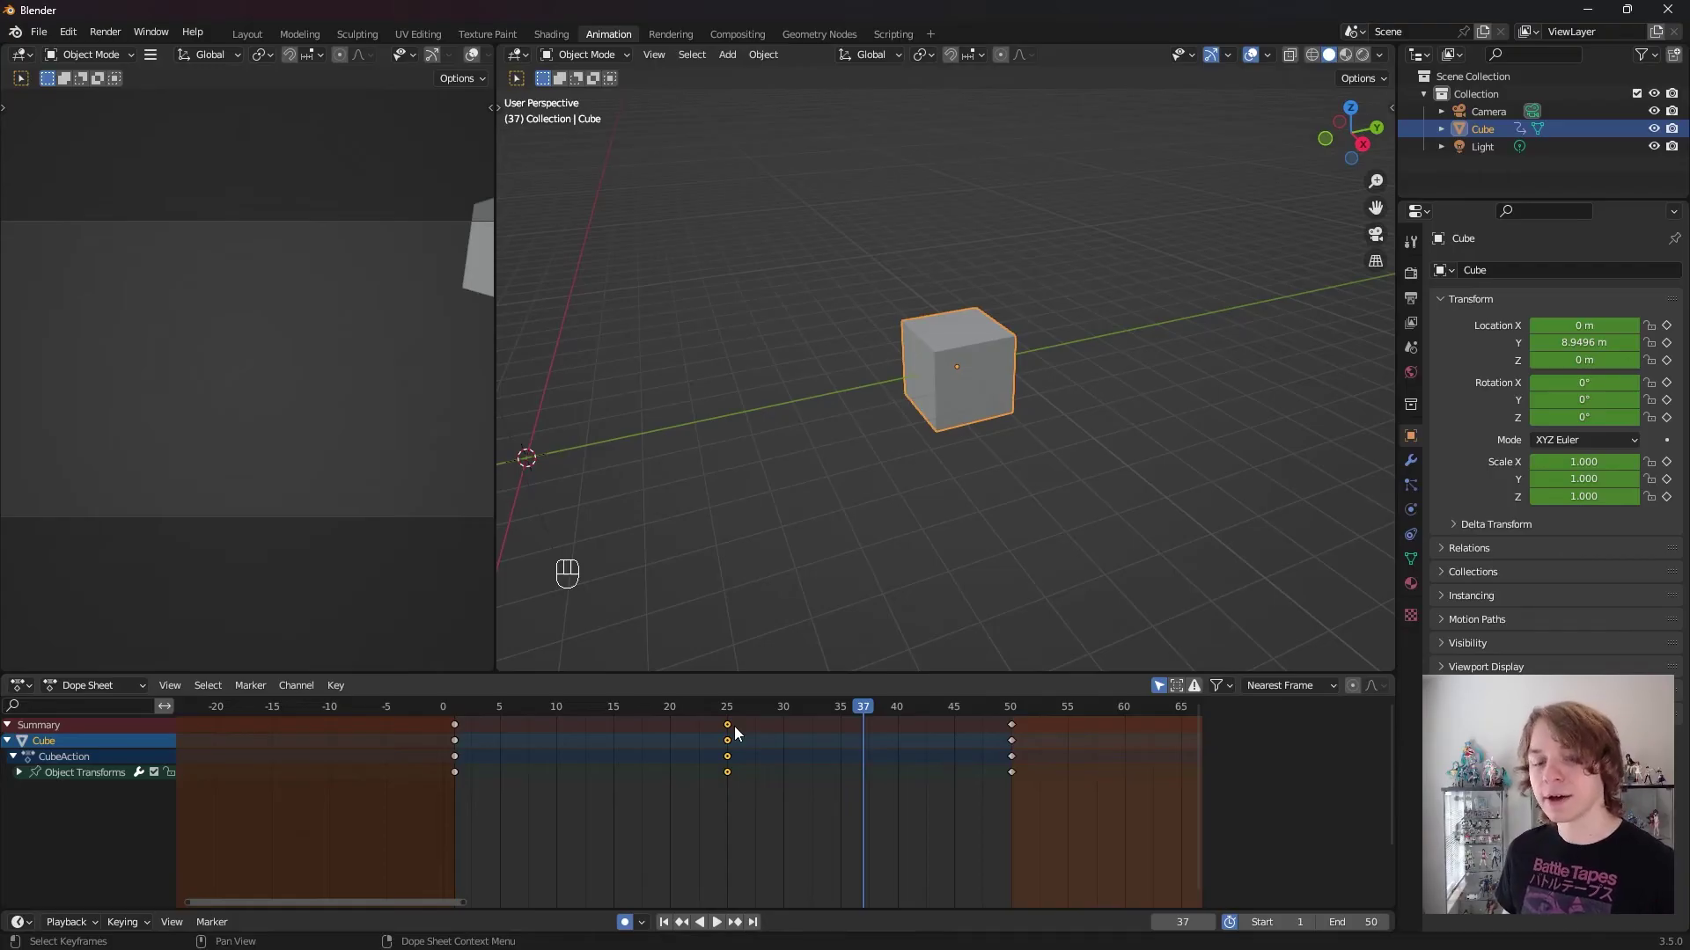
key(v)
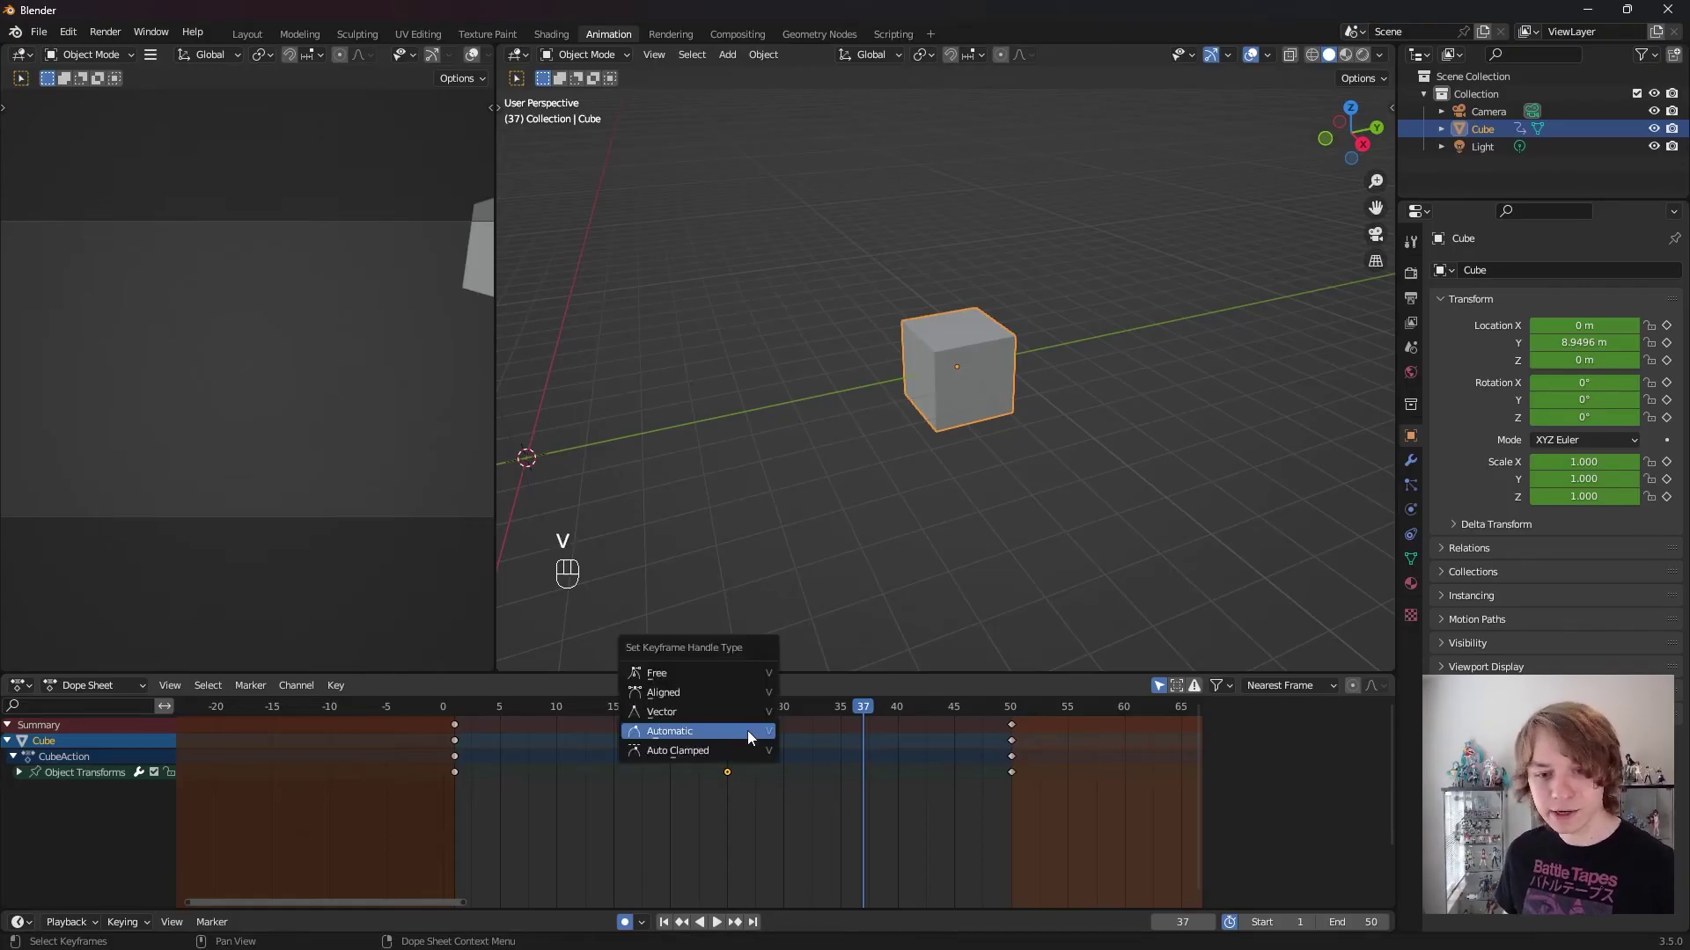
click(746, 715)
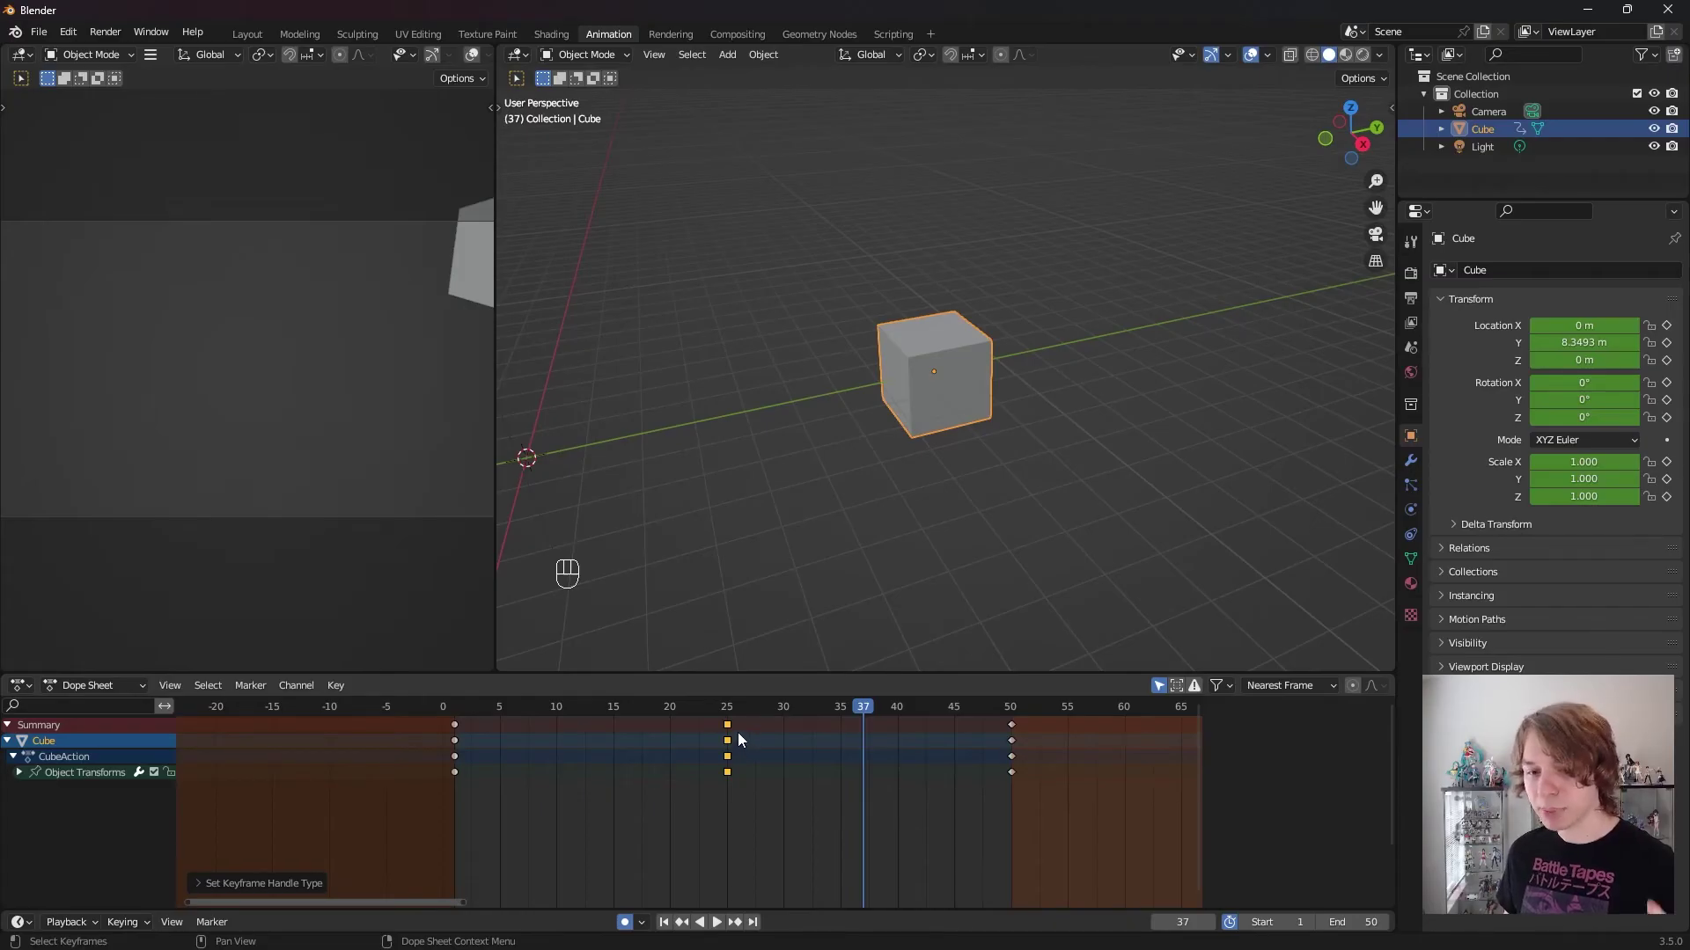
key(v)
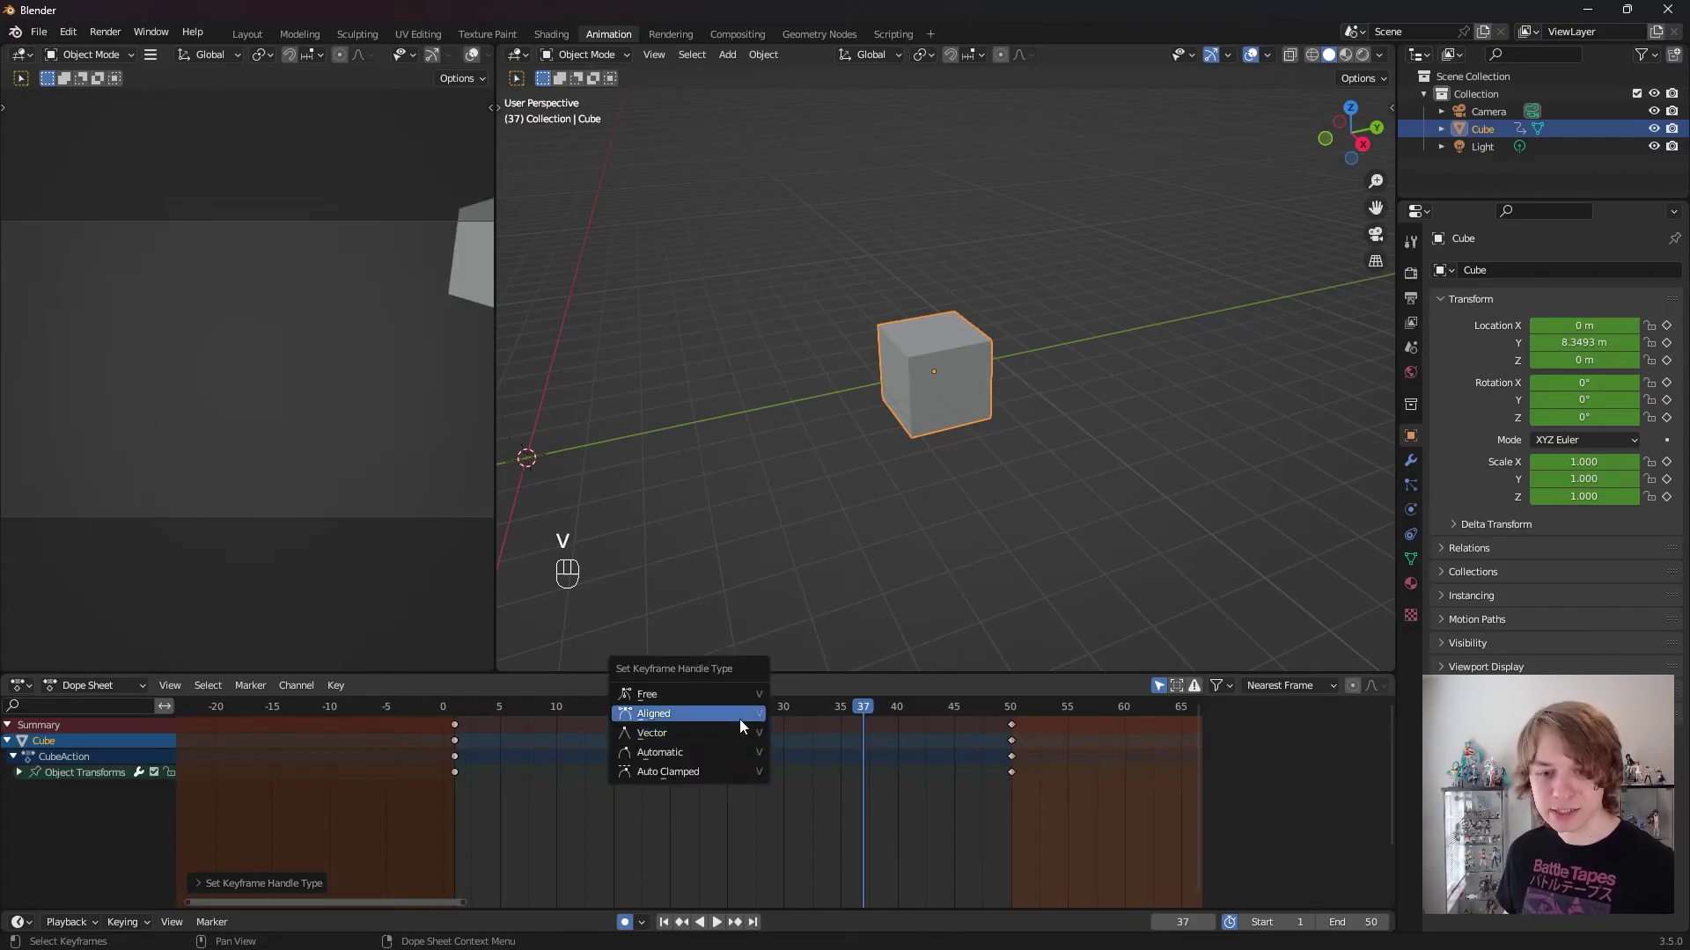
click(740, 719)
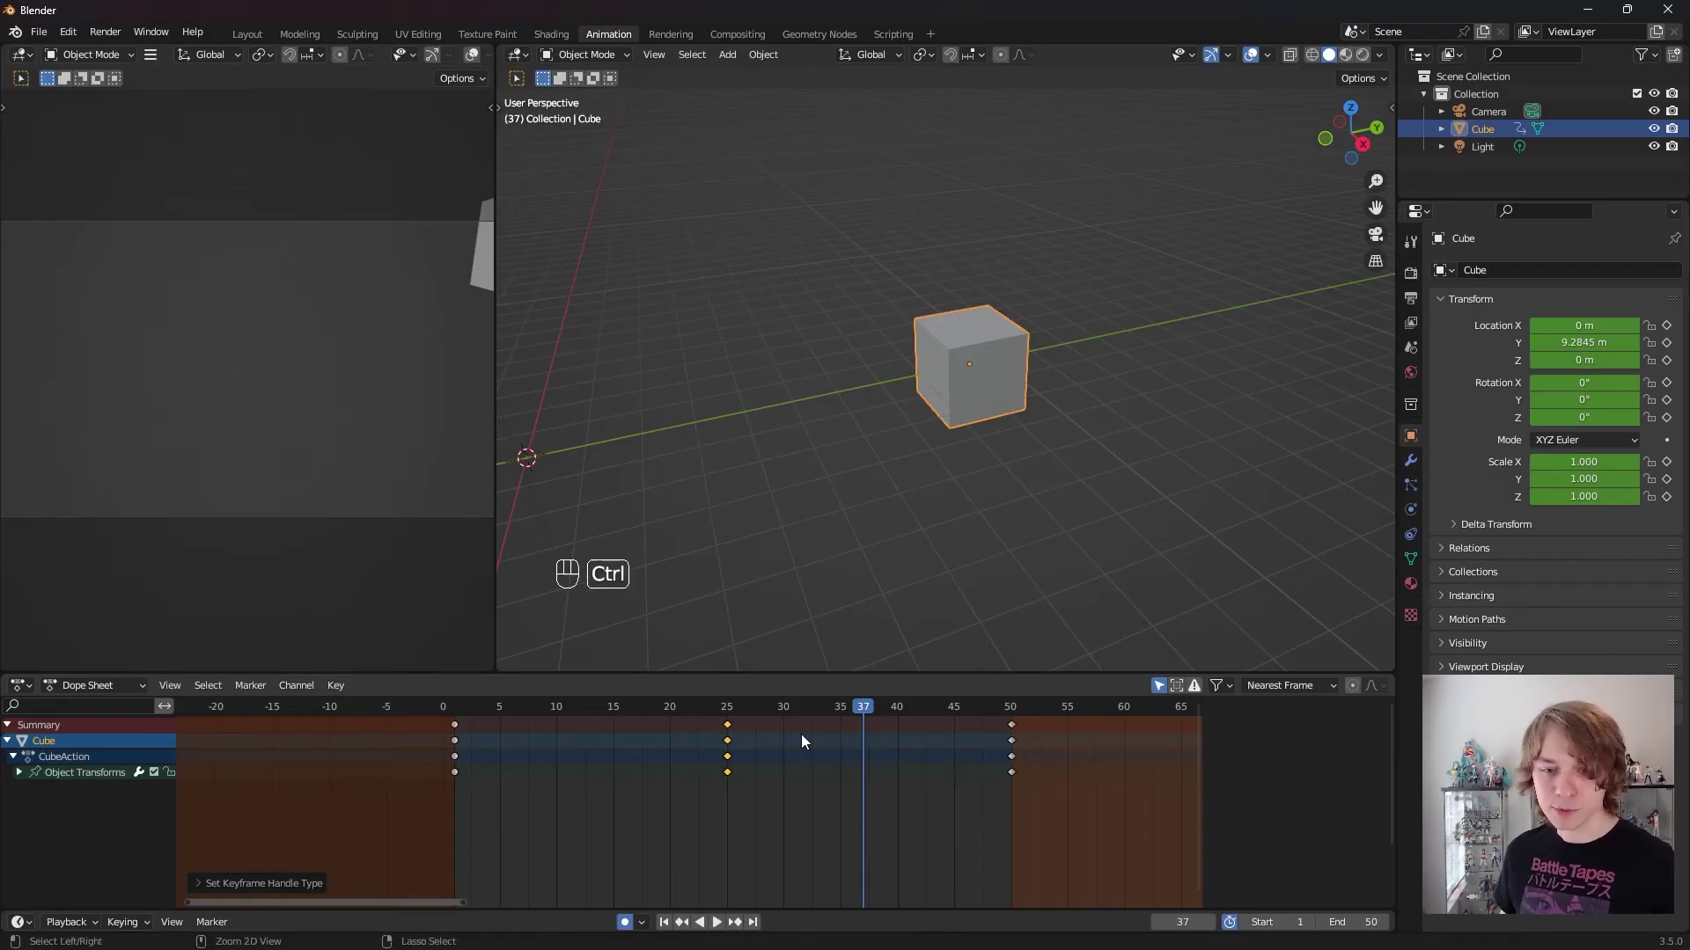
Step: Return to the Graph Editor and box-select the keyframes of all the cube's curves
key(ctrl+Tab)
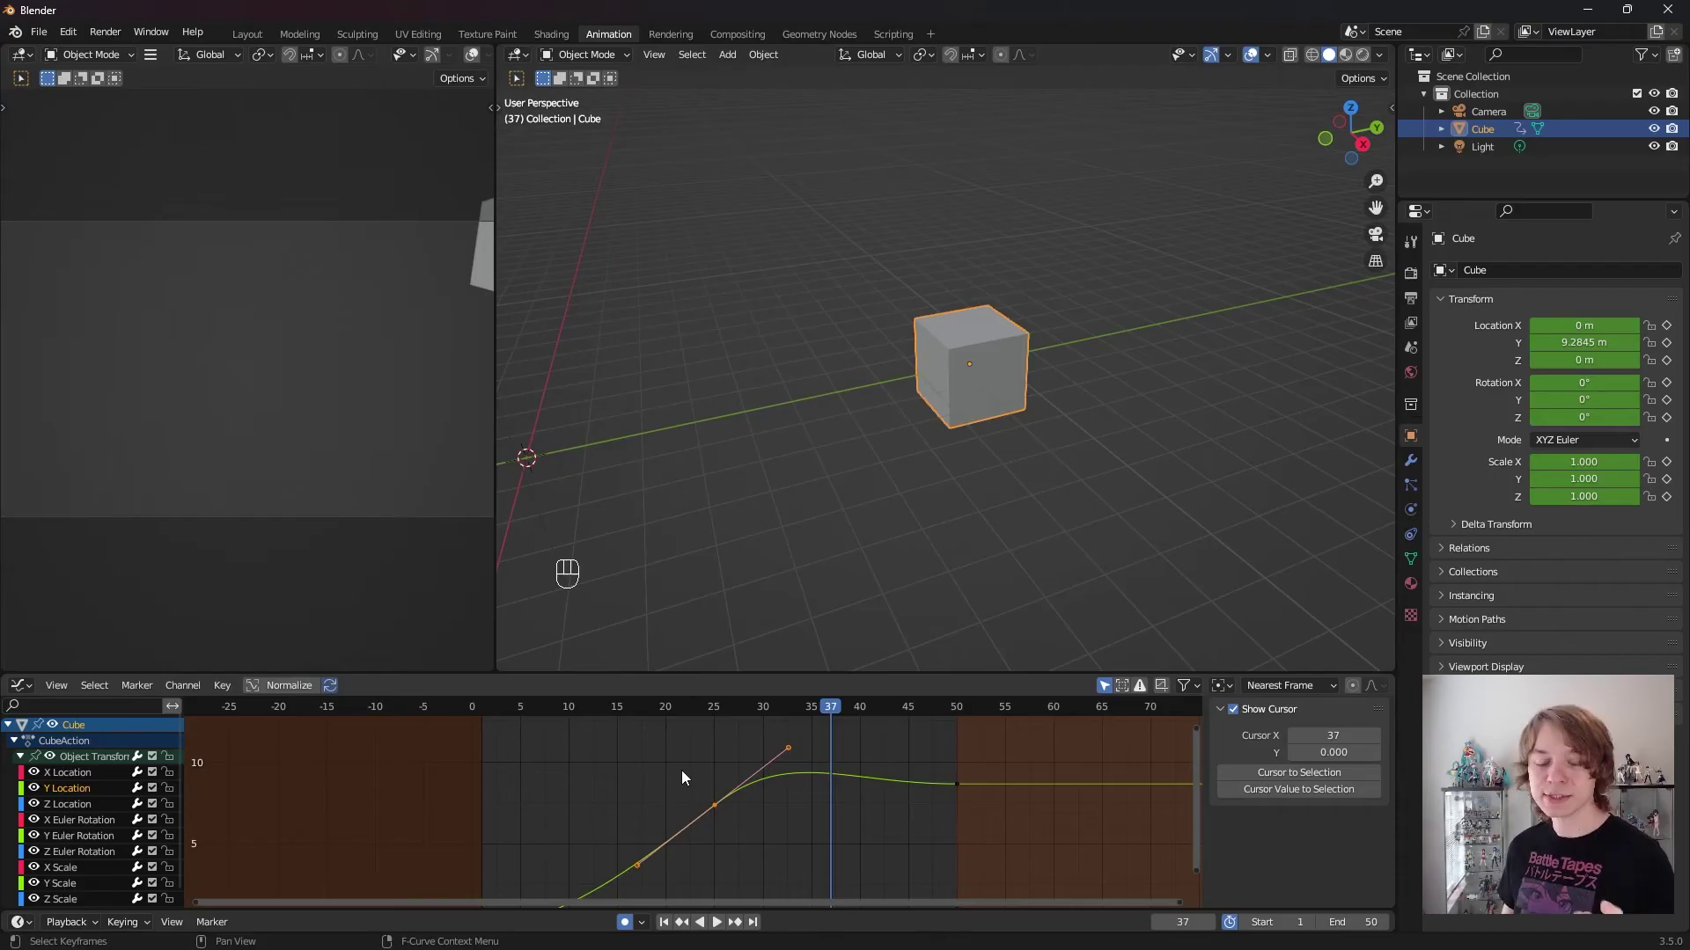
scroll(716, 771, down, 2)
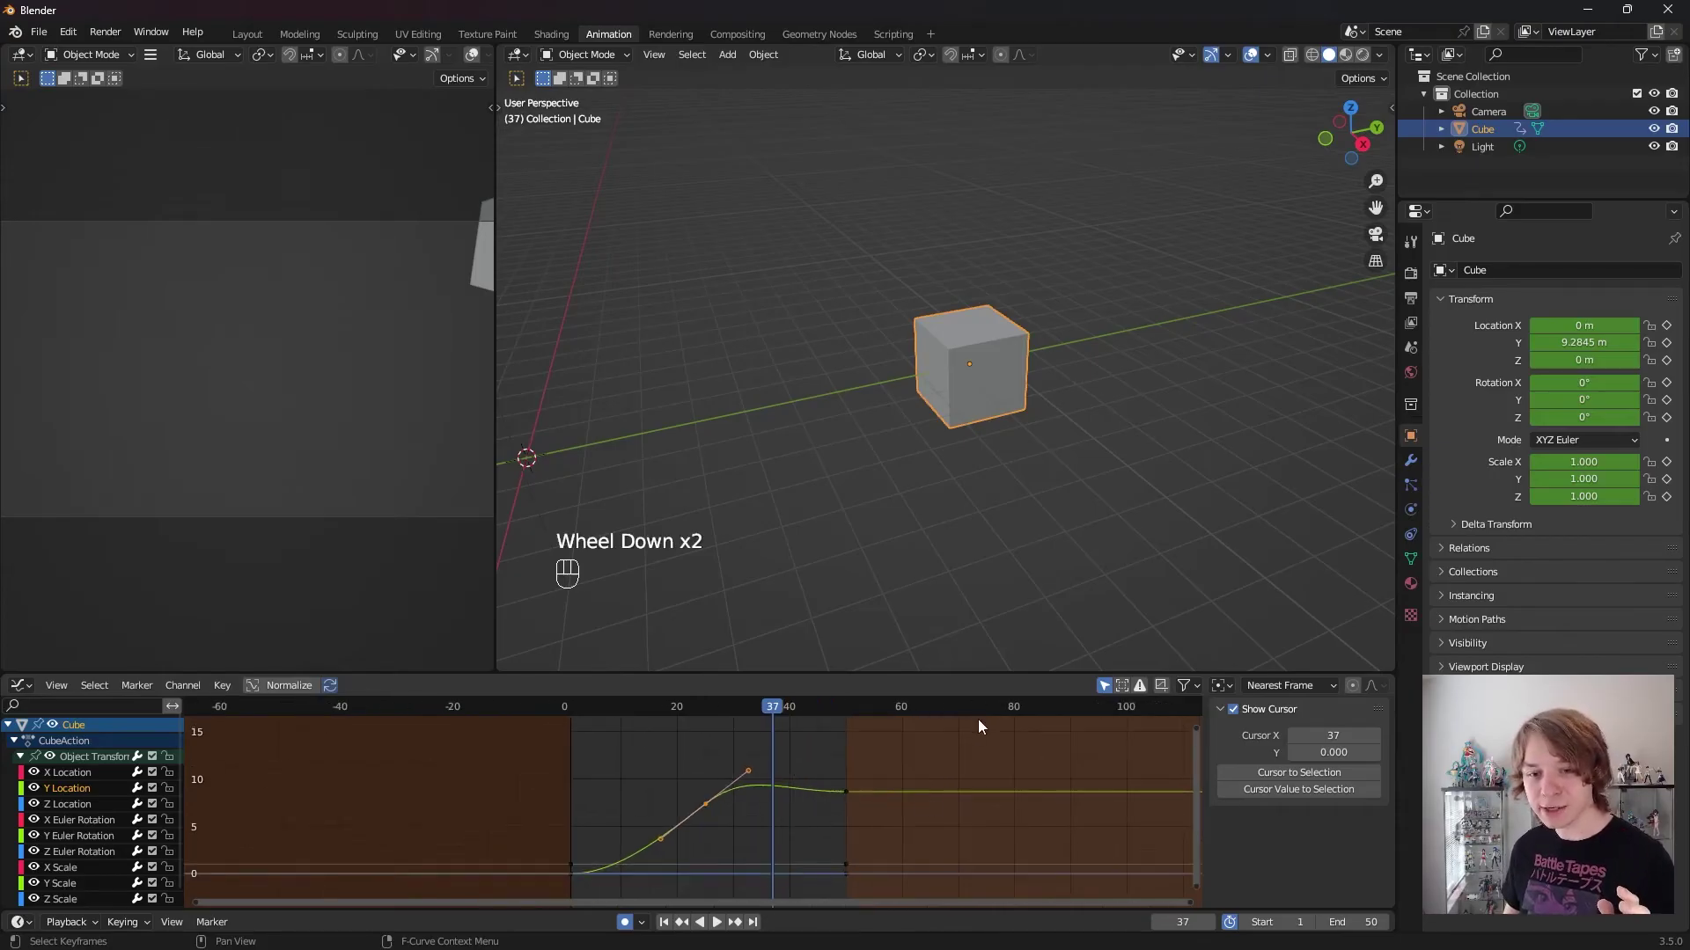
drag(979, 722, 429, 899)
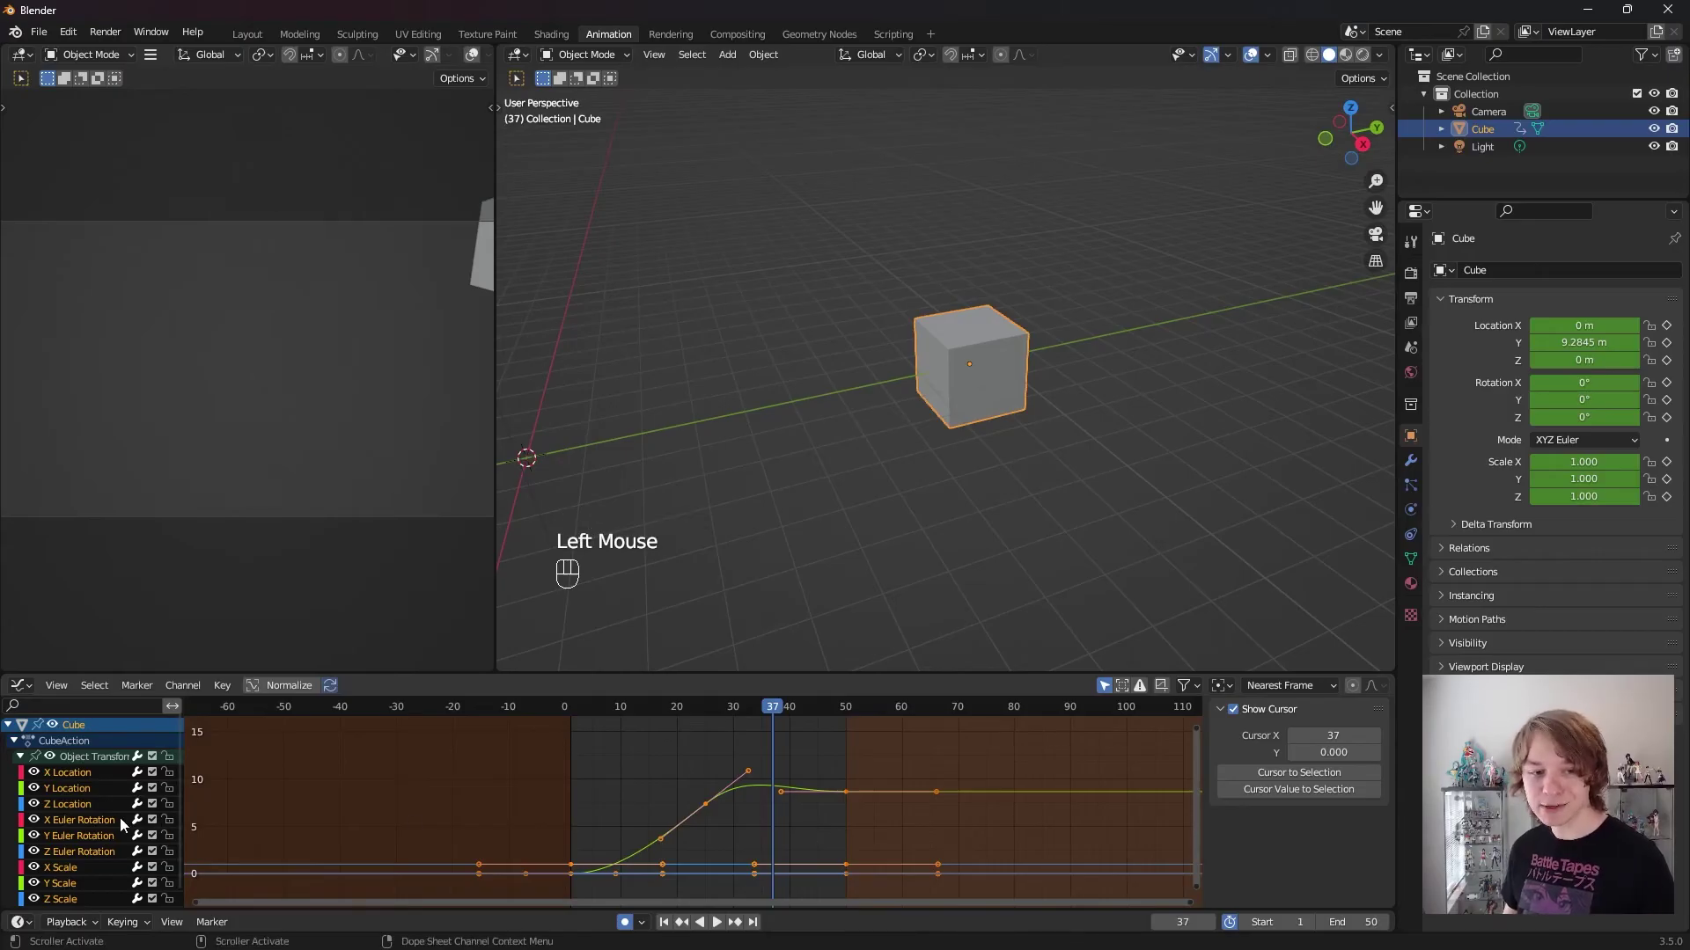
scroll(98, 843, down, 1)
scroll(94, 867, up, 2)
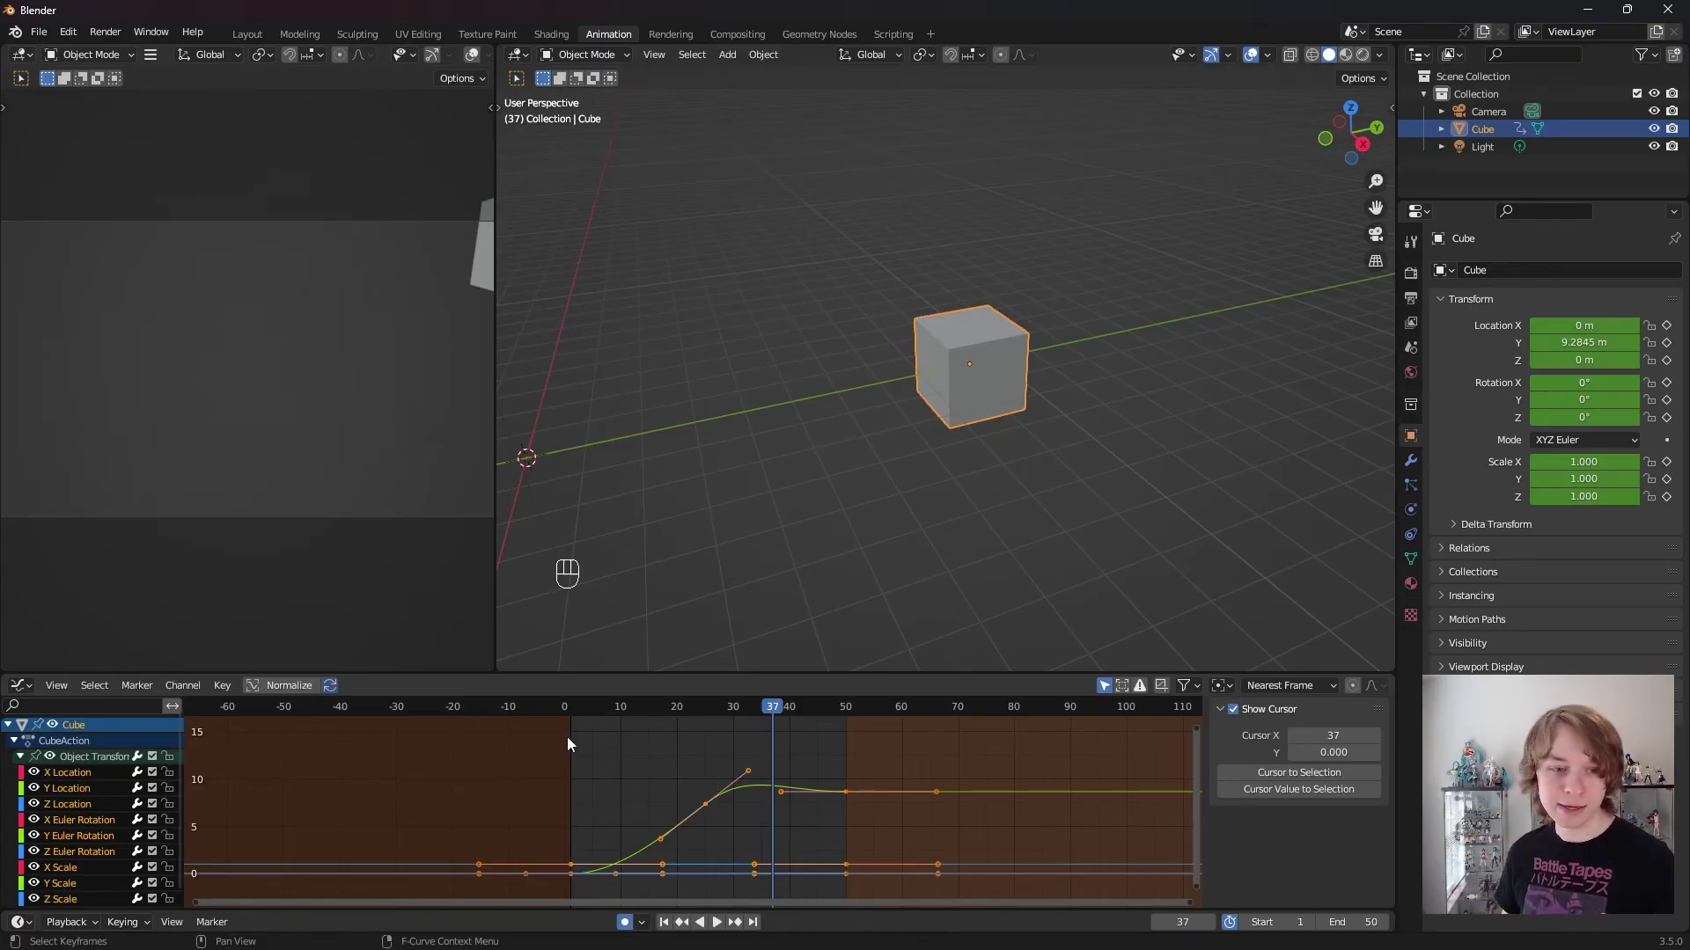
Step: Make Y Location the active channel, enable Only Selected Curve Keyframes, and box-select and frame that curve's keyframes
click(75, 790)
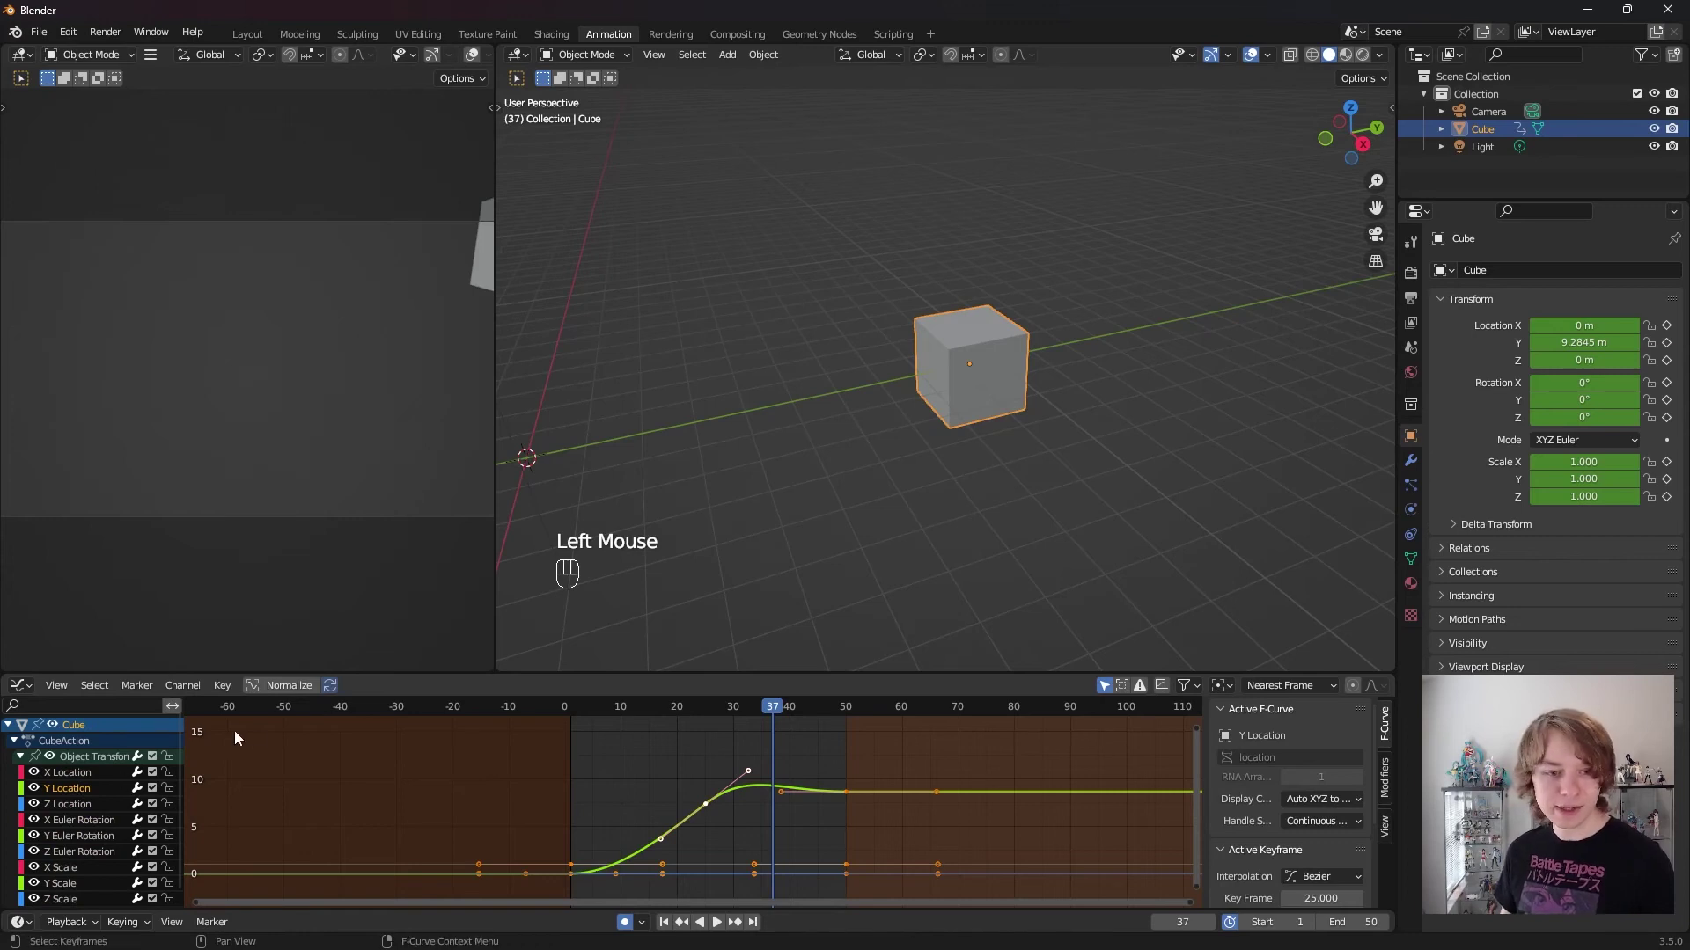
click(56, 686)
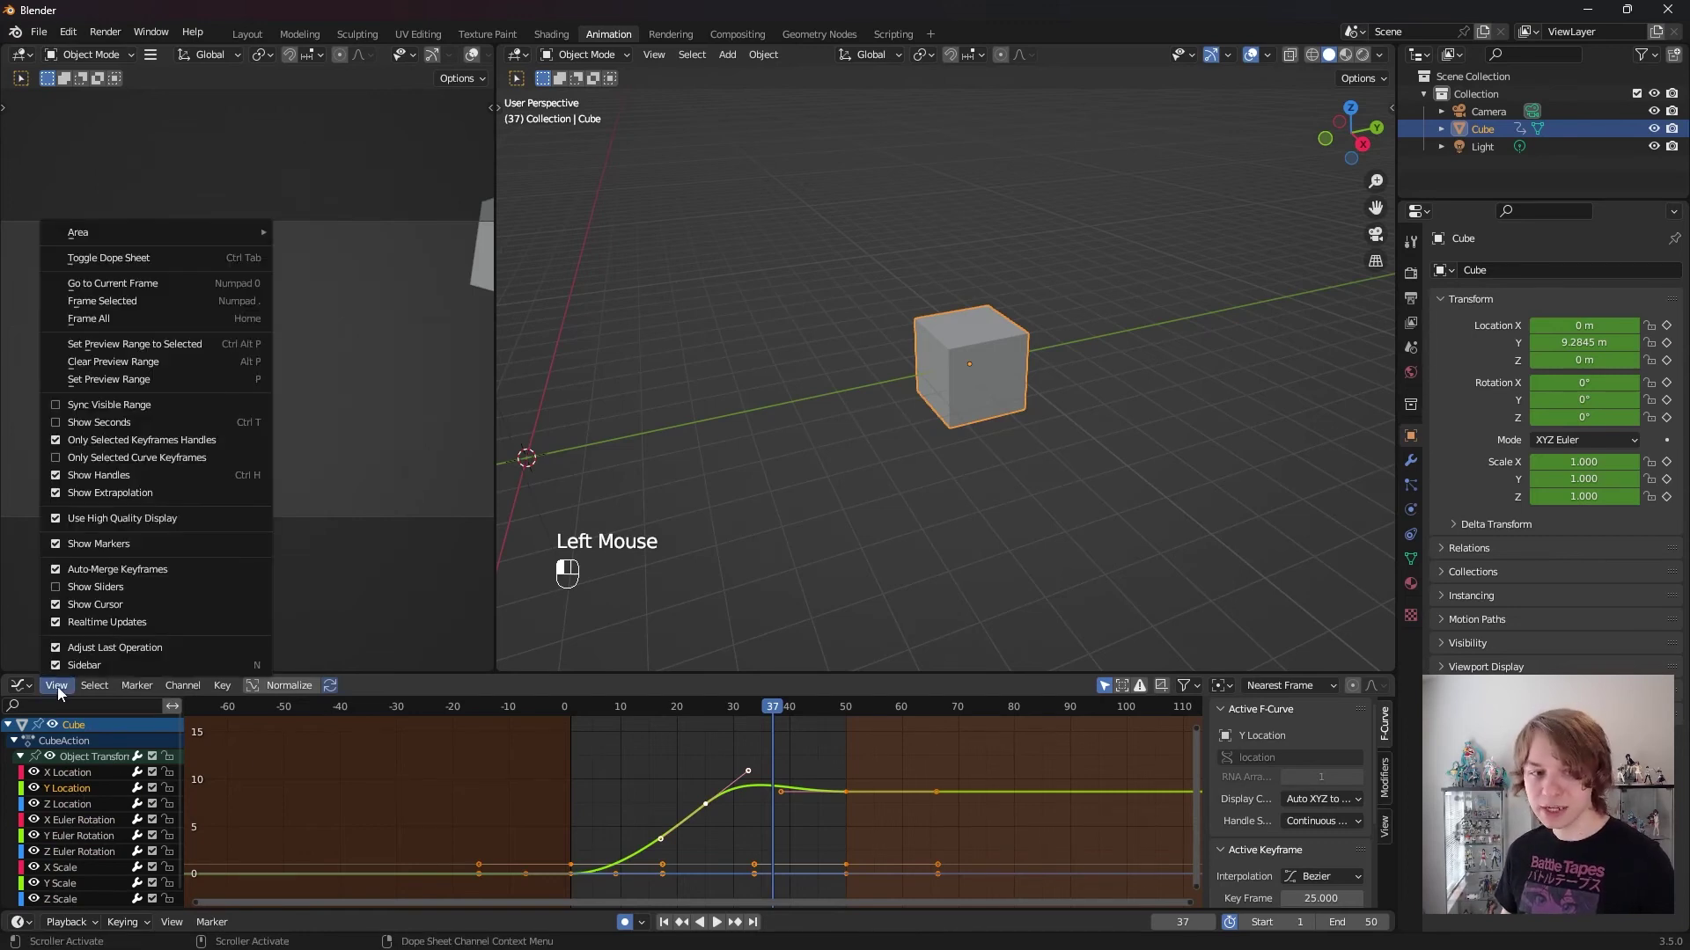
click(141, 457)
drag(971, 720, 468, 907)
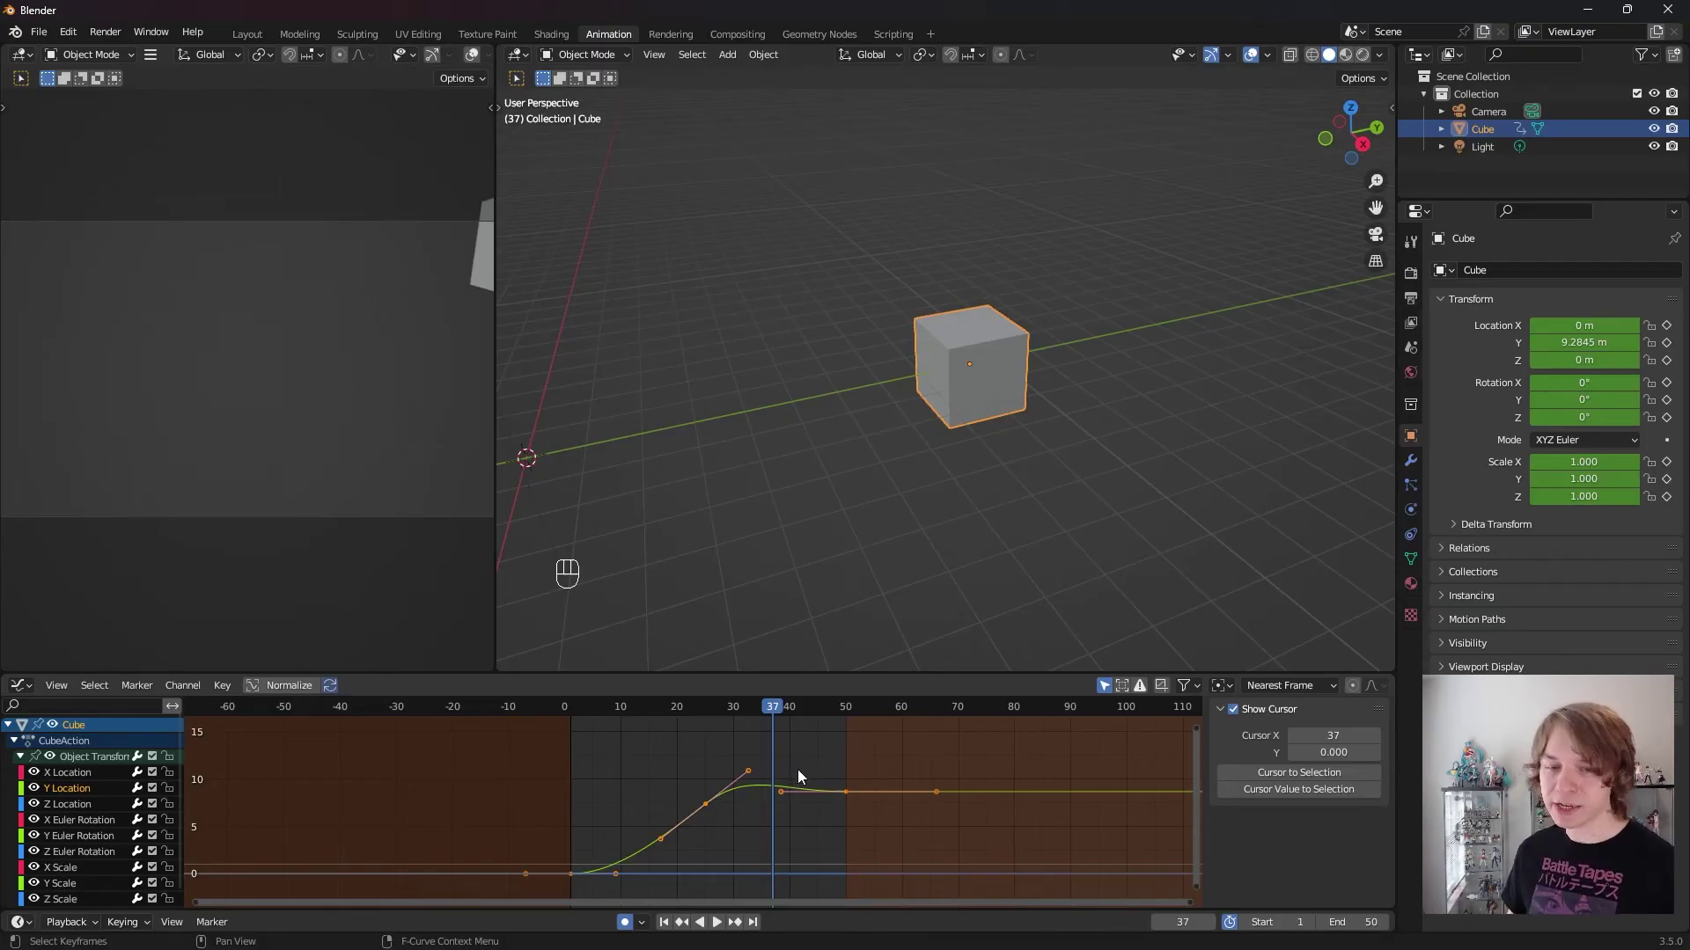
key(KP_Decimal)
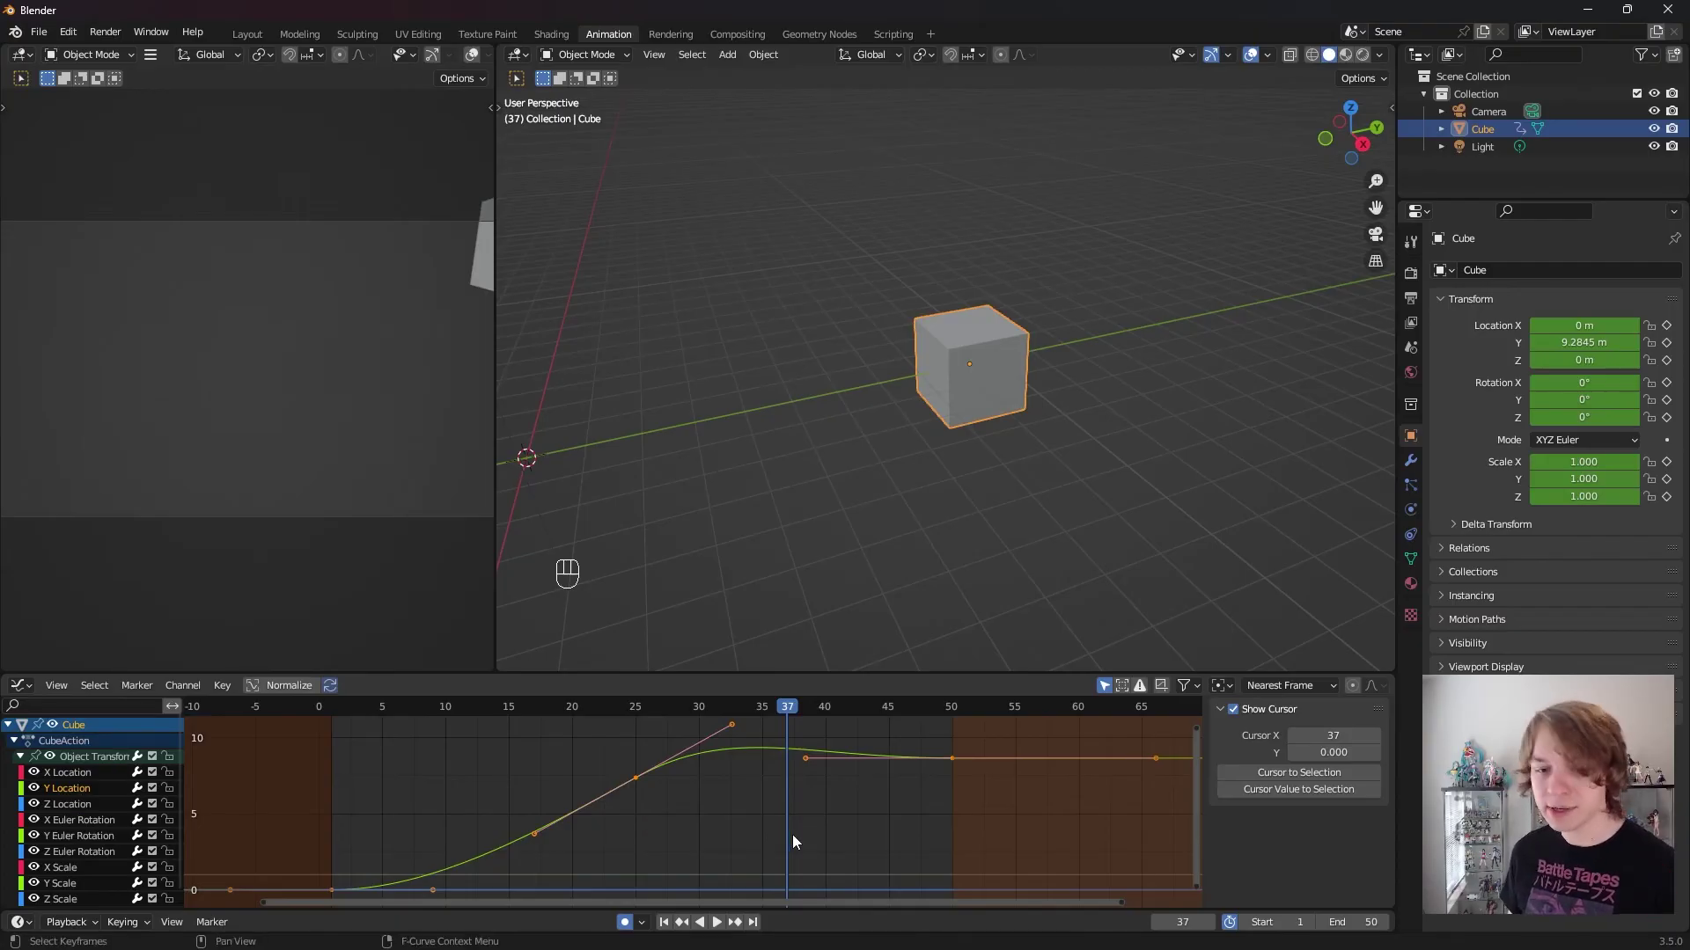
Step: Hide every curve except the selected Y Location curve
key(shift+h)
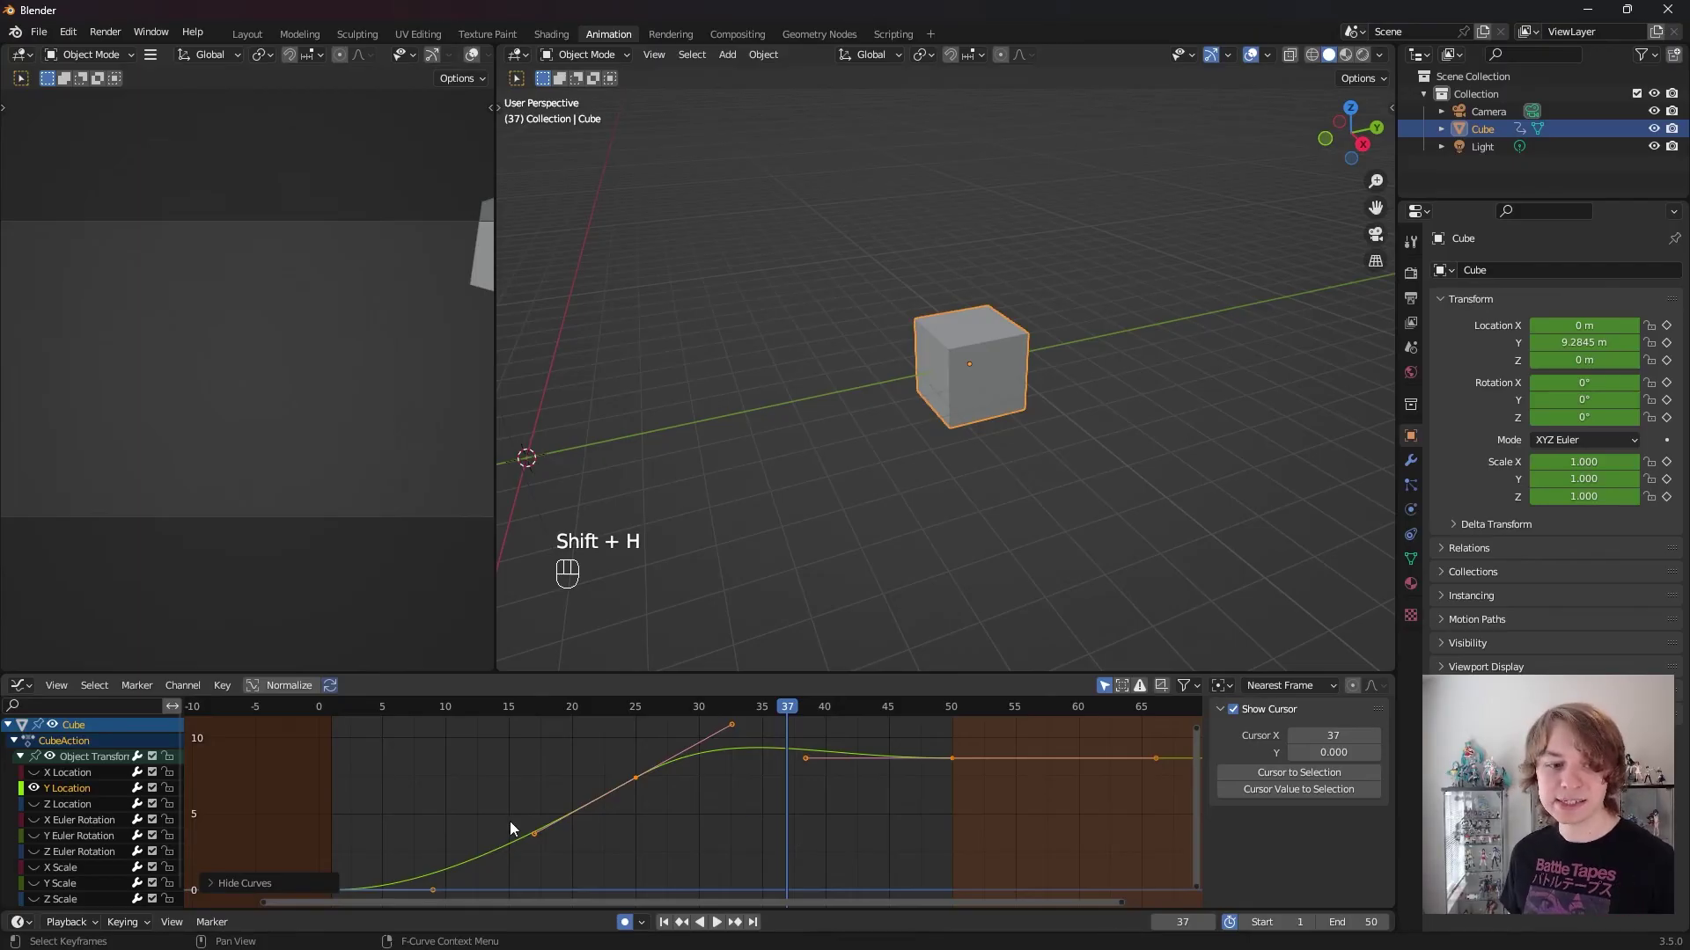
scroll(81, 871, down, 3)
scroll(81, 867, up, 3)
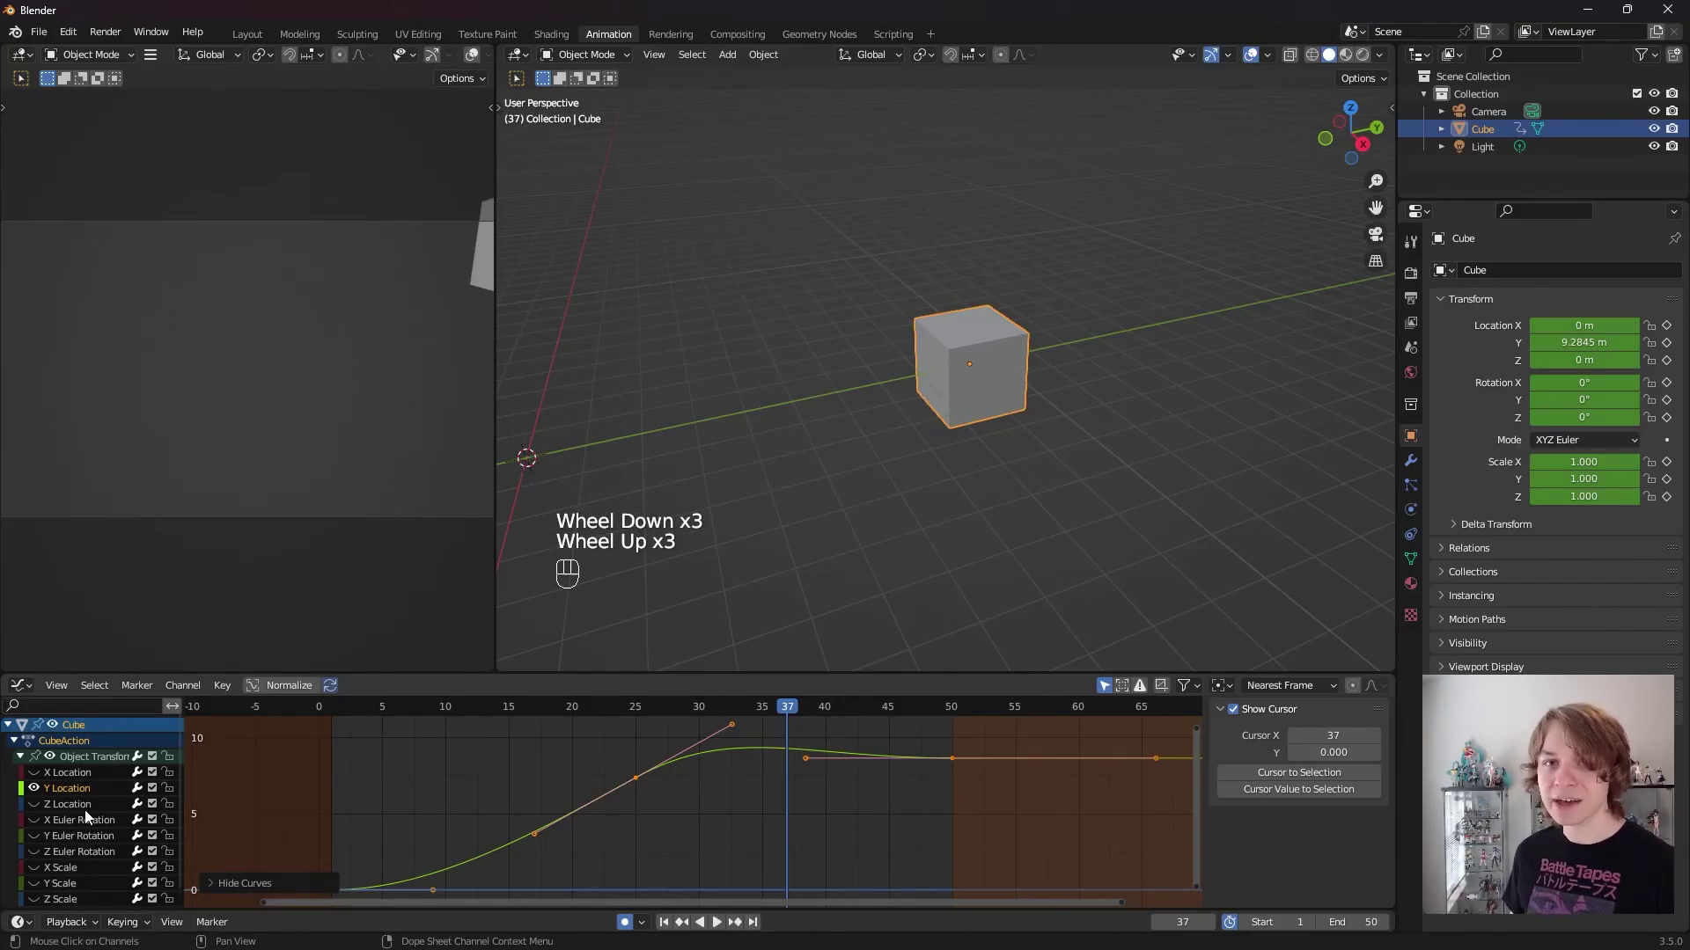
Step: Toggle the Z Location and Y Location curves' visibility individually, ending with only Y Location shown
click(34, 805)
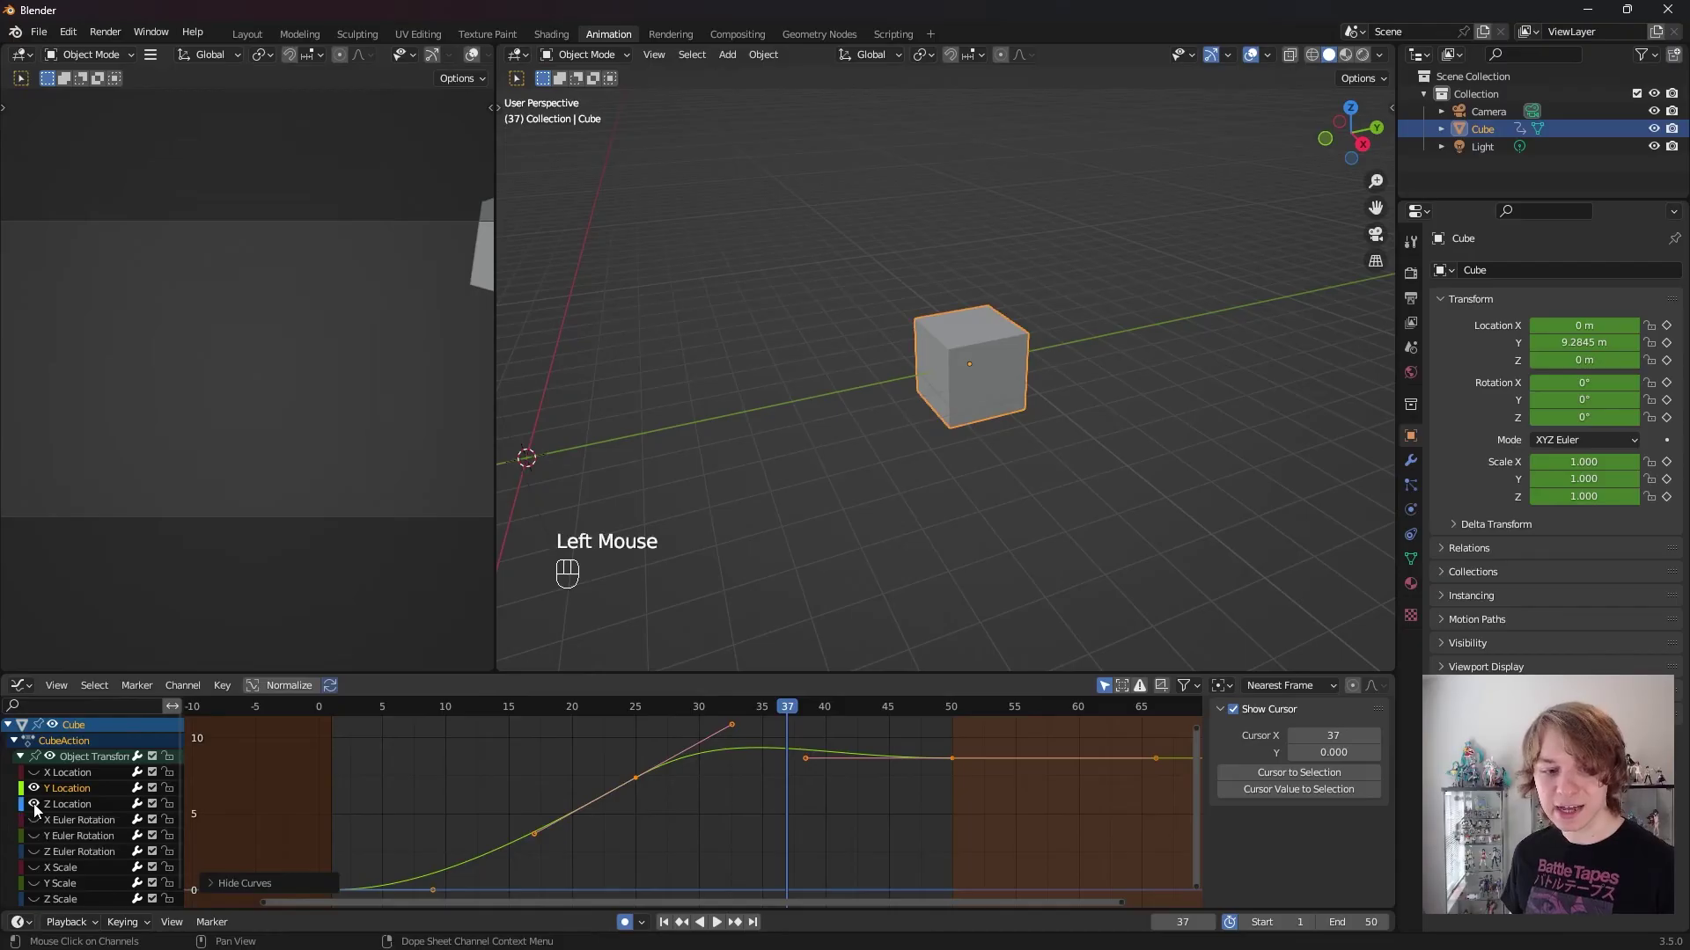
click(34, 804)
click(34, 805)
click(33, 799)
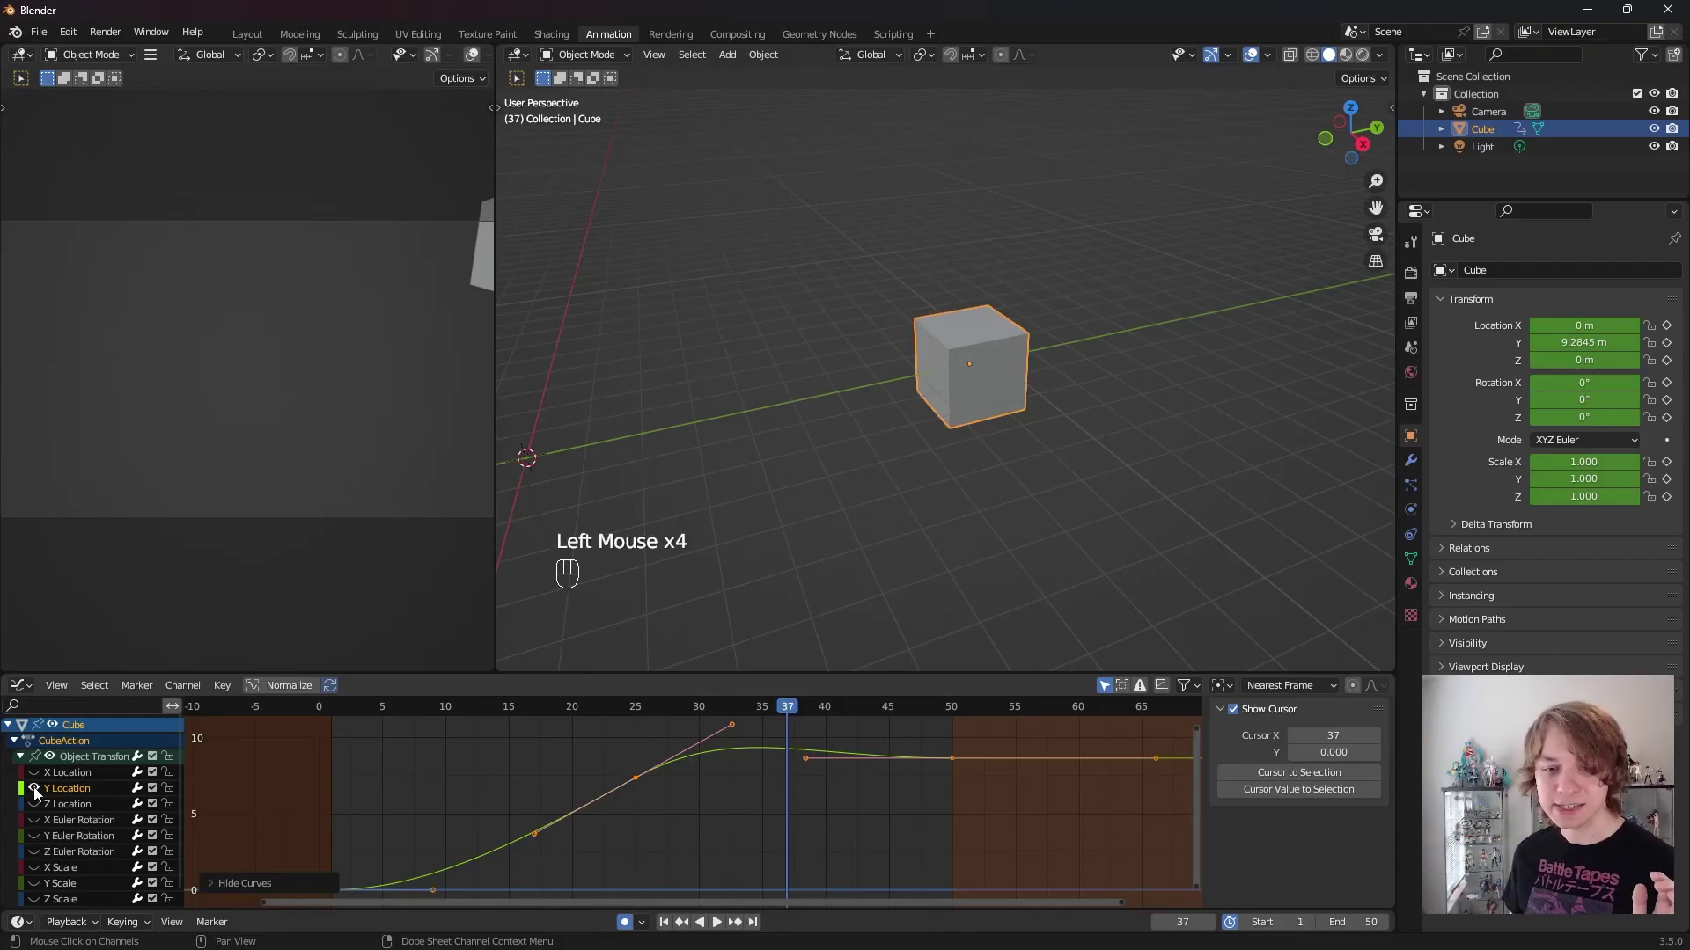
click(34, 788)
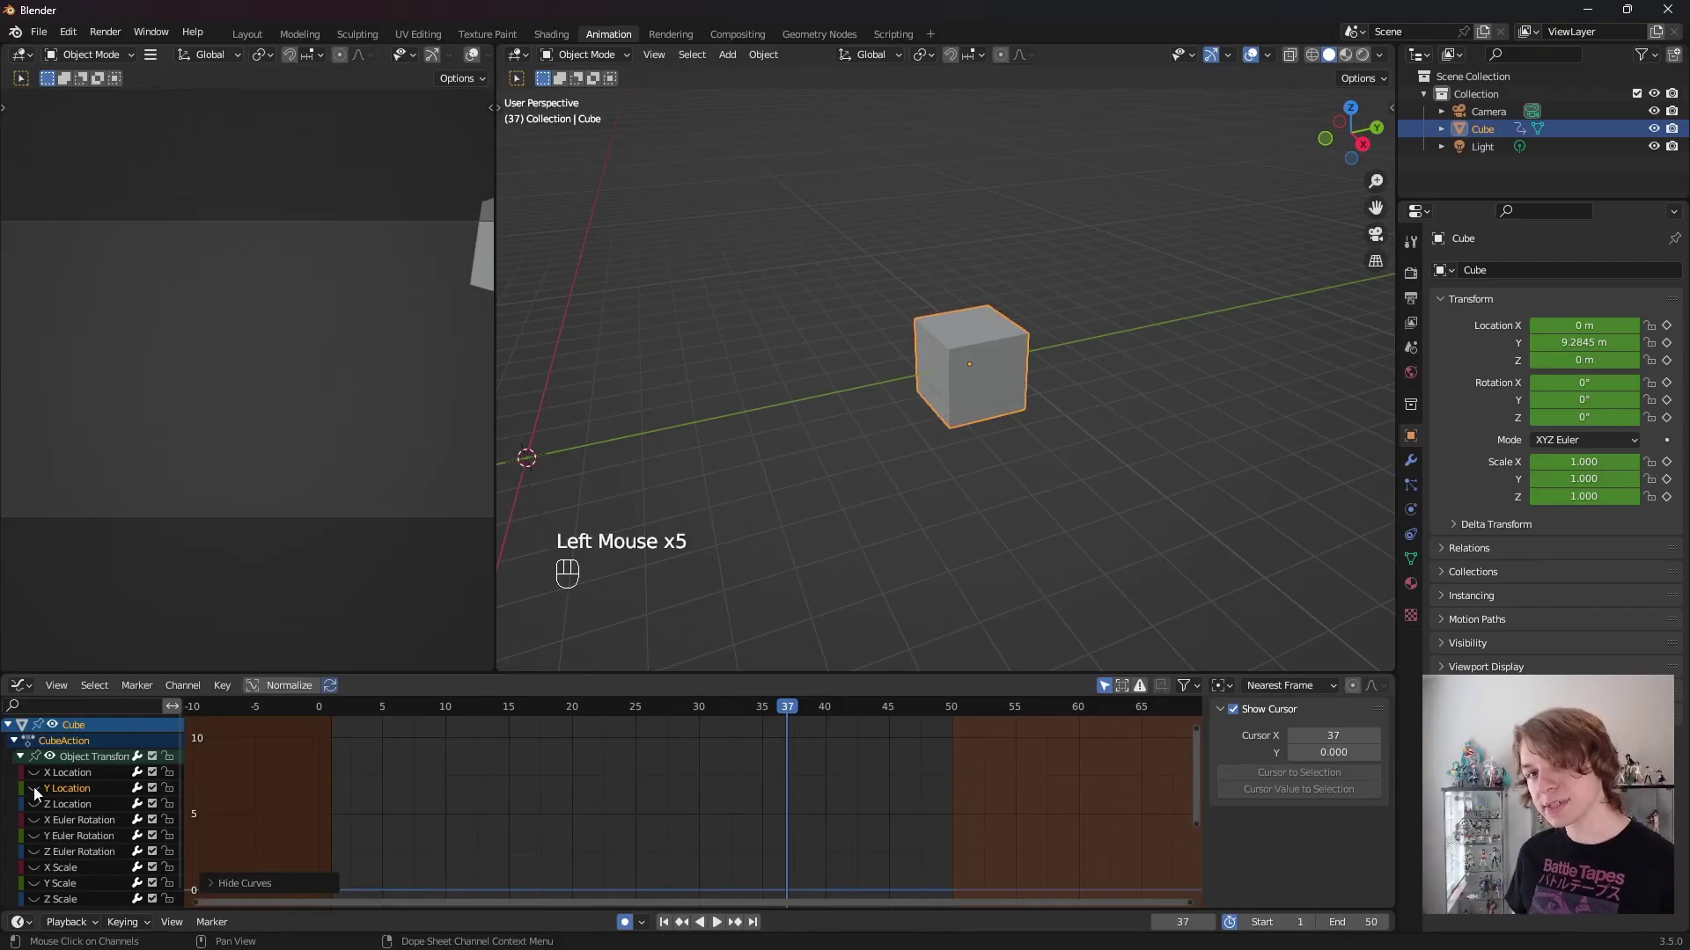
click(34, 788)
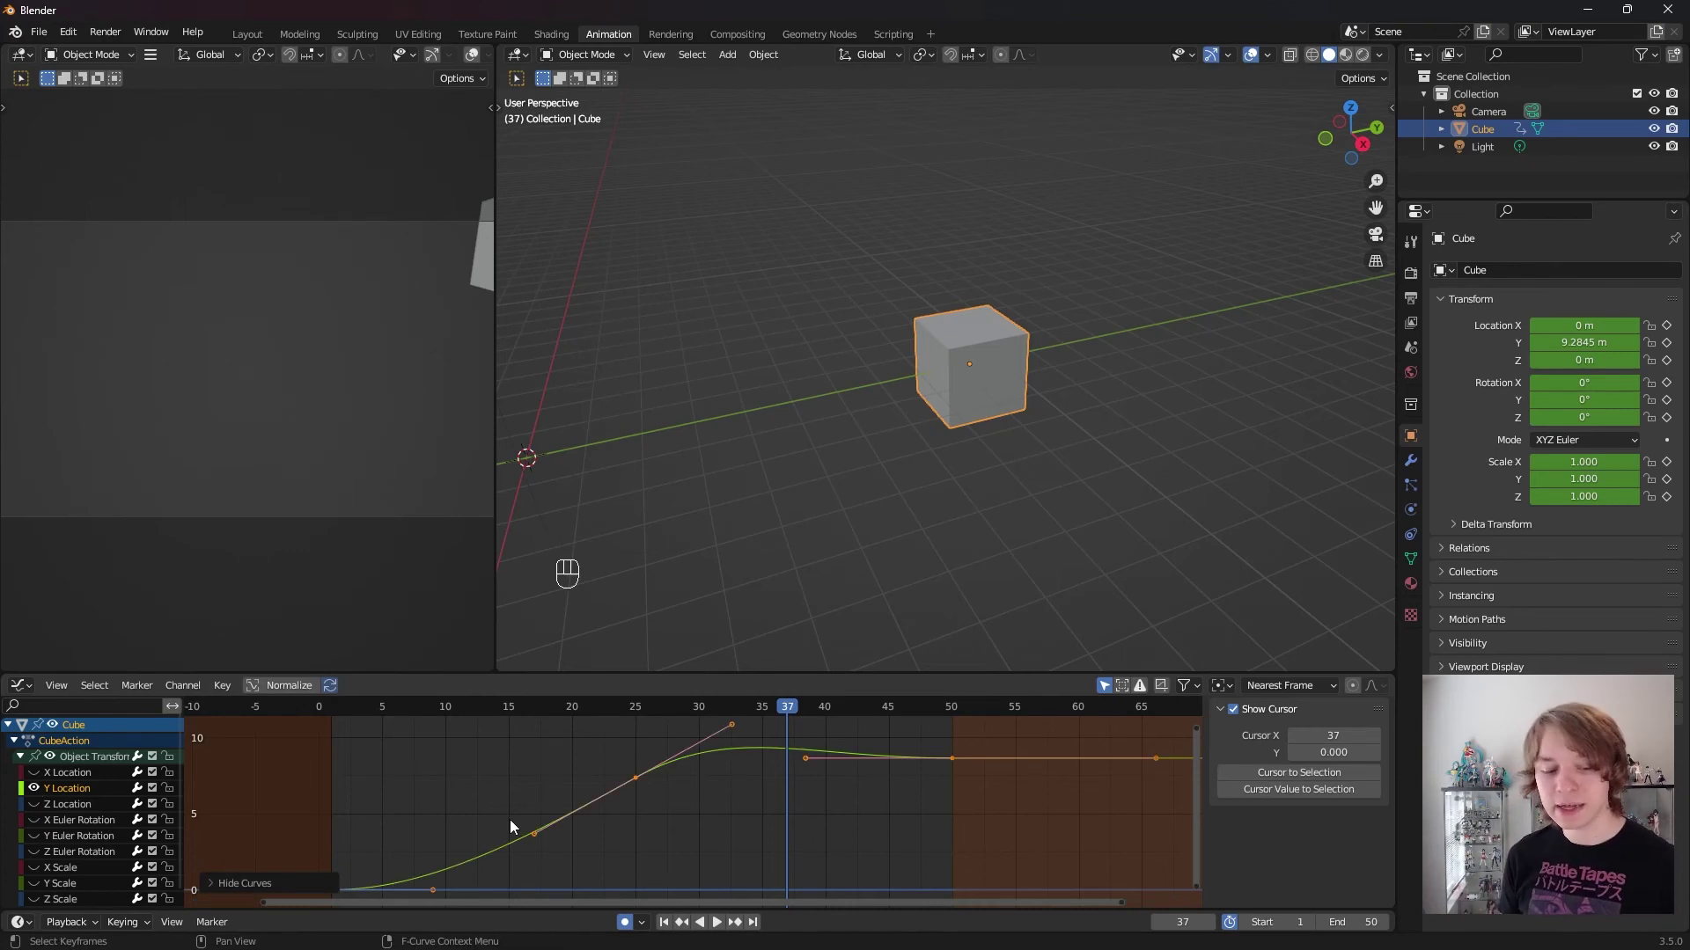
Step: Reveal all hidden curves, select only the Y Location channel, and isolate its curve again
key(alt+h)
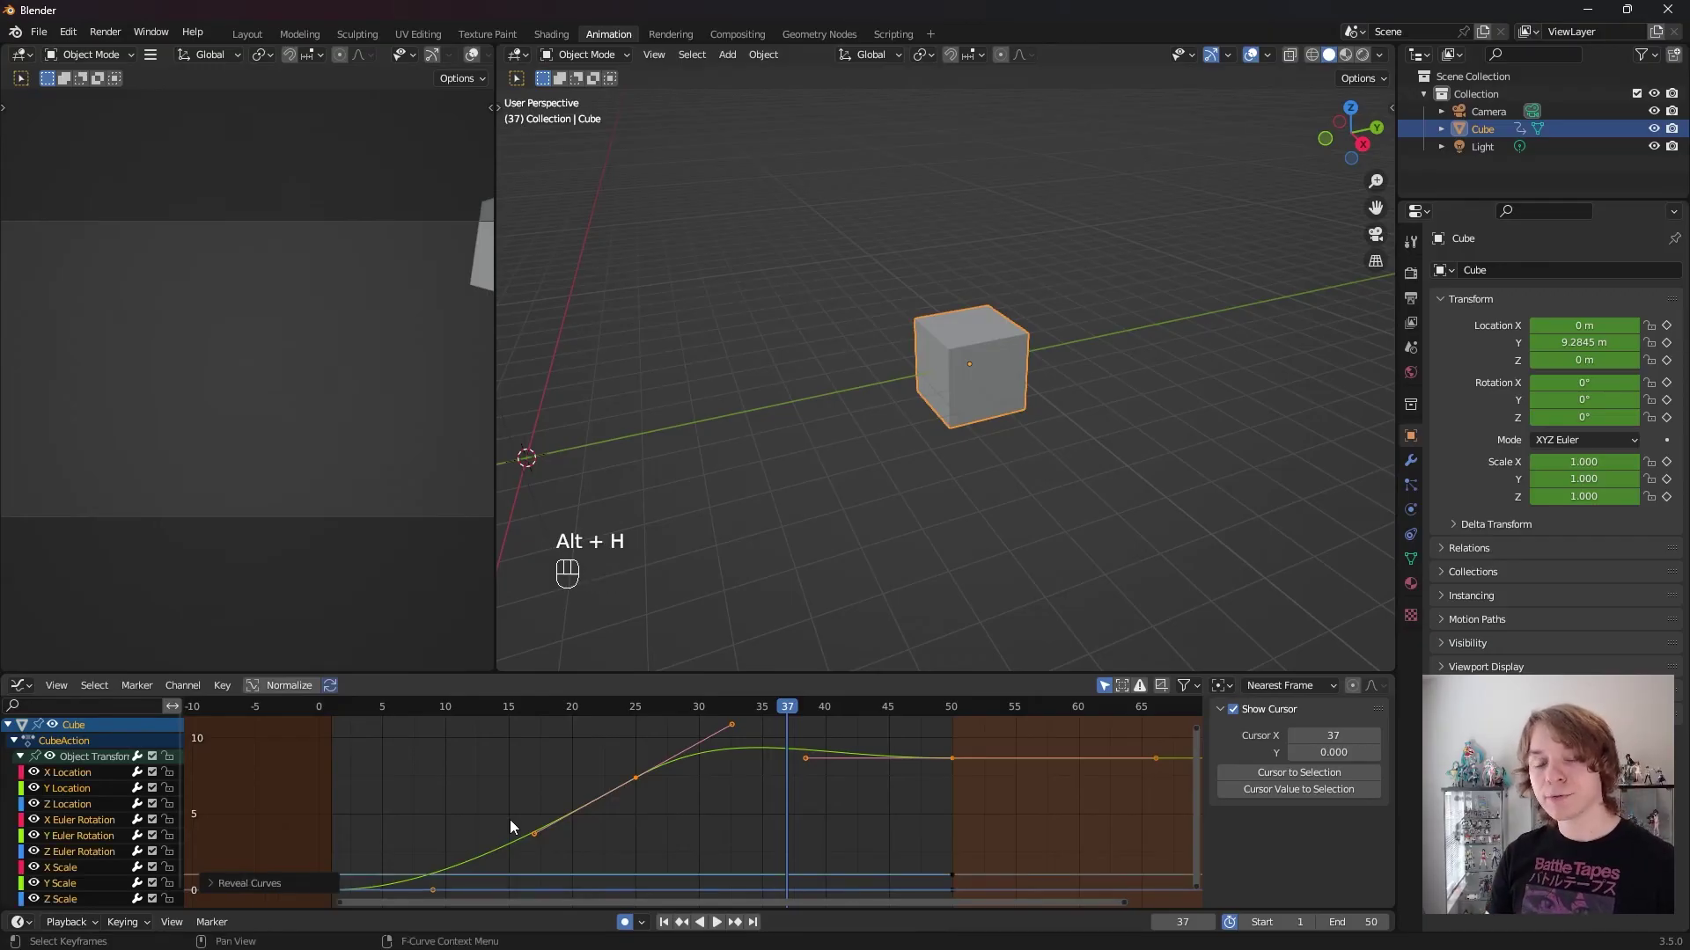
click(64, 785)
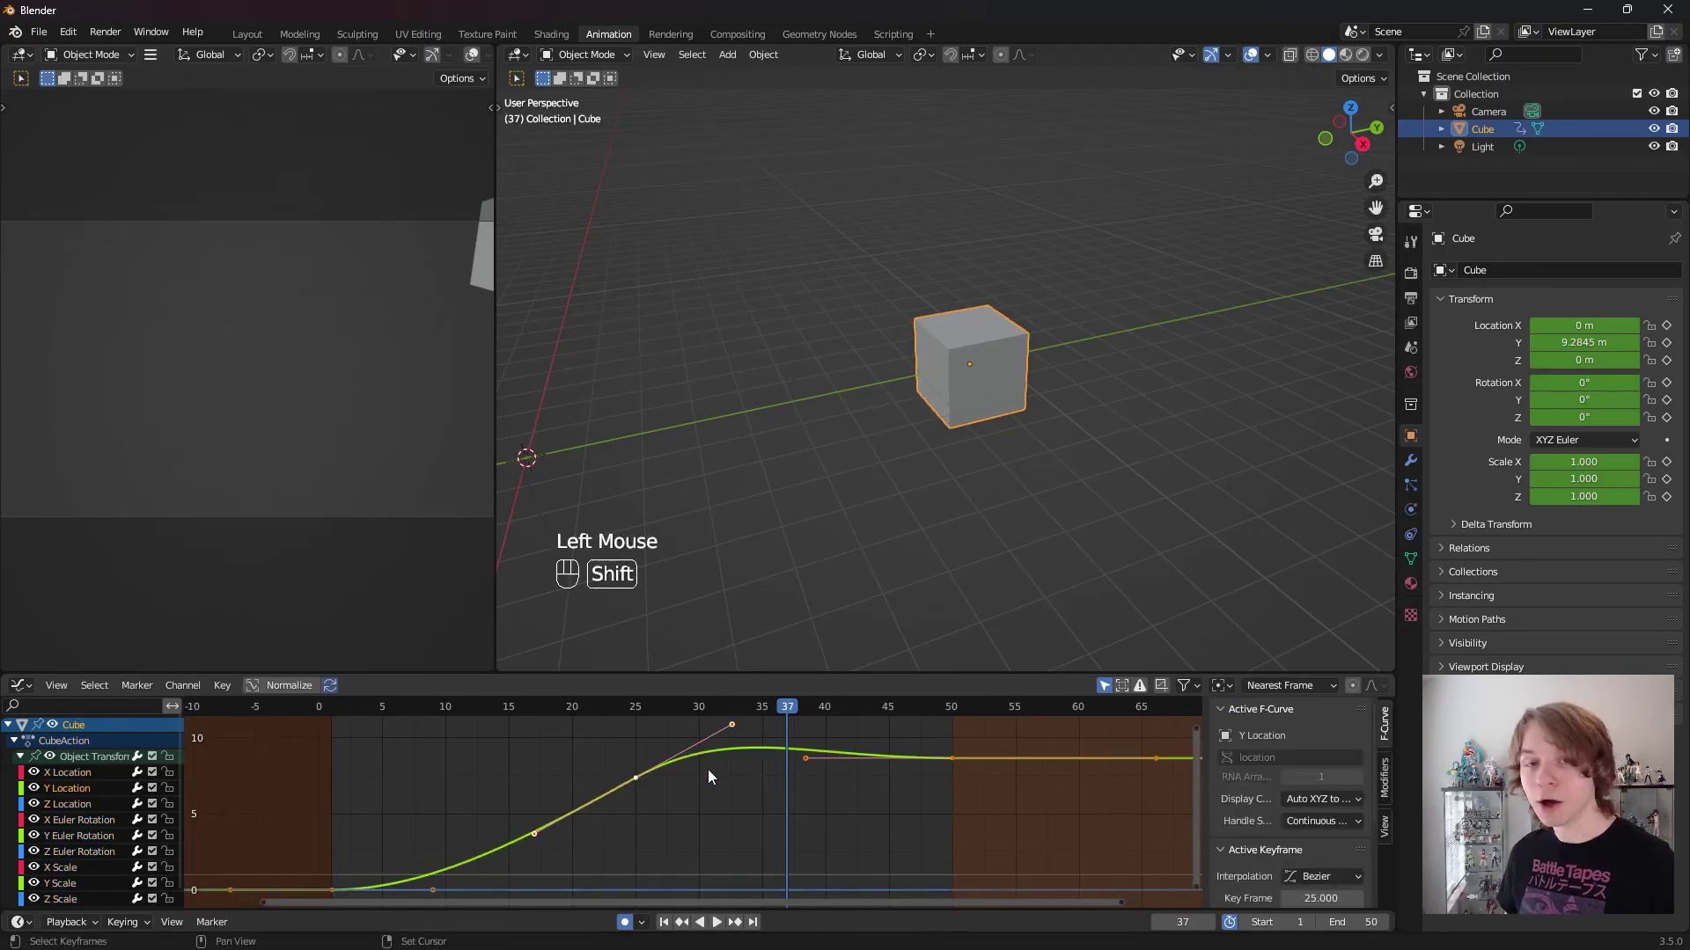
key(shift+h)
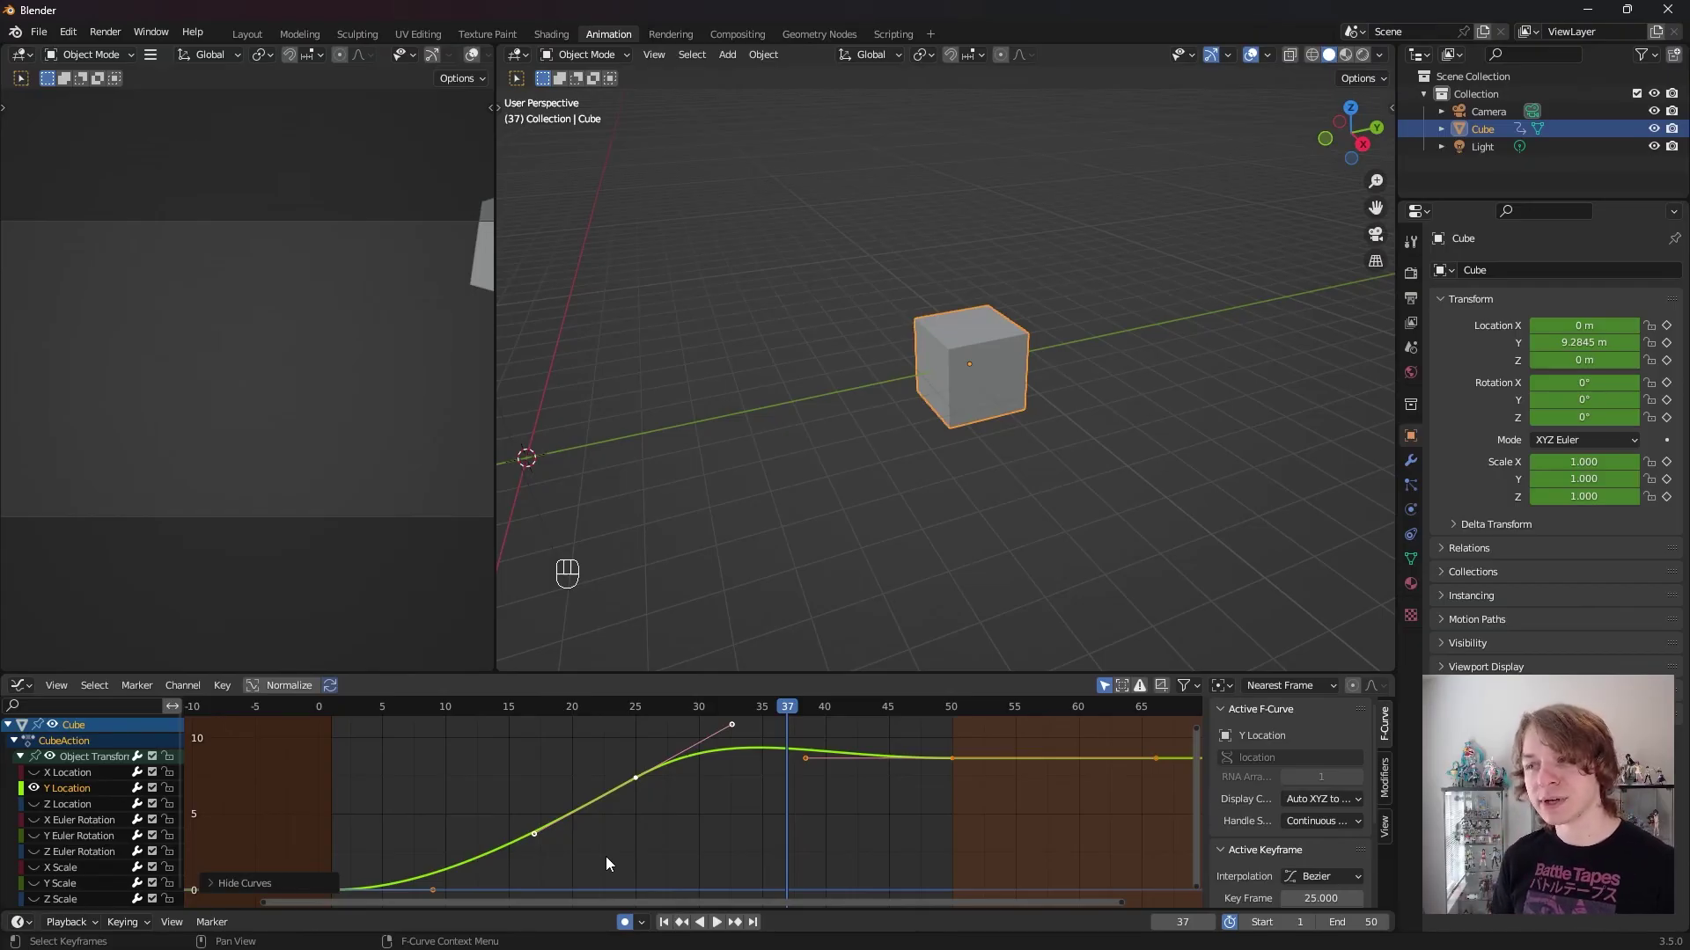
double_click(58, 789)
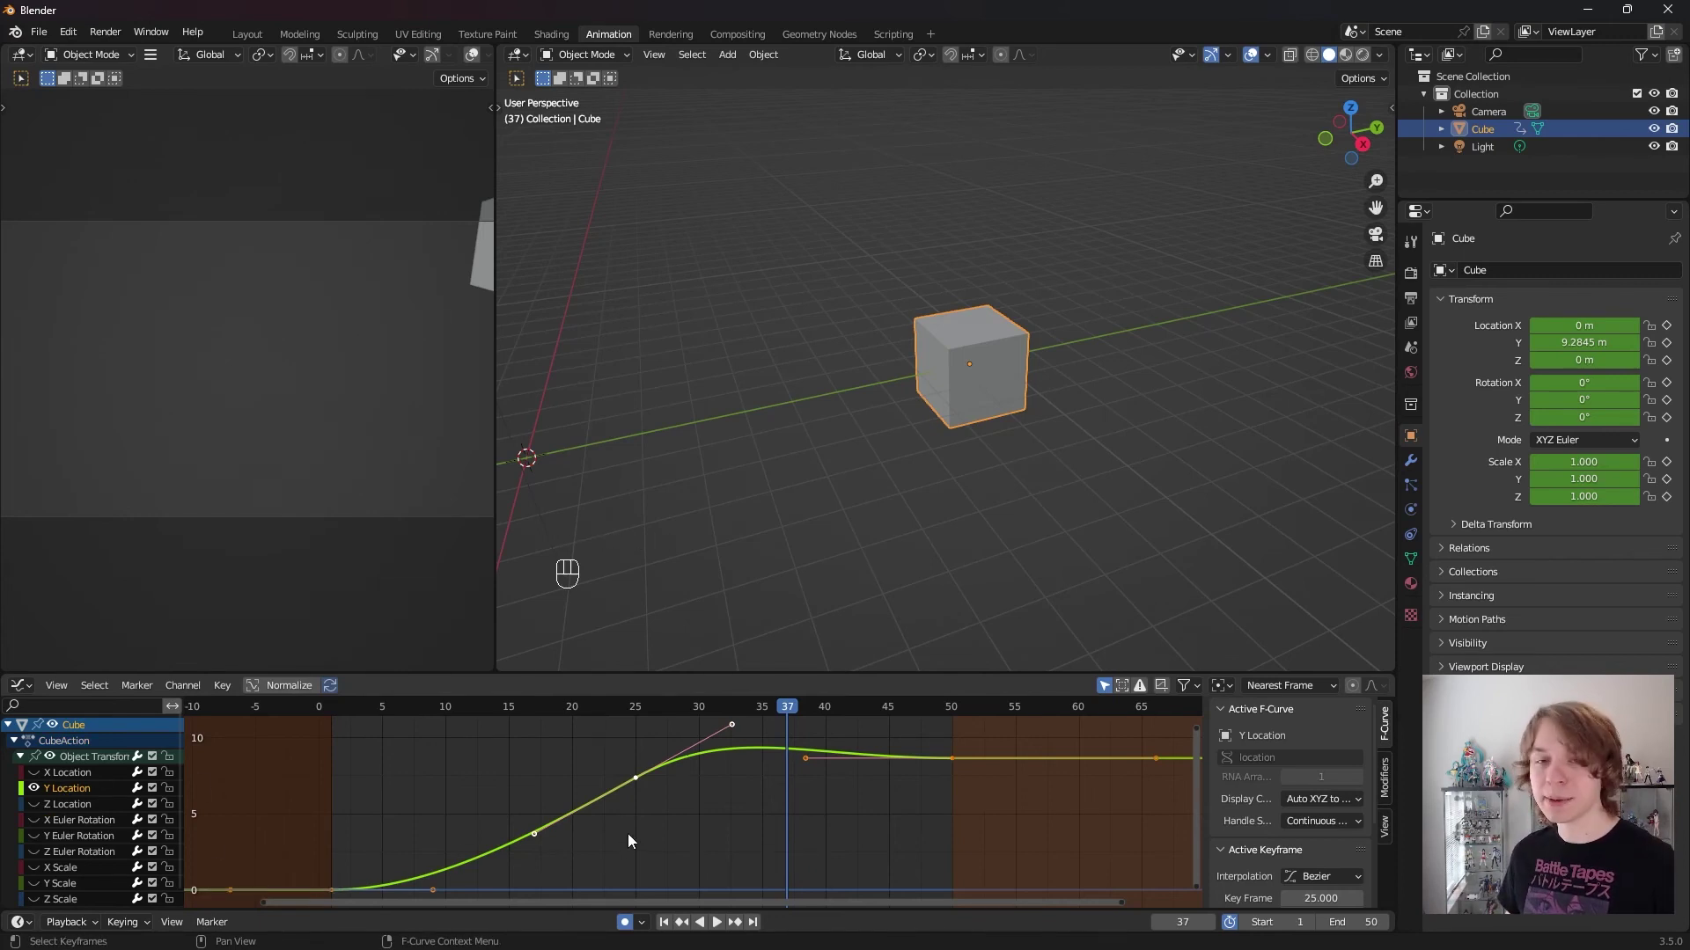
Step: Set the interpolation of the selected Y Location keyframes to Bezier and play the animation
key(t)
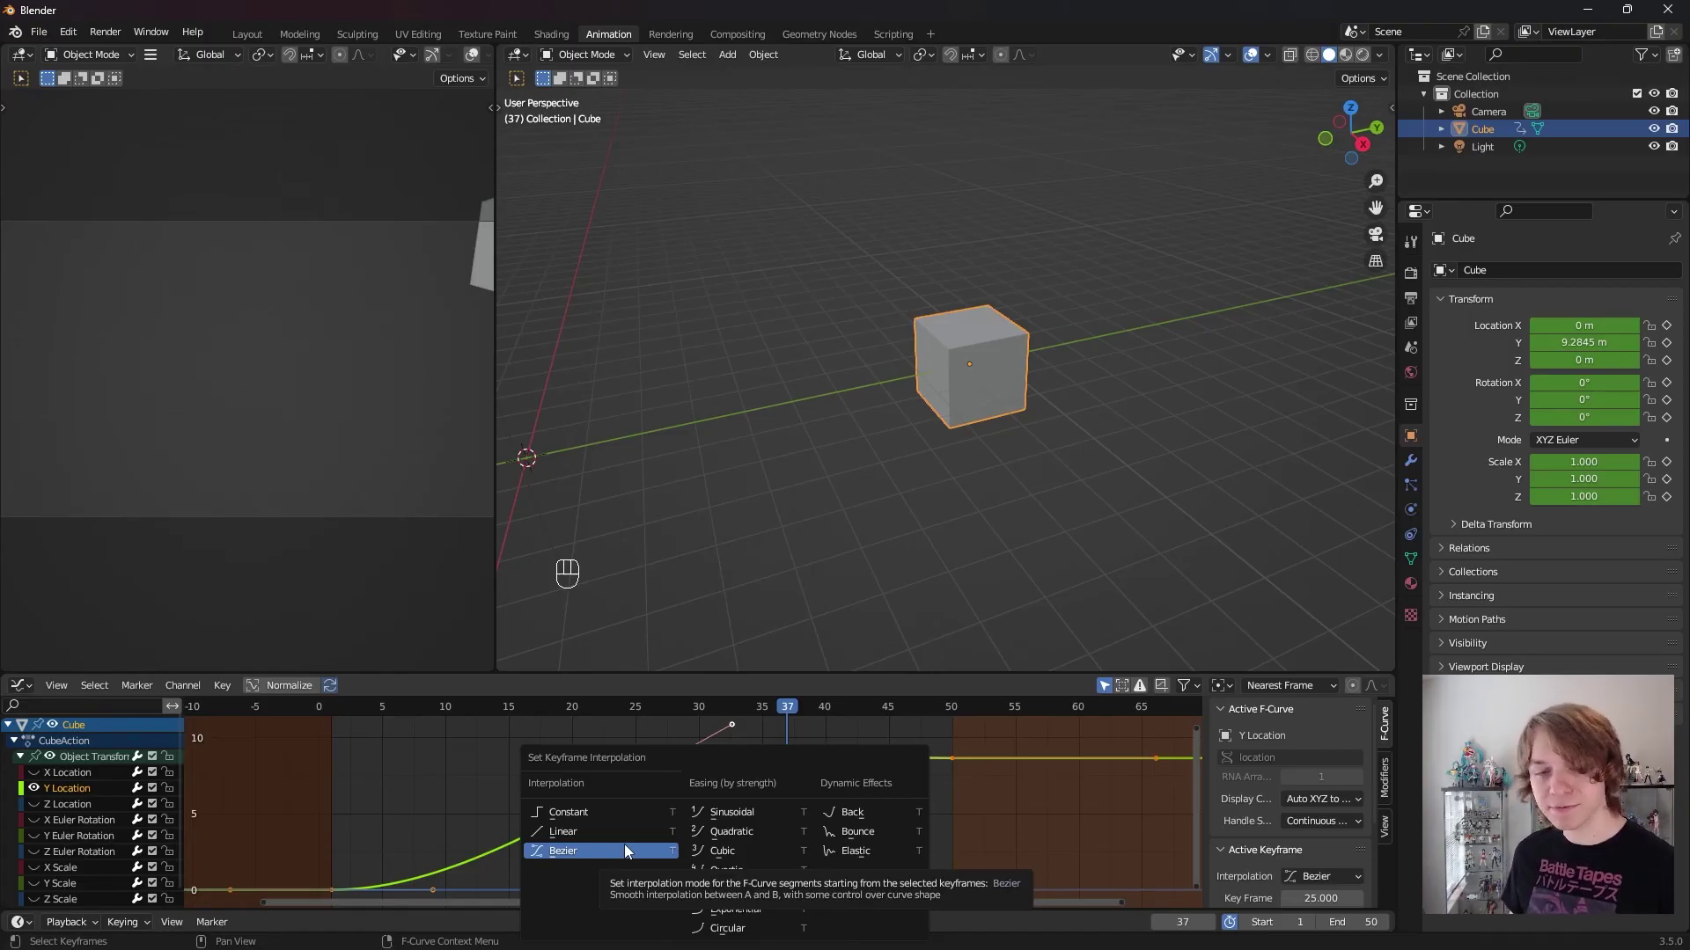
click(621, 845)
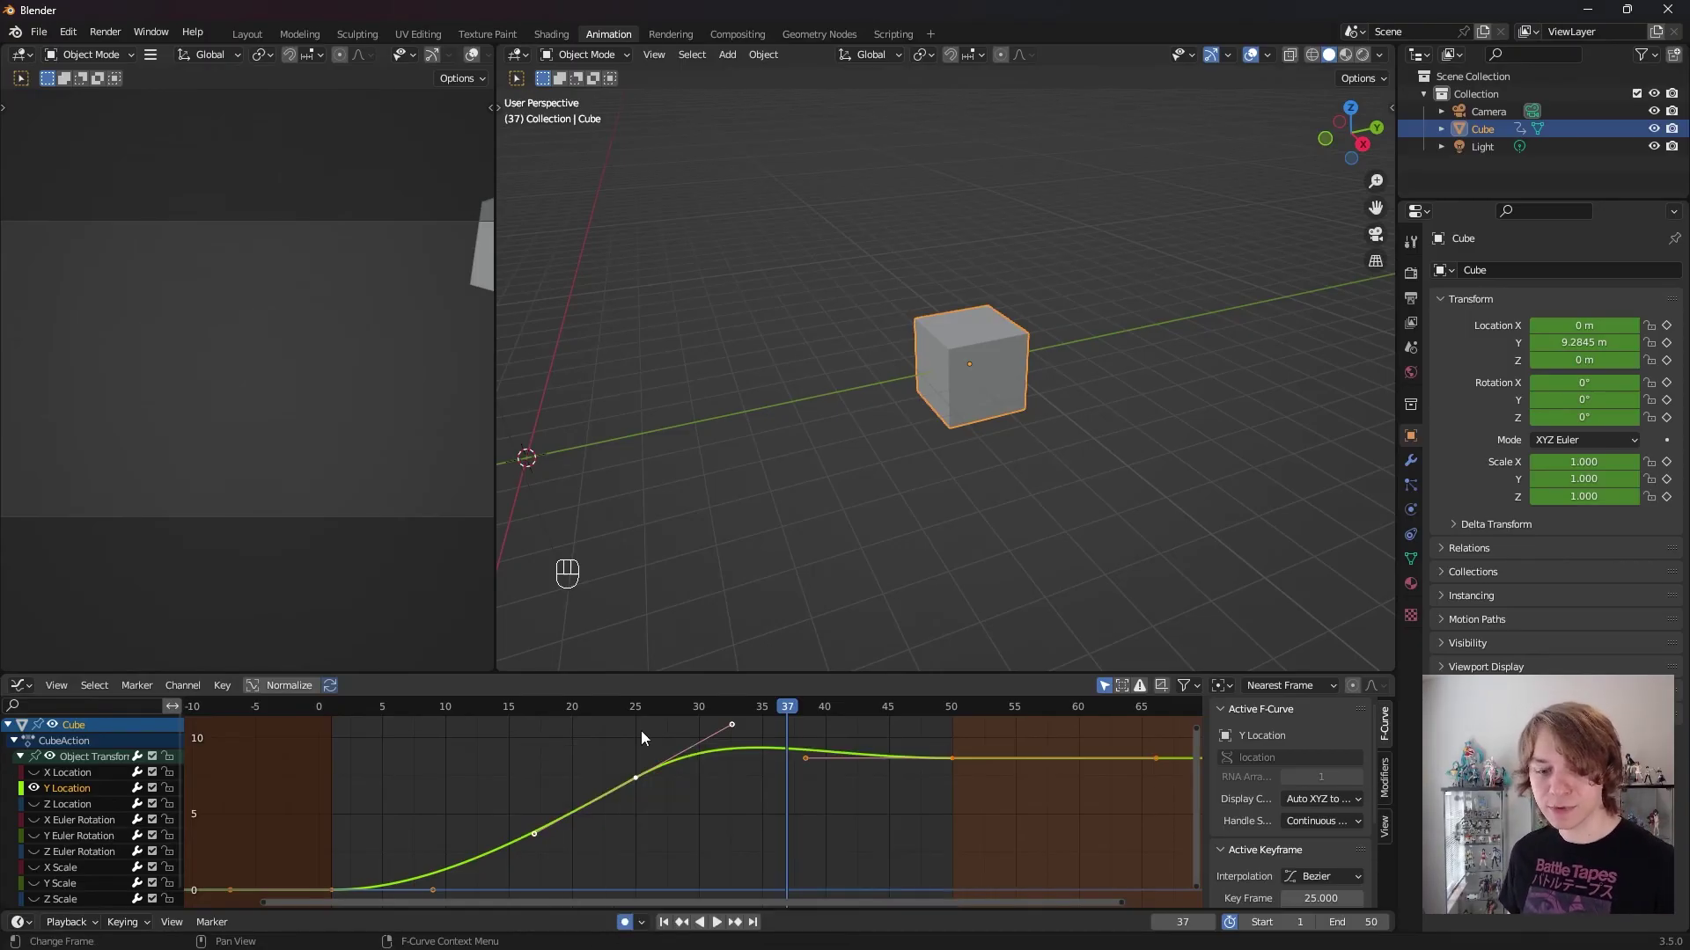
key(space)
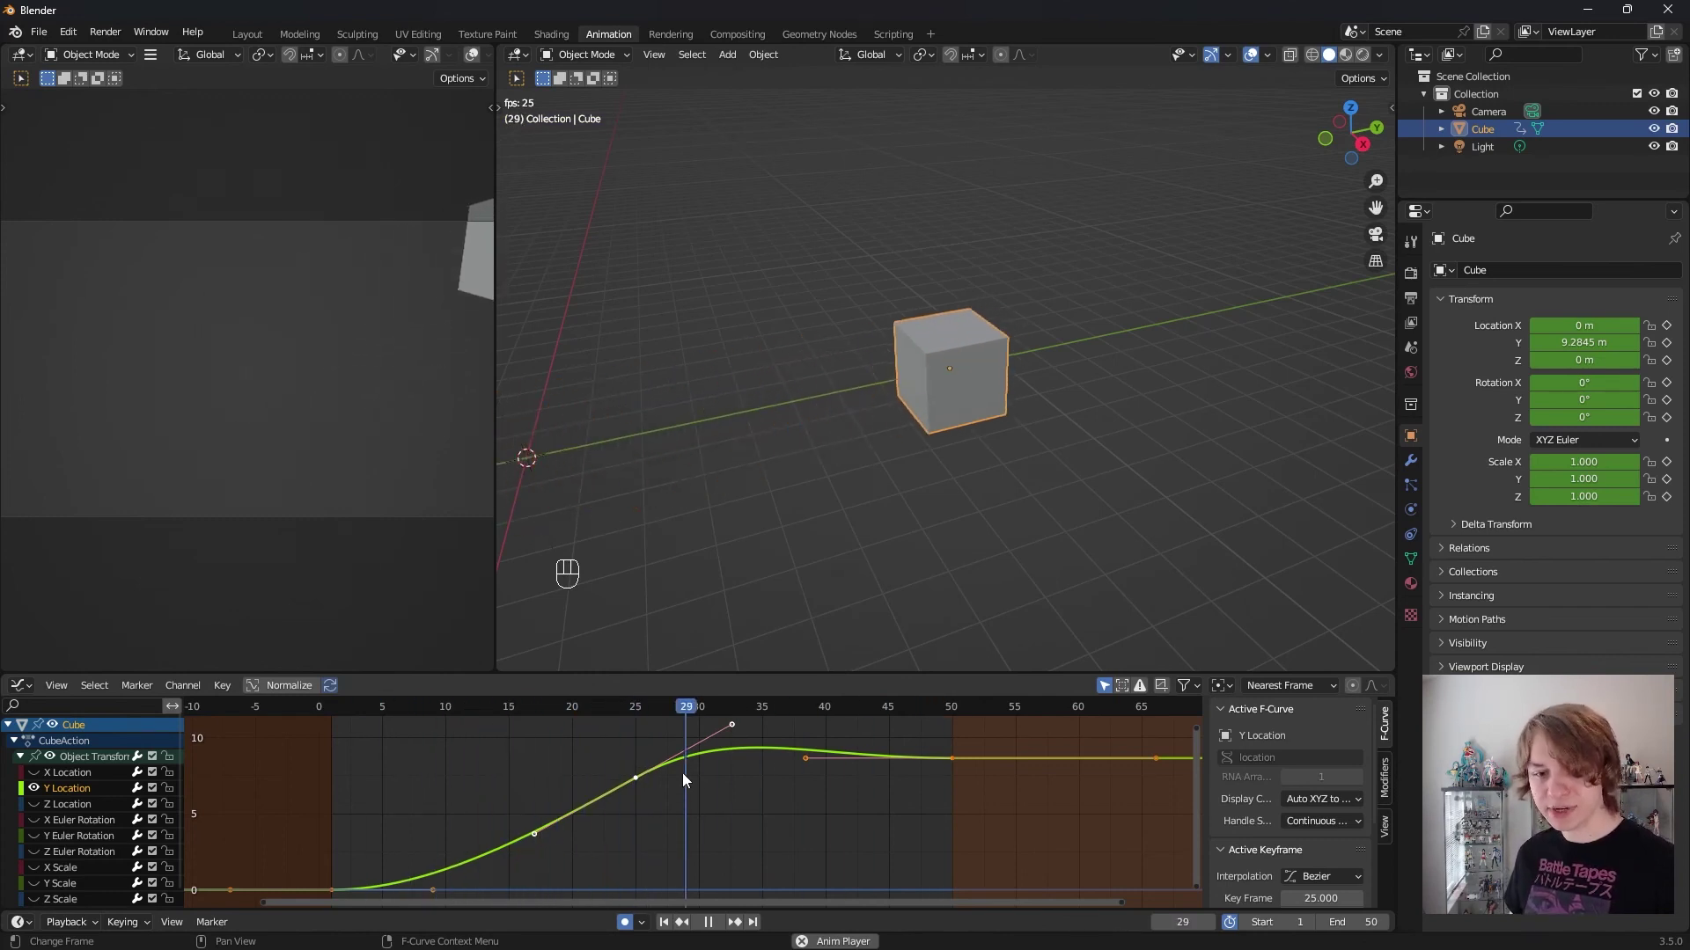
Step: Set the interpolation of the selected Y Location keyframes to Linear, and switch it to Constant during playback
key(t)
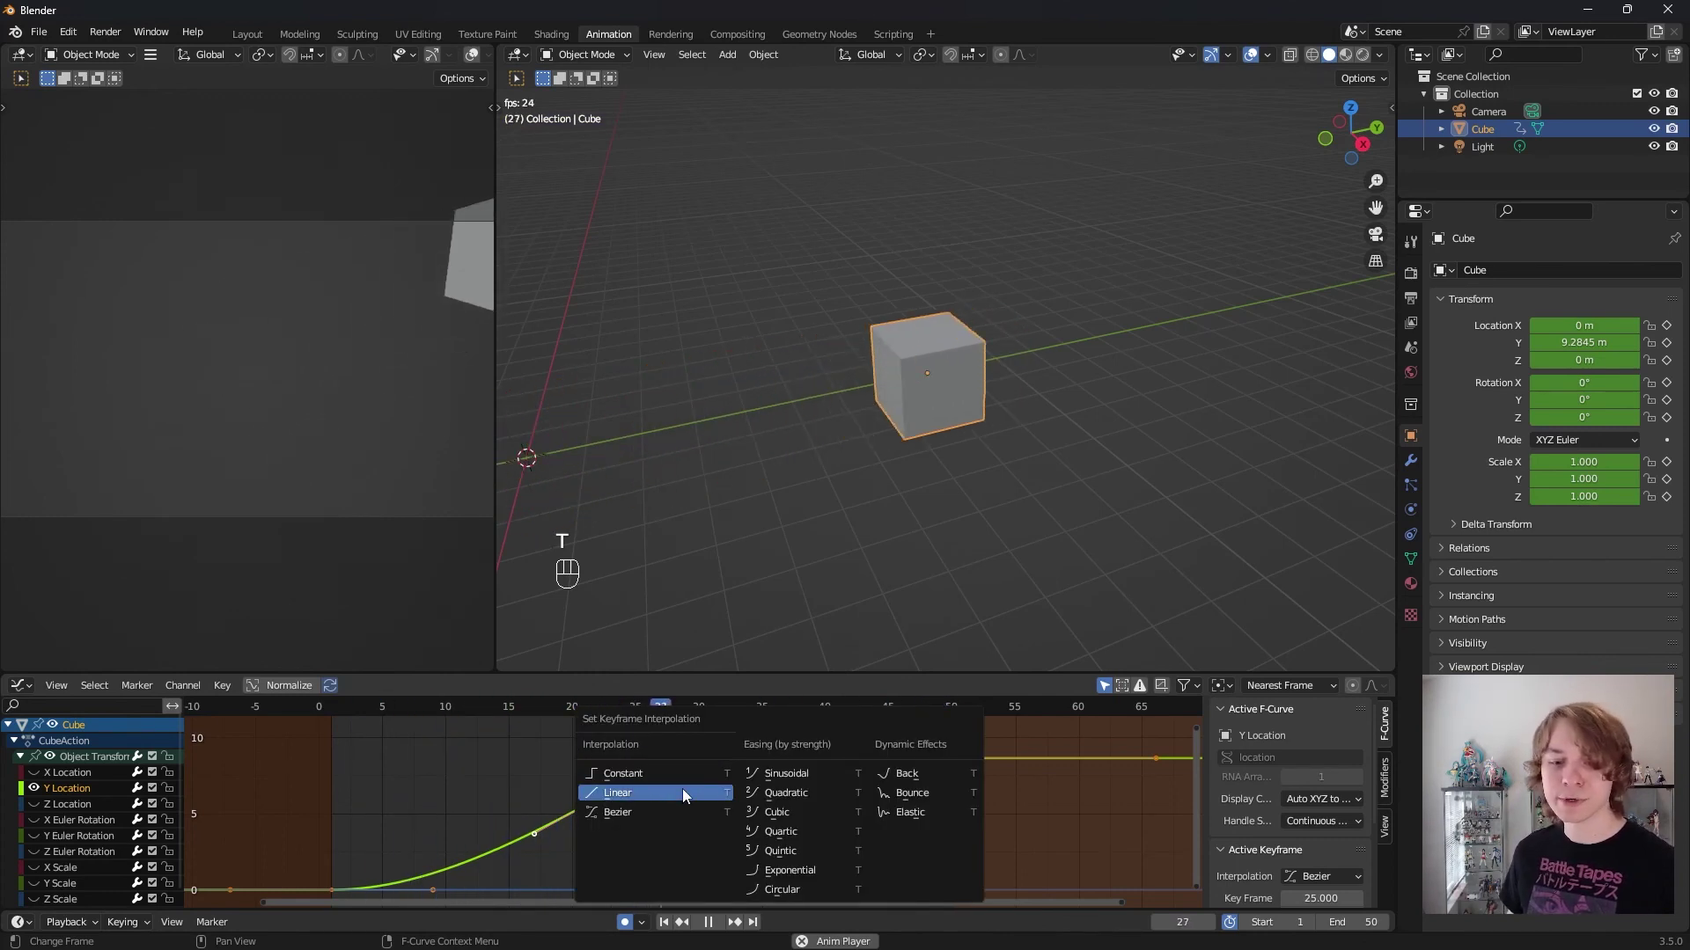
click(683, 789)
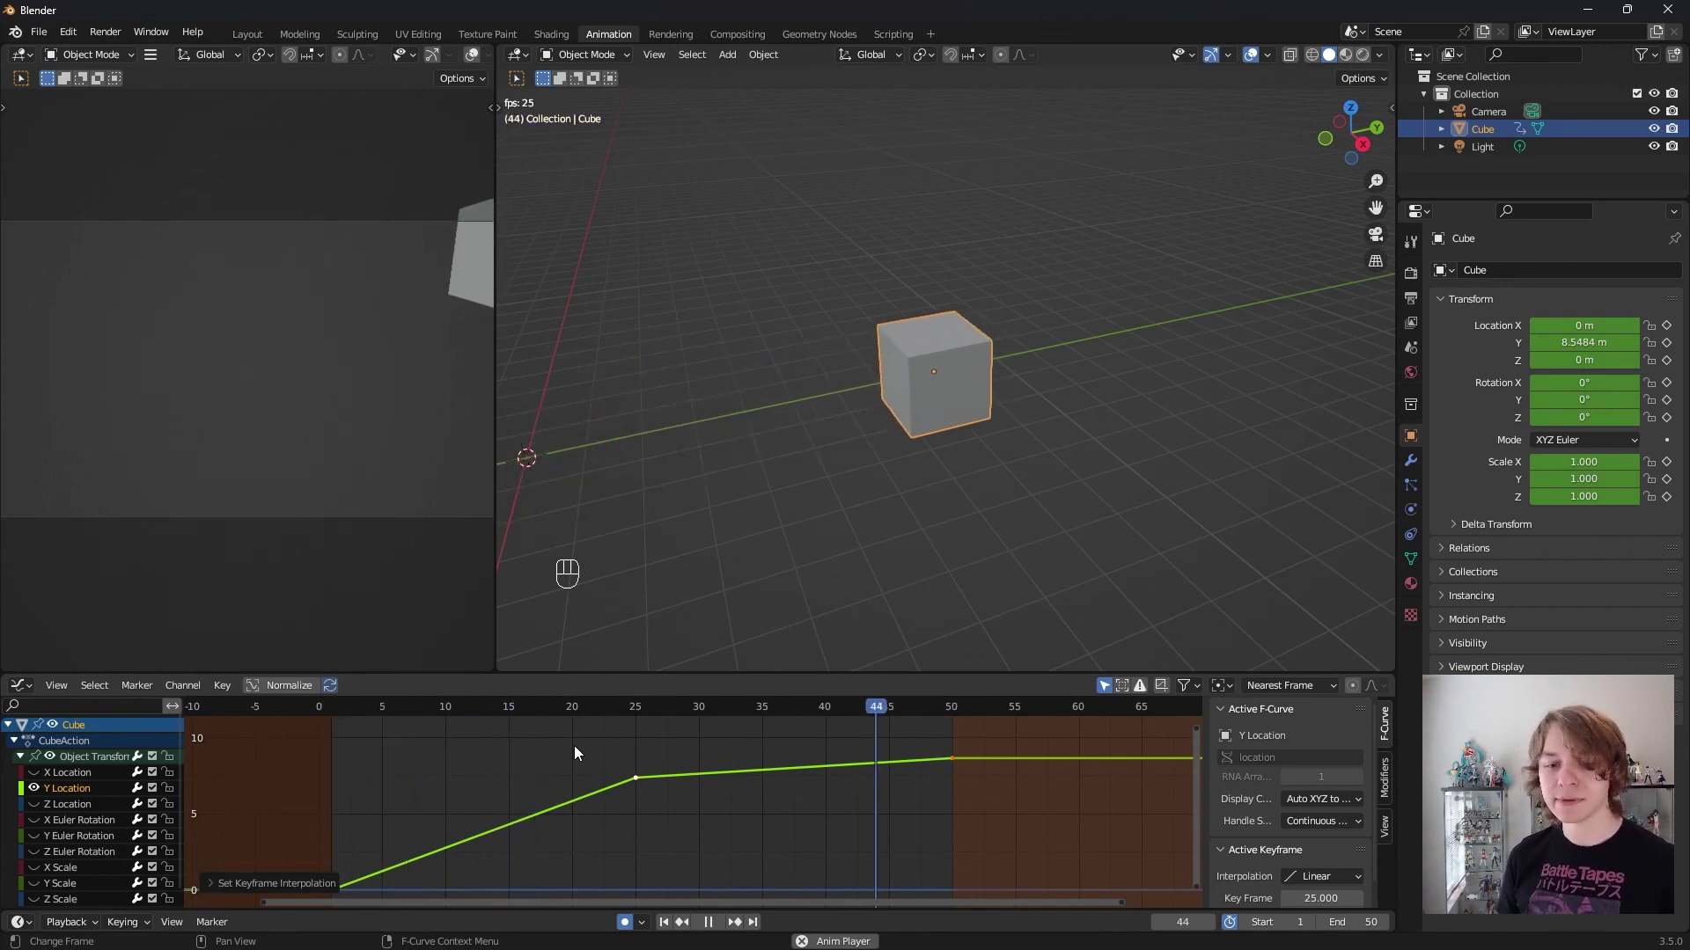
key(t)
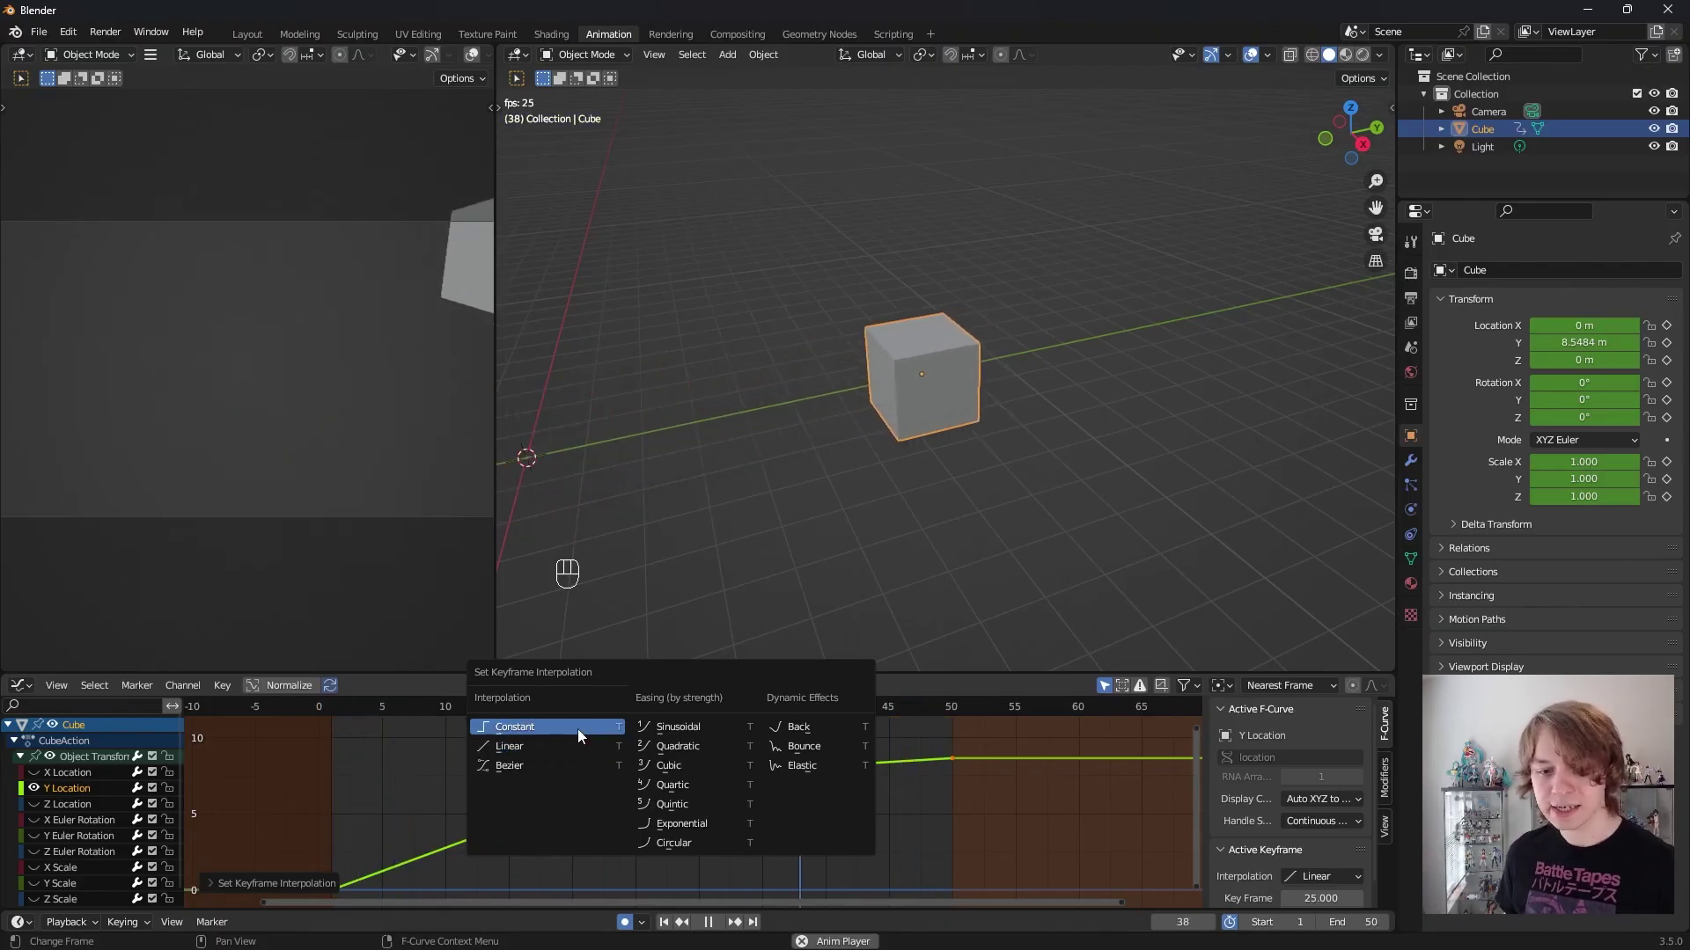
click(578, 728)
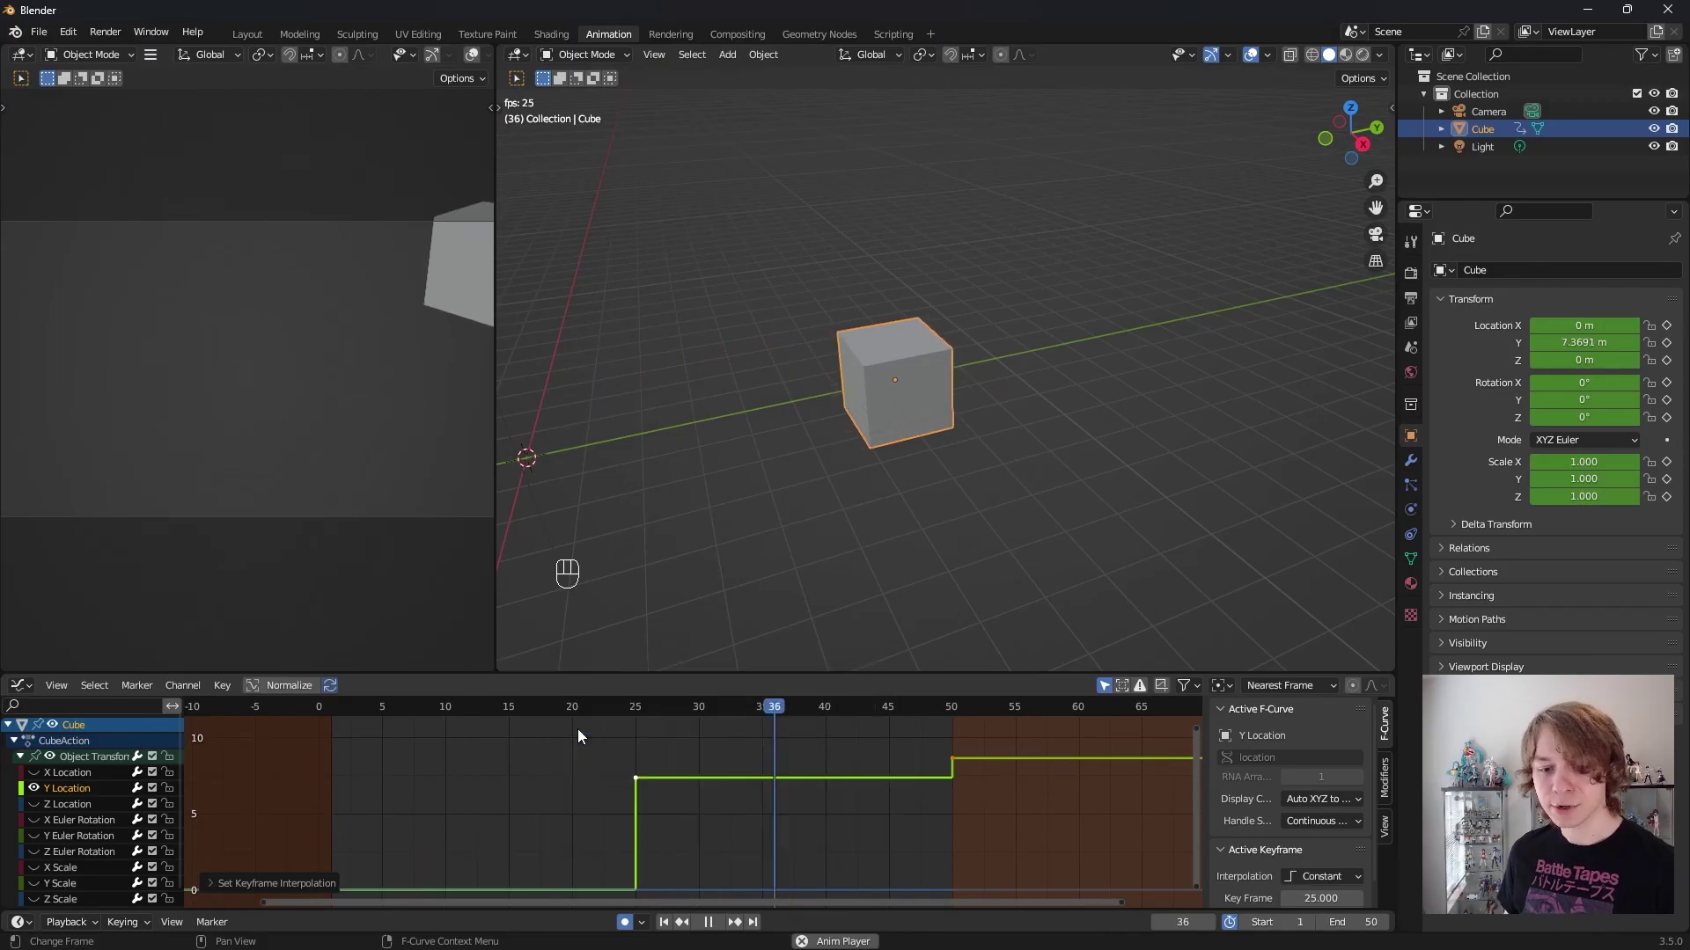